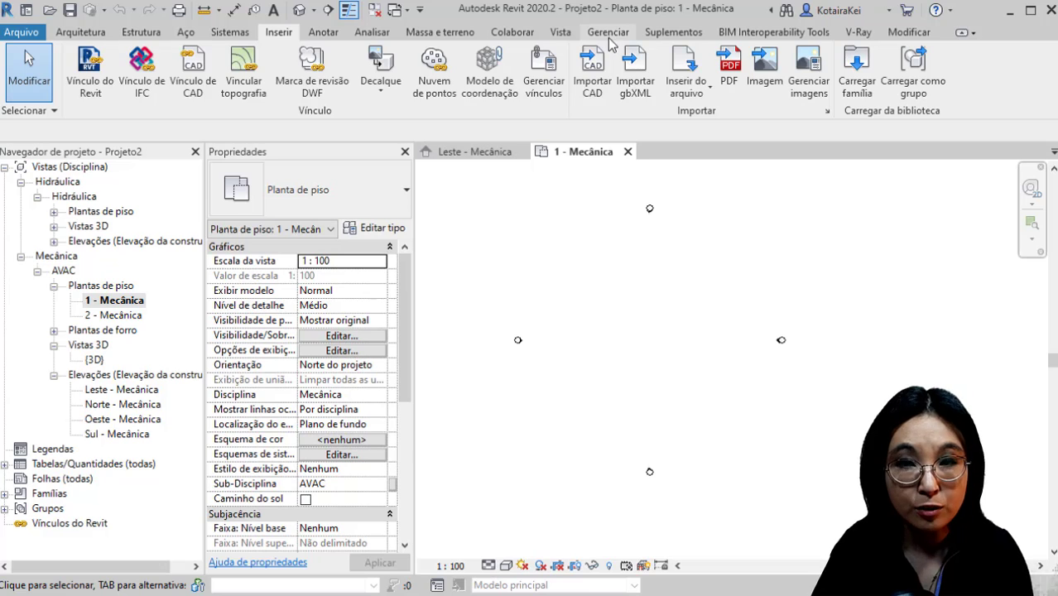
# Step: Check the formats set in the project units for the common discipline
pyautogui.click(608, 33)
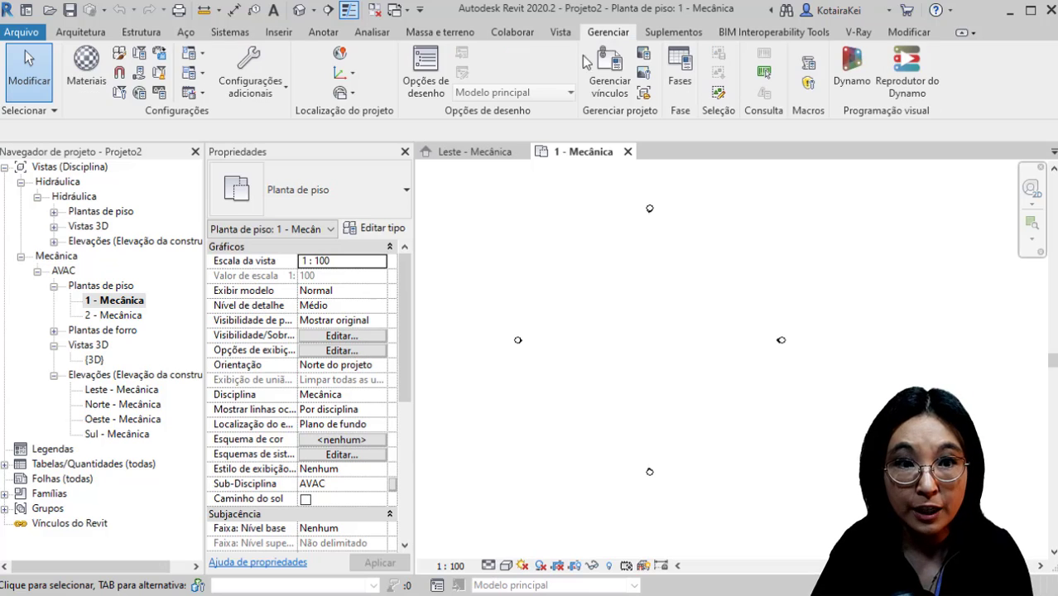
pyautogui.click(165, 96)
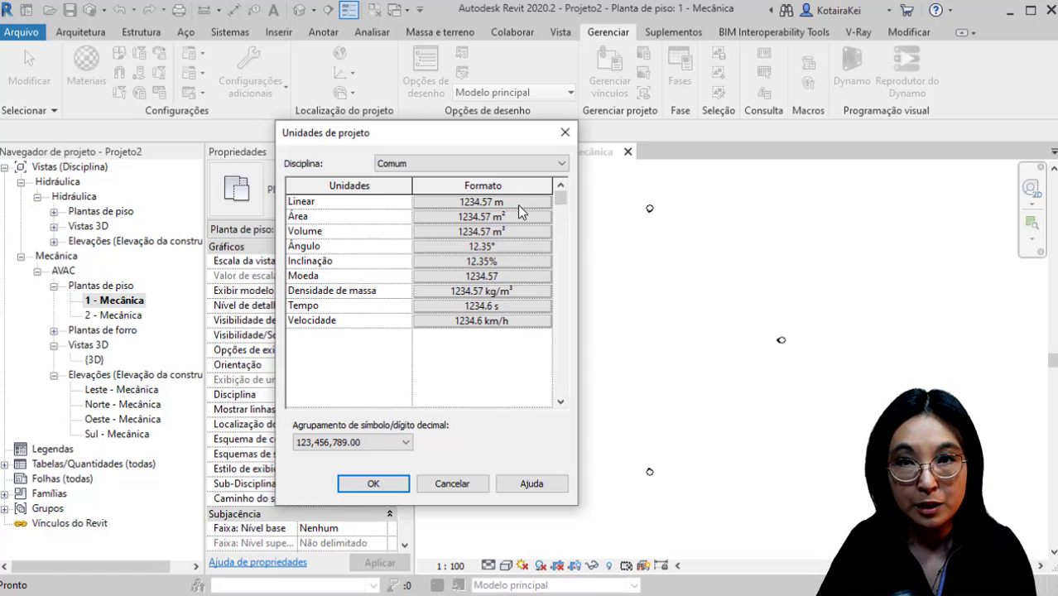
pyautogui.click(565, 132)
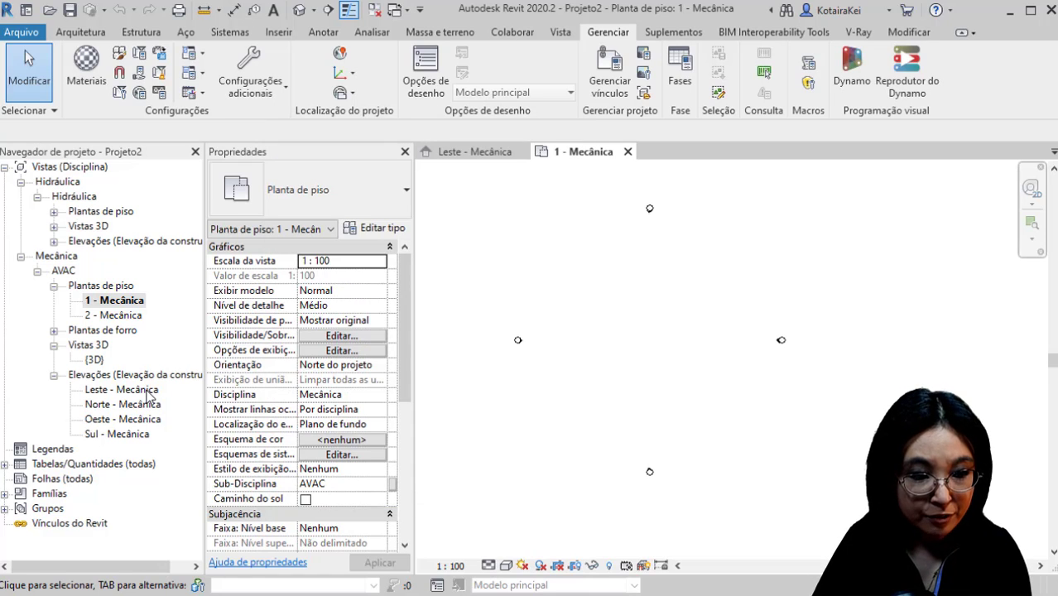
# Step: In the Leste - Mecânica elevation, link STUDIOS-KOTAIRA.rvt with automatic internal origin to internal origin positioning
pyautogui.doubleClick(147, 391)
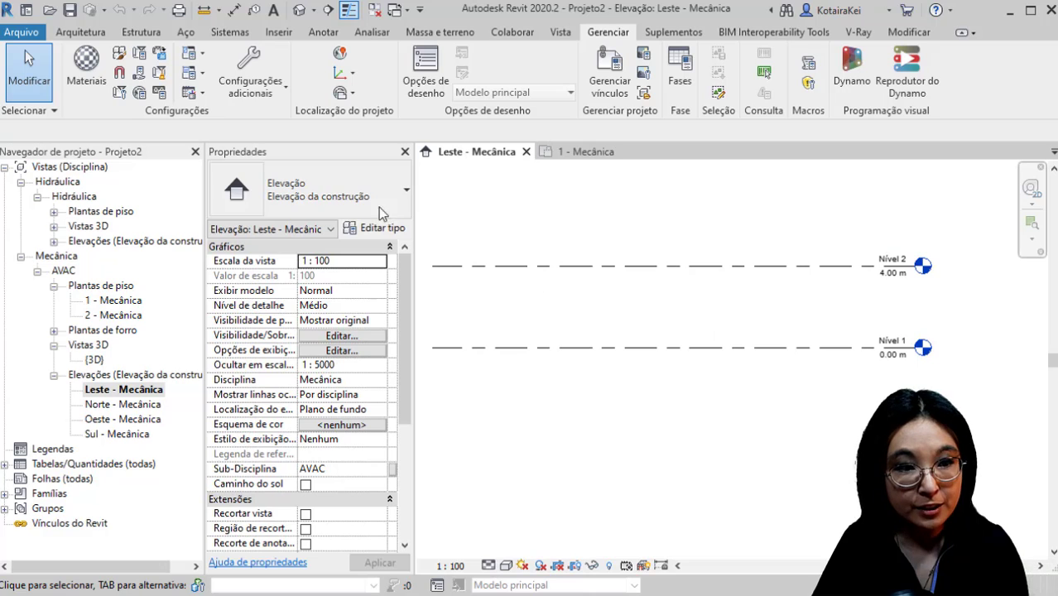
pyautogui.click(273, 33)
pyautogui.press('ctrl')
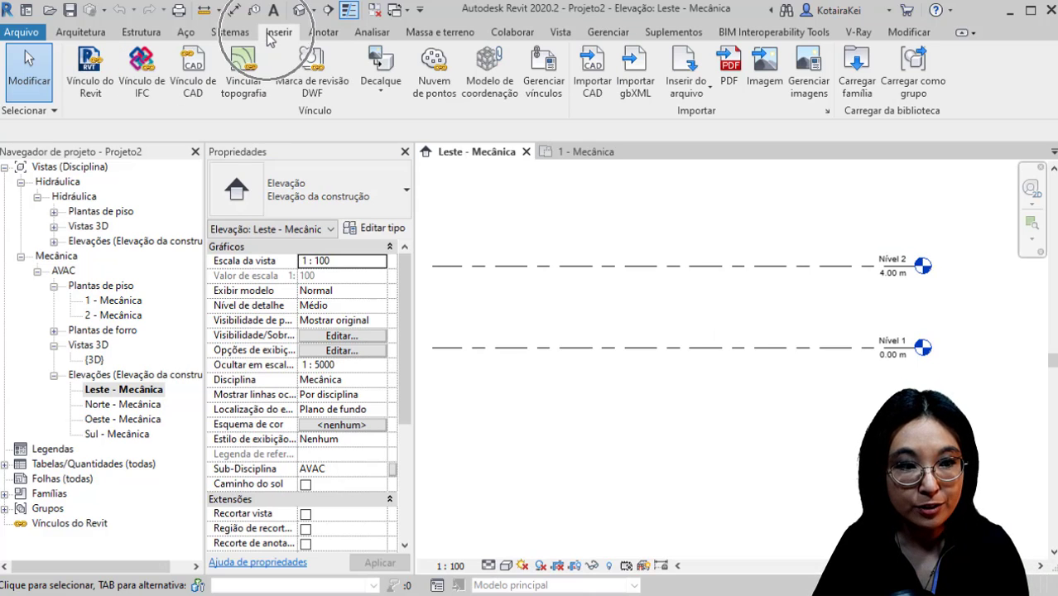
pyautogui.press('ctrl')
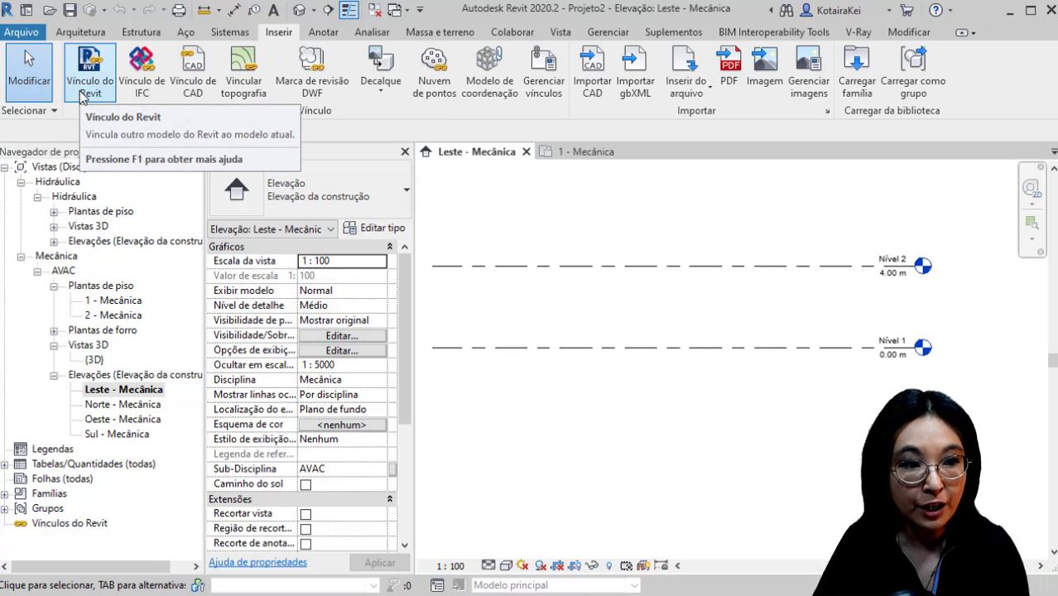
pyautogui.click(83, 91)
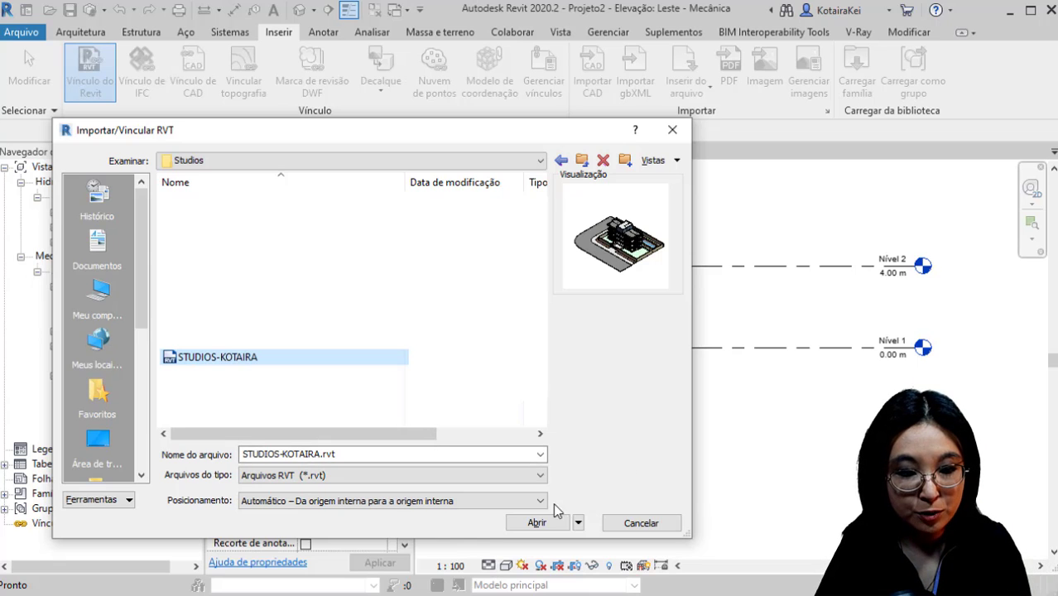
pyautogui.click(358, 519)
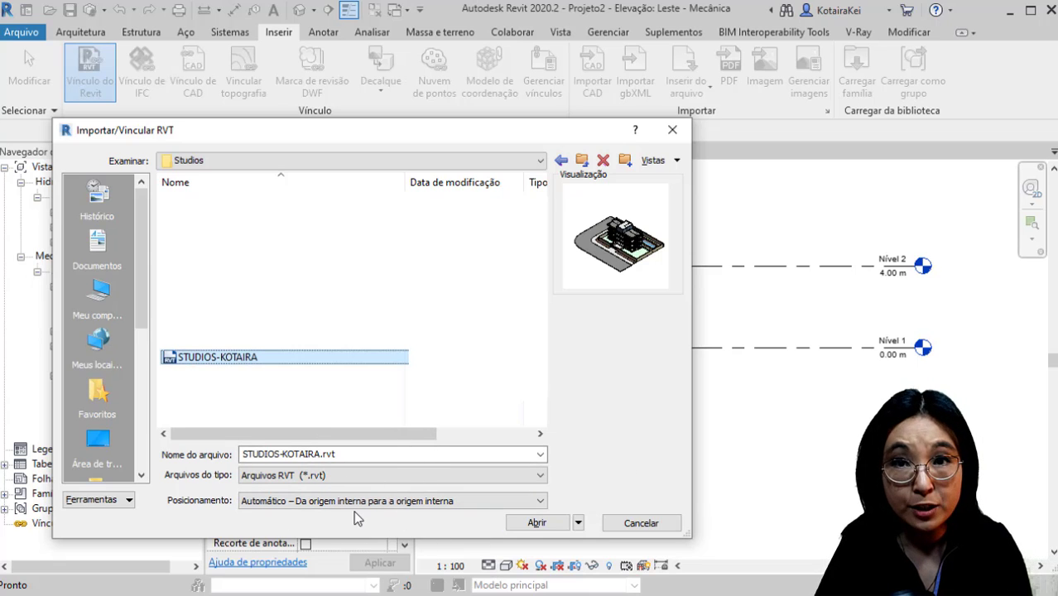
pyautogui.click(537, 524)
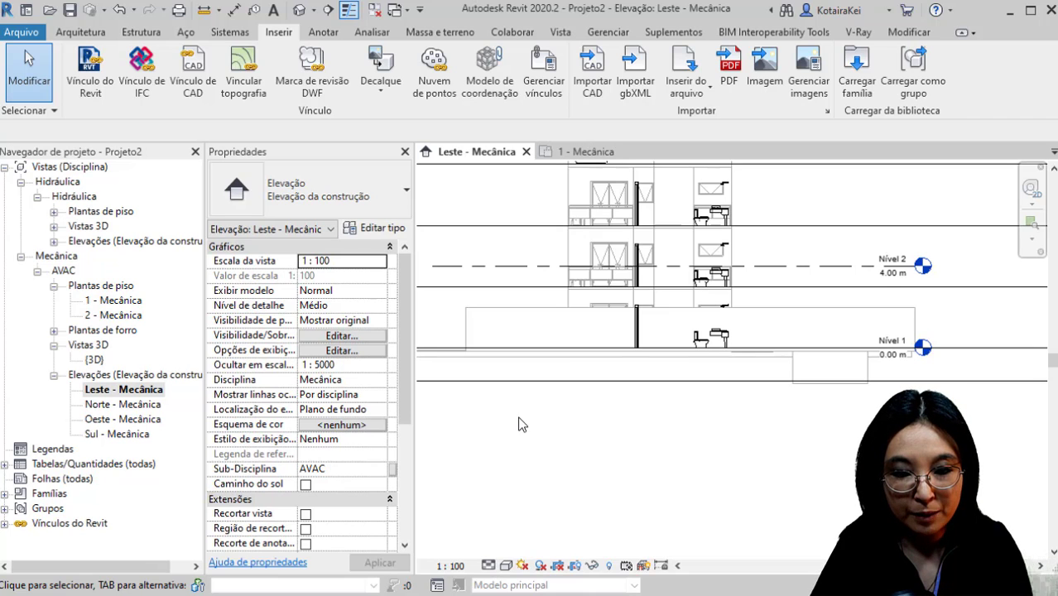
pyautogui.click(892, 267)
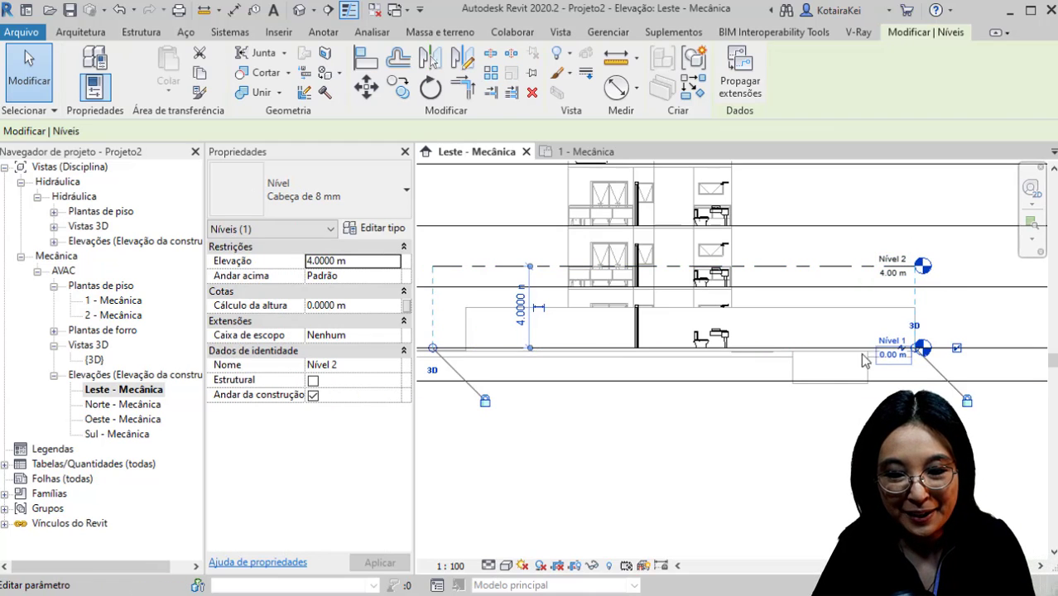
pyautogui.scroll(-3, 623, 392)
pyautogui.scroll(-2, 619, 379)
pyautogui.moveTo(632, 396); pyautogui.dragTo(560, 286, button='middle')
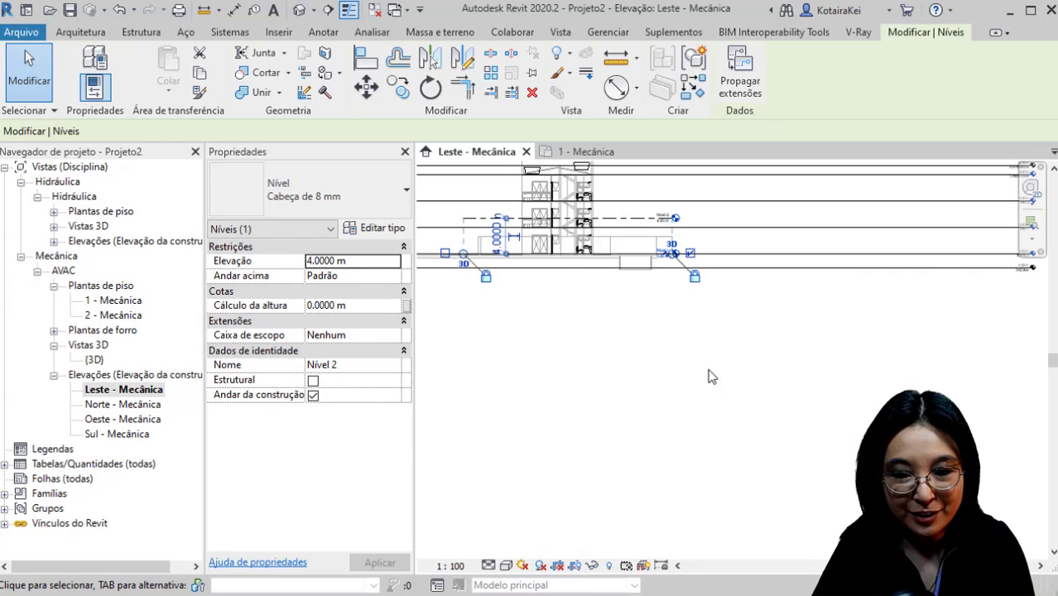
pyautogui.moveTo(745, 374); pyautogui.dragTo(659, 426, button='middle')
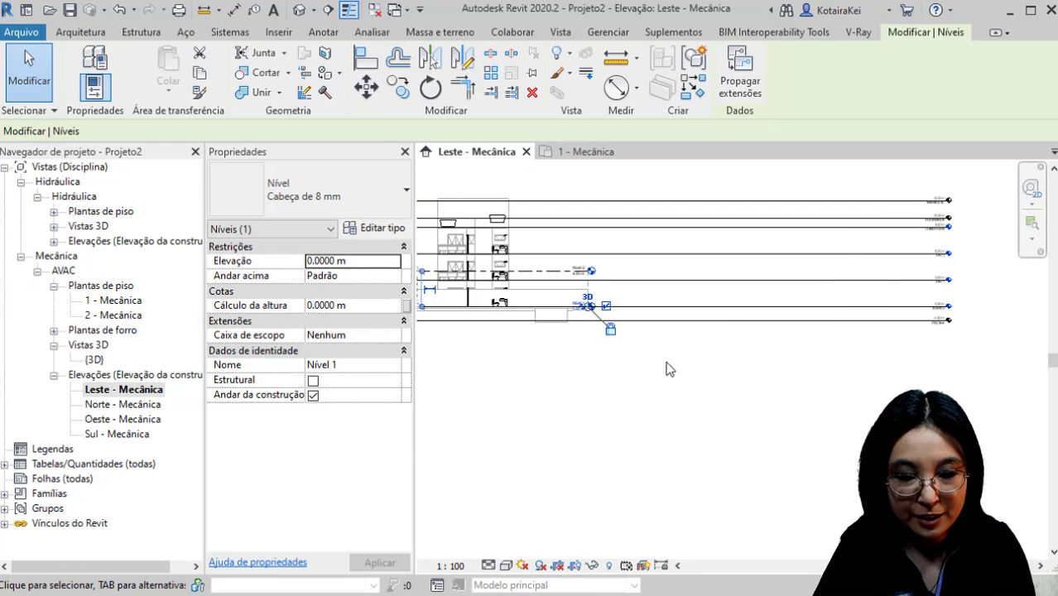
pyautogui.click(670, 370)
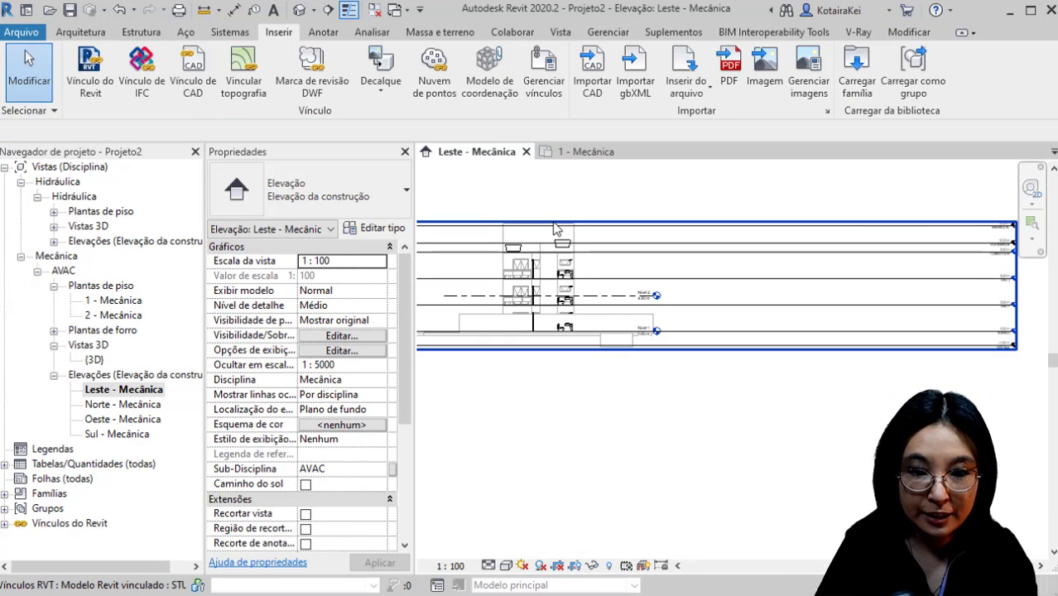
# Step: Pin the linked STUDIOS-KOTAIRA model in place and enable room bounding (Delimitação de ambientes) in its type properties
pyautogui.click(555, 230)
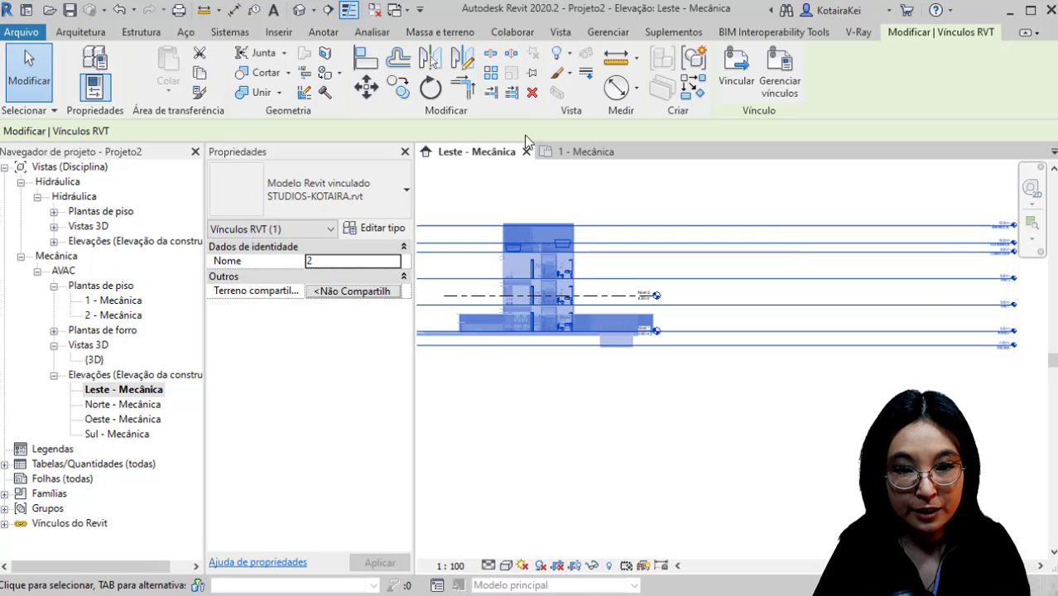
pyautogui.click(542, 83)
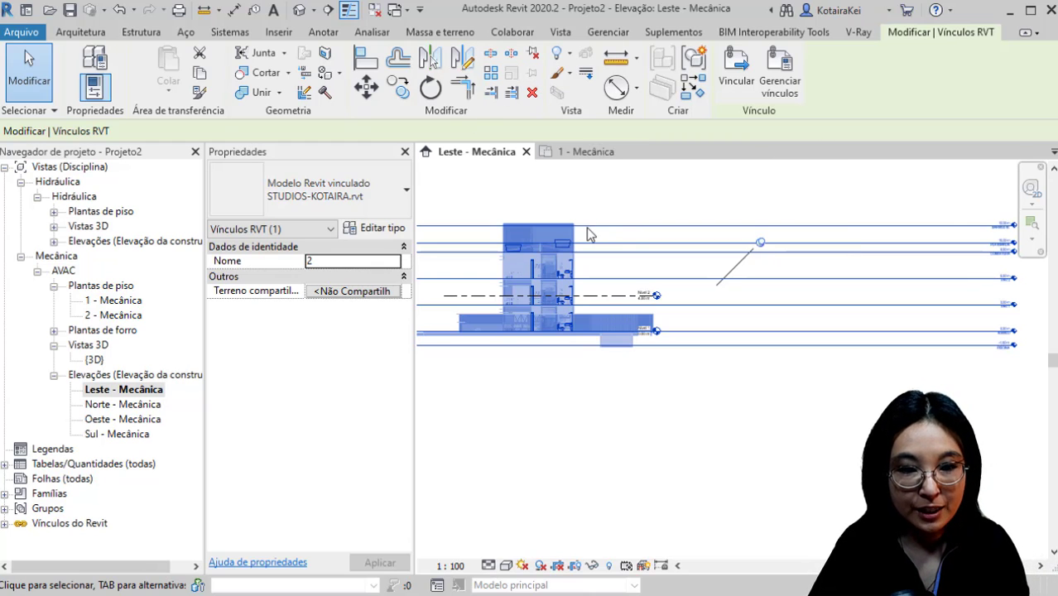
pyautogui.click(392, 235)
pyautogui.click(485, 263)
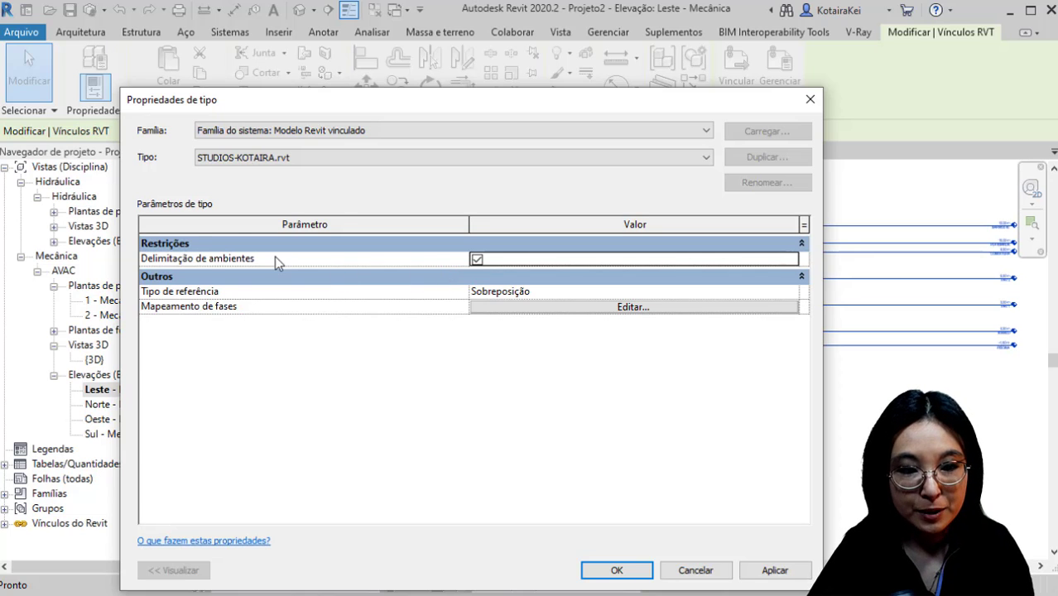
pyautogui.moveTo(278, 260)
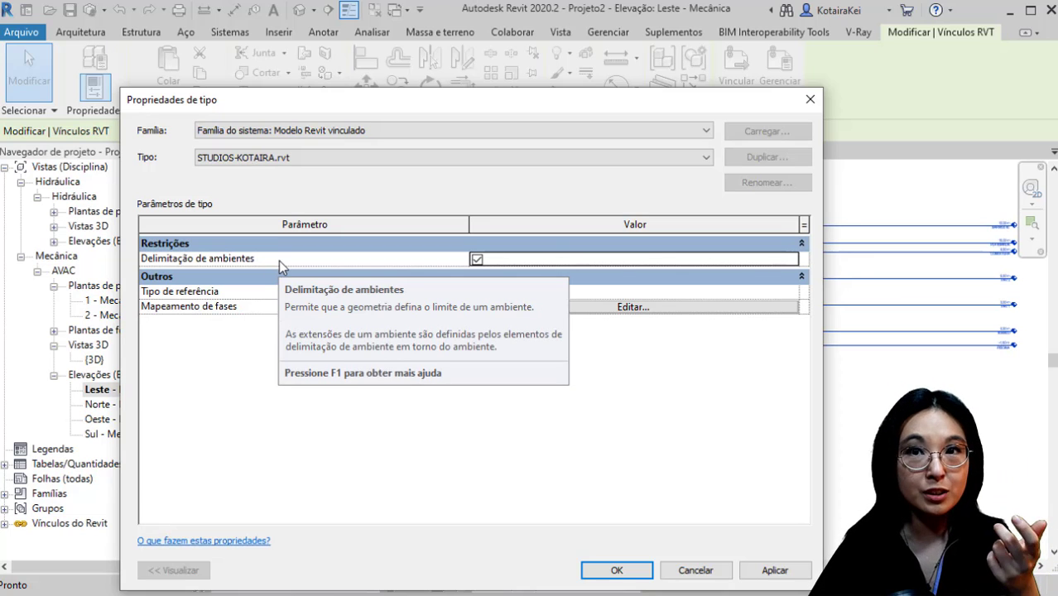
pyautogui.click(617, 570)
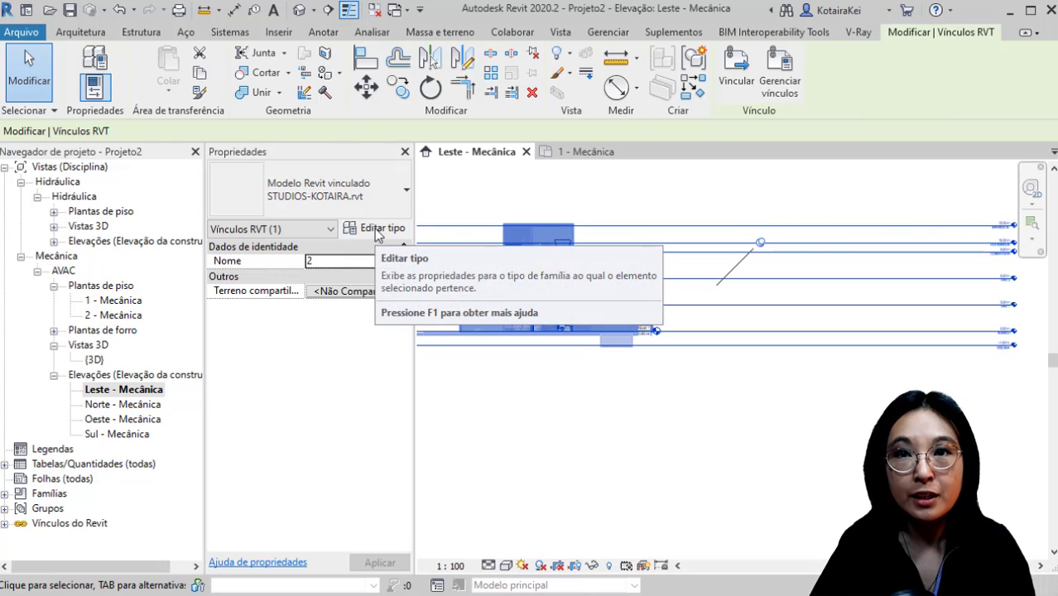
pyautogui.click(547, 482)
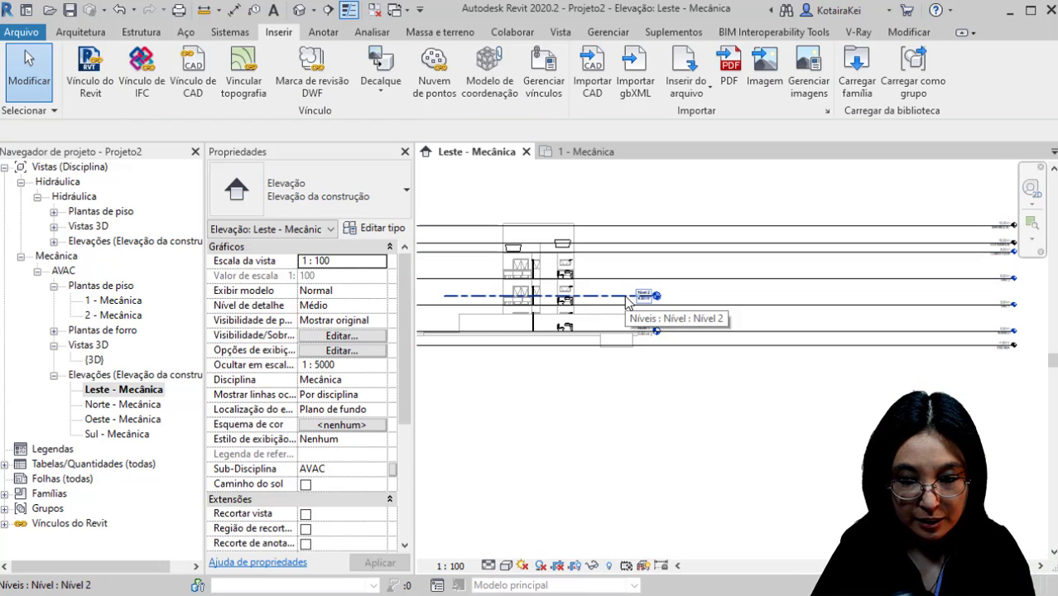
# Step: Extend the Nível 1 and Nível 2 lines beyond the level heads of the linked model
pyautogui.click(620, 332)
pyautogui.scroll(-2, 565, 473)
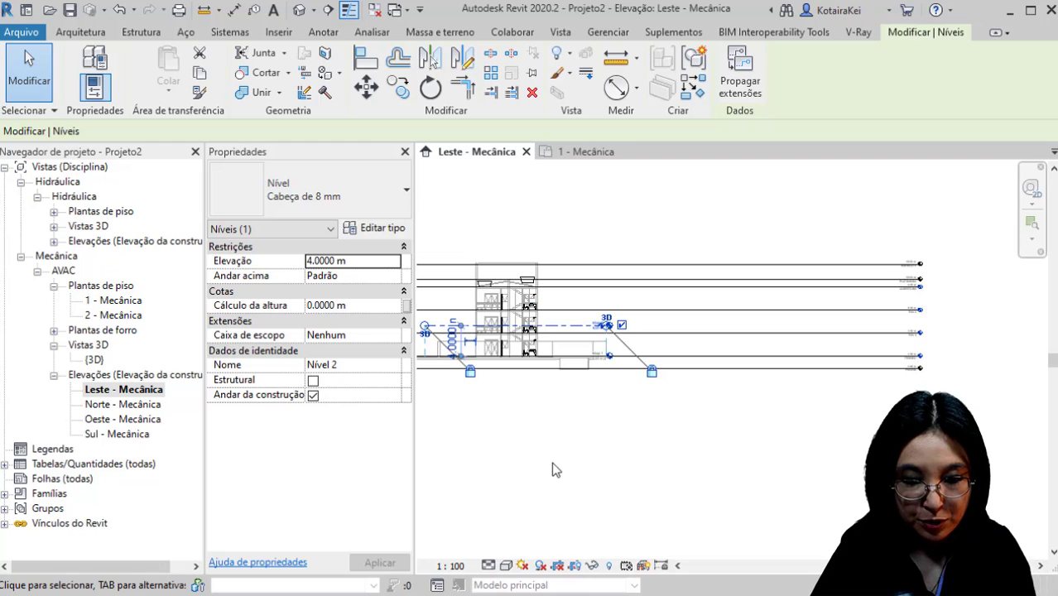
pyautogui.click(607, 327)
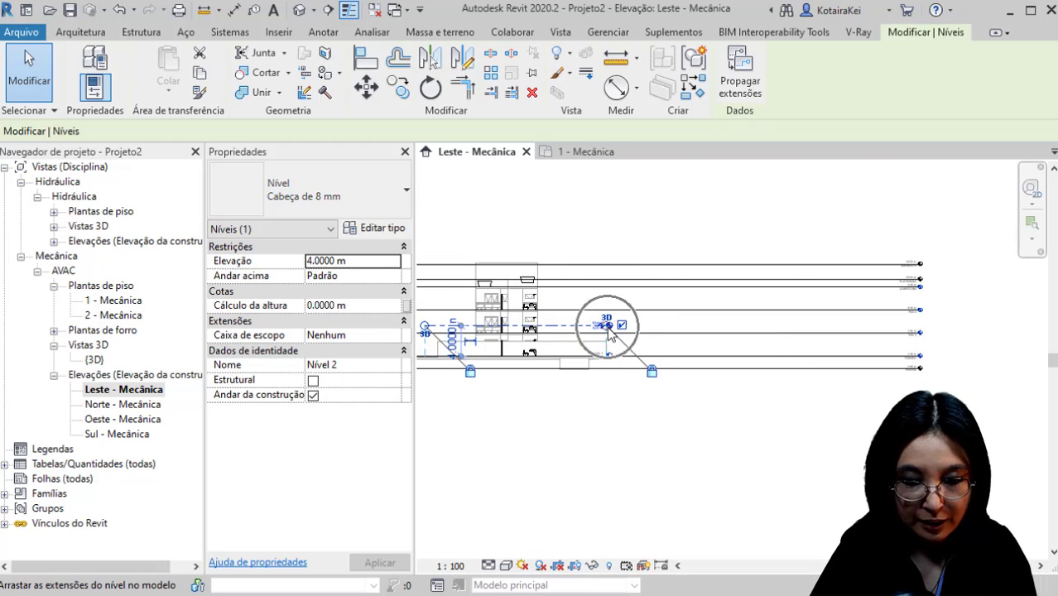
pyautogui.moveTo(607, 326); pyautogui.dragTo(948, 326)
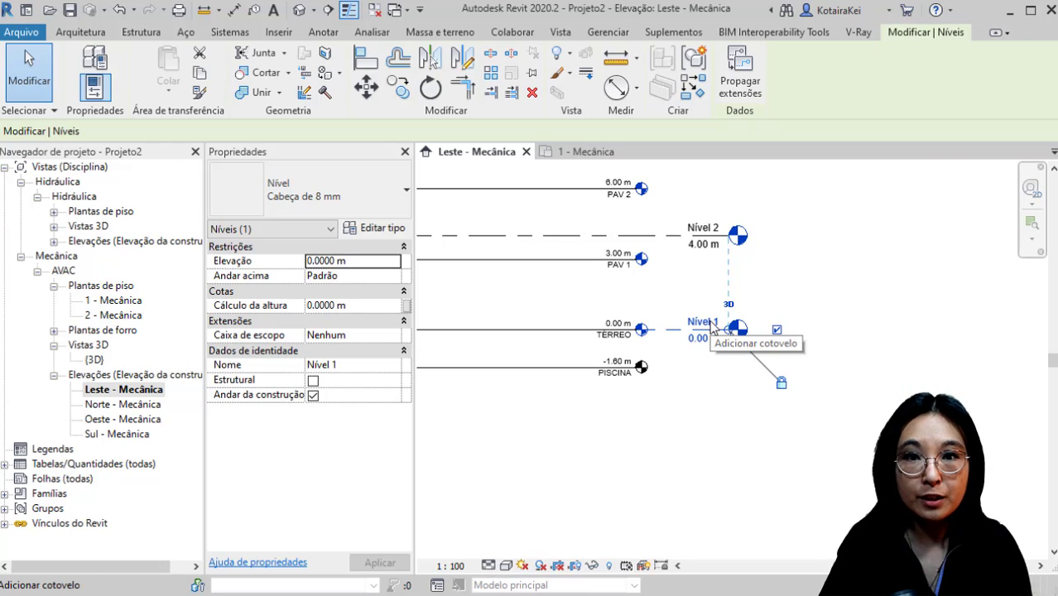
# Step: Pull the ends of the Nível 1 and Nível 2 lines back onto the linked model's level heads
pyautogui.moveTo(729, 330); pyautogui.dragTo(634, 331)
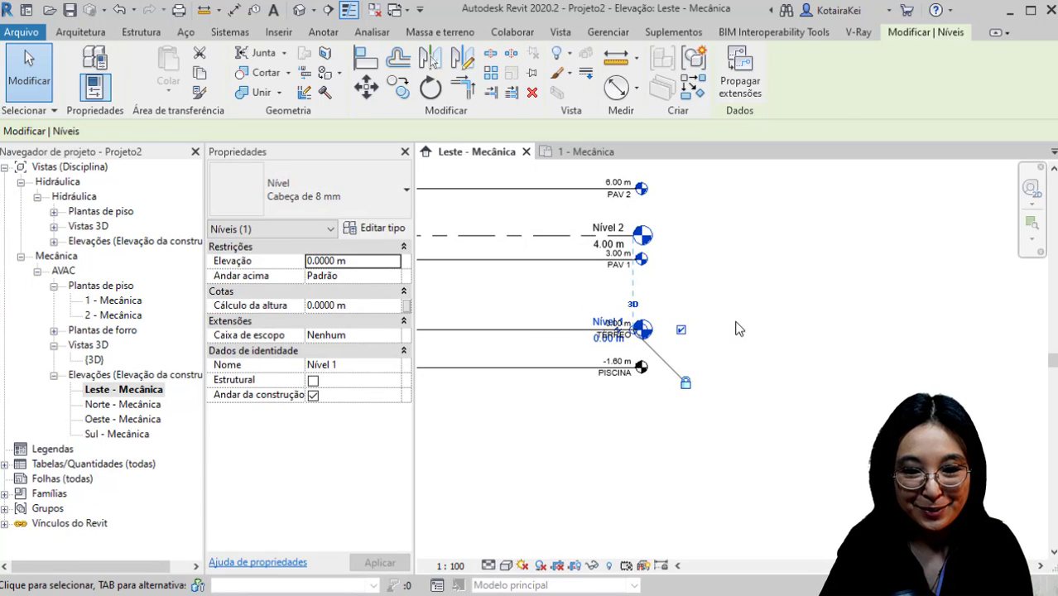
pyautogui.click(740, 328)
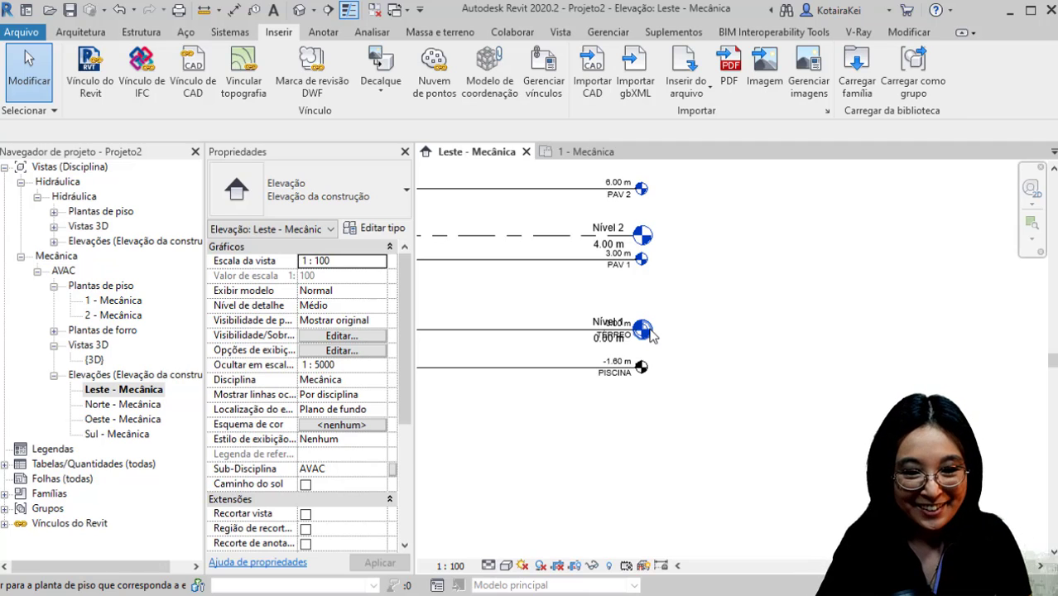
# Step: Move the Nível 1 and Nível 2 heads out past the linked model's level heads so their labels do not overlap
pyautogui.click(627, 337)
pyautogui.click(589, 335)
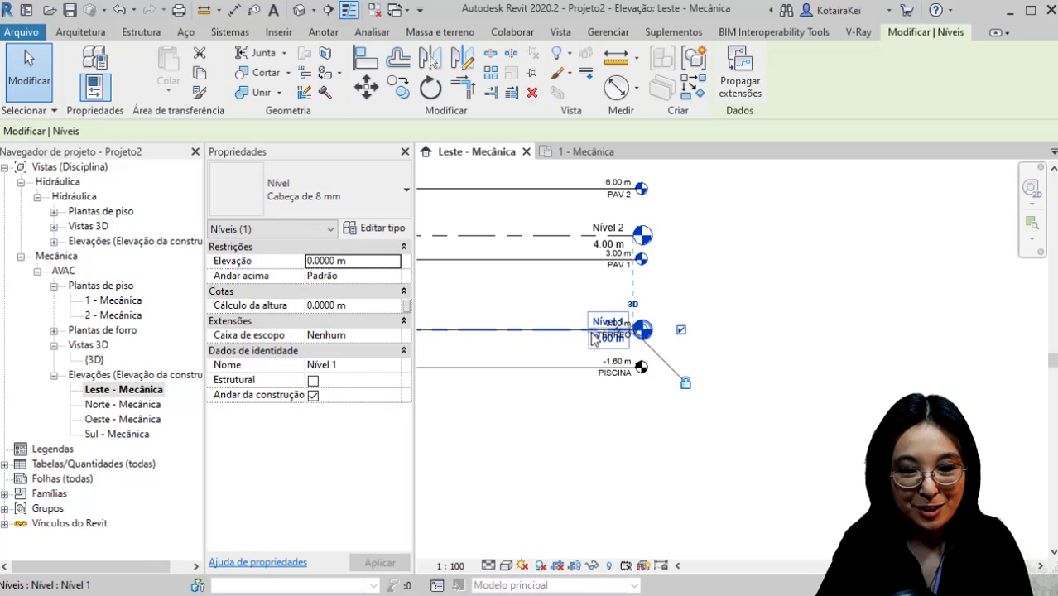
pyautogui.moveTo(687, 331); pyautogui.dragTo(751, 331)
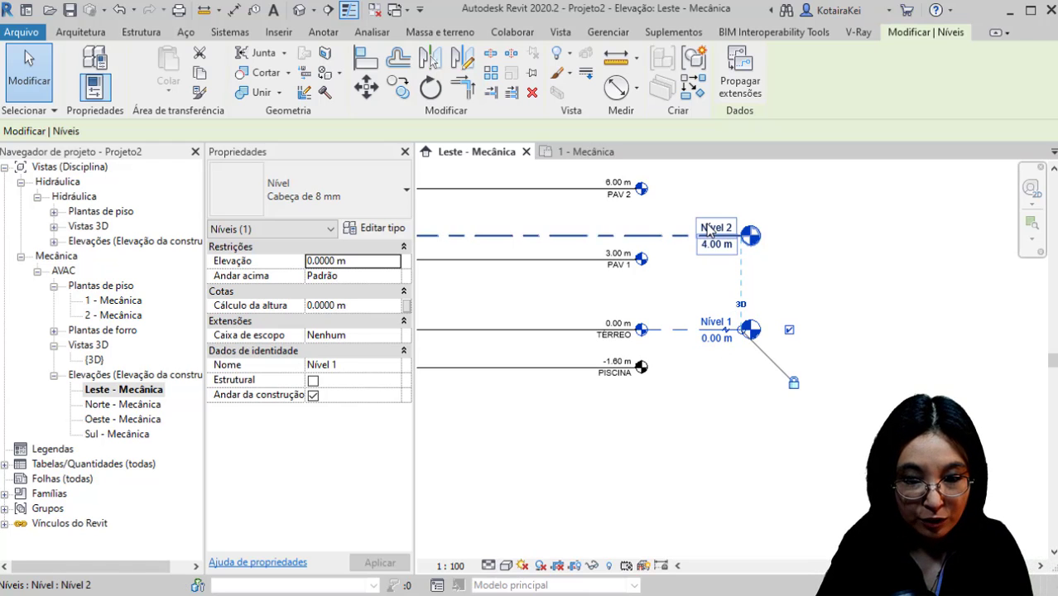
# Step: Rename level Nível 1 as HVAC-TERREO
pyautogui.click(715, 321)
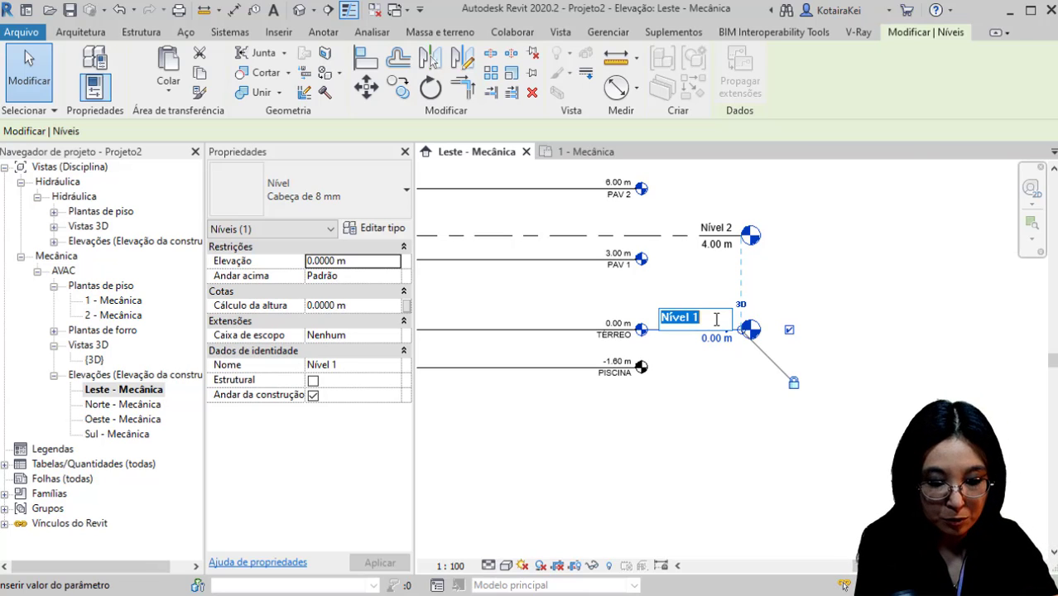
pyautogui.write('HVAC-')
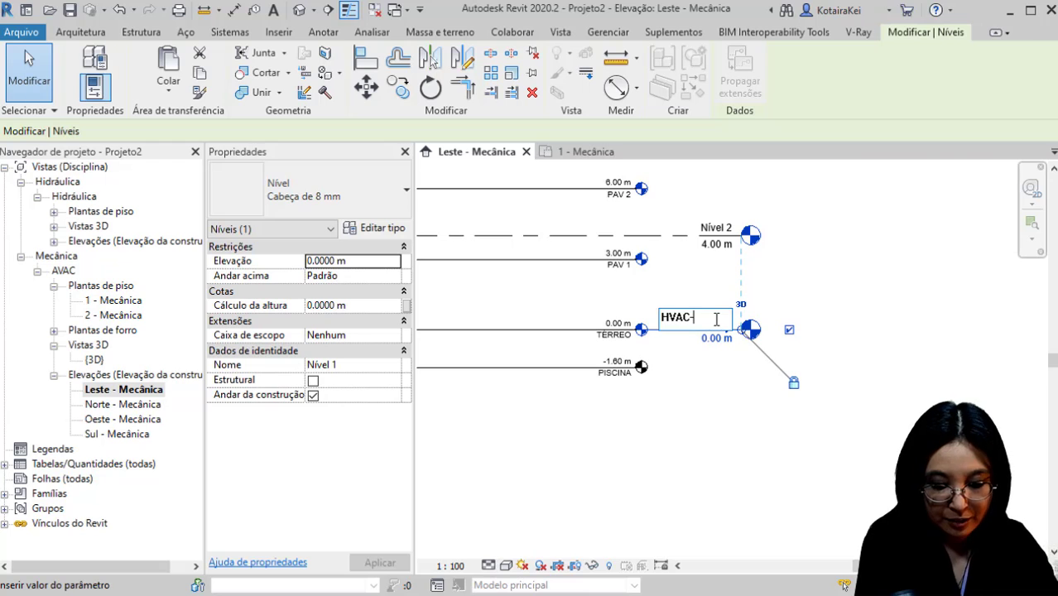
pyautogui.doubleClick(708, 319)
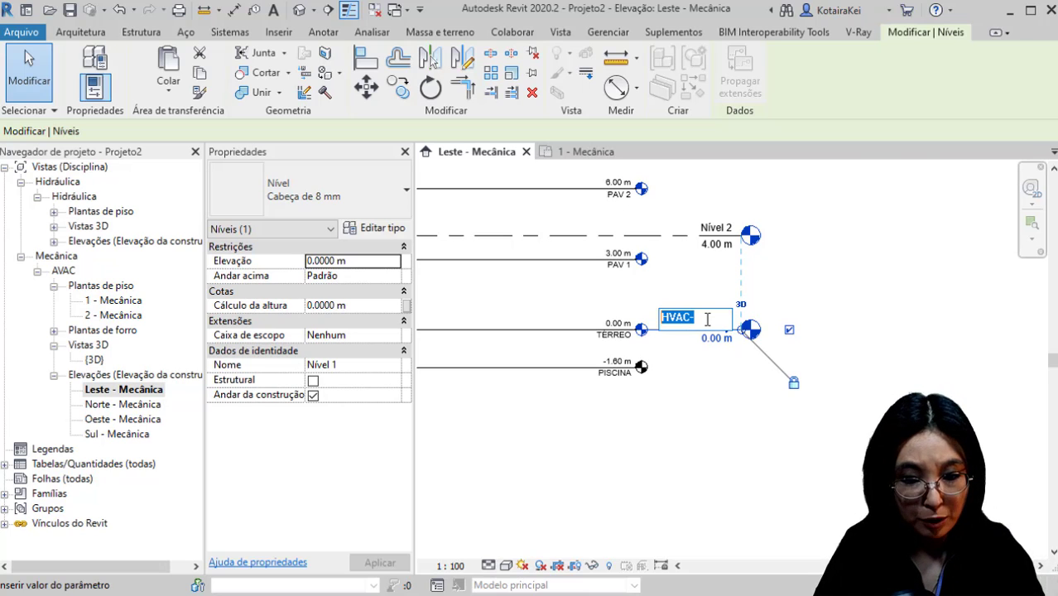
pyautogui.click(700, 317)
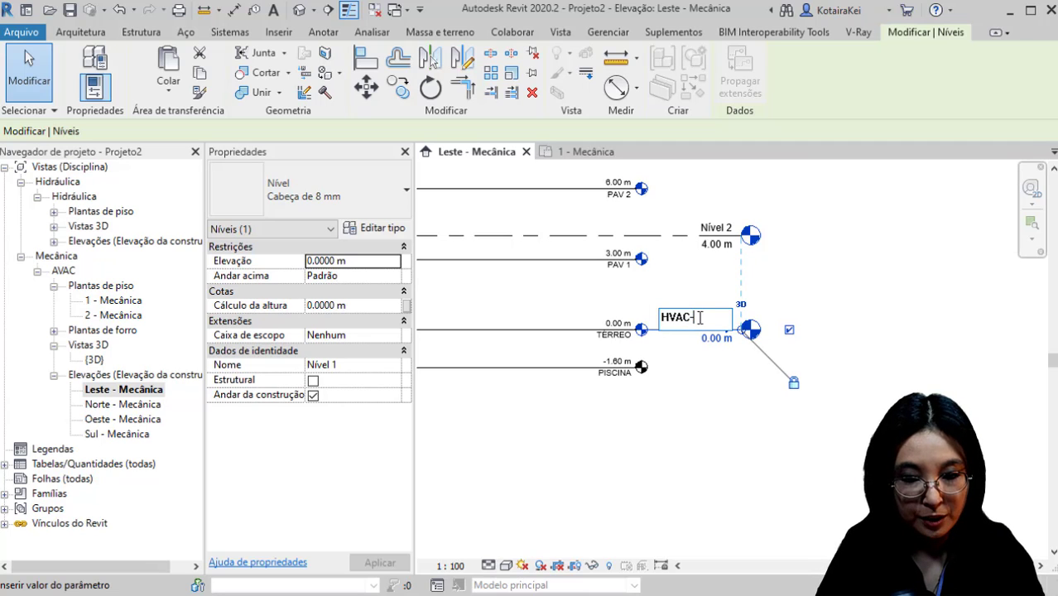
pyautogui.write('TE')
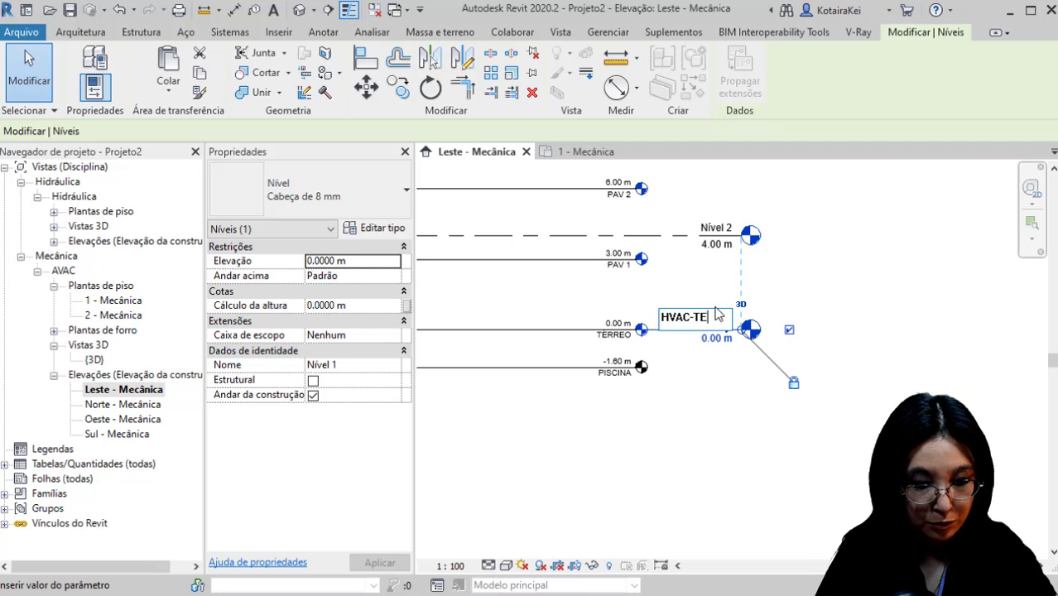
pyautogui.write('RREO')
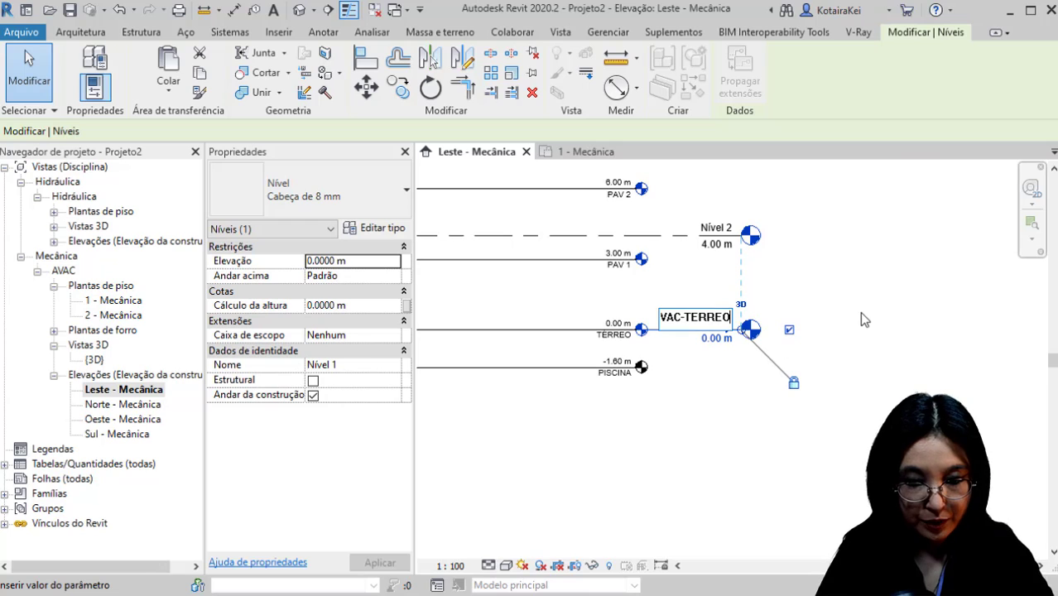
pyautogui.press('Return')
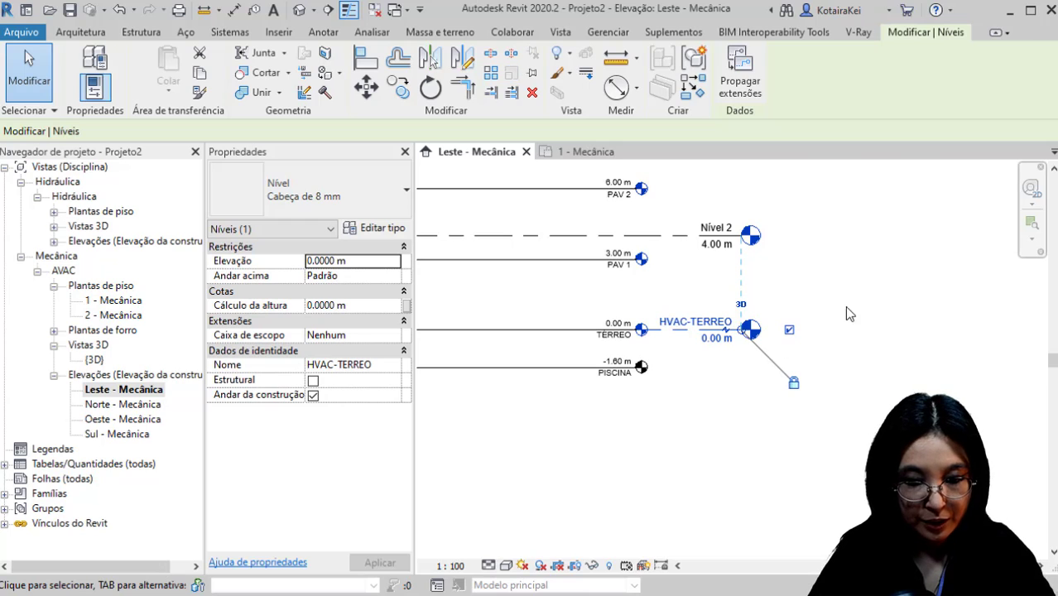
# Step: Rename level Nível 2 as HVAC-PAV1 and set its elevation to 3 m
pyautogui.click(713, 227)
pyautogui.click(713, 227)
pyautogui.write('HVAC-')
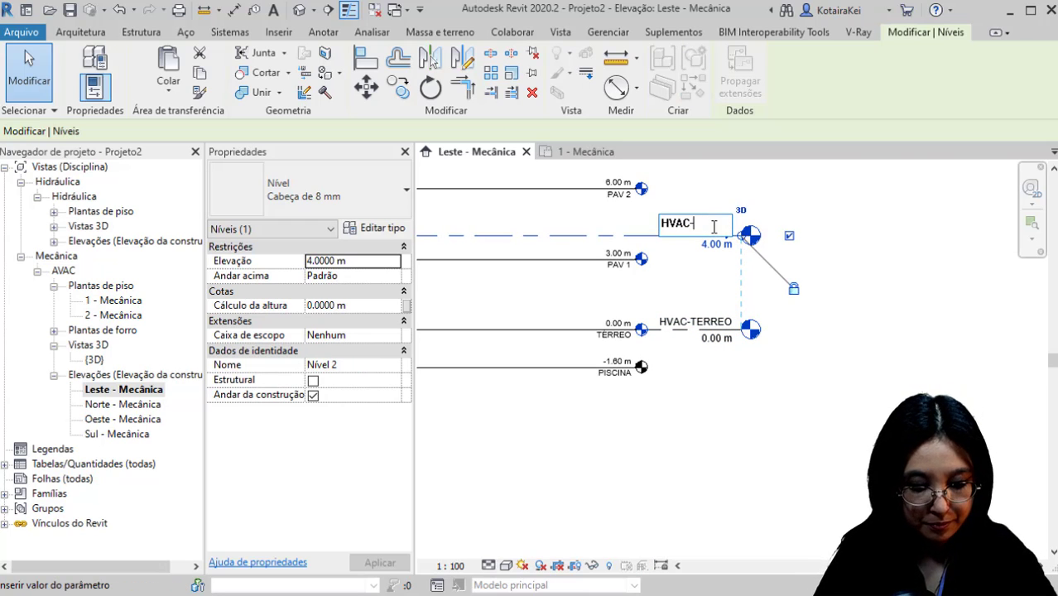
pyautogui.write('PAV1')
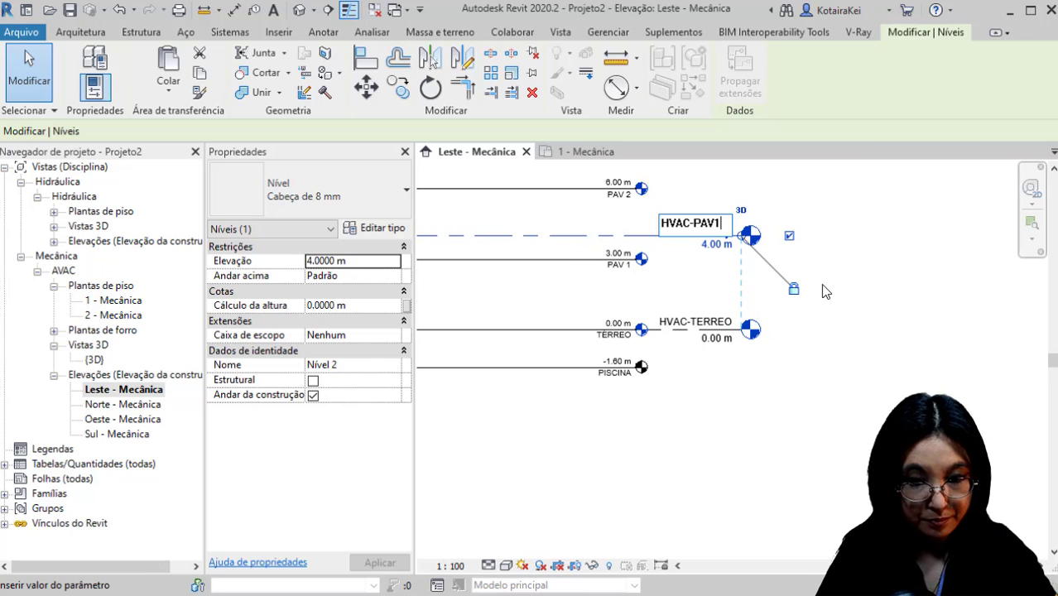
pyautogui.press('Return')
pyautogui.click(718, 248)
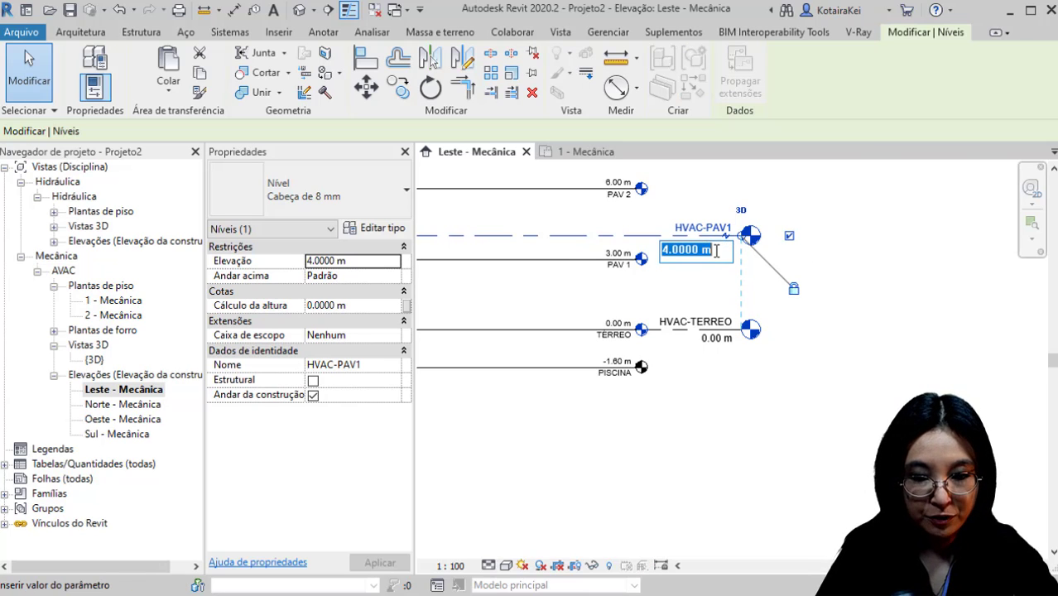
pyautogui.write('3')
pyautogui.press('Return')
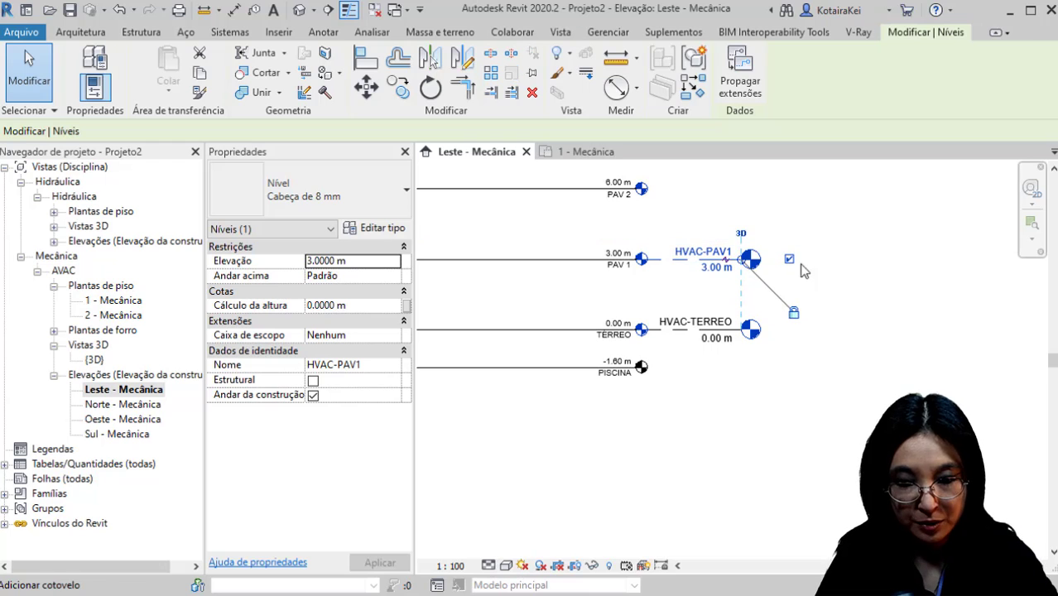
pyautogui.click(862, 335)
pyautogui.scroll(-3, 860, 332)
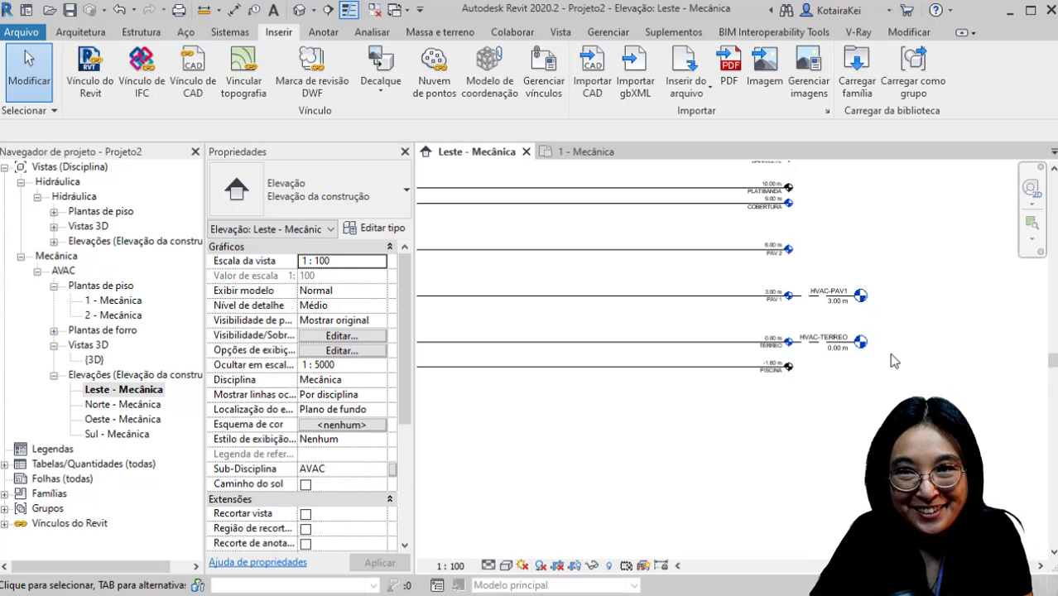
pyautogui.scroll(2, 774, 375)
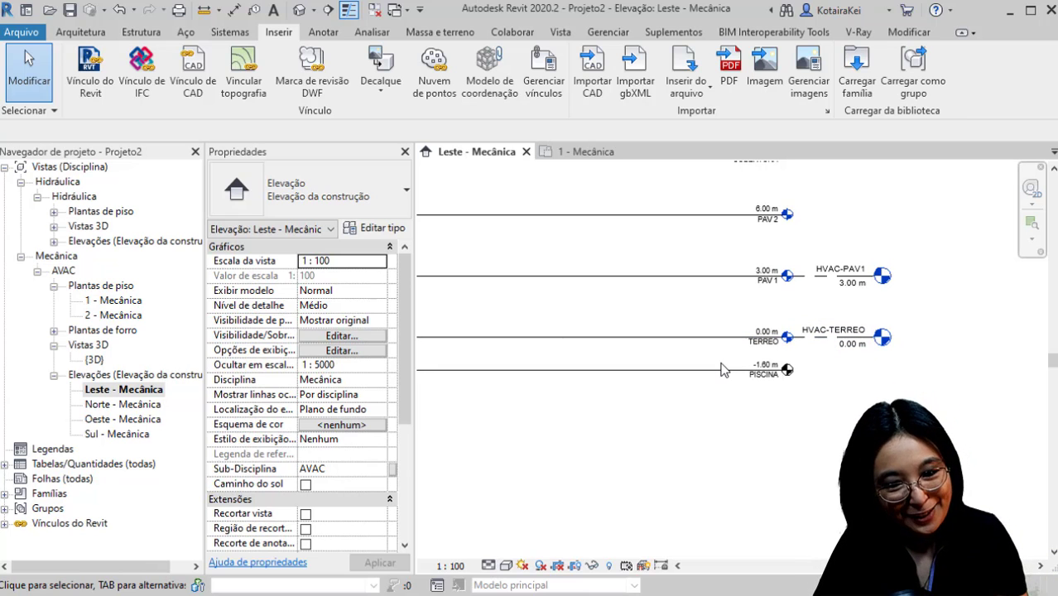
pyautogui.moveTo(816, 260); pyautogui.dragTo(790, 312, button='middle')
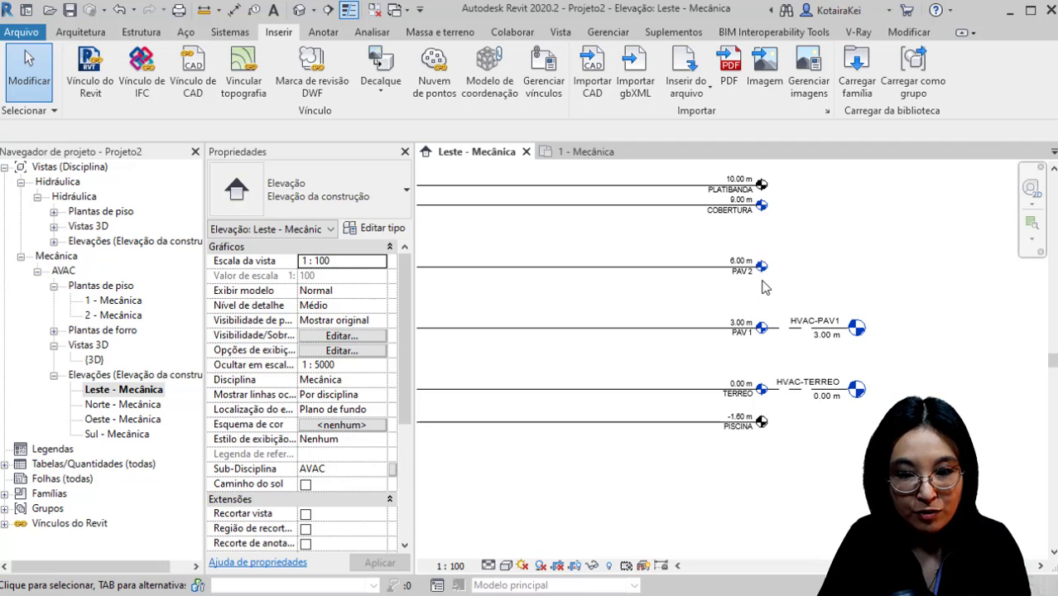
pyautogui.press('ctrl')
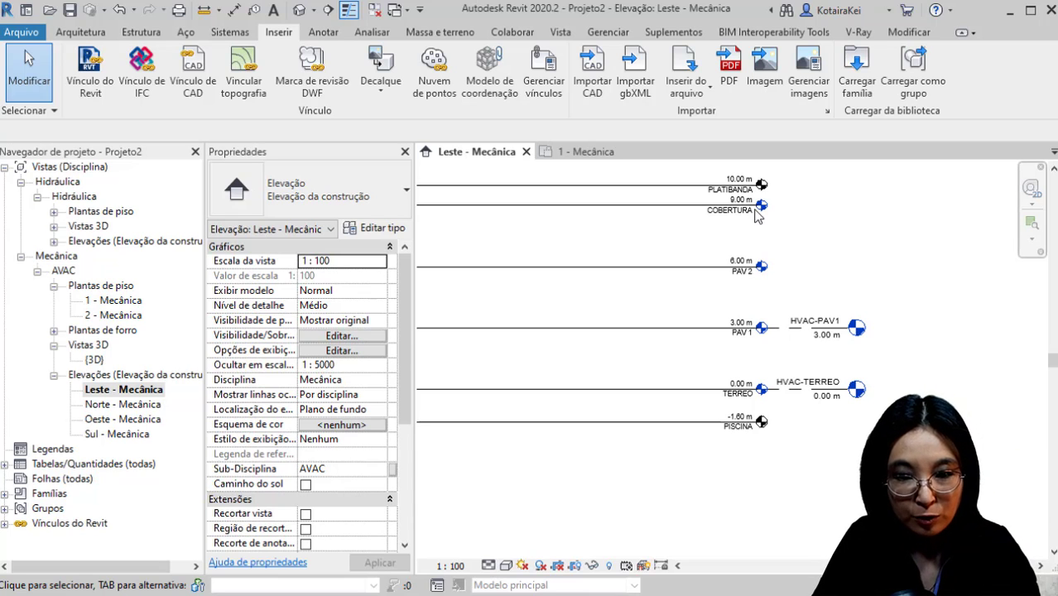
pyautogui.moveTo(786, 292); pyautogui.dragTo(863, 298, button='middle')
pyautogui.press('ctrl')
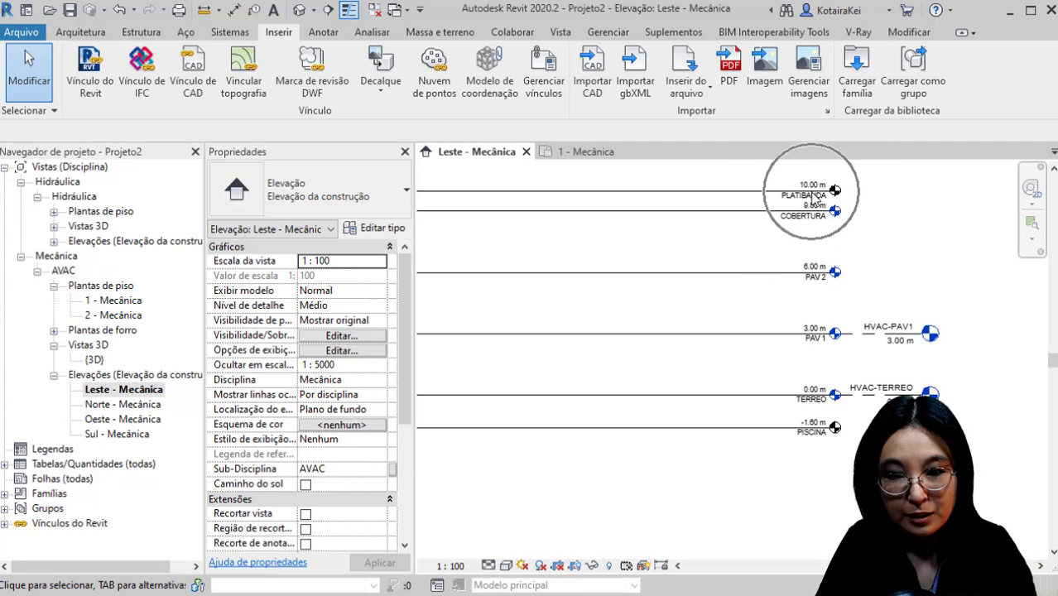
pyautogui.scroll(-1, 823, 257)
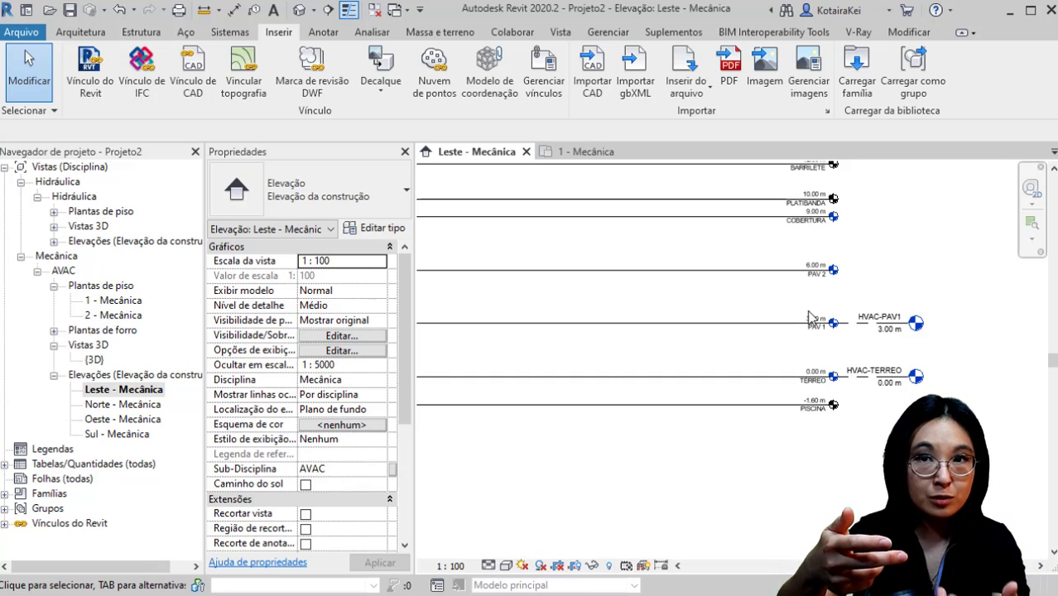
# Step: Start Copy/Monitor on the linked architectural model STUDIOS-KOTAIRA.rvt
pyautogui.click(503, 34)
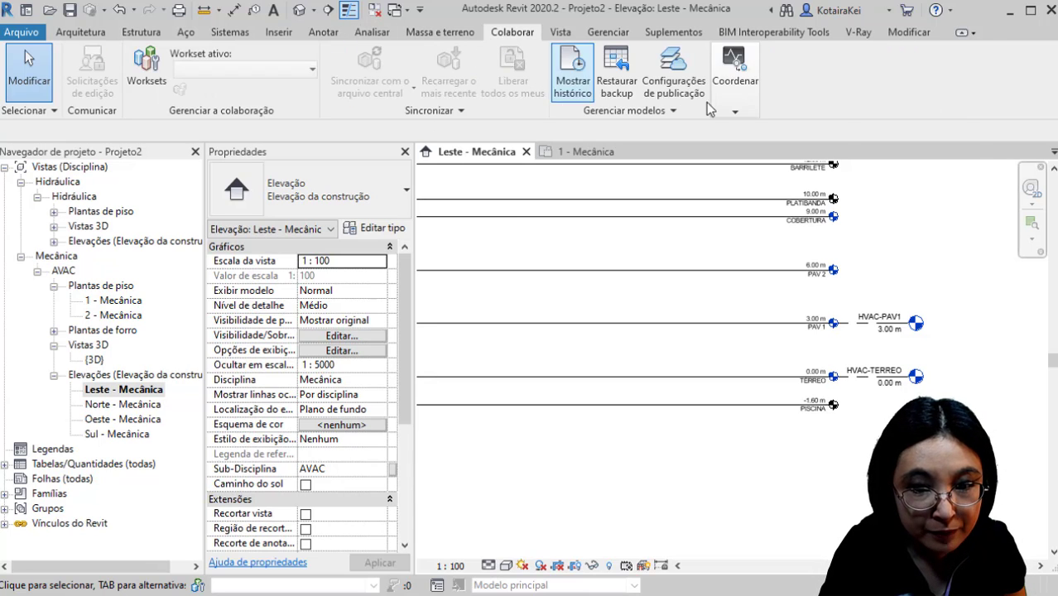
pyautogui.click(736, 83)
pyautogui.click(756, 164)
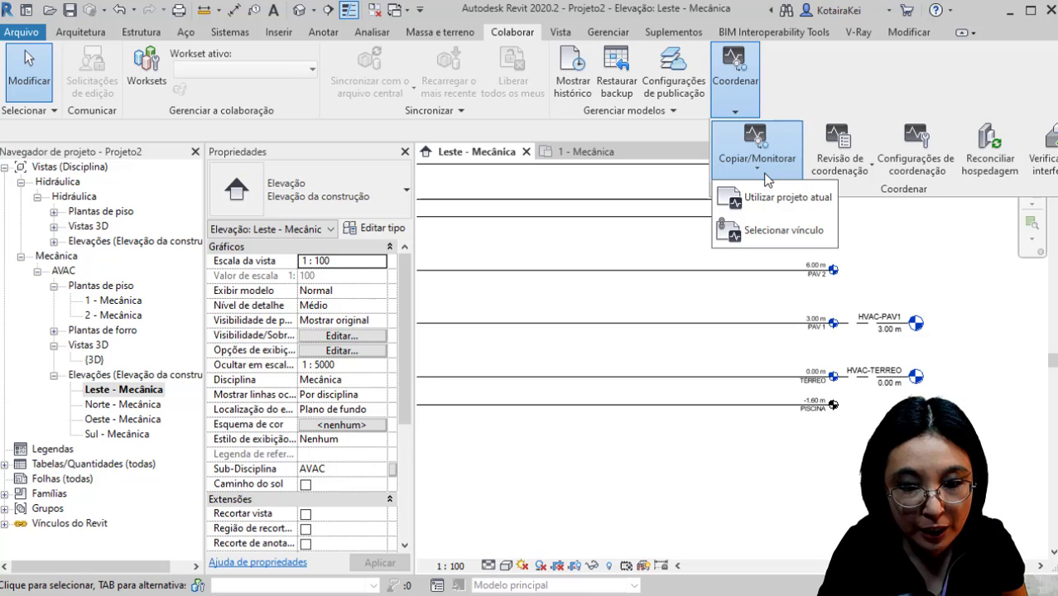
pyautogui.click(786, 232)
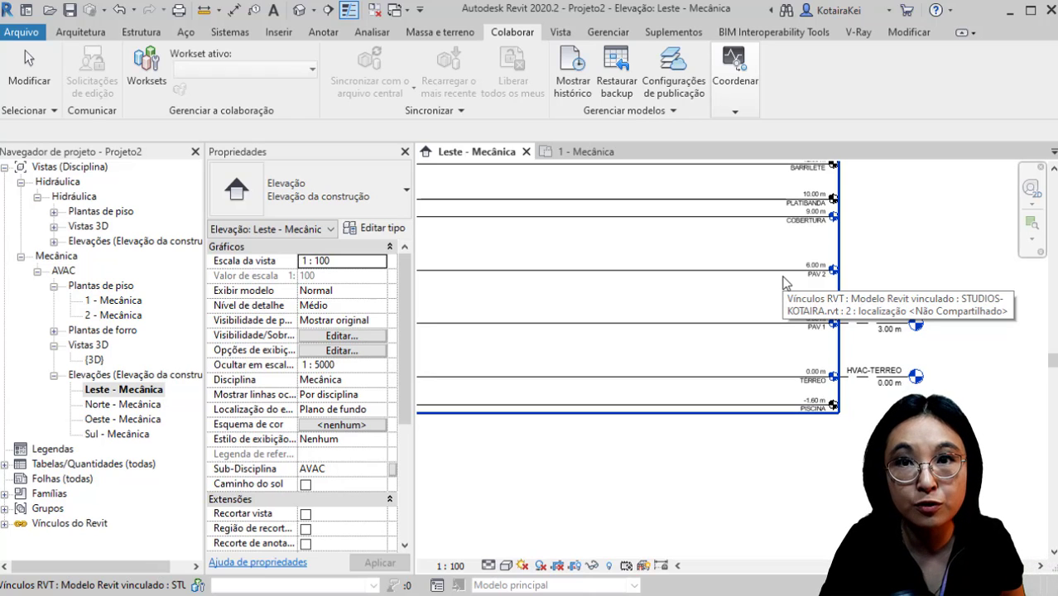
pyautogui.click(785, 282)
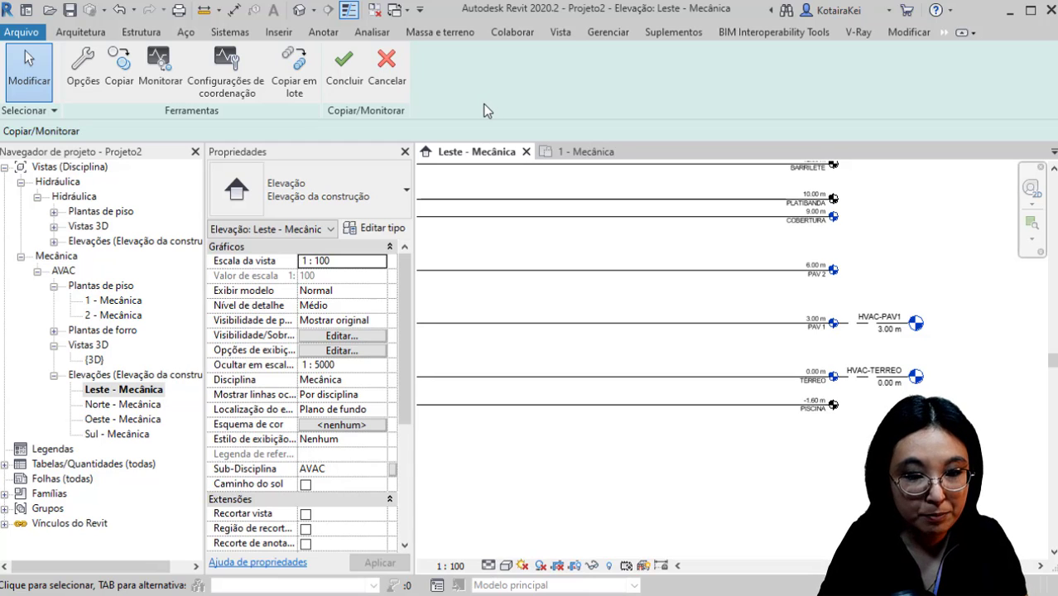
# Step: Monitor level HVAC-TERREO against the linked TERREO level and HVAC-PAV1 against the linked PAV 1 level
pyautogui.click(163, 98)
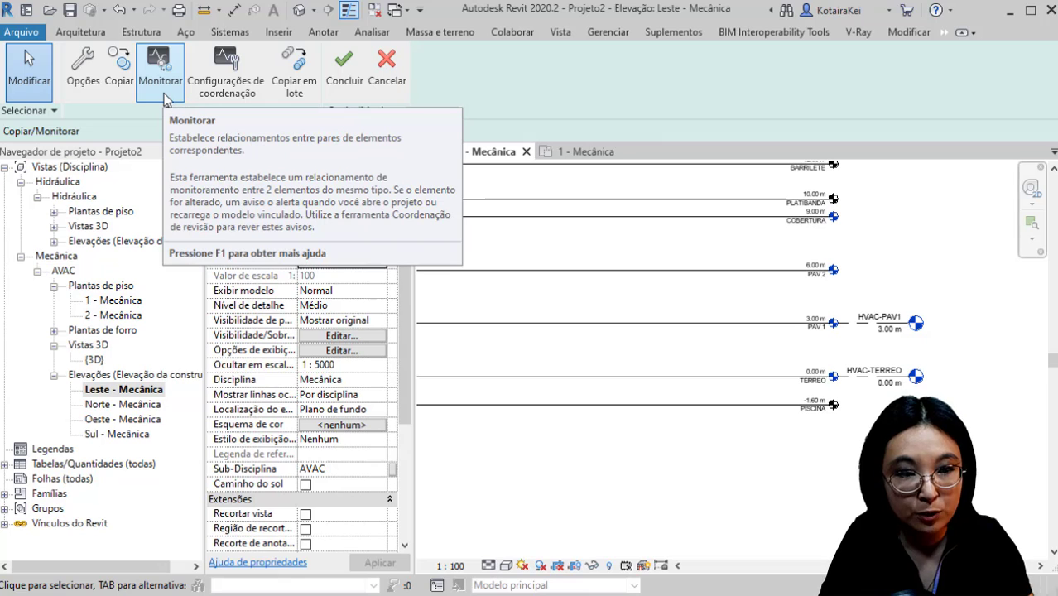
pyautogui.click(164, 98)
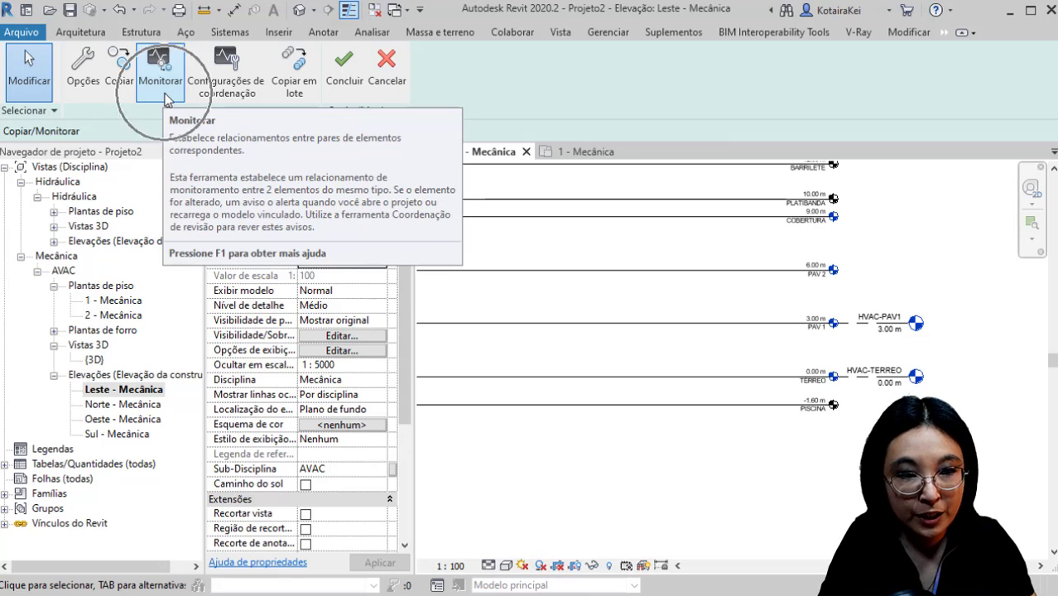
pyautogui.click(874, 383)
pyautogui.click(680, 378)
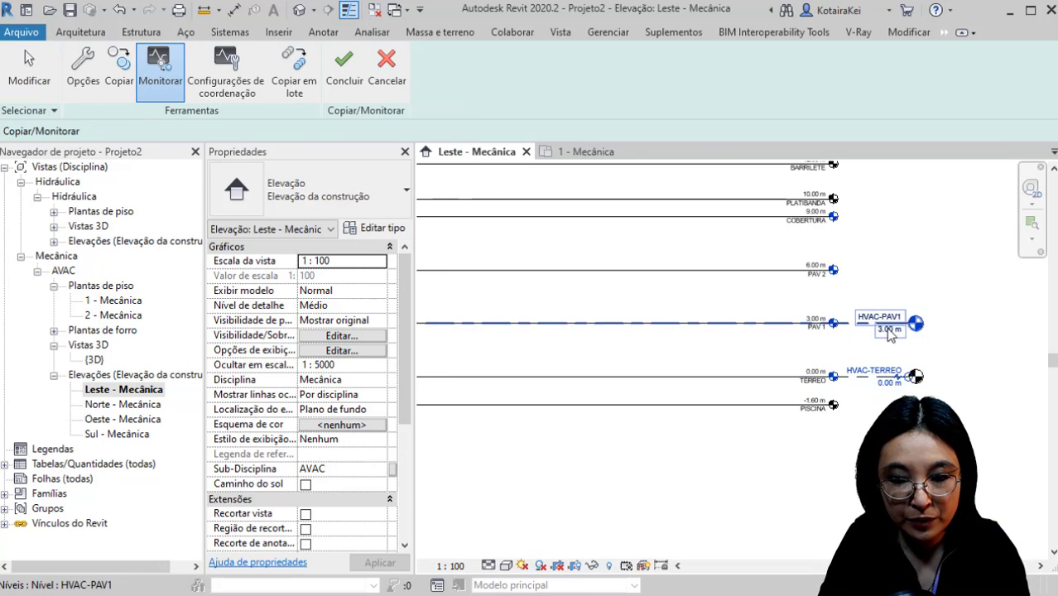
pyautogui.scroll(-2, 823, 367)
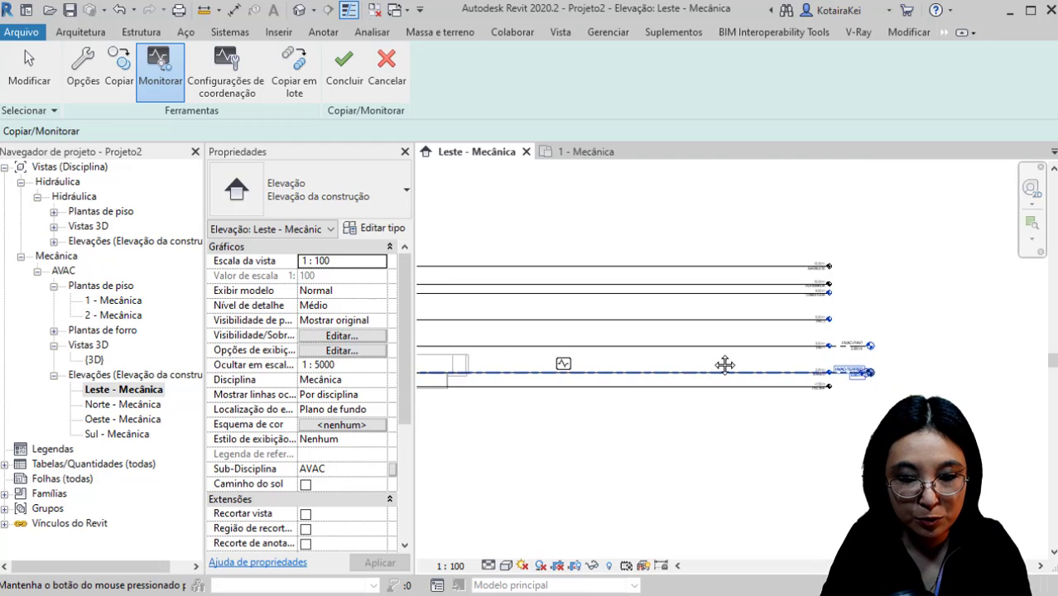
pyautogui.moveTo(725, 365); pyautogui.dragTo(756, 359, button='middle')
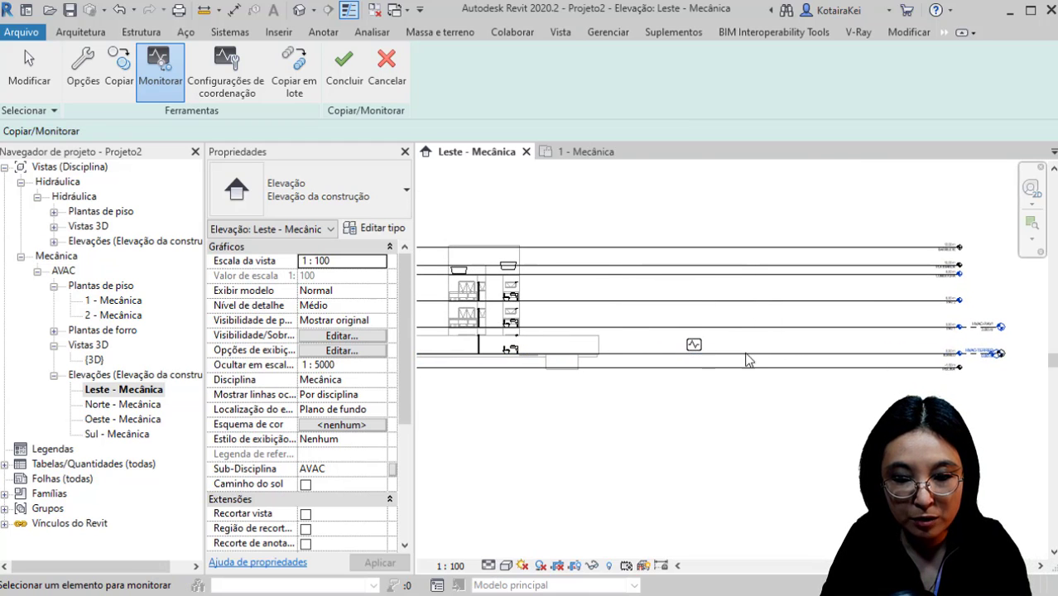
pyautogui.scroll(-2, 746, 360)
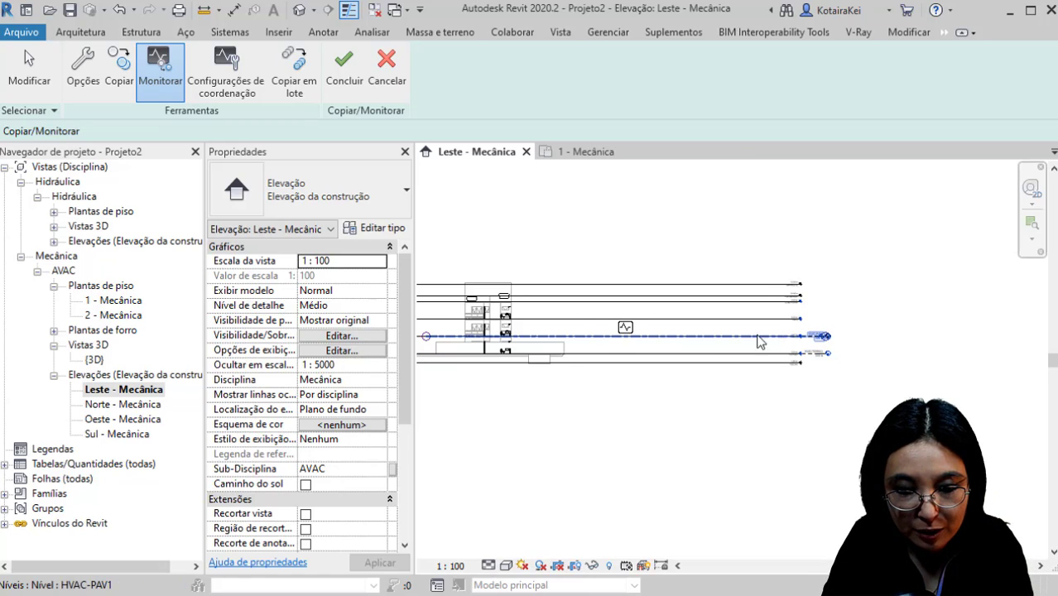
pyautogui.click(785, 337)
pyautogui.scroll(1, 810, 344)
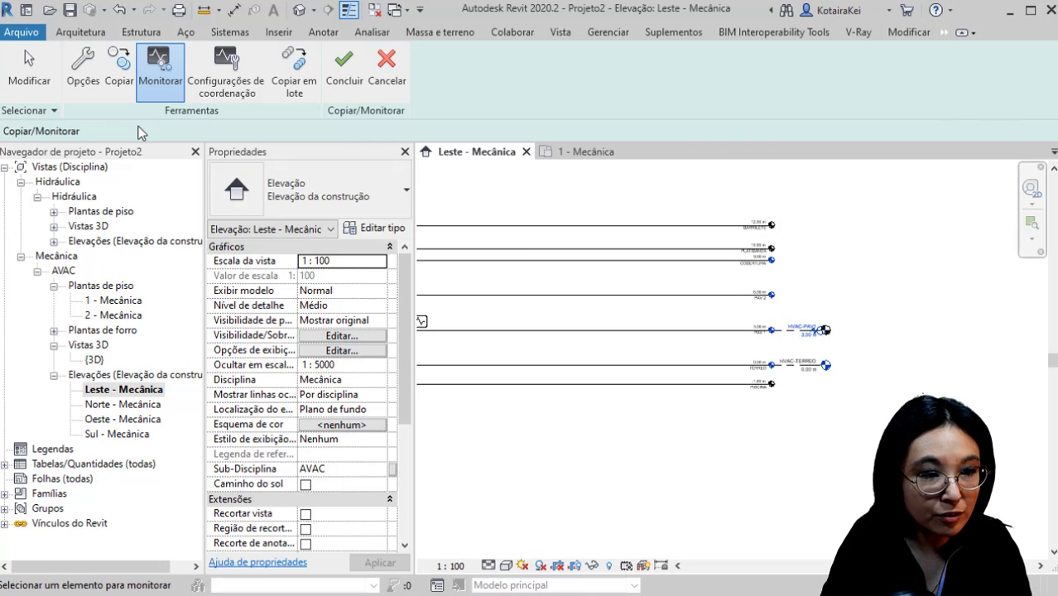
# Step: Set HVAC- as the prefix added to level names in the Copy/Monitor options
pyautogui.click(73, 93)
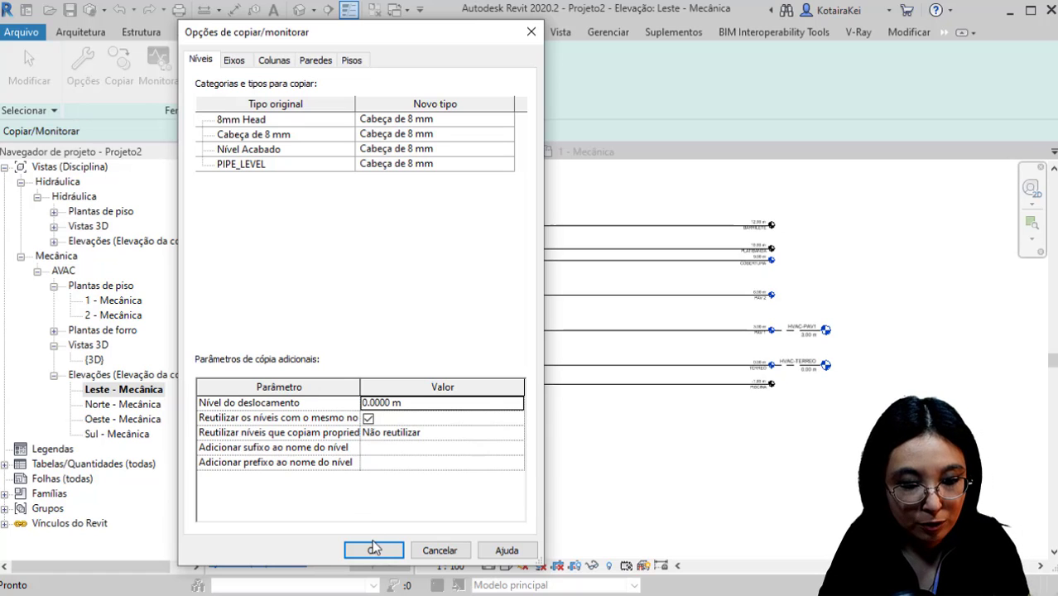
pyautogui.click(393, 464)
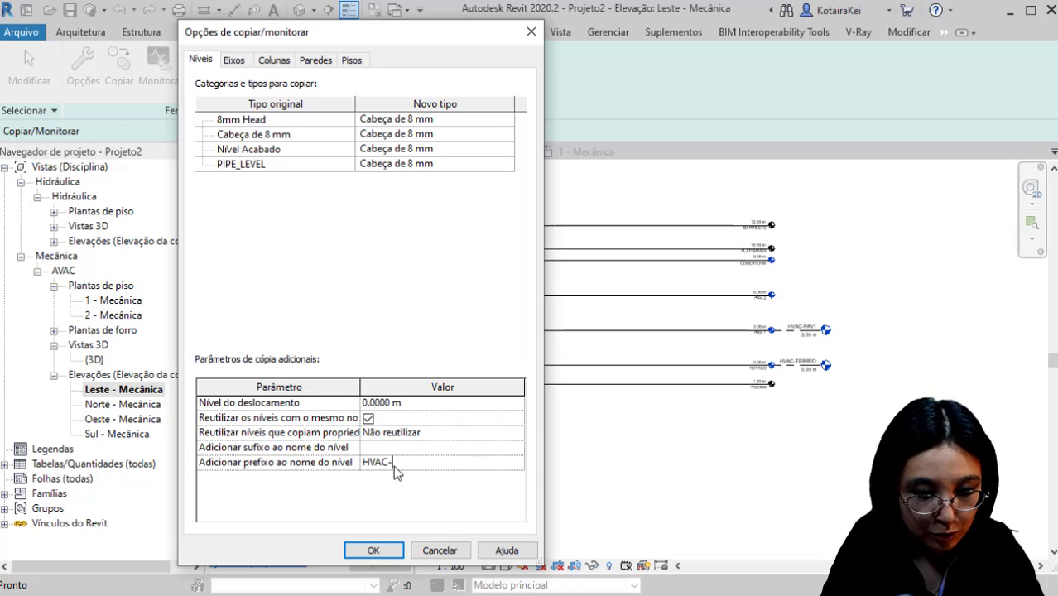
pyautogui.click(392, 552)
# Step: Copy the linked levels PAV 2 and COBERTURA together using multiple selection, and finish the Copy/Monitor session
pyautogui.click(136, 134)
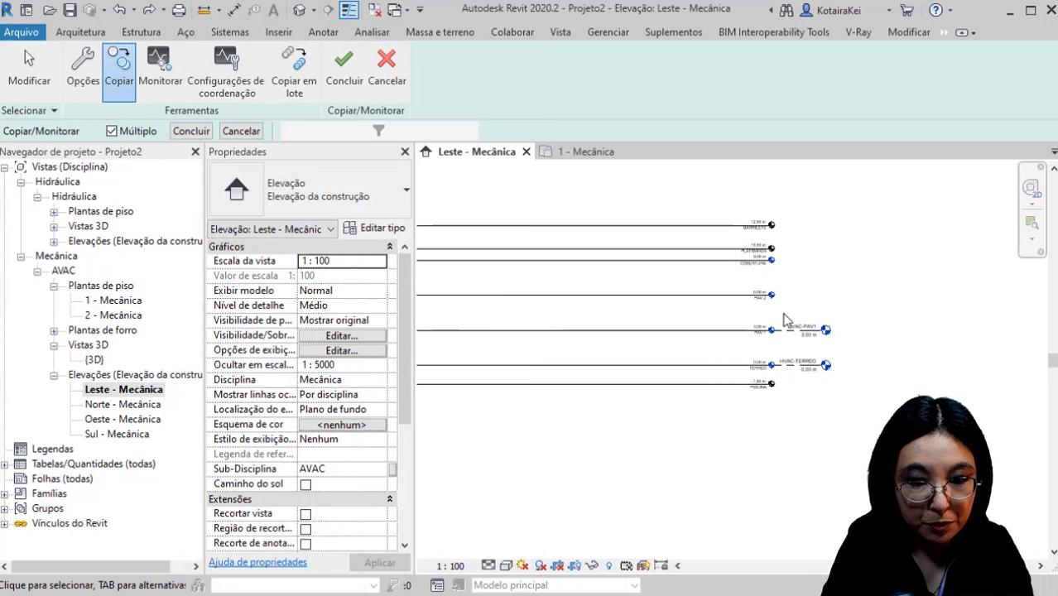
pyautogui.moveTo(783, 309); pyautogui.dragTo(719, 261)
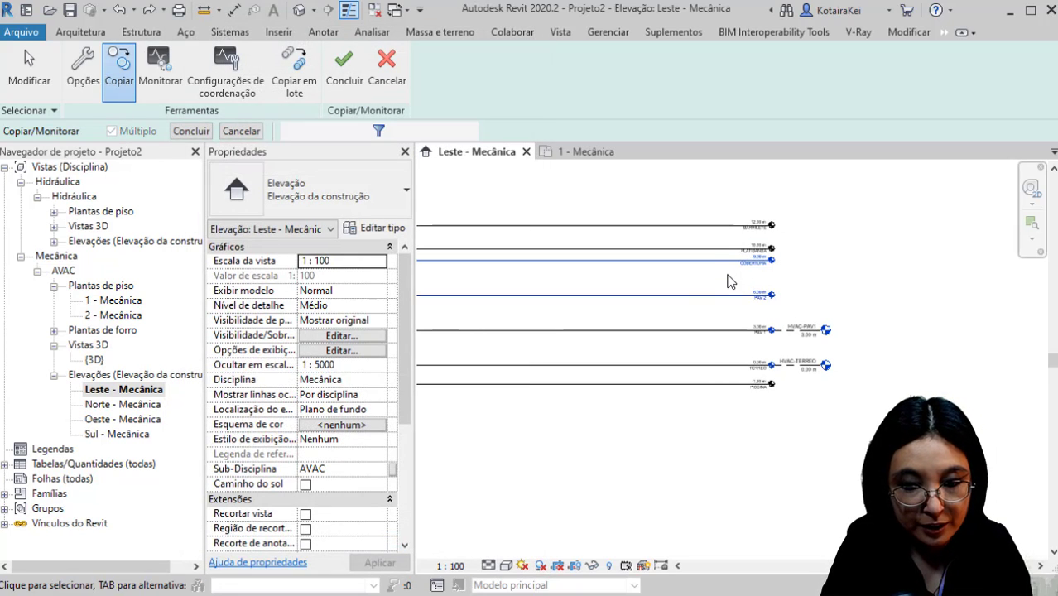
pyautogui.click(179, 133)
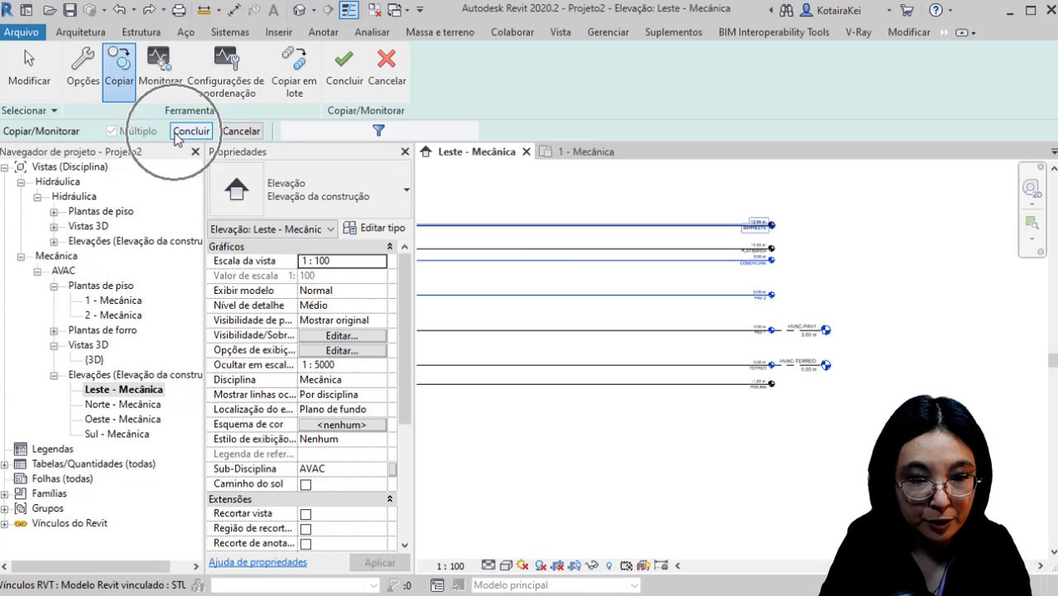
pyautogui.press('ctrl')
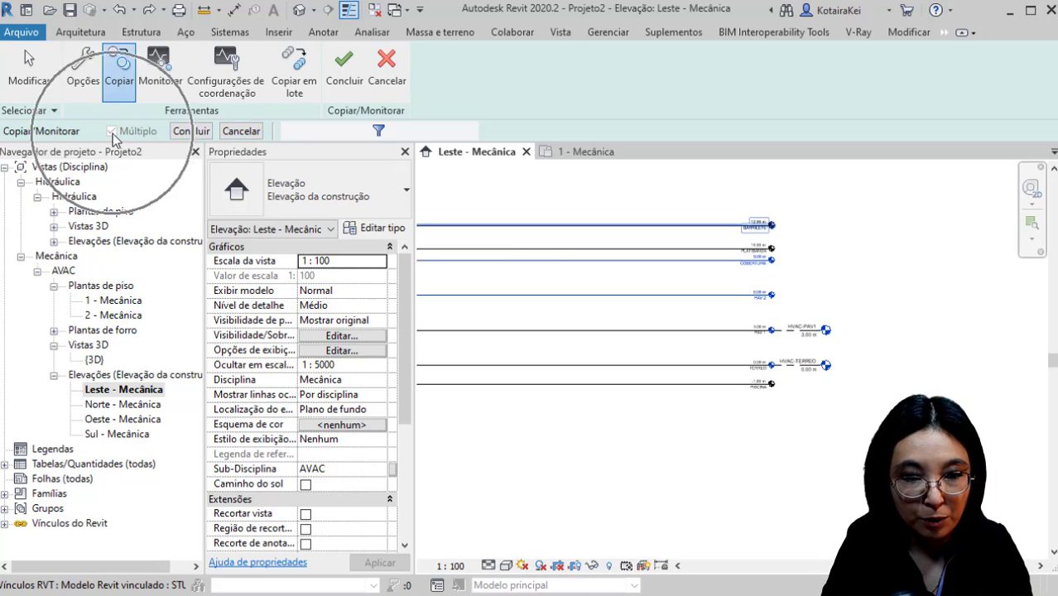
pyautogui.click(178, 136)
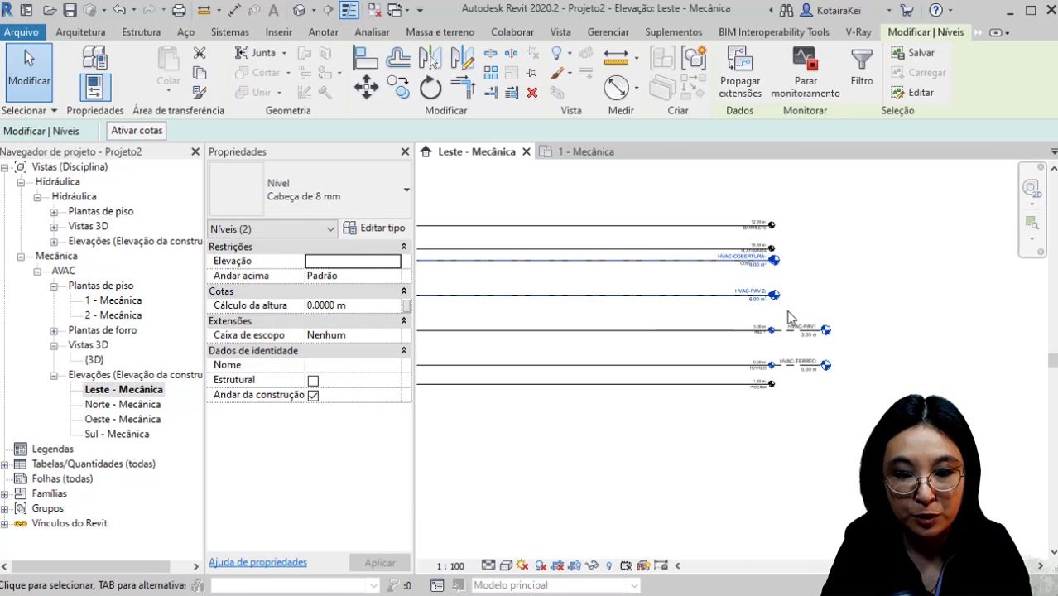
pyautogui.scroll(2, 773, 299)
pyautogui.press('ctrl')
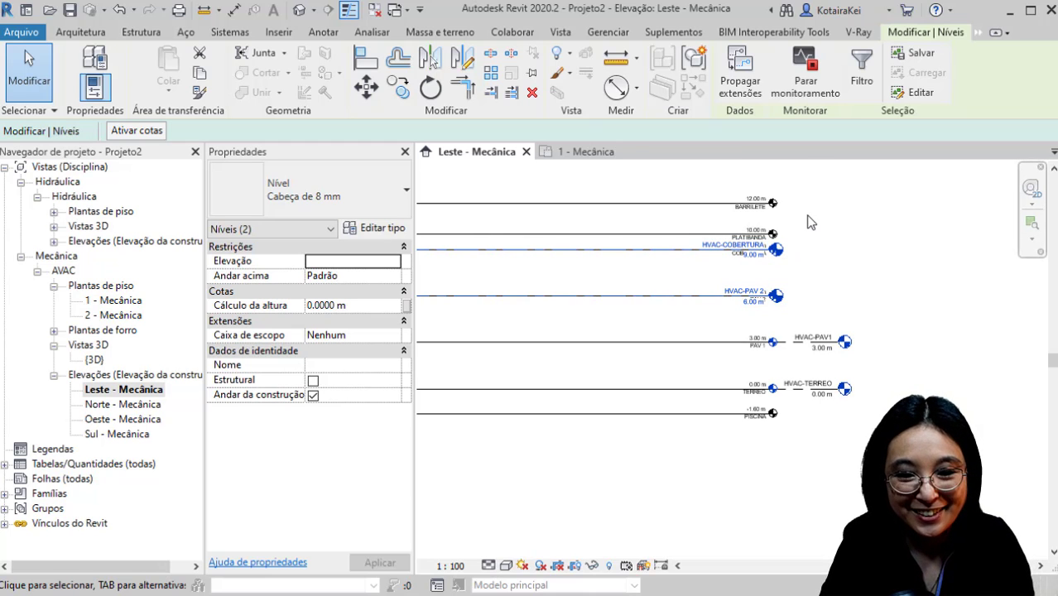
pyautogui.press('Escape')
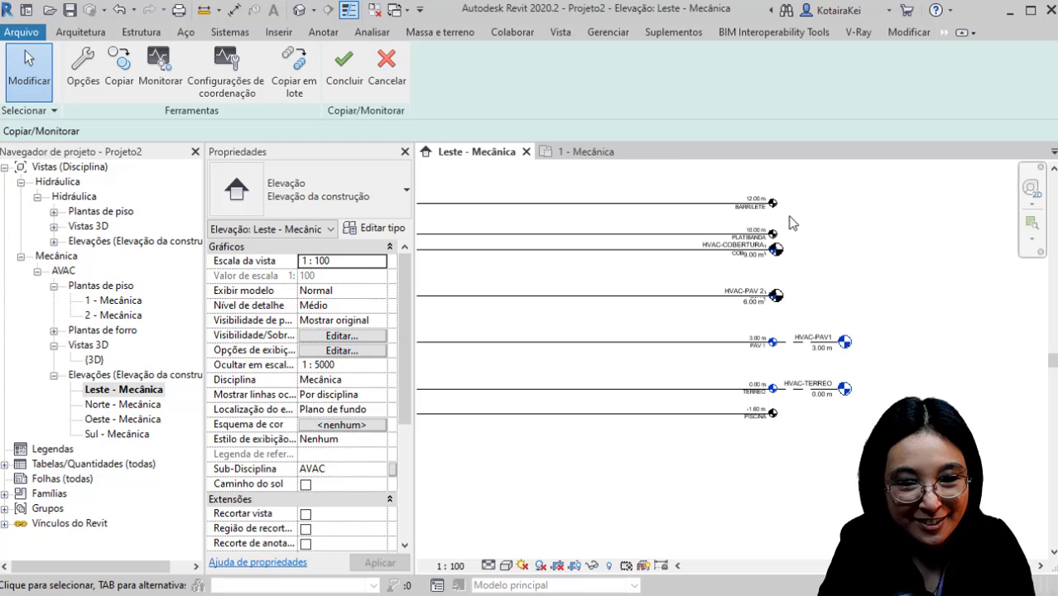
pyautogui.click(348, 88)
# Step: Extend HVAC-PAV 2 and HVAC-COBERTURA into line with the other HVAC heads, and shift all four heads farther beyond the linked model's heads
pyautogui.click(749, 296)
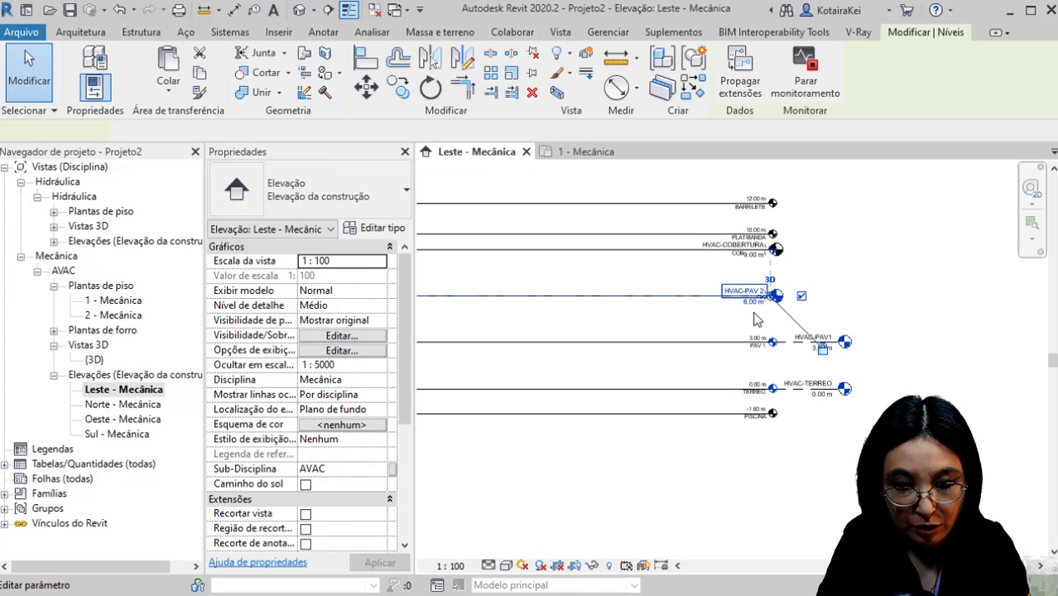
pyautogui.scroll(3, 757, 317)
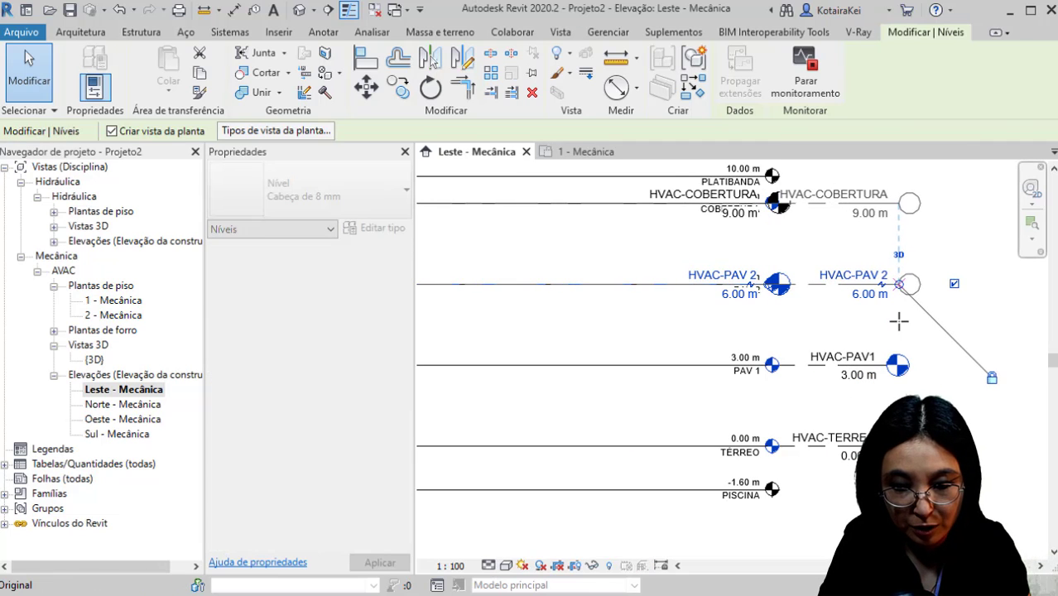
pyautogui.moveTo(899, 321); pyautogui.dragTo(889, 324)
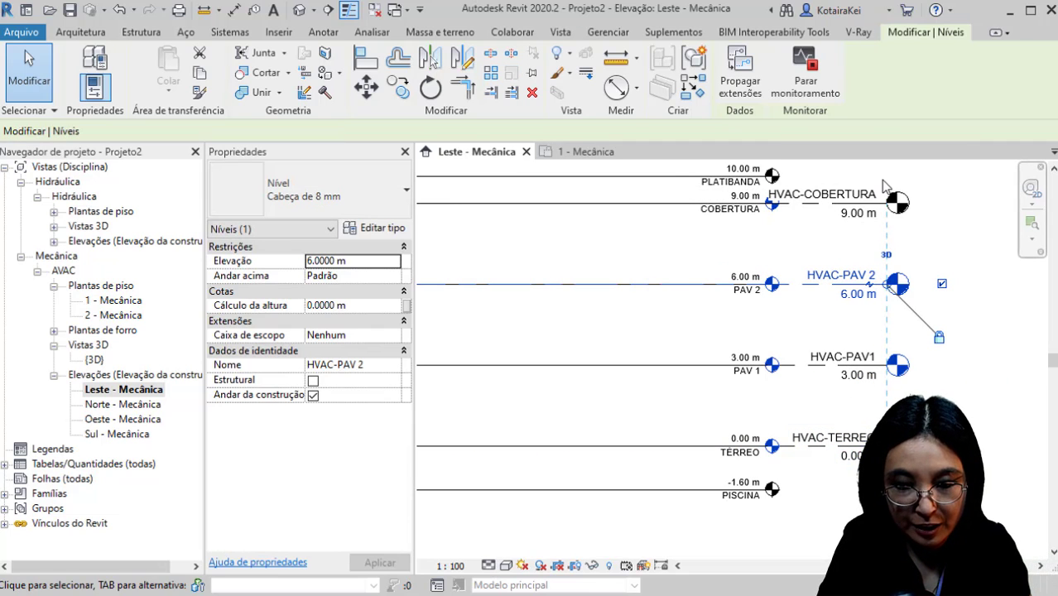
pyautogui.moveTo(866, 382); pyautogui.dragTo(668, 378, button='middle')
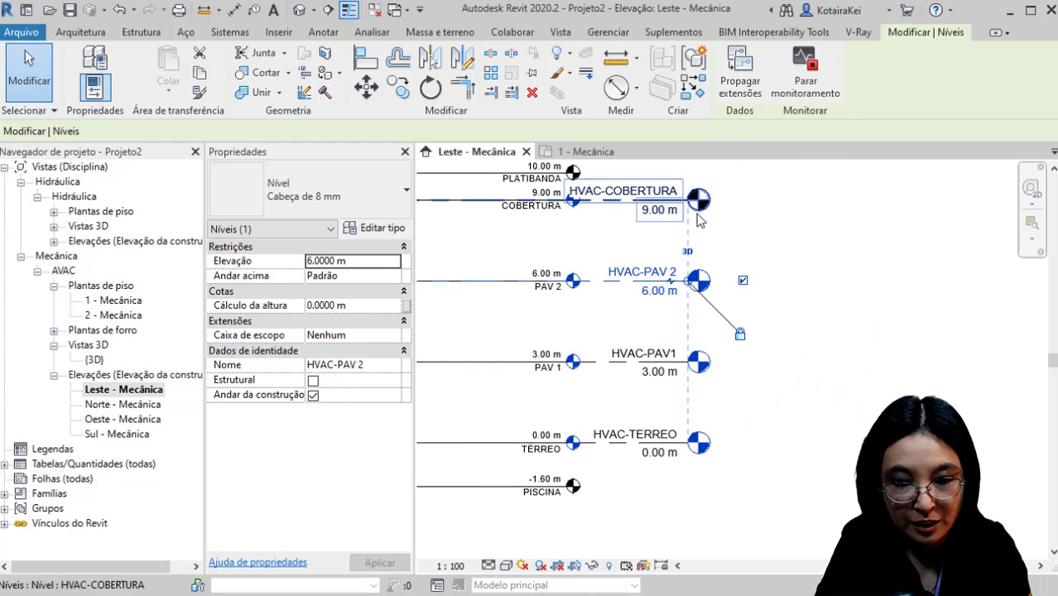
pyautogui.moveTo(687, 282)
pyautogui.mouseDown()
pyautogui.moveTo(713, 282)
pyautogui.moveTo(568, 286)
pyautogui.moveTo(711, 300)
pyautogui.mouseUp()
pyautogui.moveTo(711, 300); pyautogui.dragTo(713, 298)
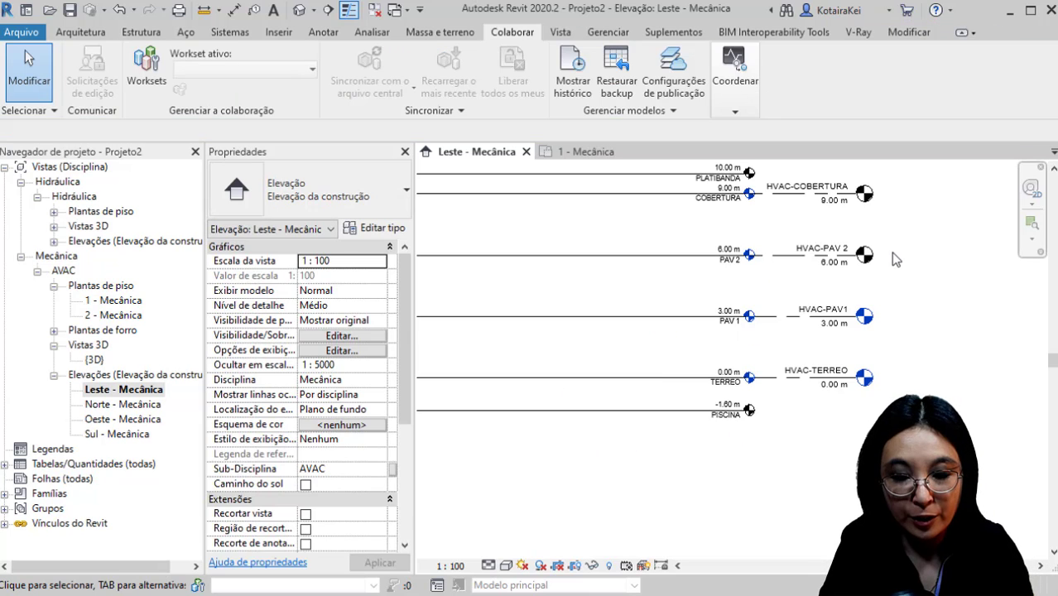
pyautogui.press('ctrl')
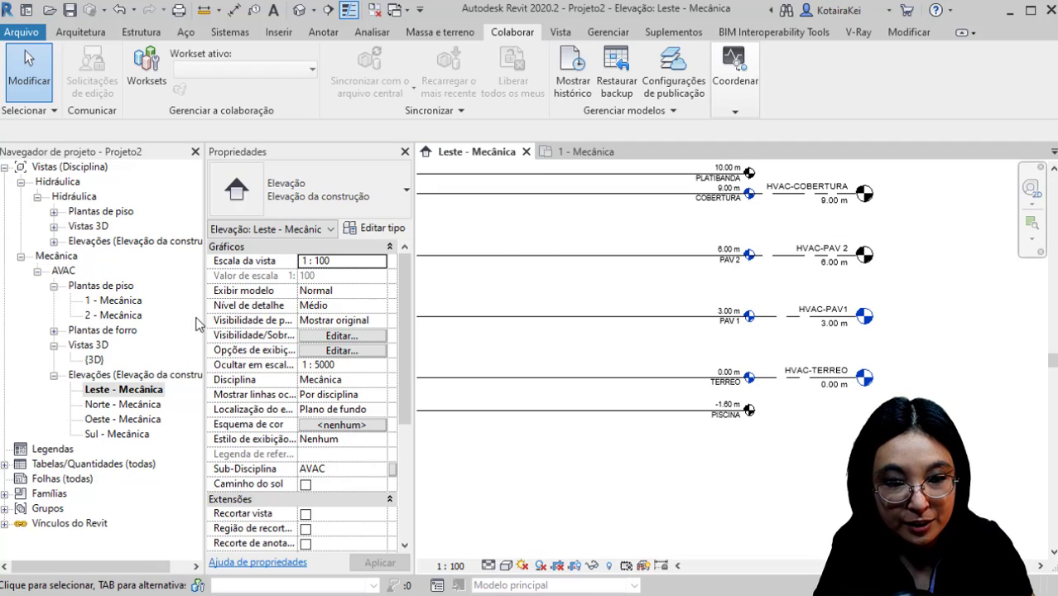
pyautogui.press('ctrl')
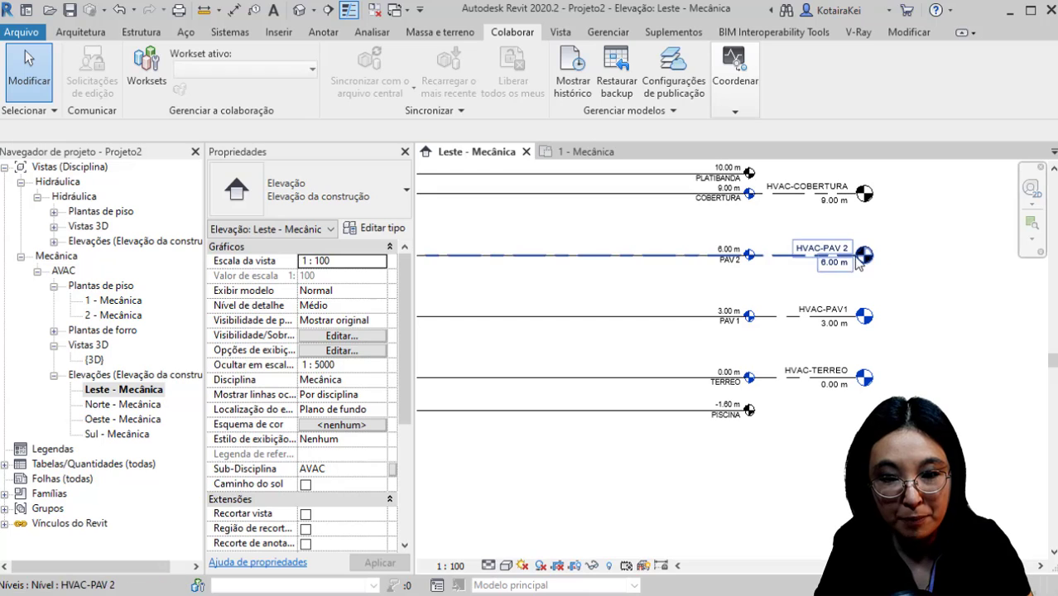
pyautogui.press('ctrl')
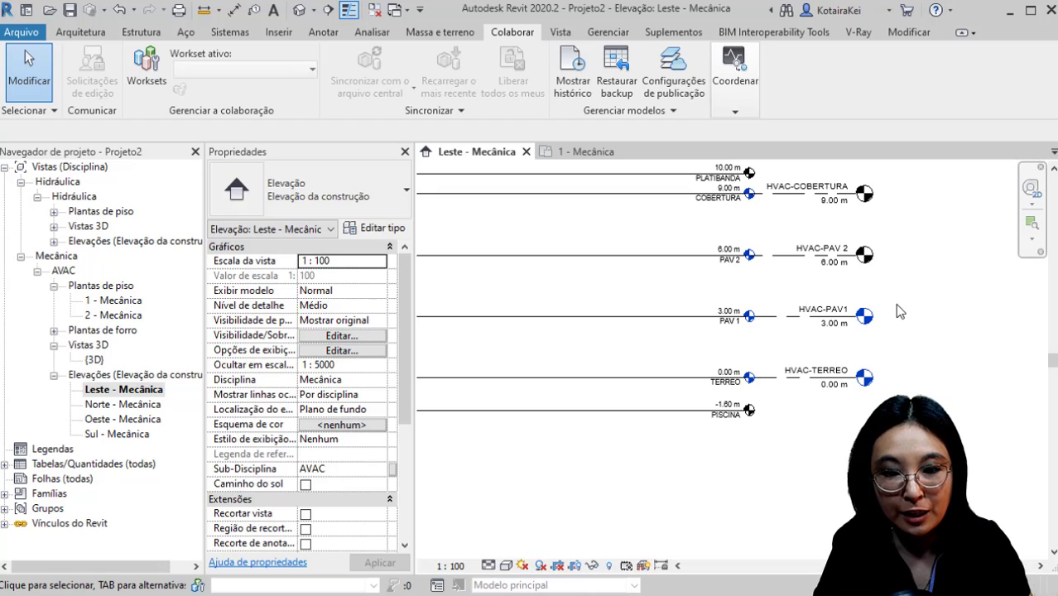
# Step: Open the floor plan associated with the HVAC-TERREO level head, return to the Leste - Mecânica elevation, and check the HVAC-COBERTURA head
pyautogui.click(874, 377)
pyautogui.doubleClick(867, 377)
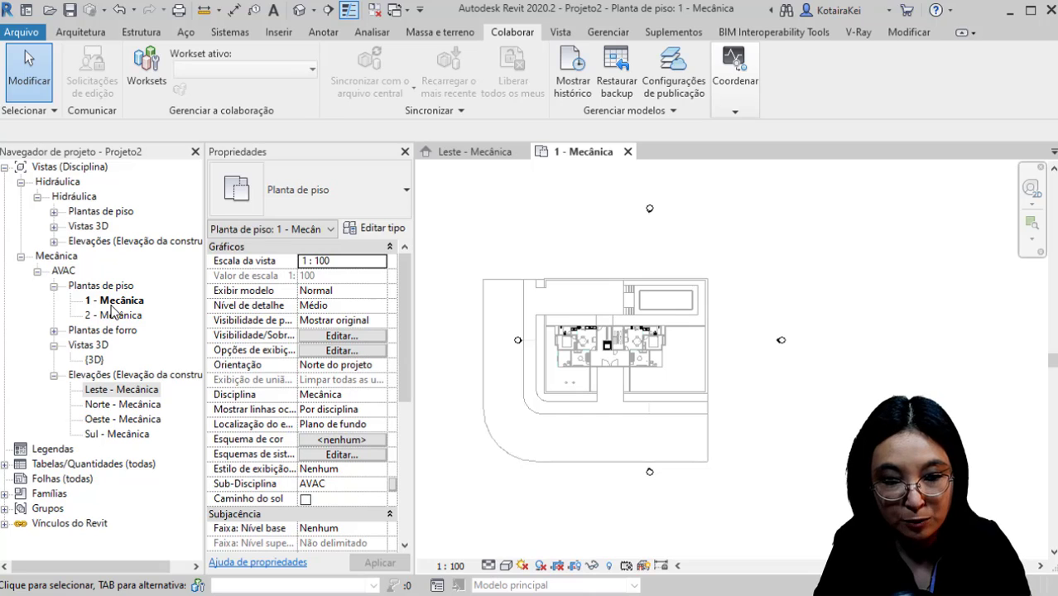
pyautogui.click(466, 152)
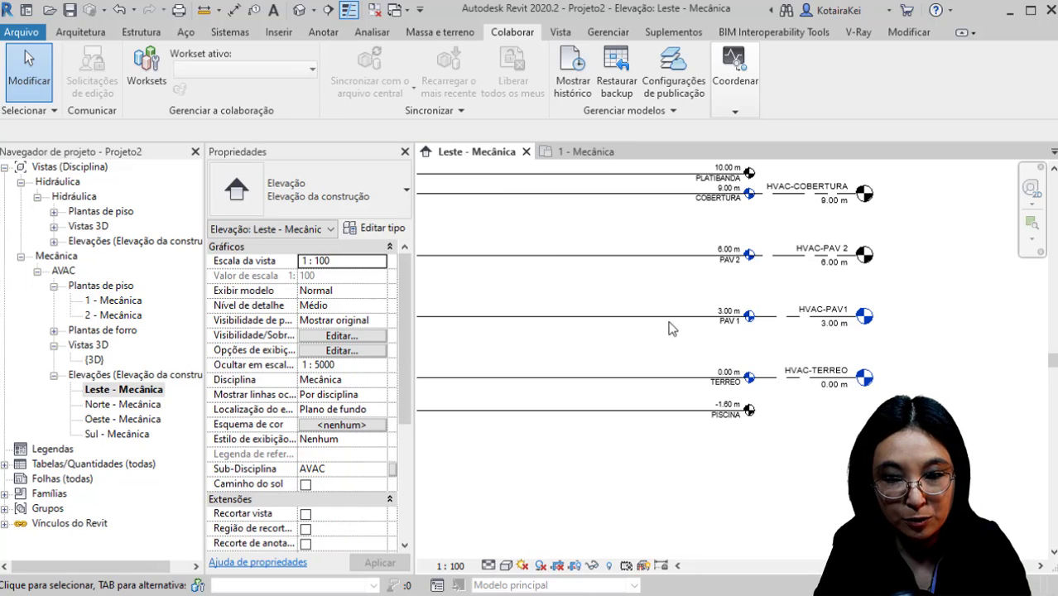
pyautogui.click(869, 199)
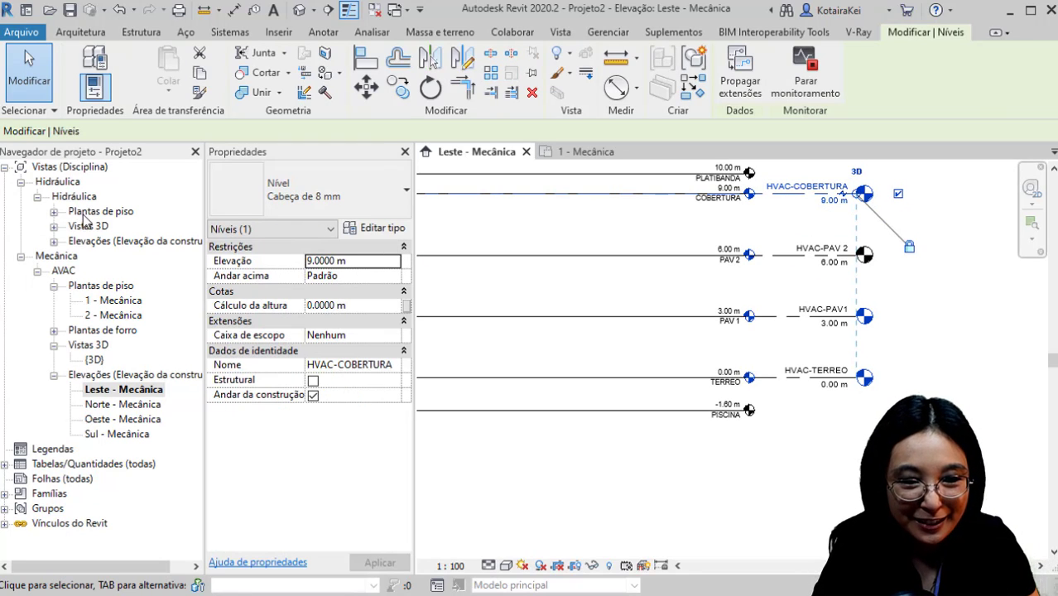
pyautogui.click(898, 308)
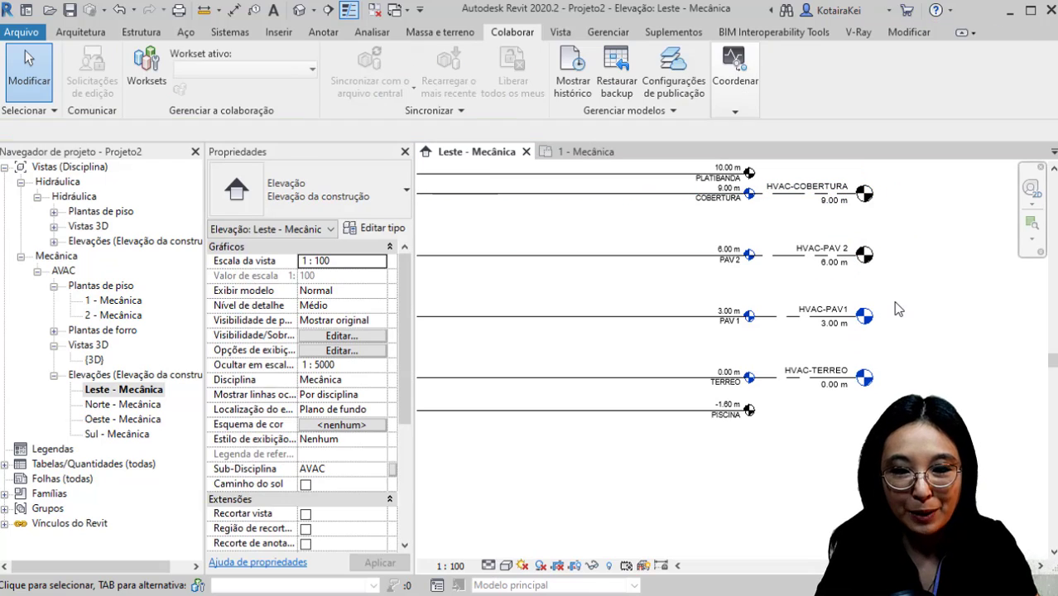
# Step: Create floor plan views for the levels HVAC-COBERTURA and HVAC-PAV 2, and close the HVAC-PAV 2 plan
pyautogui.click(560, 33)
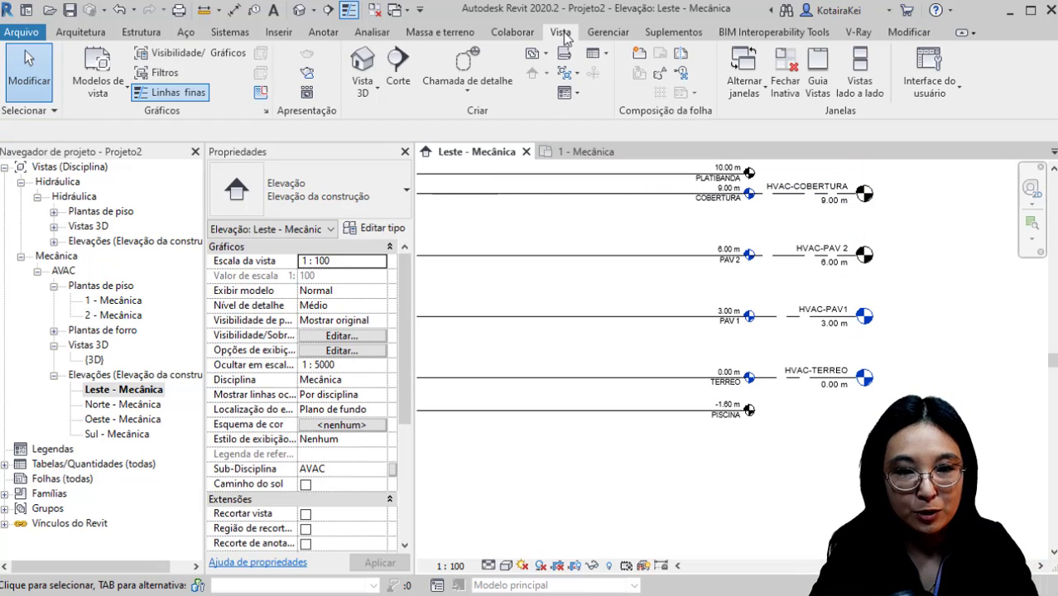
pyautogui.click(546, 55)
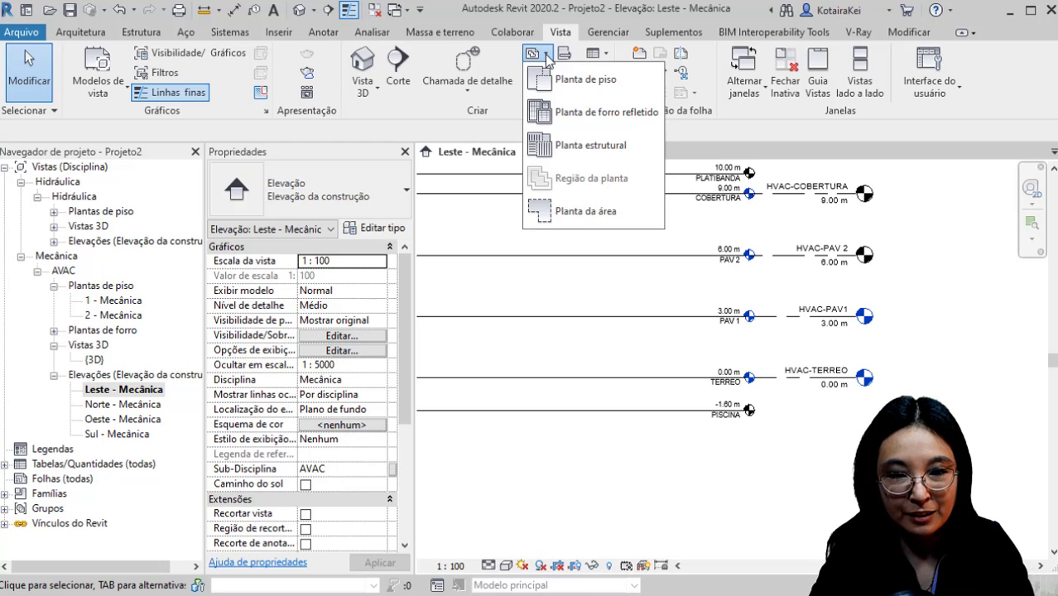
pyautogui.click(562, 84)
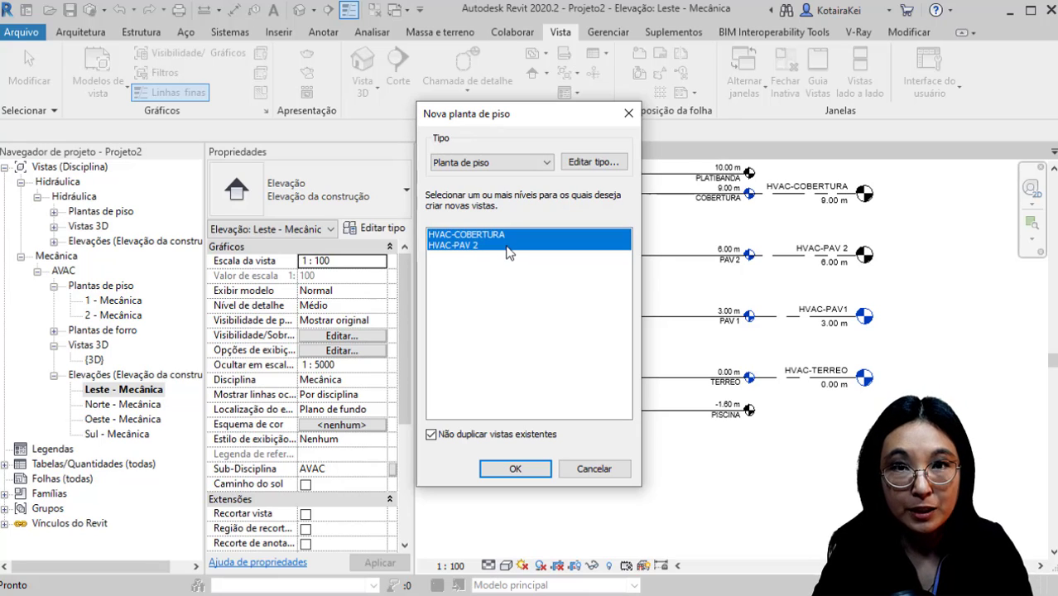
pyautogui.click(522, 472)
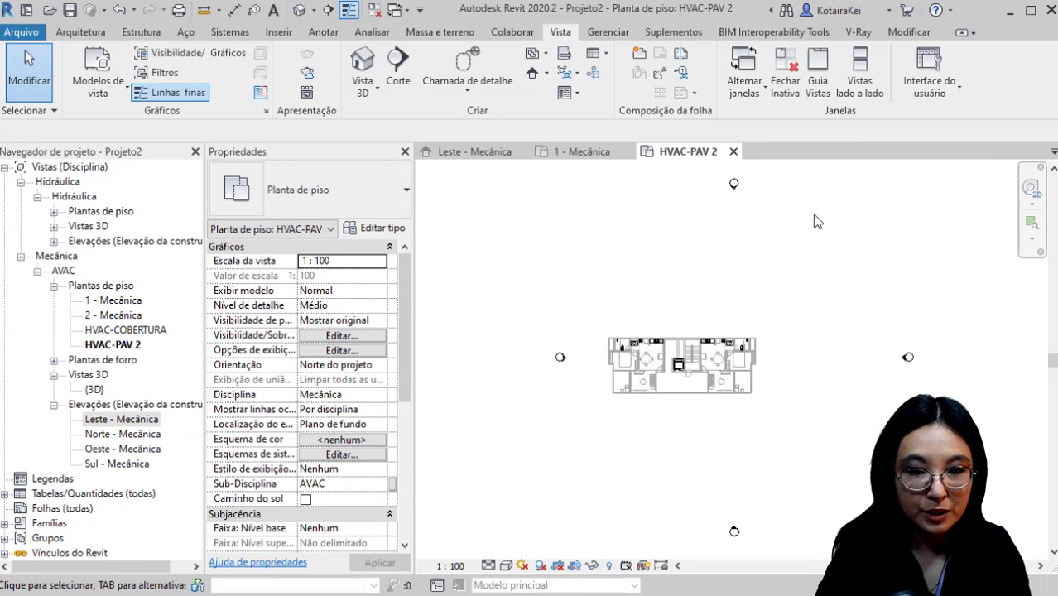
pyautogui.moveTo(730, 346); pyautogui.dragTo(749, 294, button='middle')
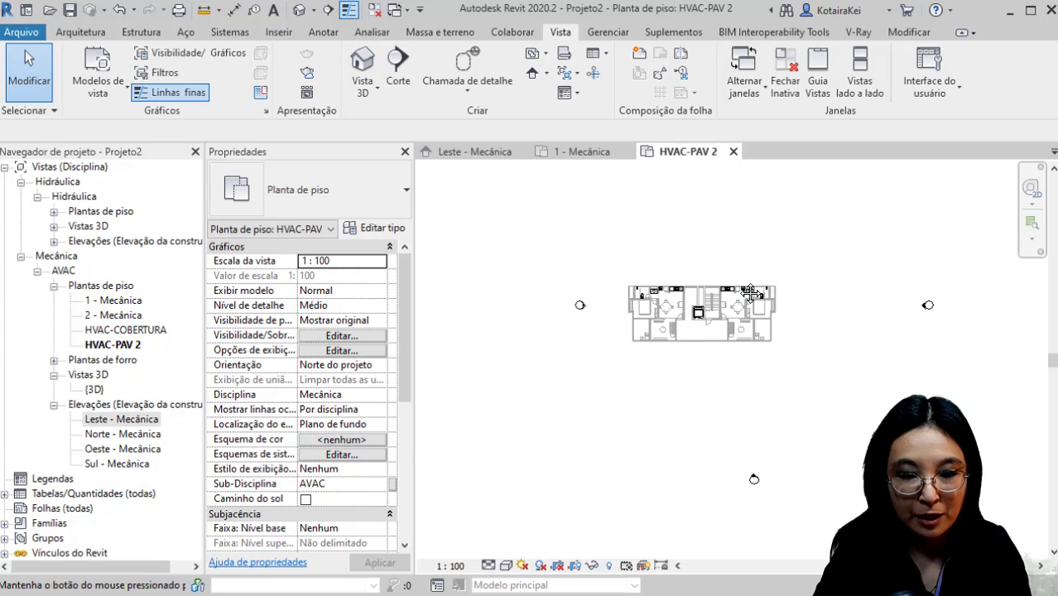
pyautogui.click(734, 151)
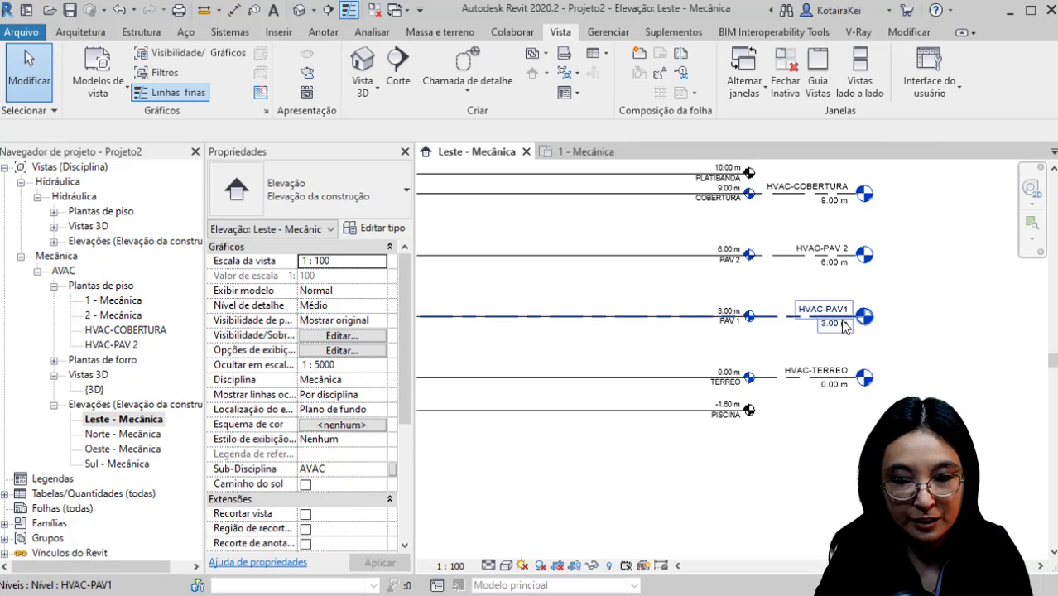
pyautogui.scroll(-1, 845, 327)
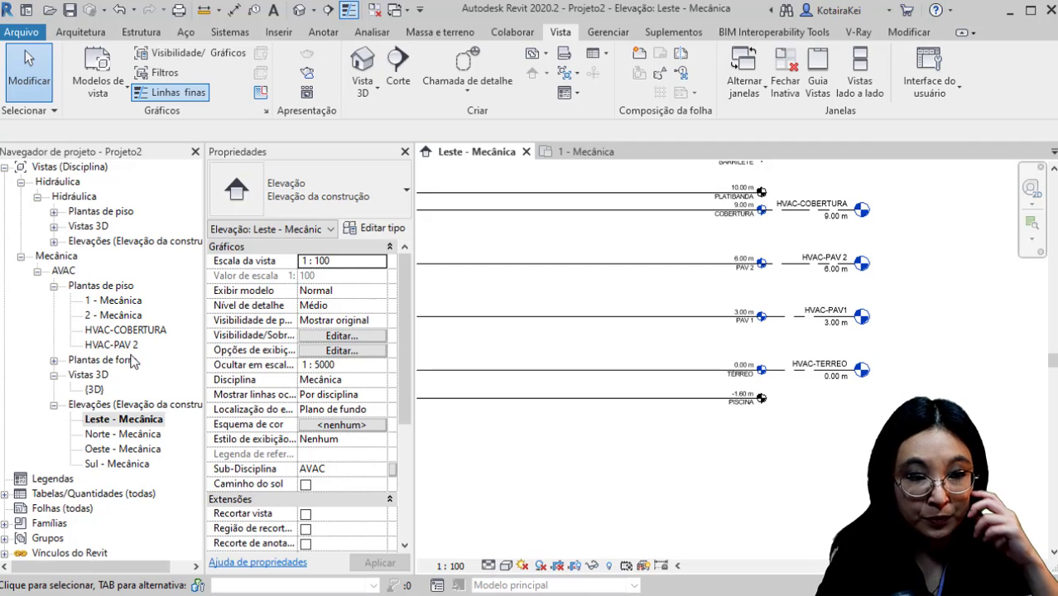
pyautogui.click(119, 303)
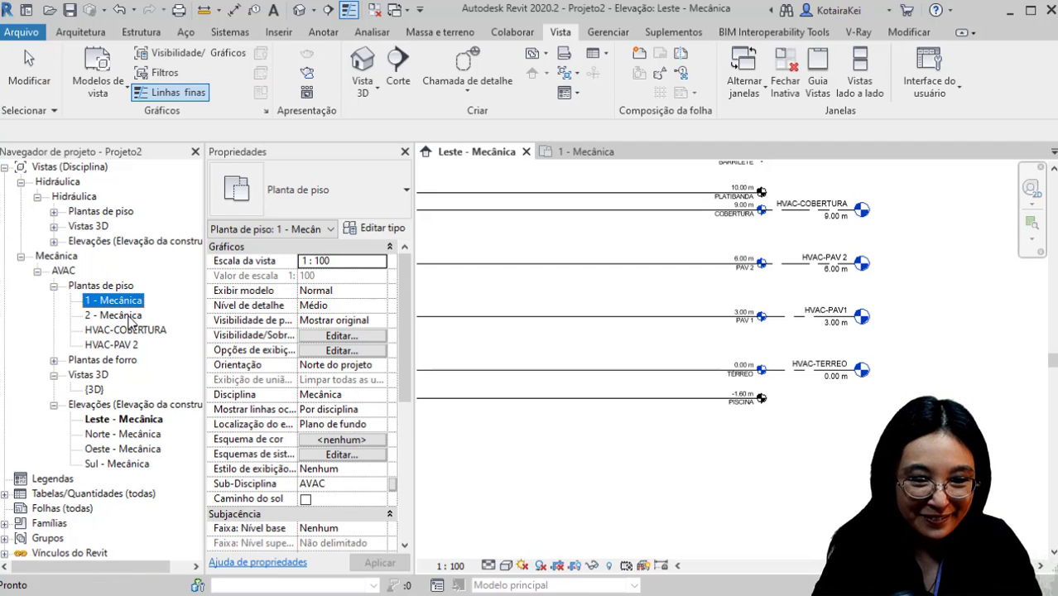
pyautogui.click(129, 319)
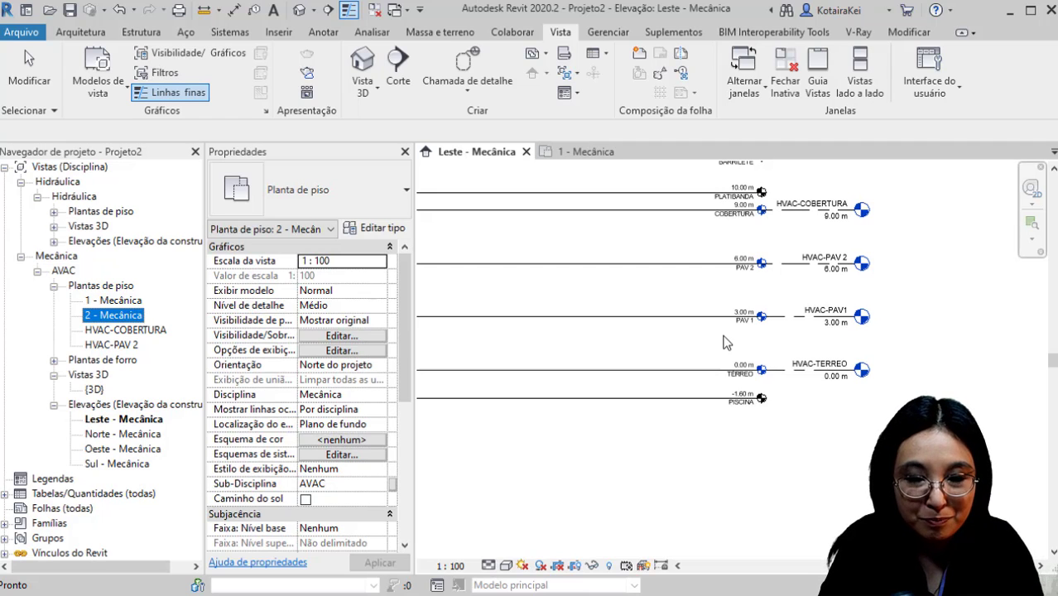
pyautogui.click(104, 302)
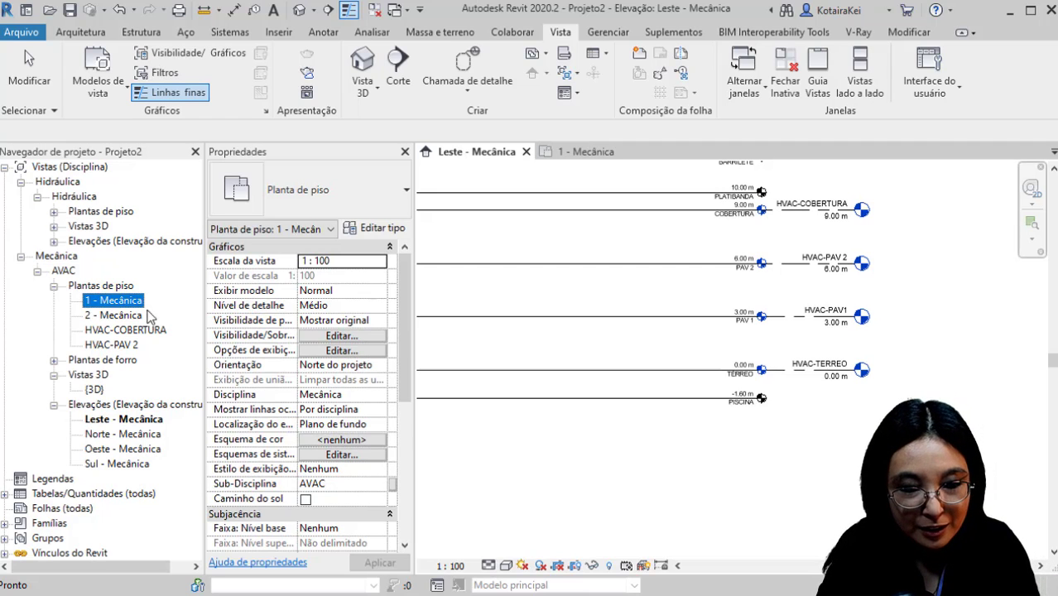
pyautogui.click(112, 316)
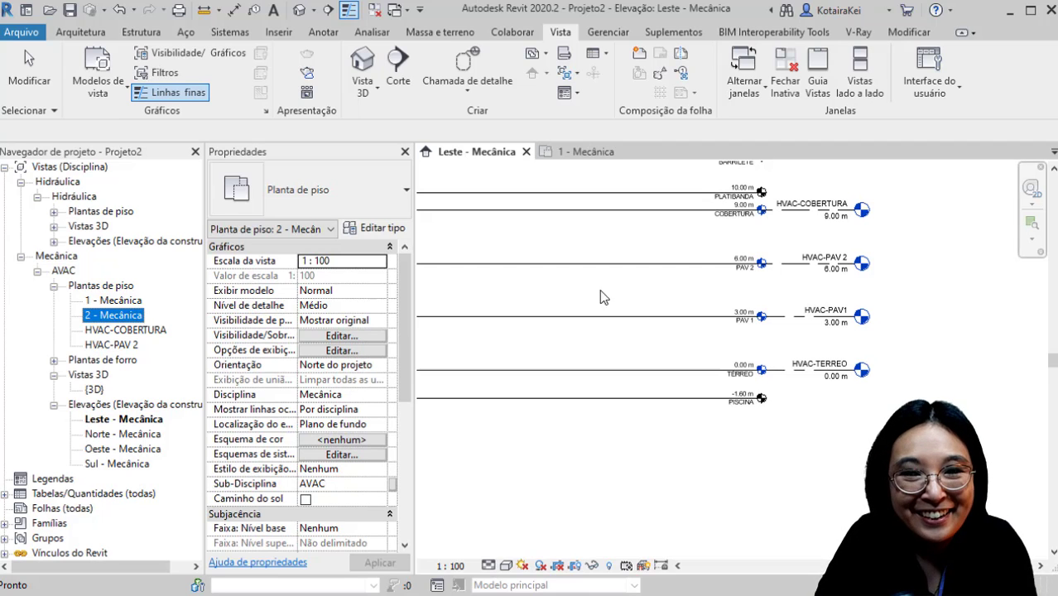
# Step: Rename the mechanical floor plan view 1 - Mecânica as HVAC-TERREO
pyautogui.click(123, 302)
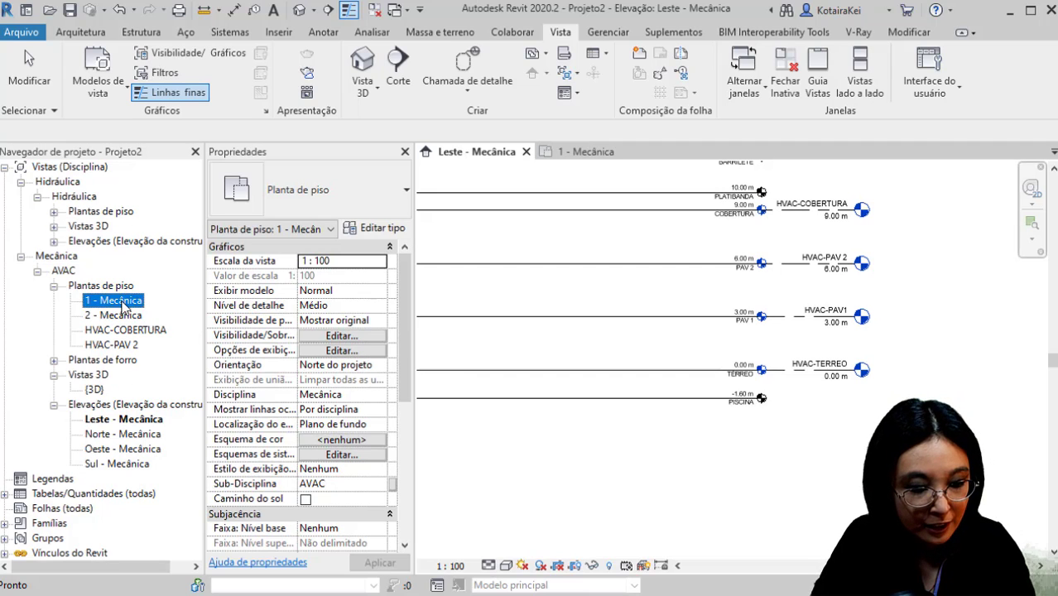
pyautogui.click(123, 302)
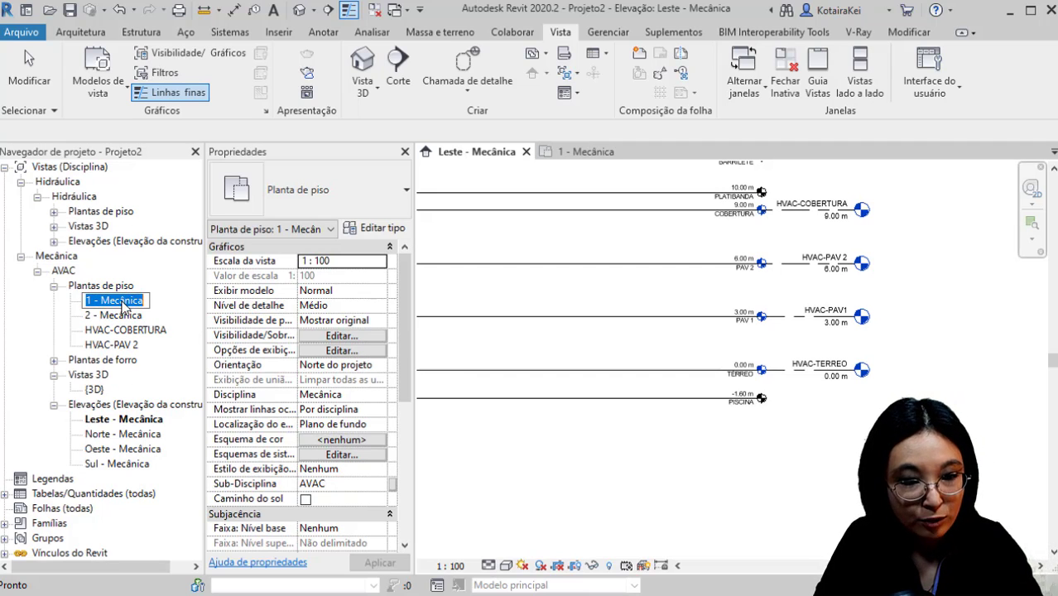
pyautogui.write('HVAC-TERRE')
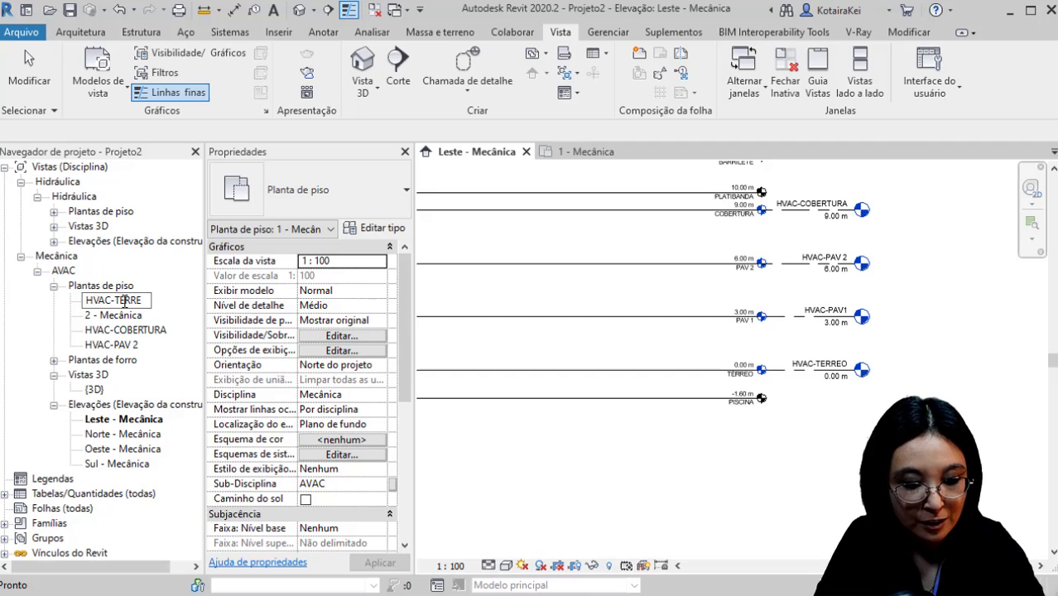
pyautogui.write('O')
pyautogui.click(526, 458)
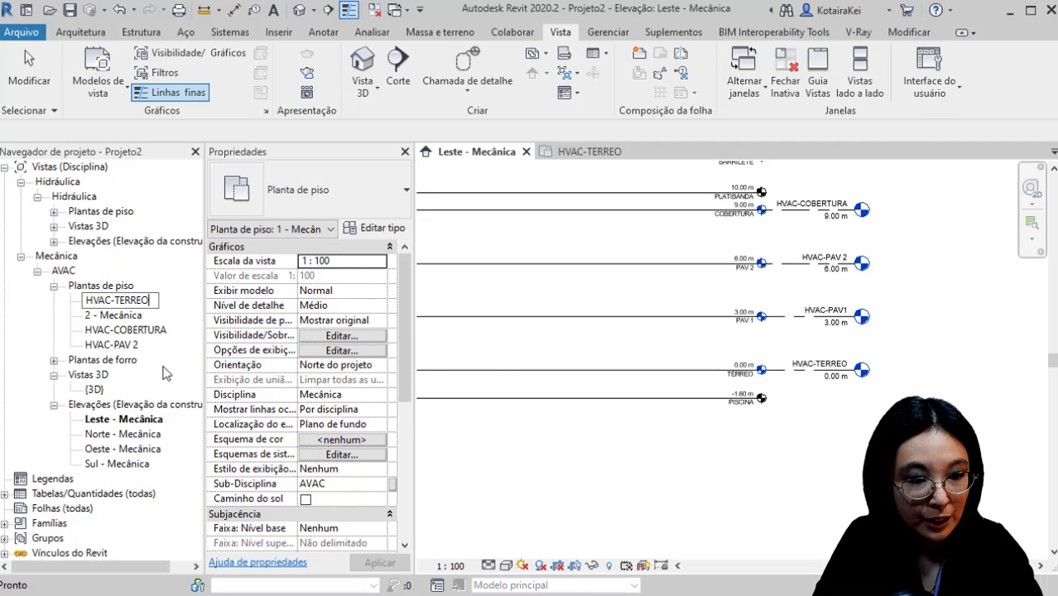
# Step: Rename the mechanical floor plan view 2 - Mecânica as HVAC-PAV1
pyautogui.click(122, 301)
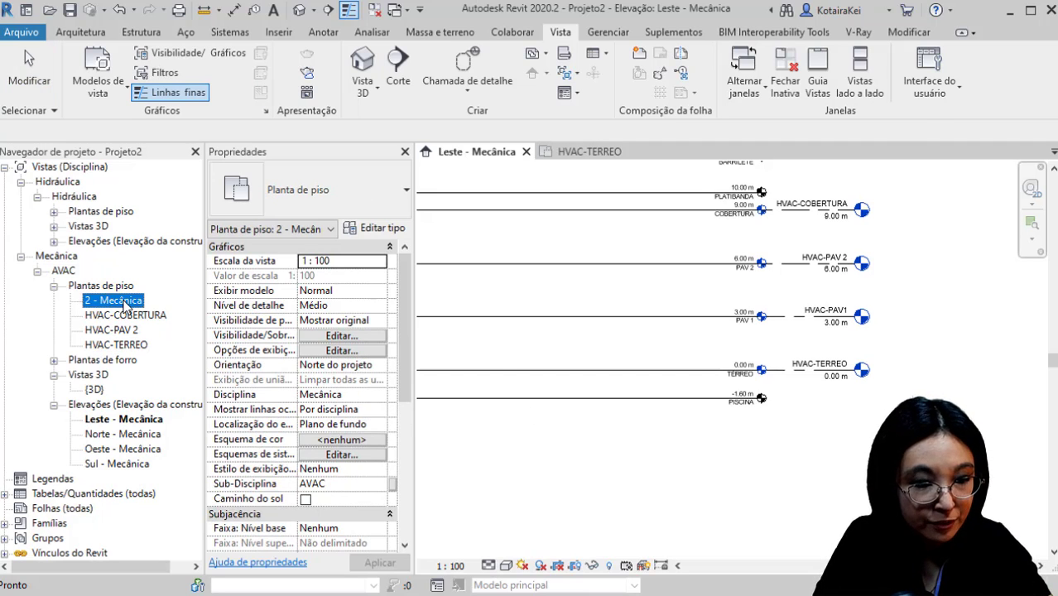
pyautogui.click(122, 301)
pyautogui.write('HVAC-PAV1')
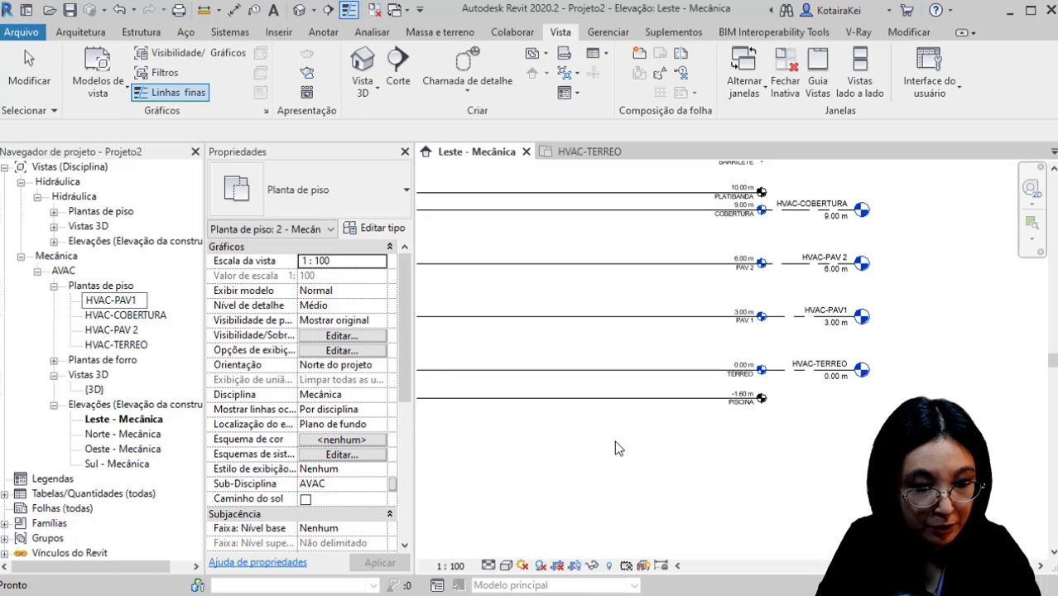
pyautogui.click(615, 441)
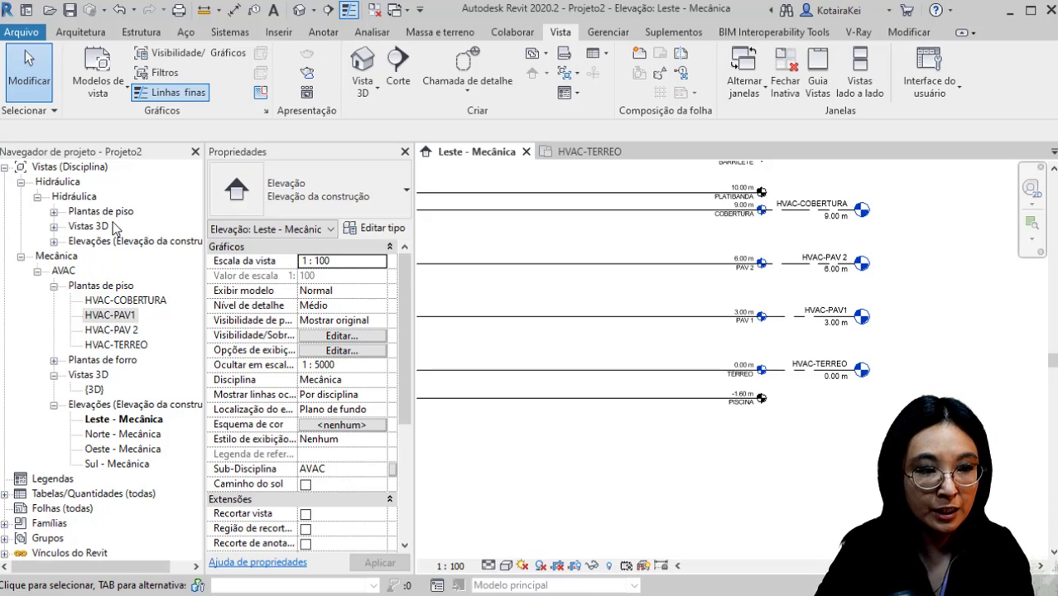
# Step: Edit the Disciplina browser organization of the project views so that views are sorted by Nível associado in ascending order
pyautogui.click(82, 168)
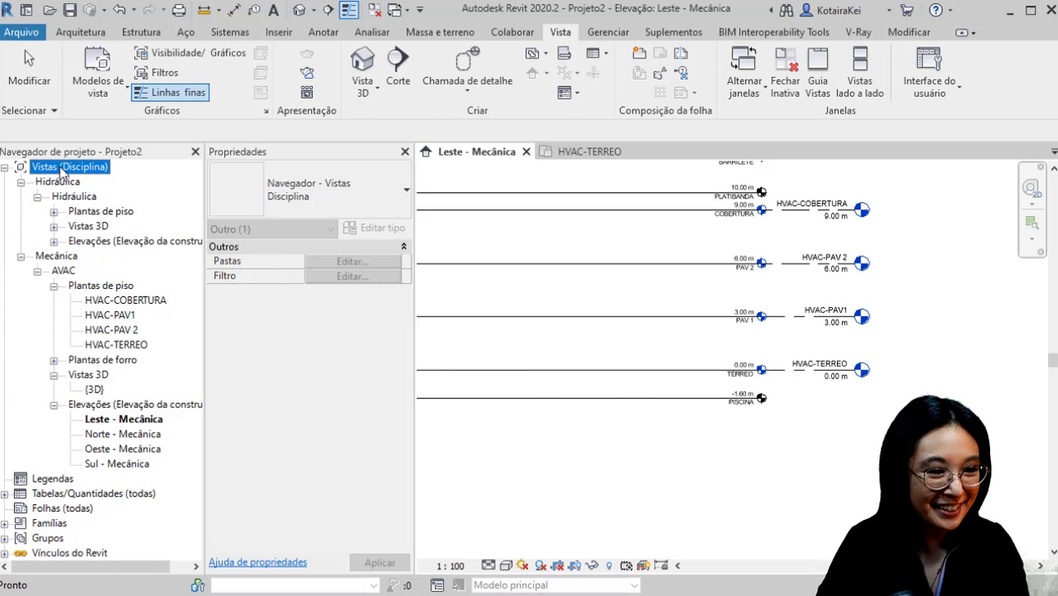
pyautogui.rightClick(62, 169)
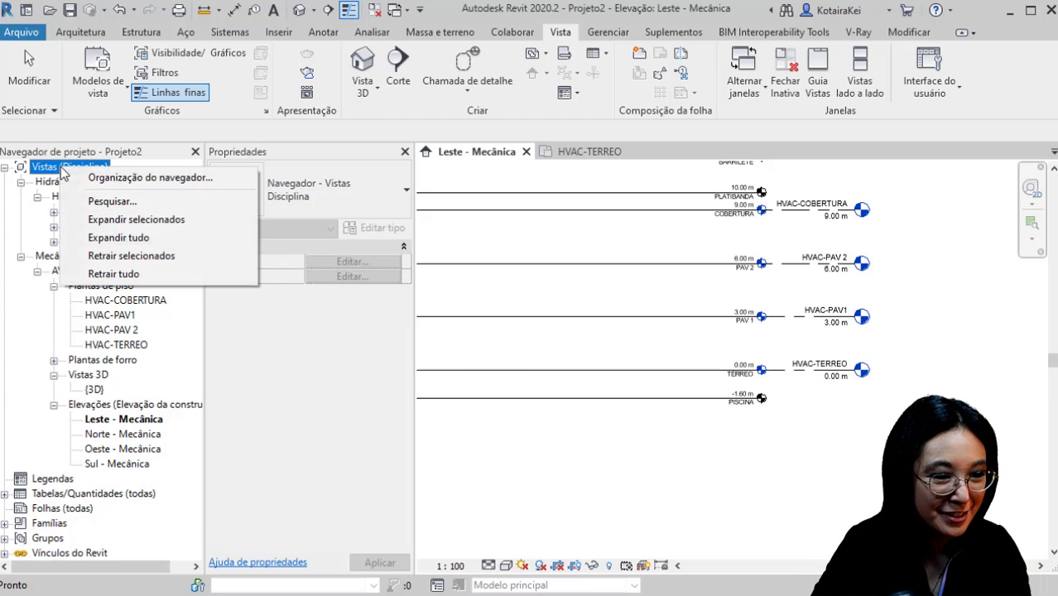
pyautogui.click(109, 185)
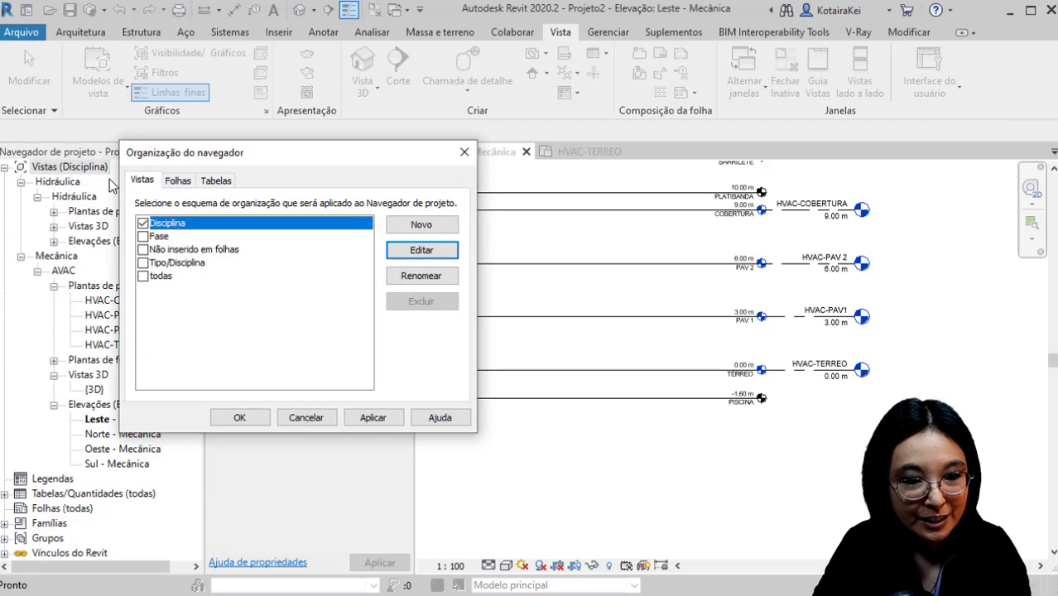
pyautogui.press('ctrl')
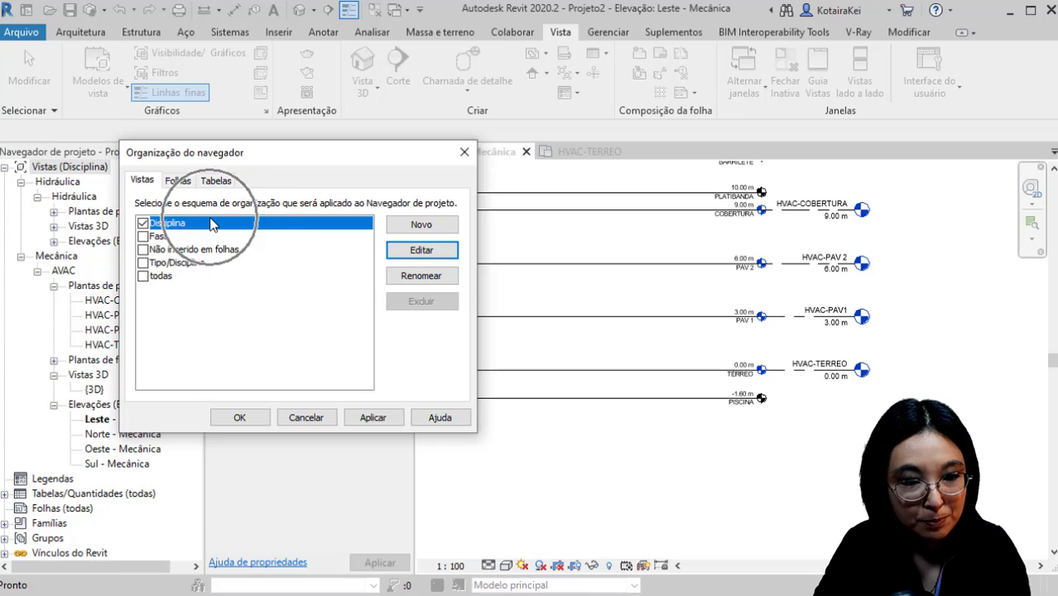
pyautogui.press('ctrl')
pyautogui.click(448, 252)
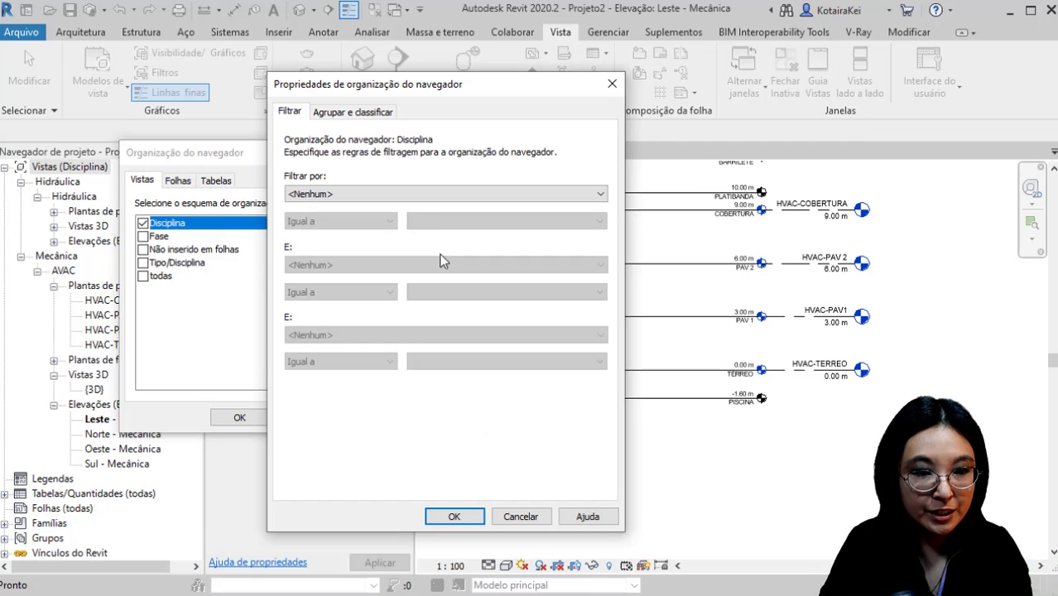
pyautogui.click(382, 111)
pyautogui.press('ctrl')
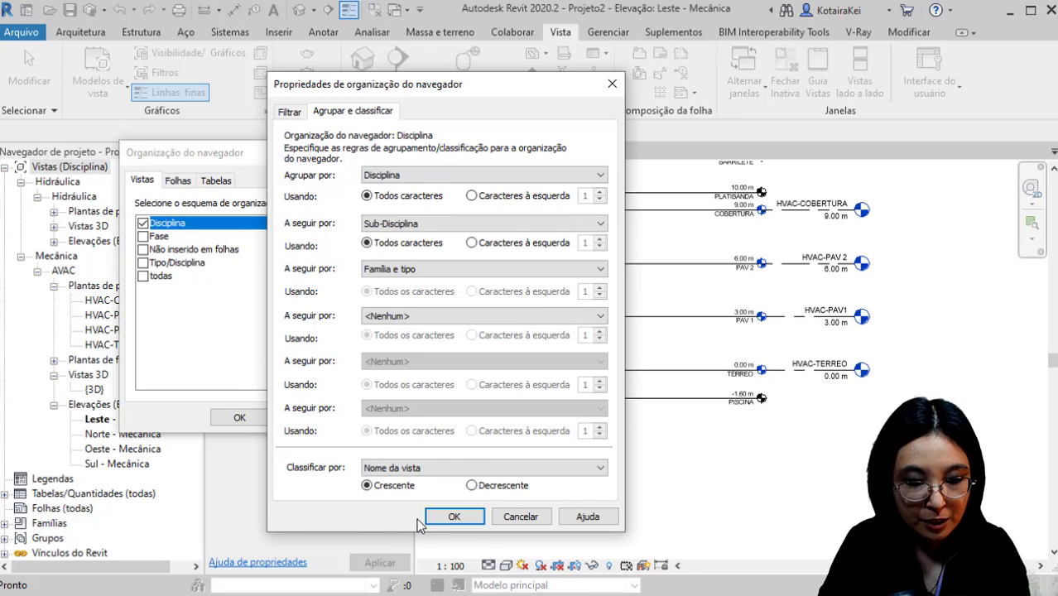
pyautogui.press('ctrl')
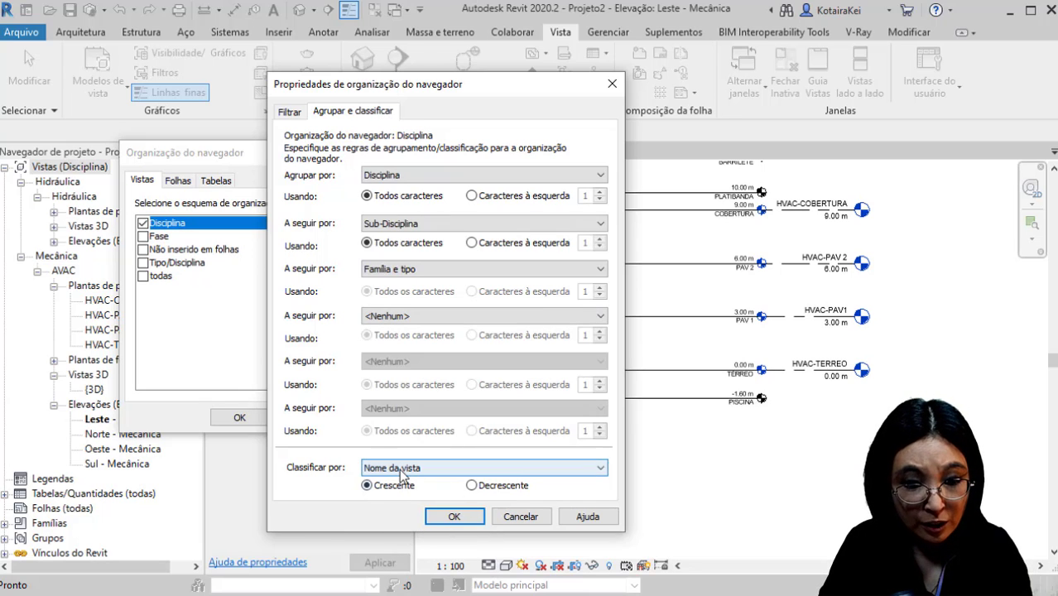
pyautogui.click(402, 470)
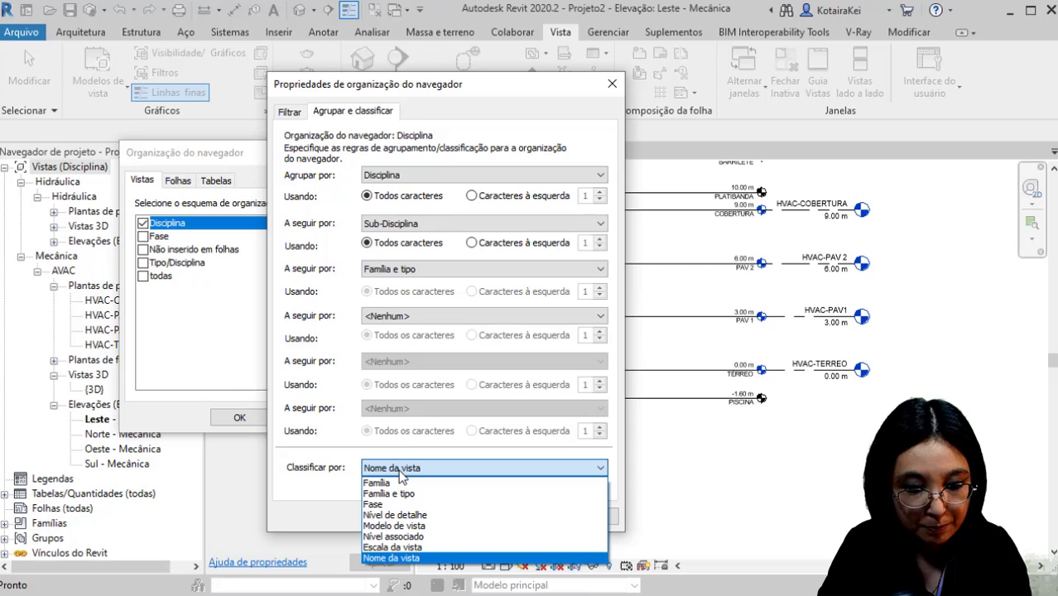
pyautogui.click(417, 536)
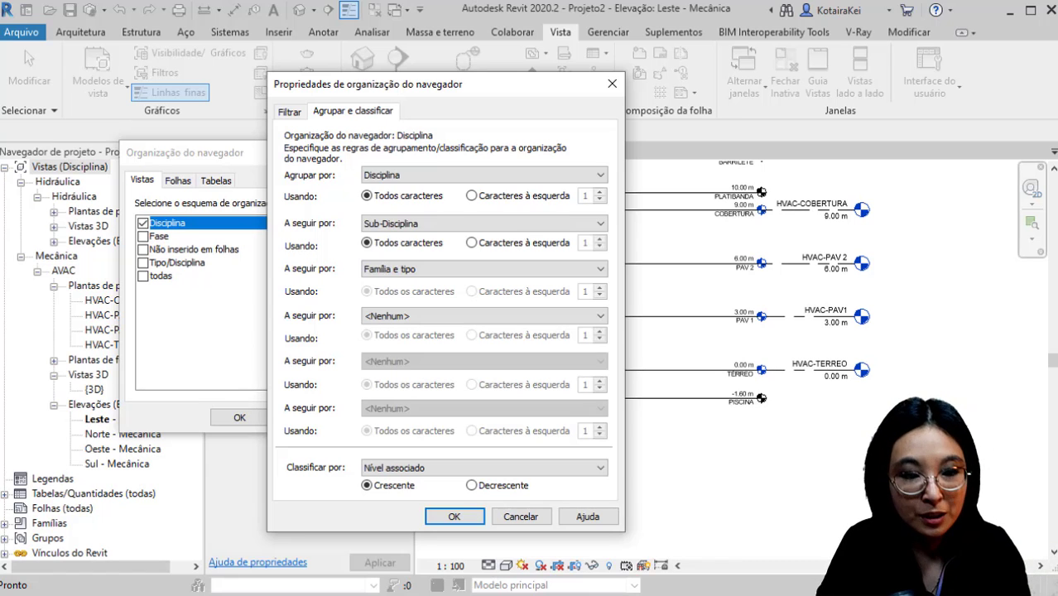
pyautogui.click(456, 517)
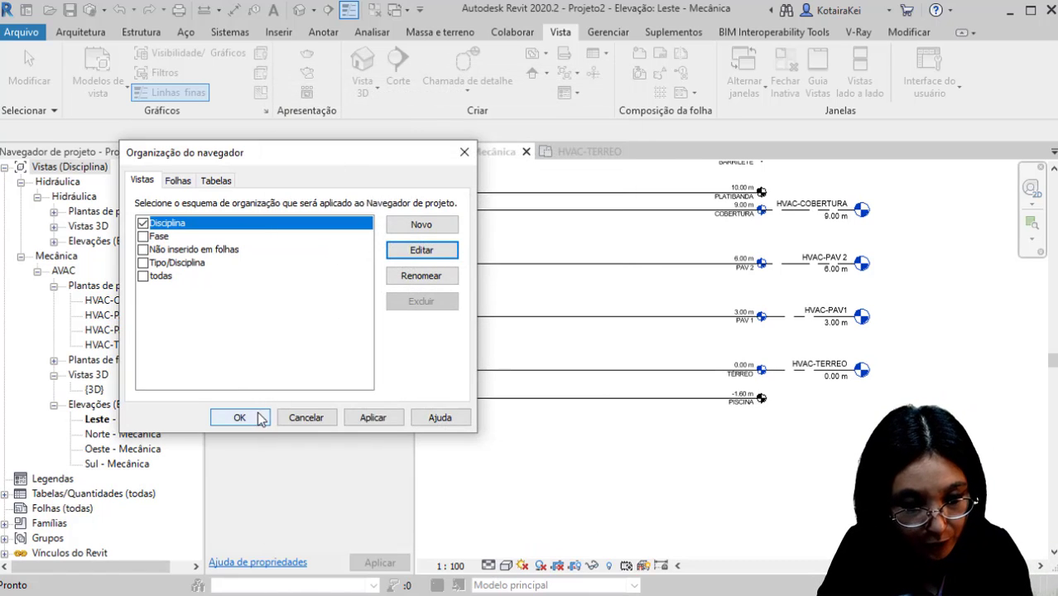
pyautogui.click(240, 416)
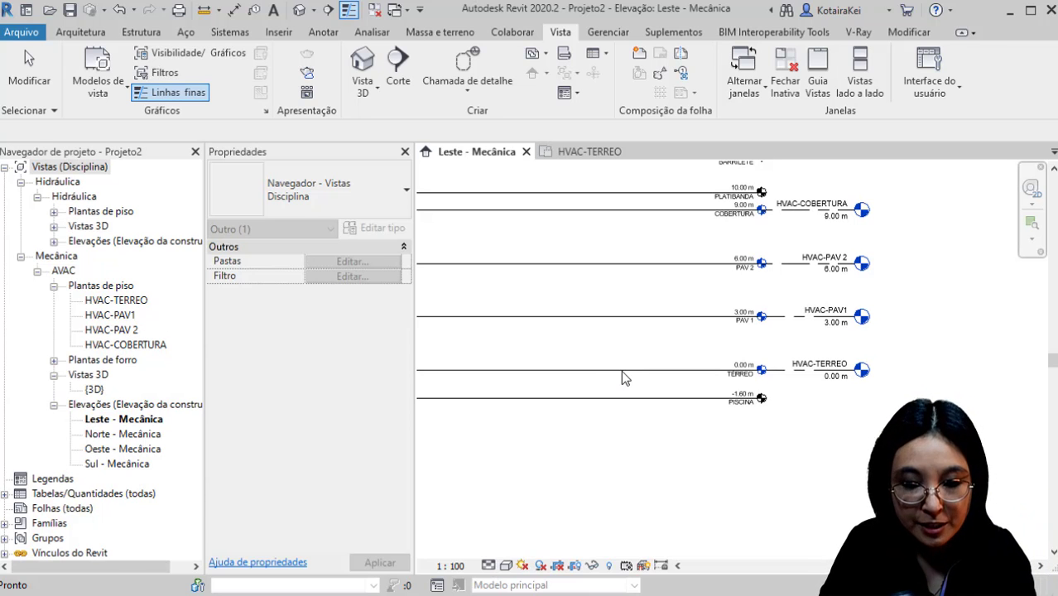
# Step: Open the default 3D view and hide the whole levels category in it
pyautogui.moveTo(621, 371); pyautogui.dragTo(541, 405, button='middle')
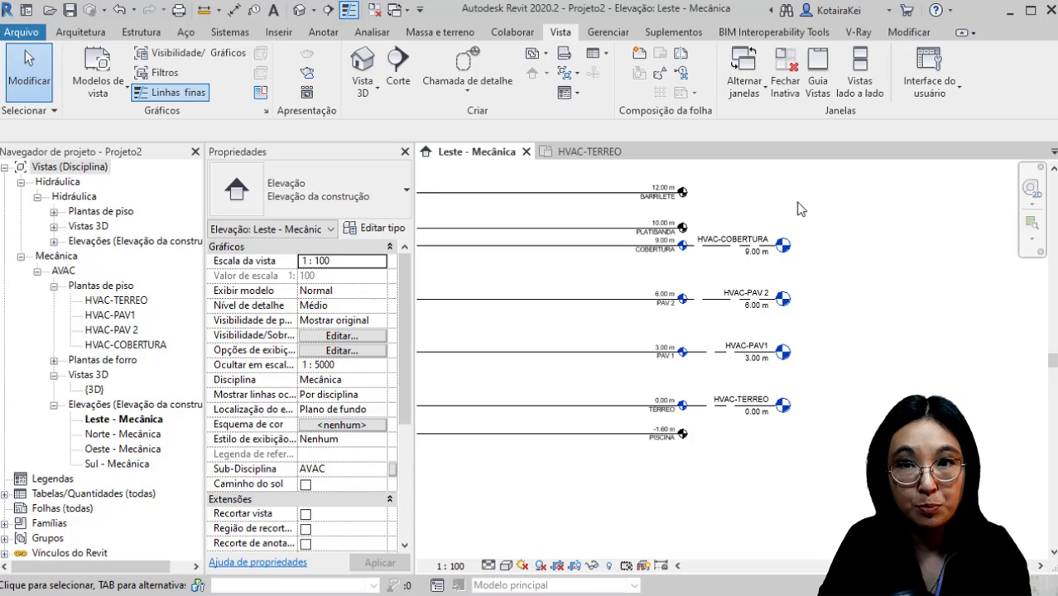
pyautogui.click(366, 62)
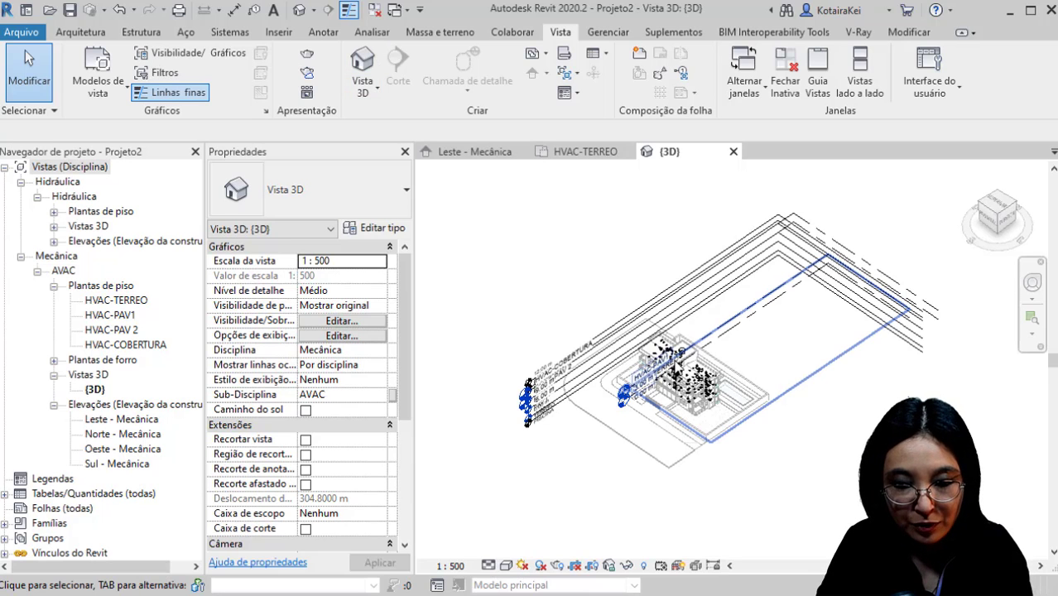
pyautogui.moveTo(651, 406); pyautogui.dragTo(653, 347, button='middle')
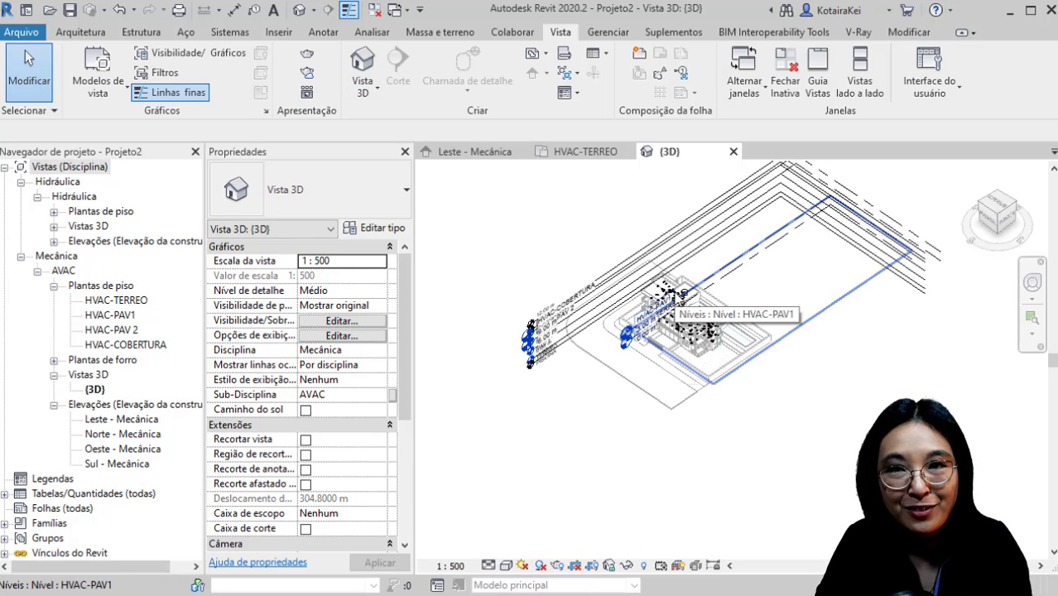
pyautogui.scroll(2, 684, 294)
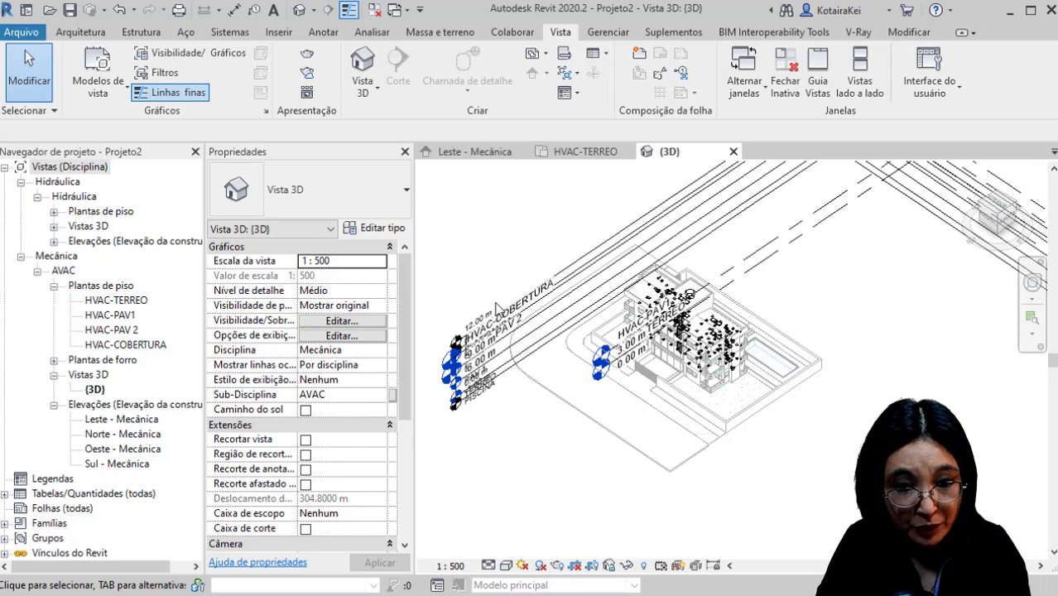
pyautogui.click(497, 340)
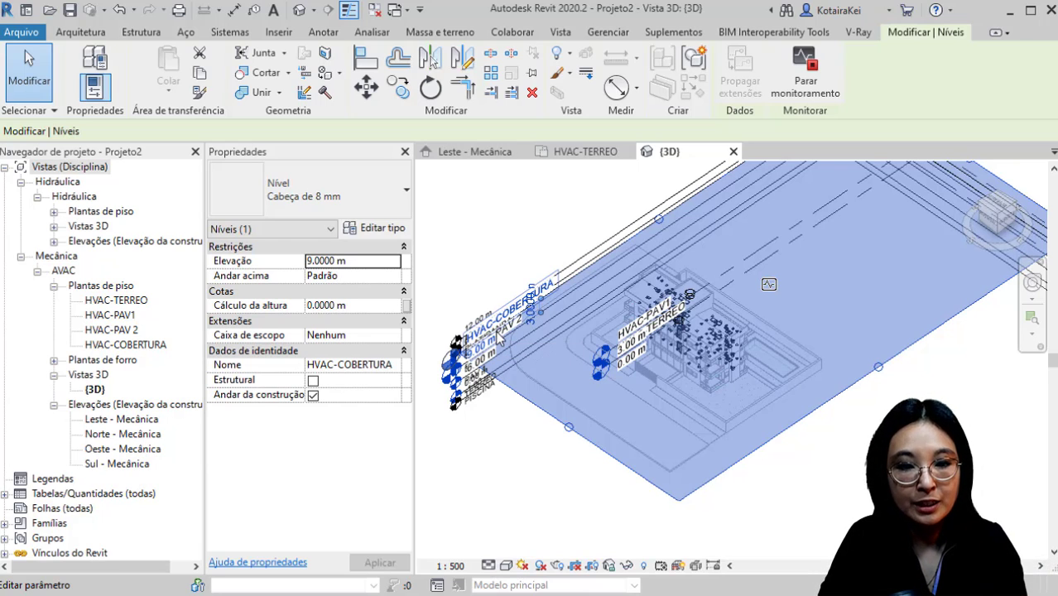
pyautogui.rightClick(567, 286)
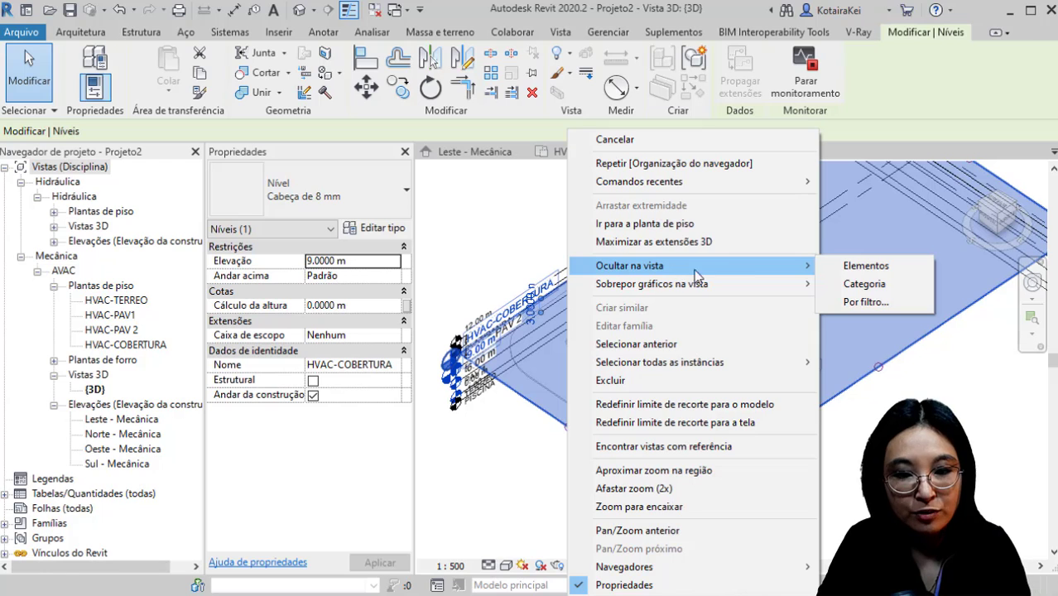
pyautogui.click(865, 286)
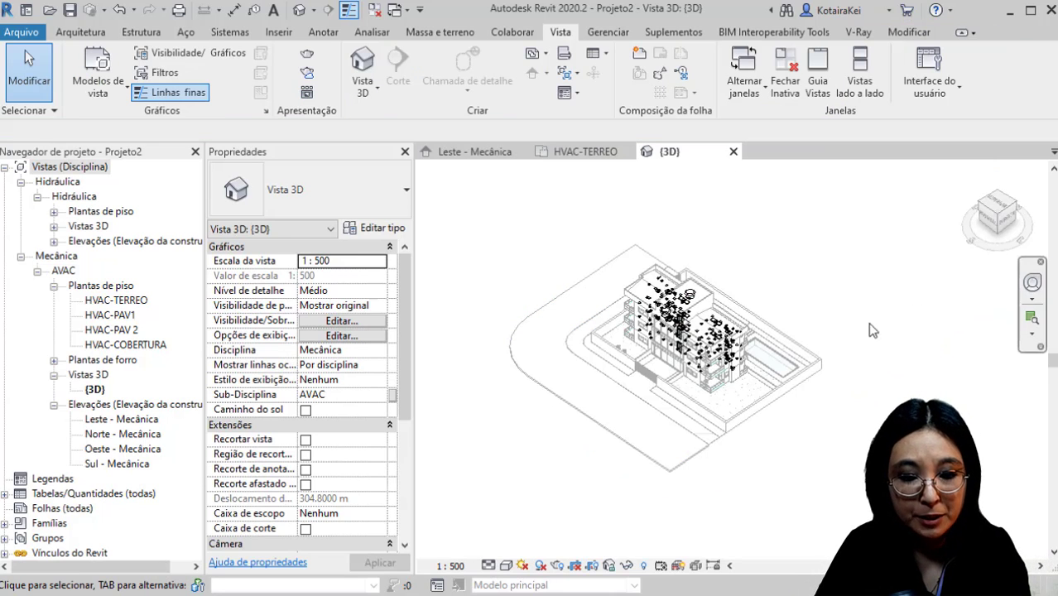
# Step: Set the visual style of the 3D view to Sombreado and inspect the linked building
pyautogui.click(506, 566)
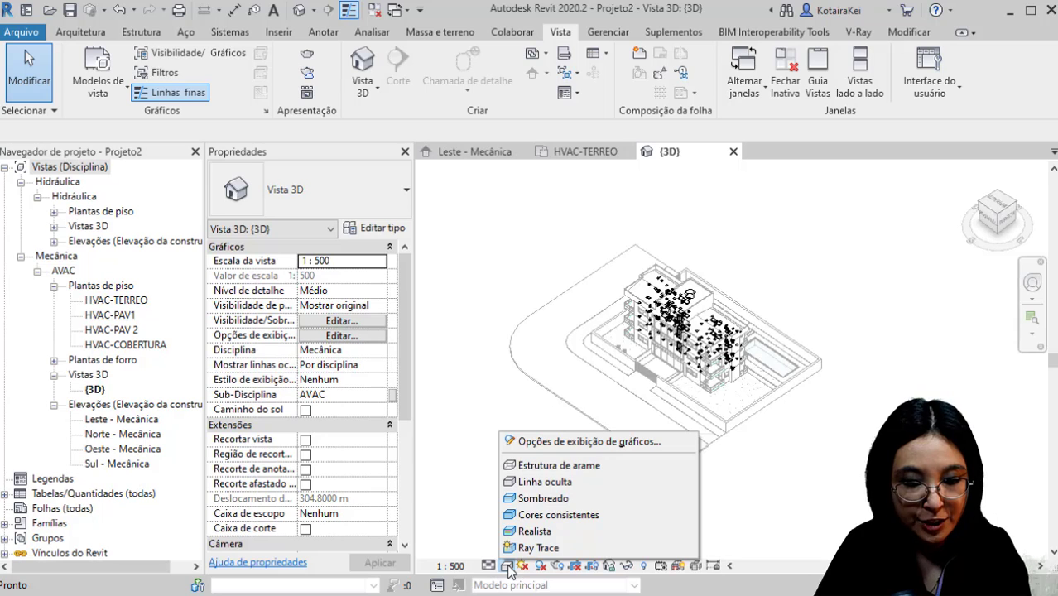
pyautogui.click(573, 500)
pyautogui.scroll(3, 719, 346)
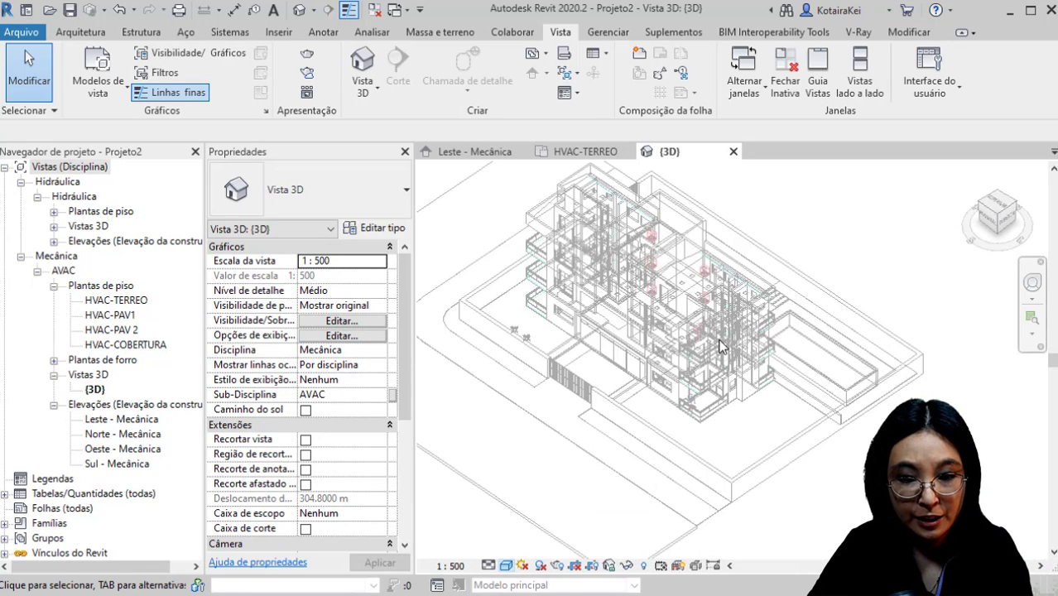
pyautogui.scroll(4, 719, 346)
pyautogui.moveTo(718, 347); pyautogui.dragTo(686, 333, button='middle')
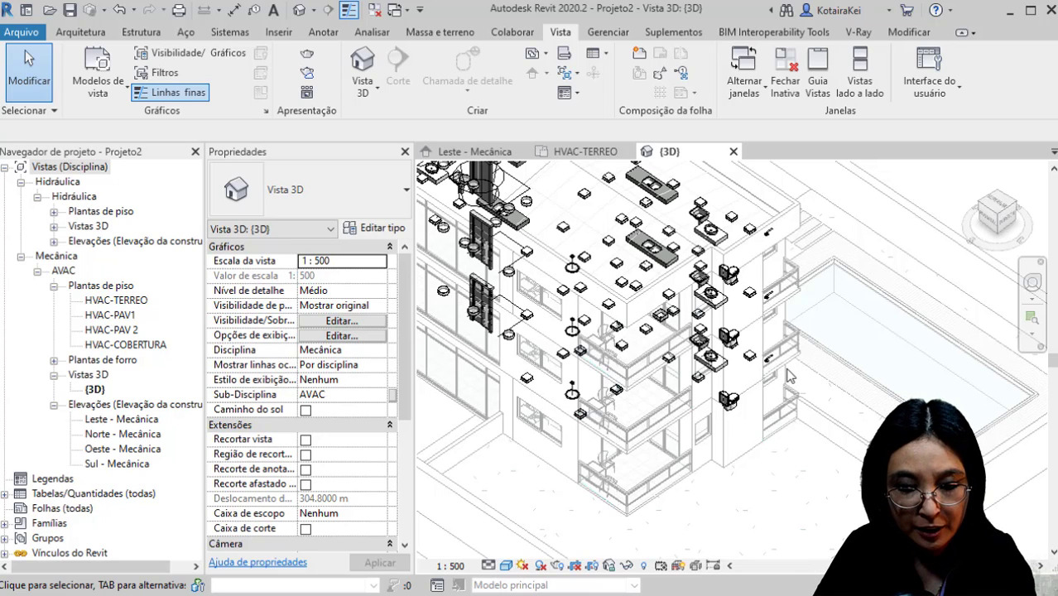
pyautogui.moveTo(694, 325); pyautogui.dragTo(793, 325, button='middle')
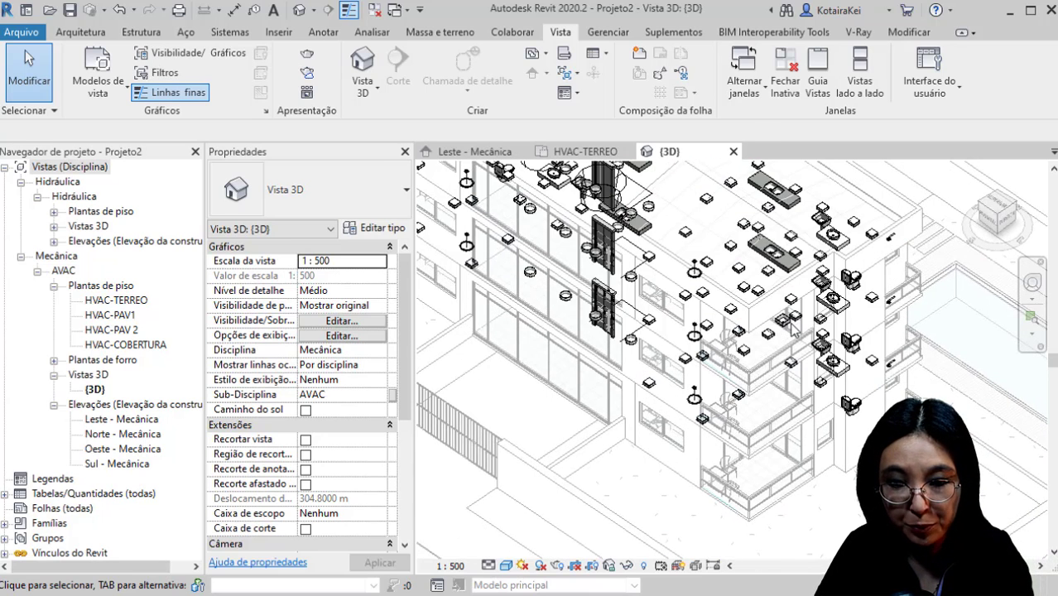
pyautogui.moveTo(631, 365); pyautogui.dragTo(764, 497, button='middle')
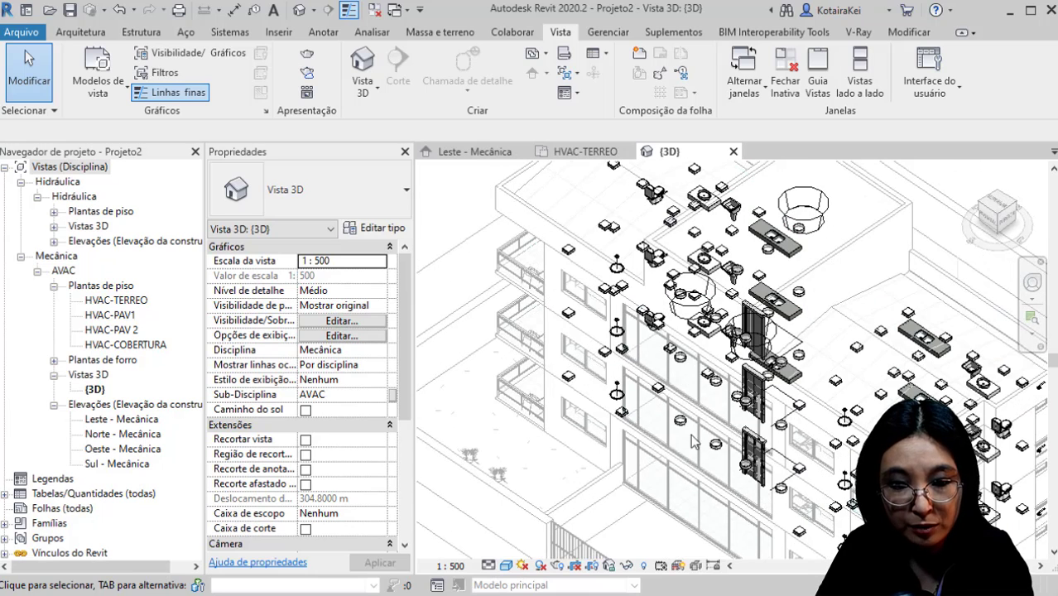
# Step: Switch the 3D view's detail level to Alto and back to Médio to compare how the linked model displays
pyautogui.click(489, 567)
pyautogui.click(509, 547)
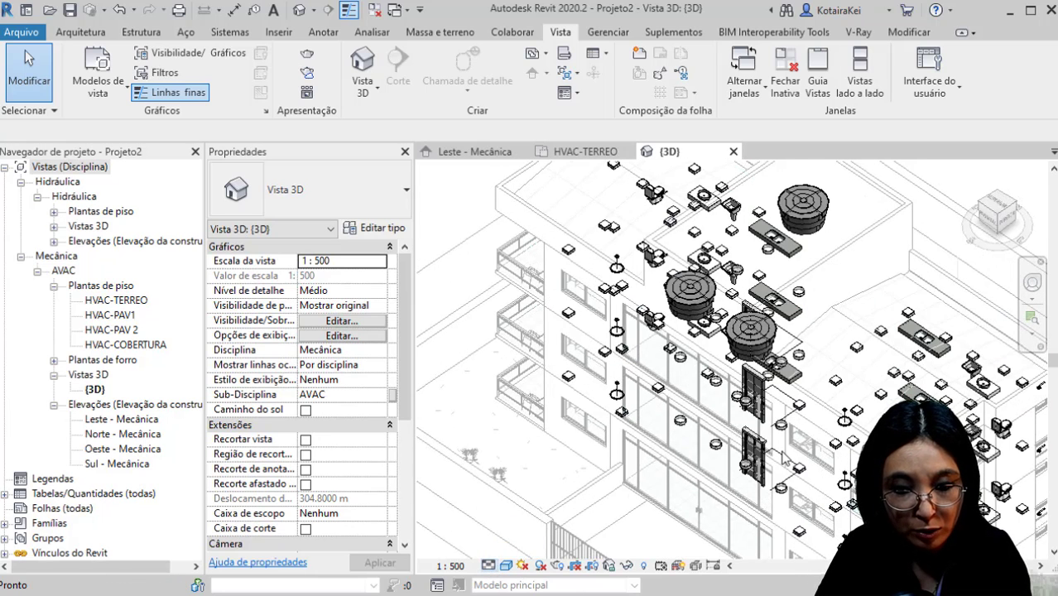
pyautogui.click(489, 567)
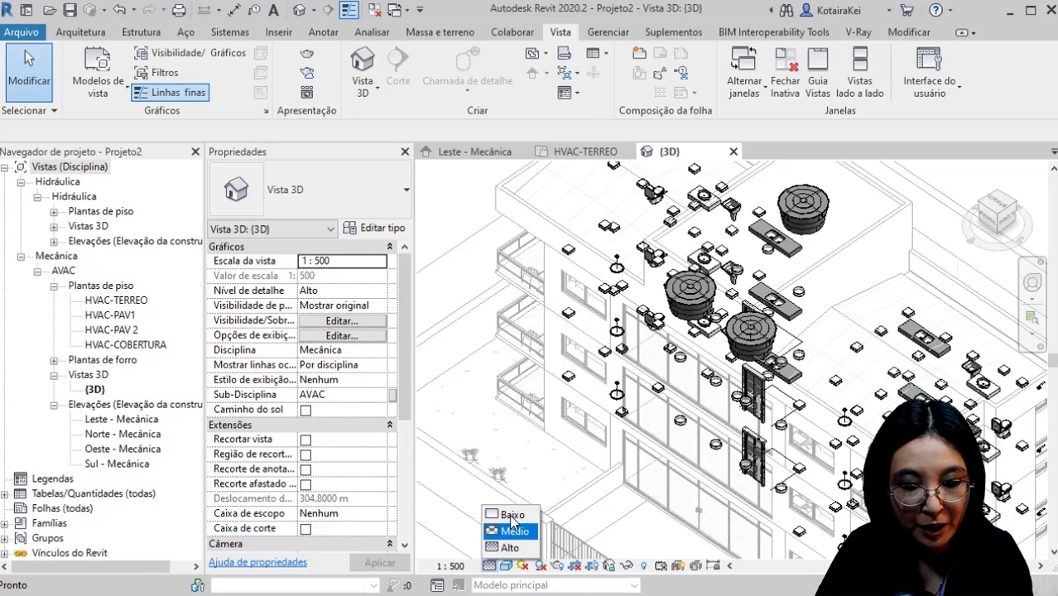
pyautogui.click(522, 516)
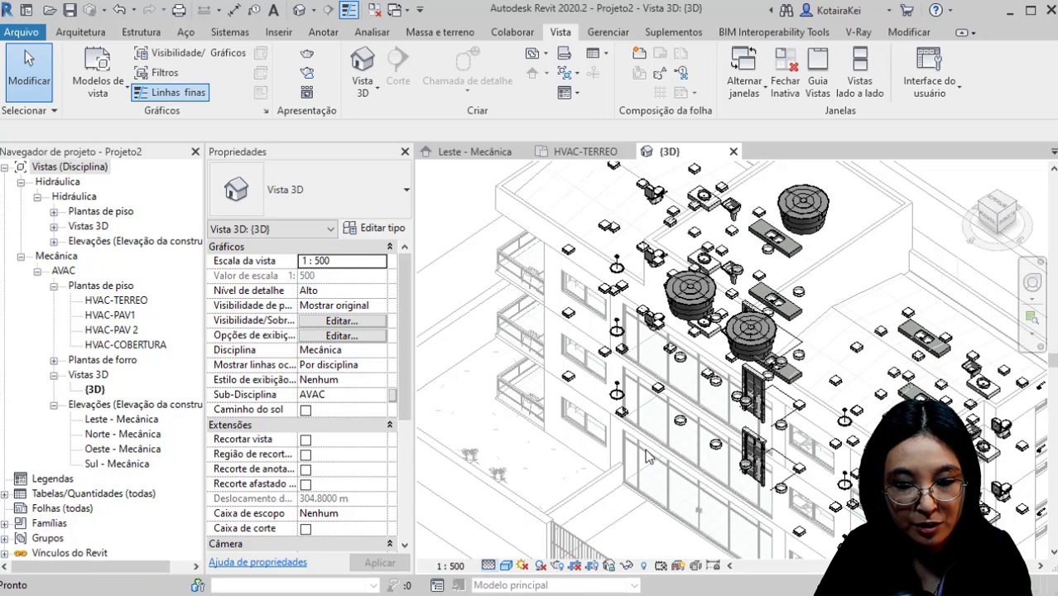
pyautogui.click(489, 567)
pyautogui.click(508, 531)
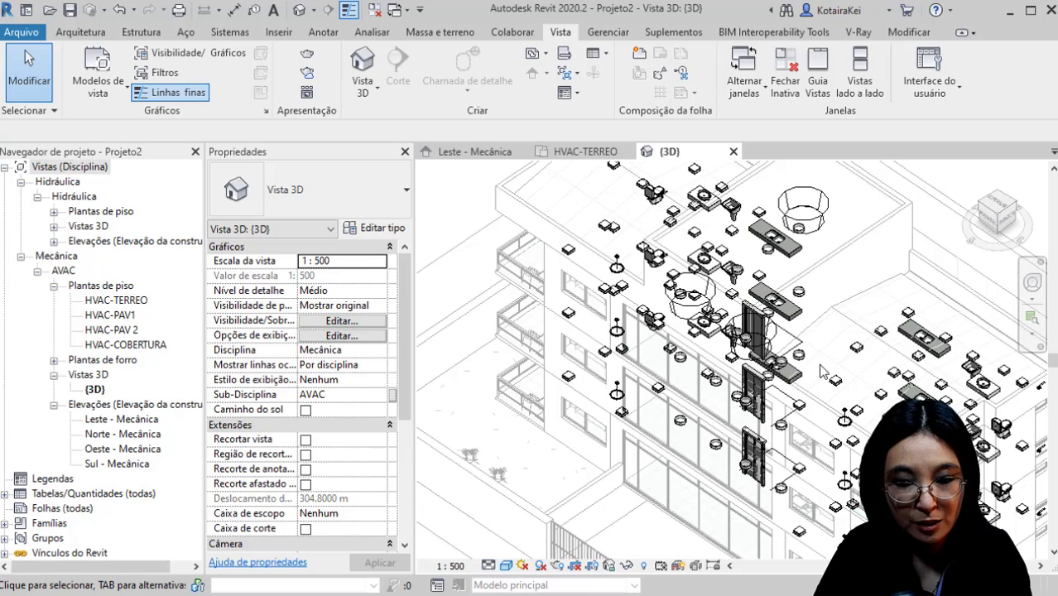
pyautogui.moveTo(885, 451); pyautogui.dragTo(697, 397, button='middle')
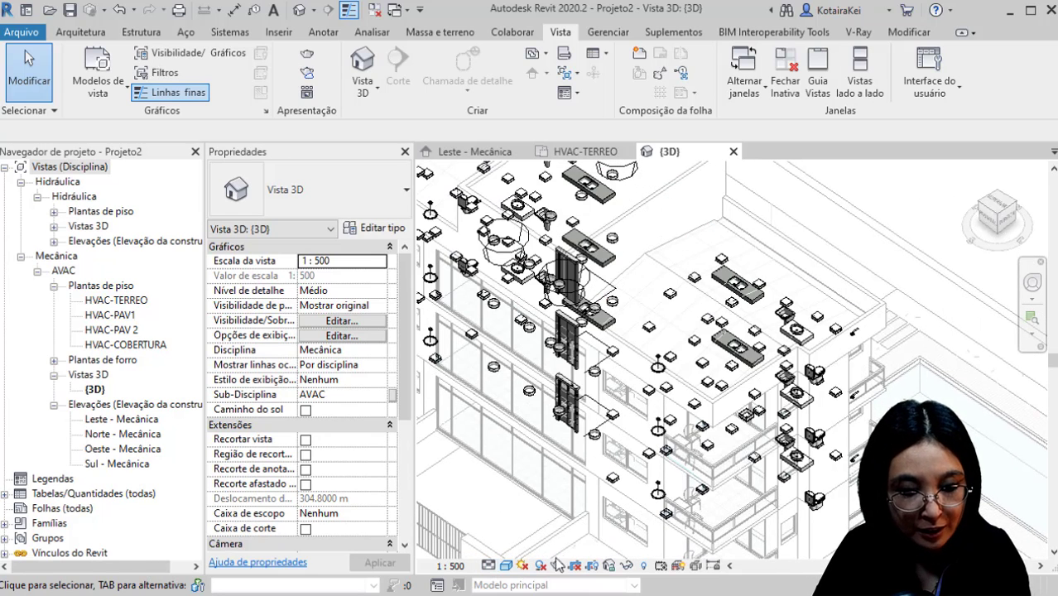
# Step: Set the 3D view's detail level to Alto and inspect the building from its front side
pyautogui.click(487, 567)
pyautogui.click(508, 547)
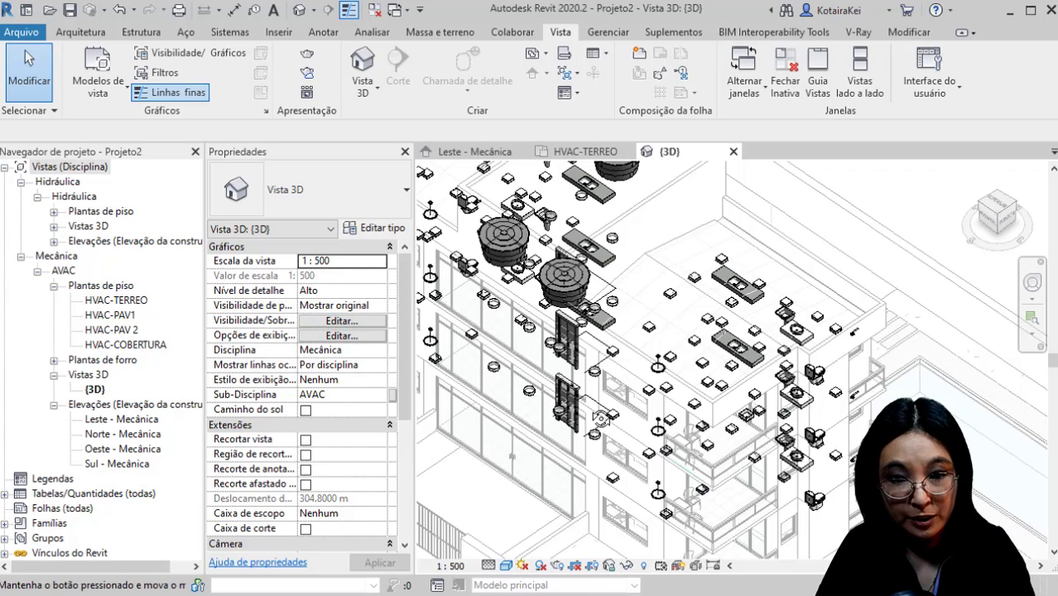
pyautogui.keyDown('shift'); pyautogui.moveTo(601, 418); pyautogui.dragTo(634, 414, button='middle'); pyautogui.keyUp('shift')
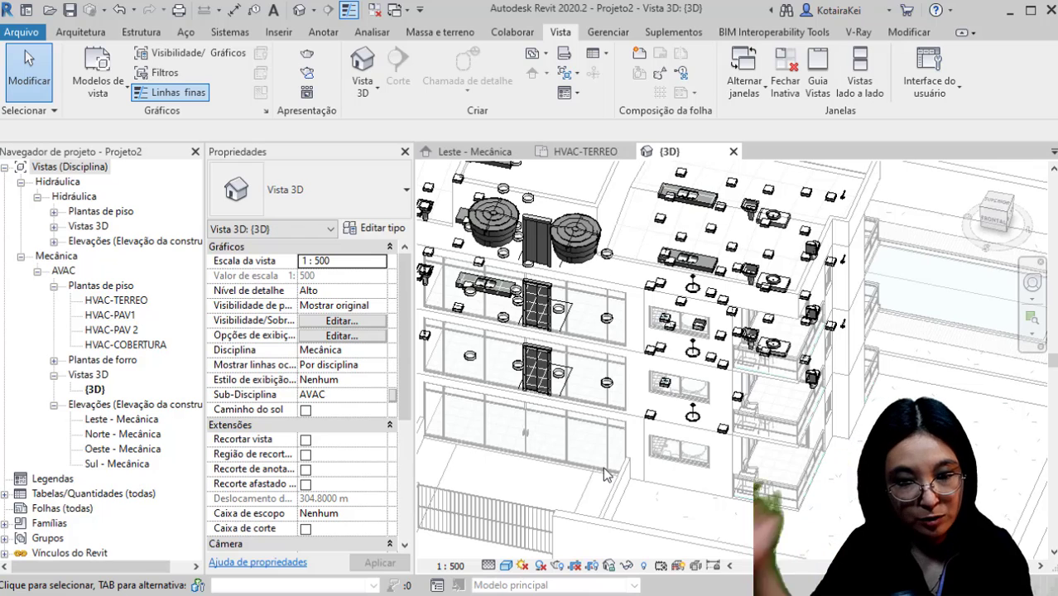
pyautogui.keyDown('shift'); pyautogui.moveTo(581, 420); pyautogui.dragTo(718, 401, button='middle'); pyautogui.keyUp('shift')
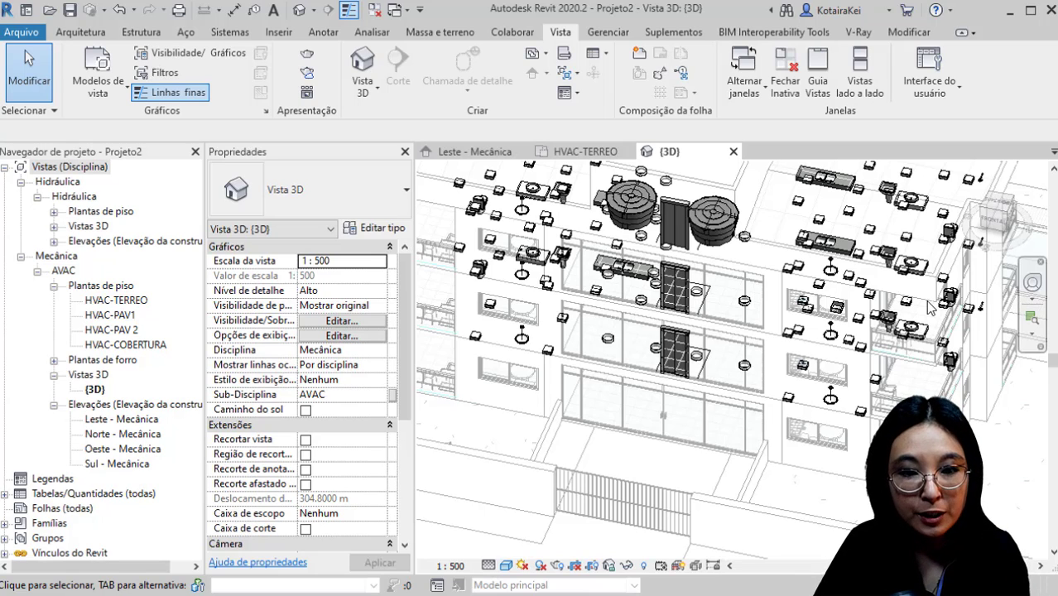
# Step: Open the HVAC-TERREO floor plan and examine how the linked architecture displays in it
pyautogui.doubleClick(118, 301)
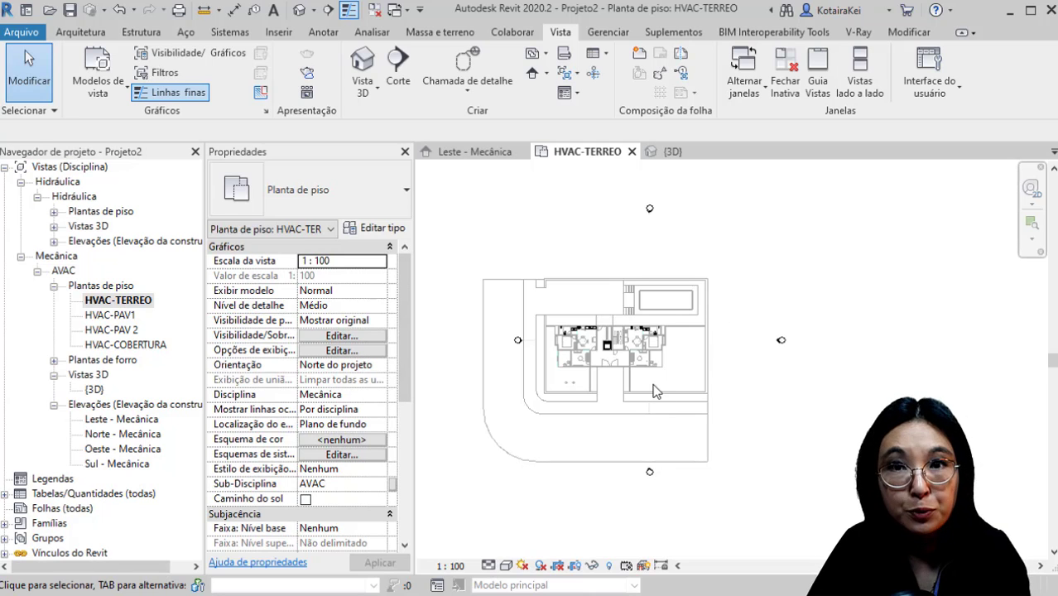
pyautogui.scroll(4, 590, 362)
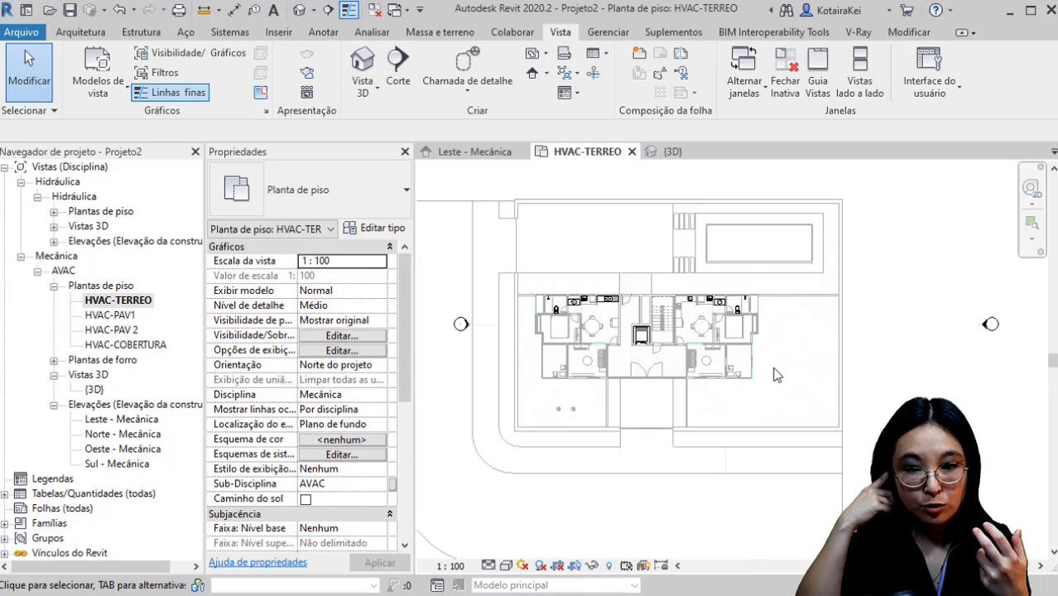
# Step: Open the 3D view, set its discipline to Arquitetura and look over the whole building
pyautogui.click(300, 10)
pyautogui.scroll(2, 696, 381)
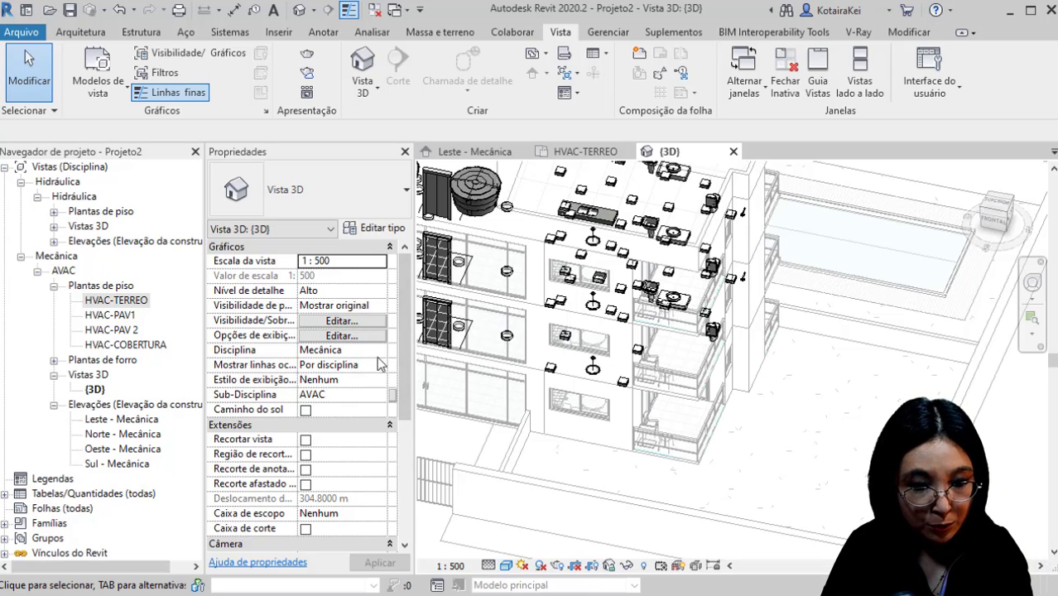
pyautogui.click(365, 350)
pyautogui.click(380, 351)
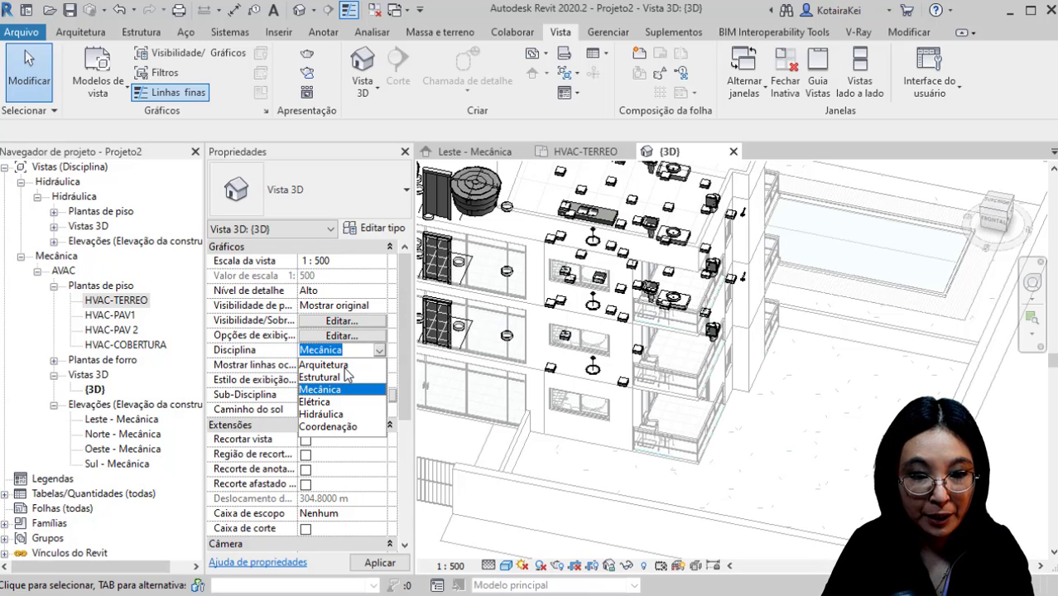
pyautogui.click(345, 366)
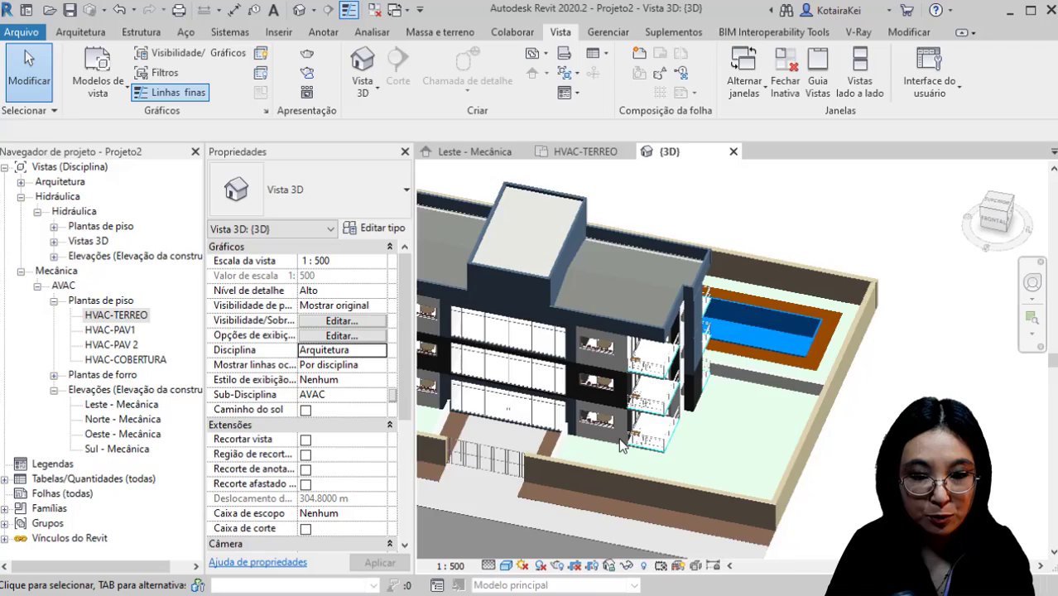
pyautogui.scroll(-1, 619, 439)
pyautogui.moveTo(621, 448); pyautogui.dragTo(583, 342, button='middle')
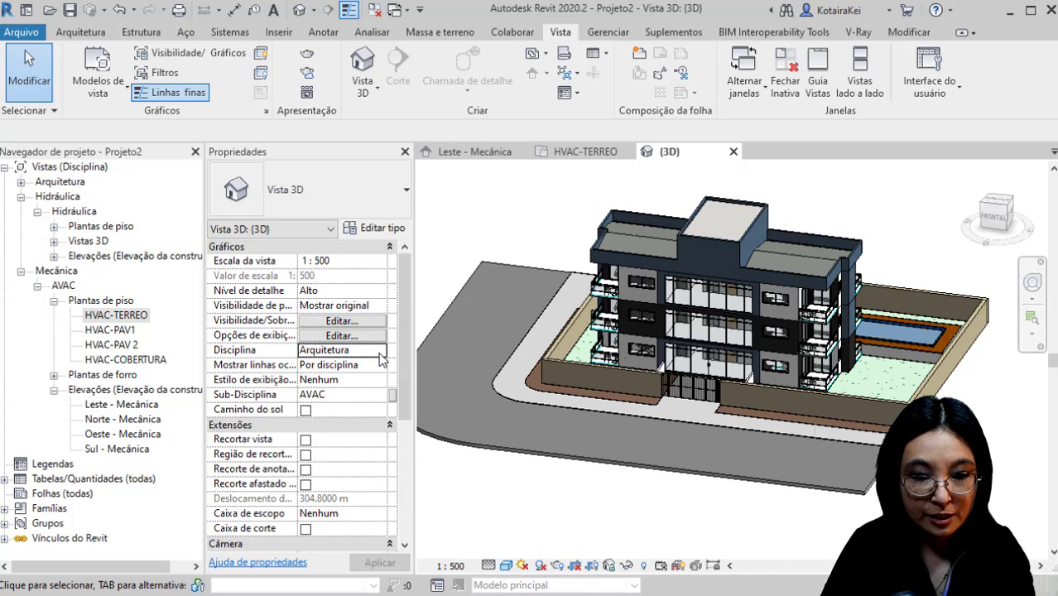
# Step: Set the 3D view's discipline to Coordenação and inspect the building from its rear side
pyautogui.click(381, 354)
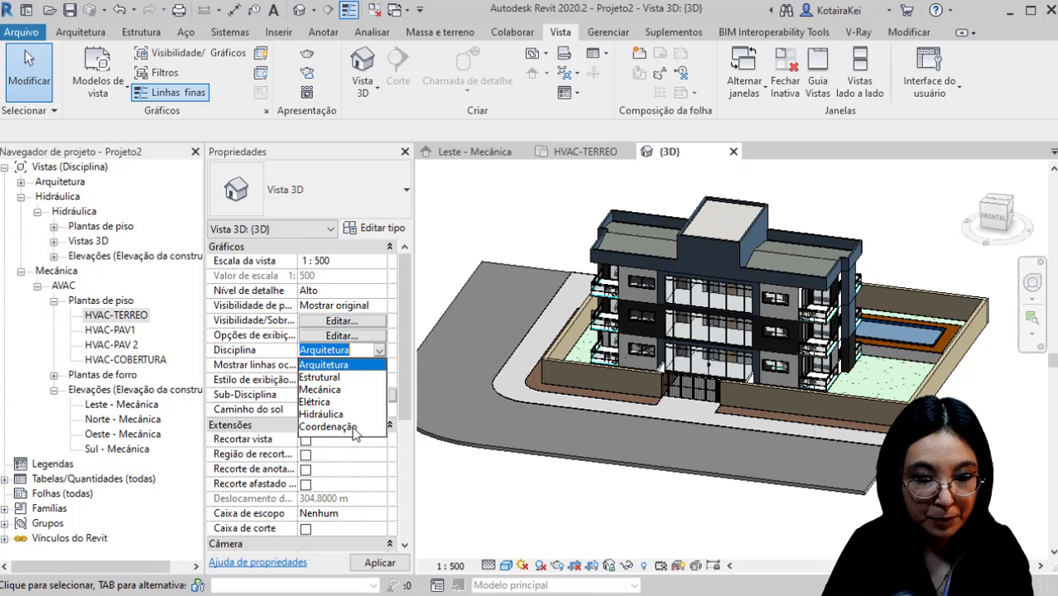
pyautogui.click(332, 427)
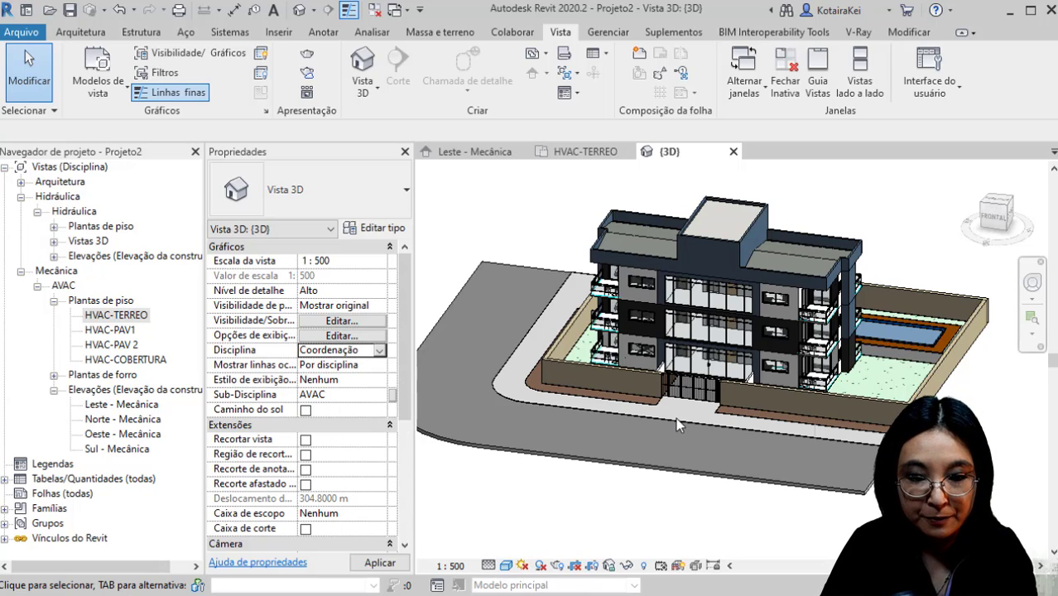
pyautogui.keyDown('shift'); pyautogui.moveTo(658, 416); pyautogui.dragTo(366, 408, button='middle'); pyautogui.keyUp('shift')
# Step: Set the 3D view's discipline to Estrutural and inspect the building's interior up close
pyautogui.click(377, 350)
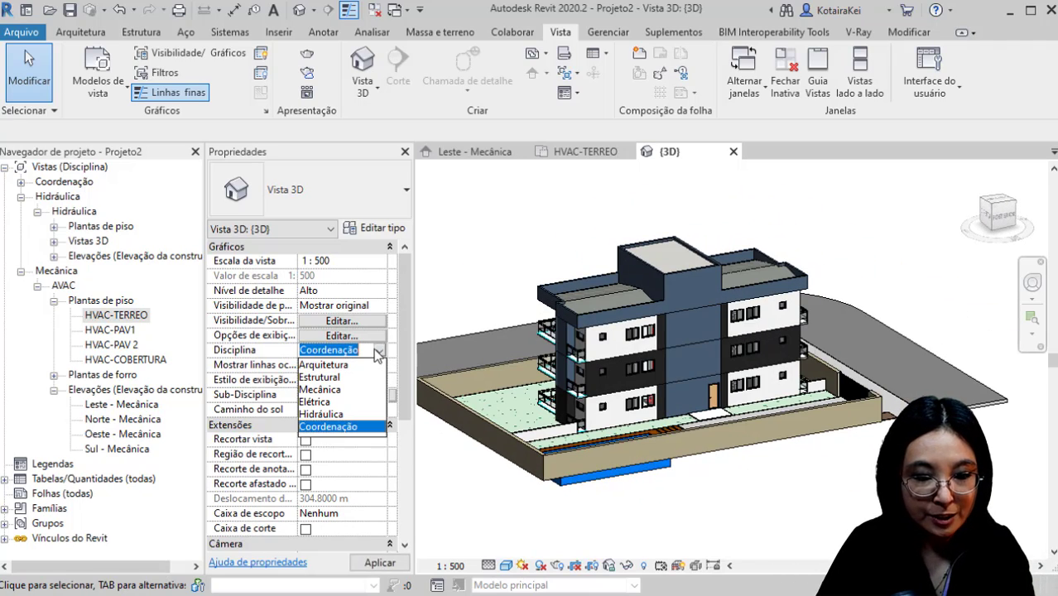
pyautogui.click(331, 378)
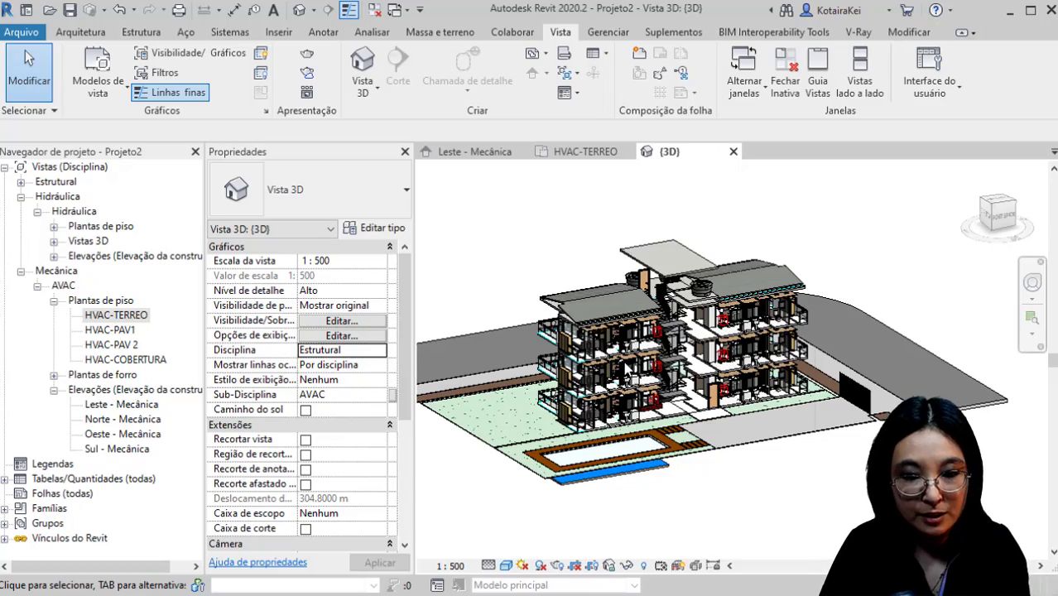
pyautogui.scroll(5, 623, 341)
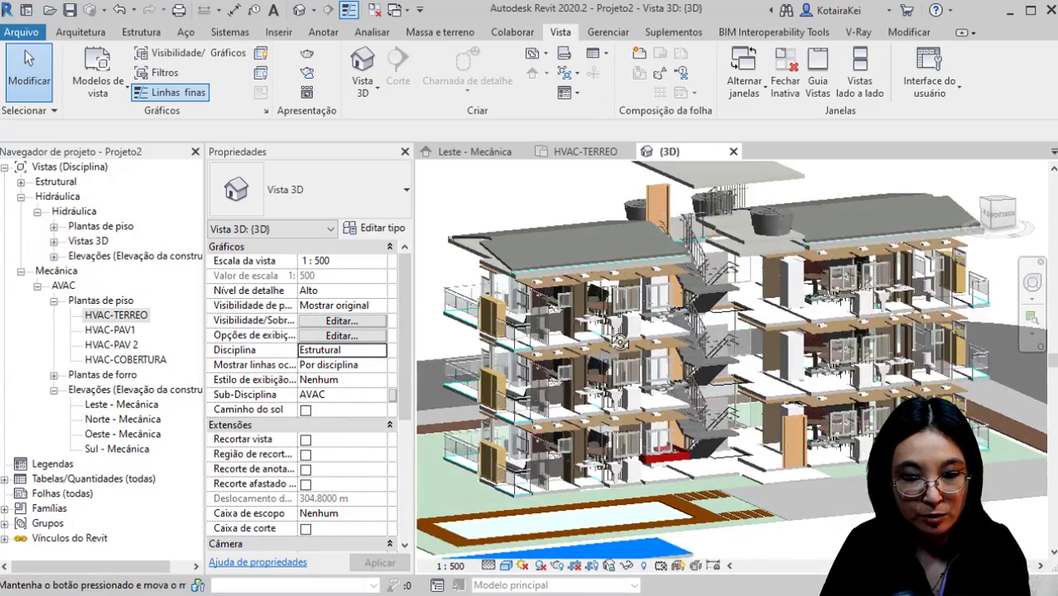
pyautogui.scroll(4, 623, 341)
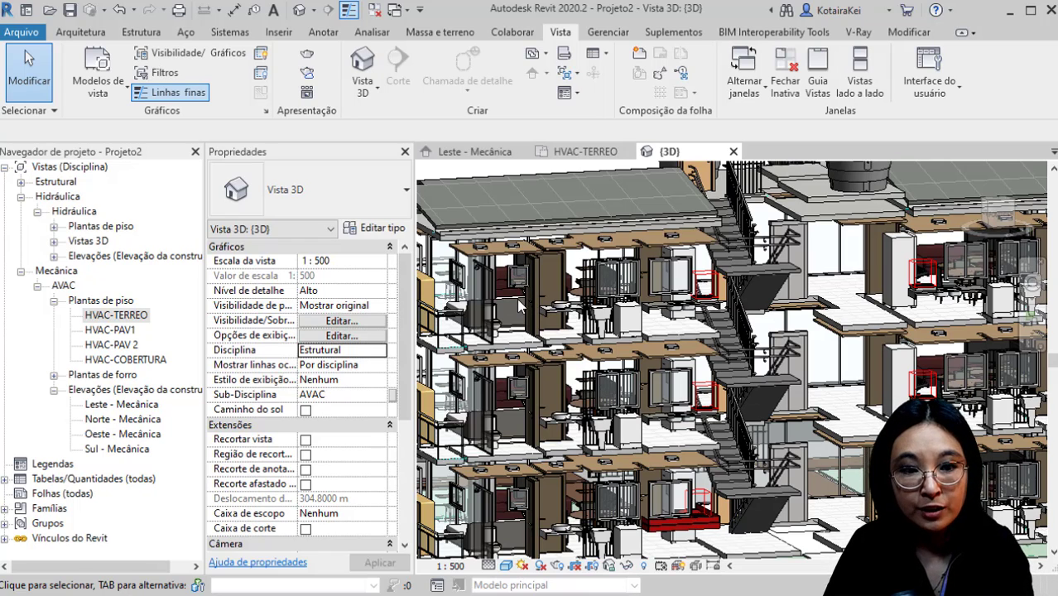
pyautogui.keyDown('shift'); pyautogui.moveTo(521, 306); pyautogui.dragTo(653, 329, button='middle'); pyautogui.keyUp('shift')
pyautogui.scroll(2, 708, 346)
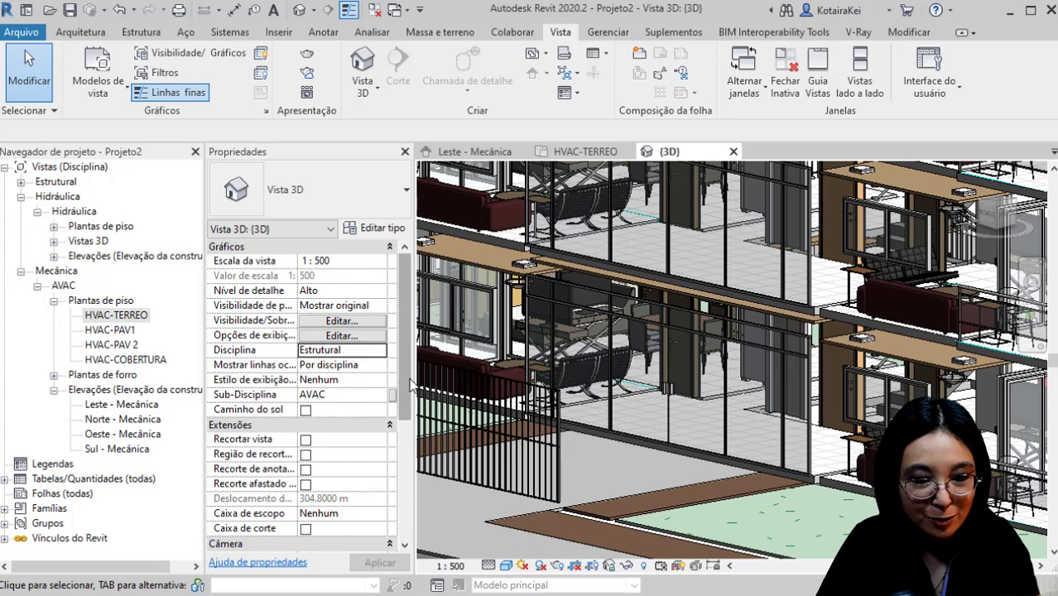
# Step: Switch the 3D view's discipline through Mecânica, Elétrica and Hidráulica to compare how the linked model displays
pyautogui.click(379, 350)
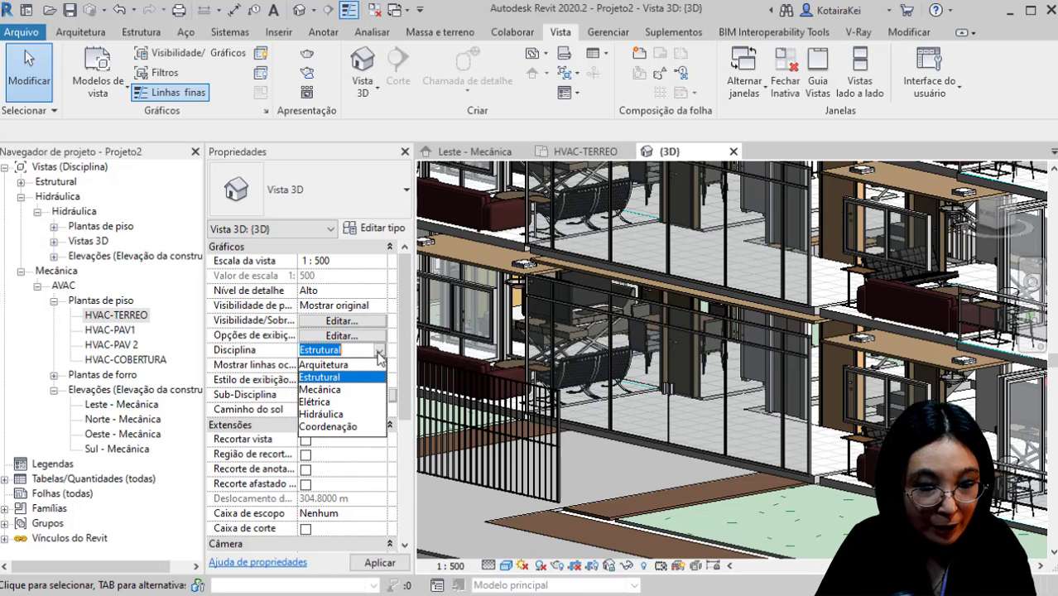
pyautogui.click(334, 391)
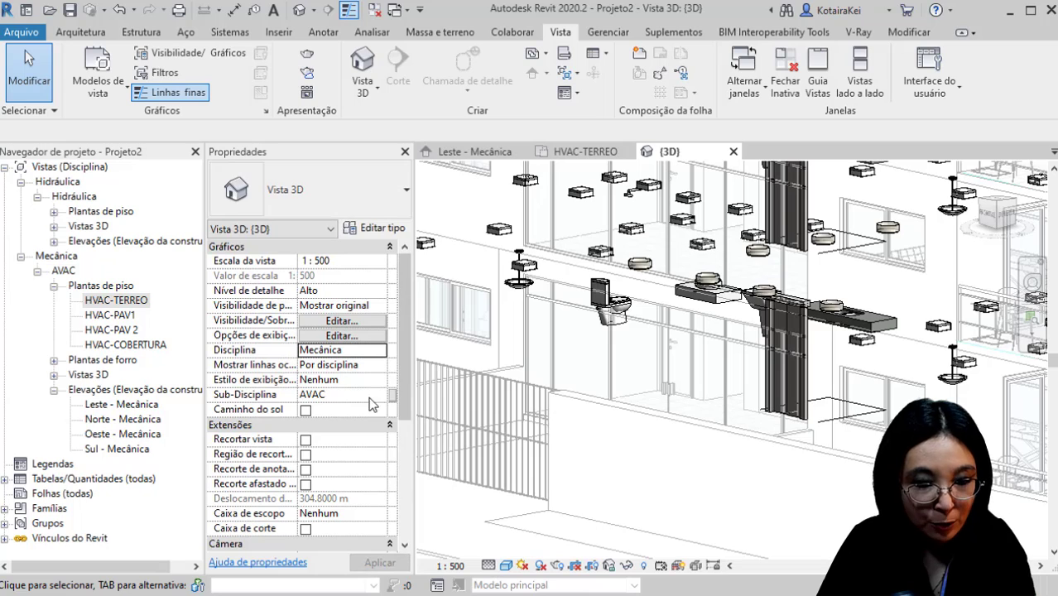
pyautogui.click(381, 351)
pyautogui.click(348, 405)
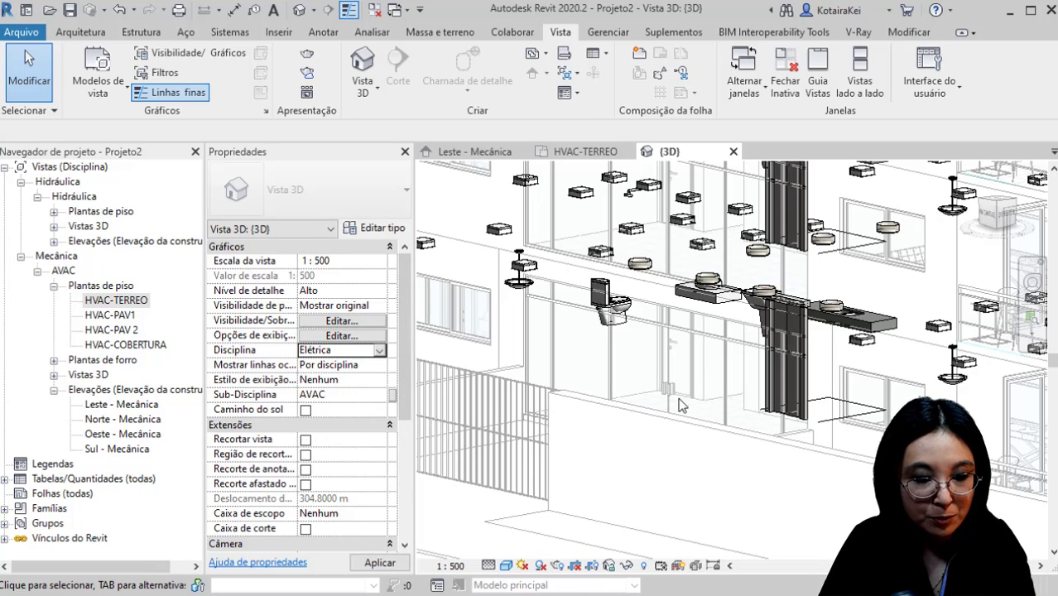
pyautogui.click(374, 352)
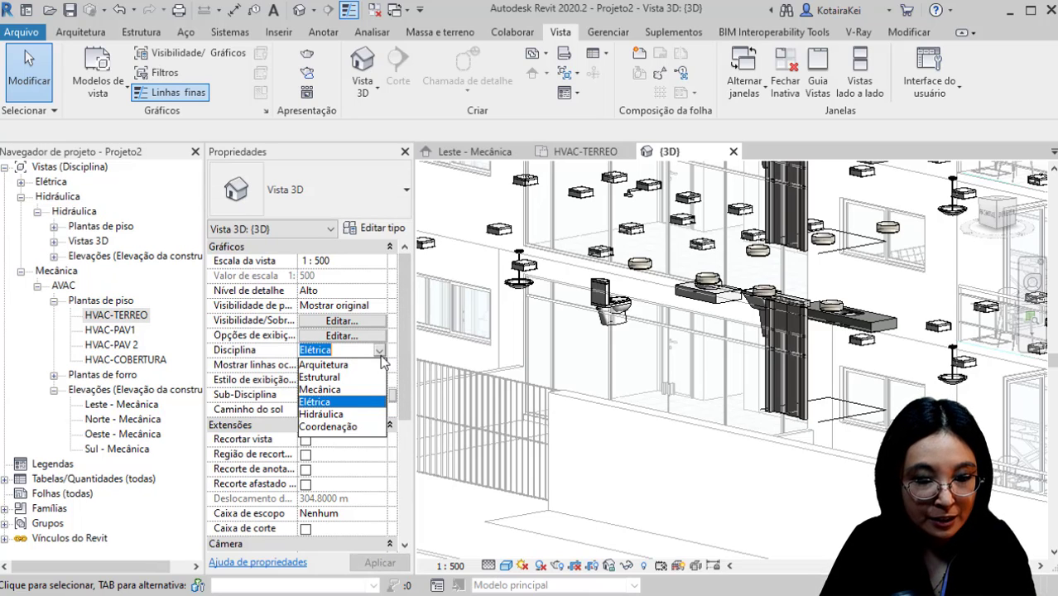
pyautogui.click(339, 419)
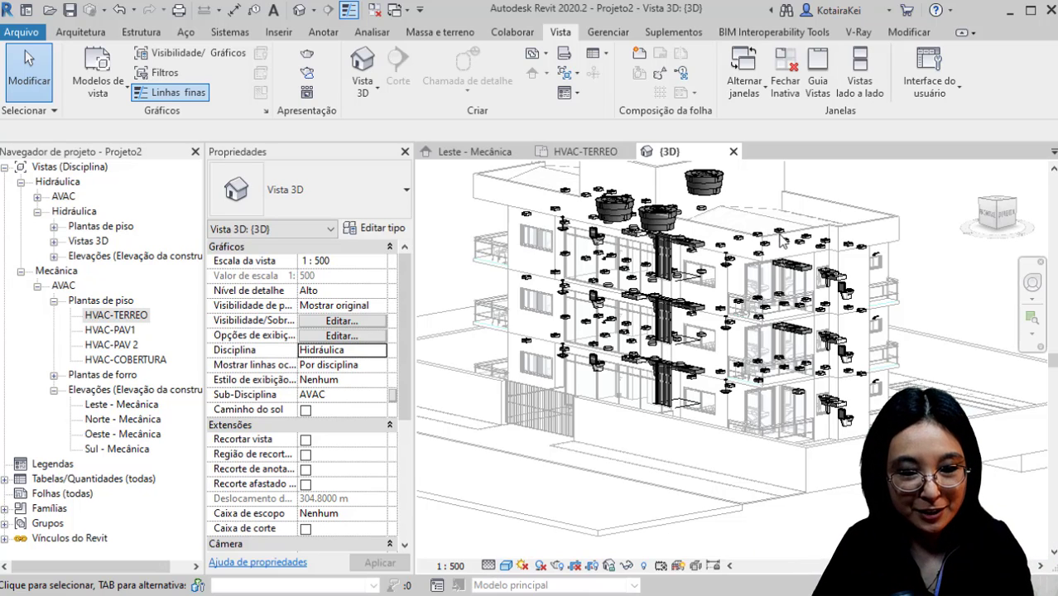
# Step: Return the 3D view's discipline from Hidráulica to Coordenação
pyautogui.click(381, 350)
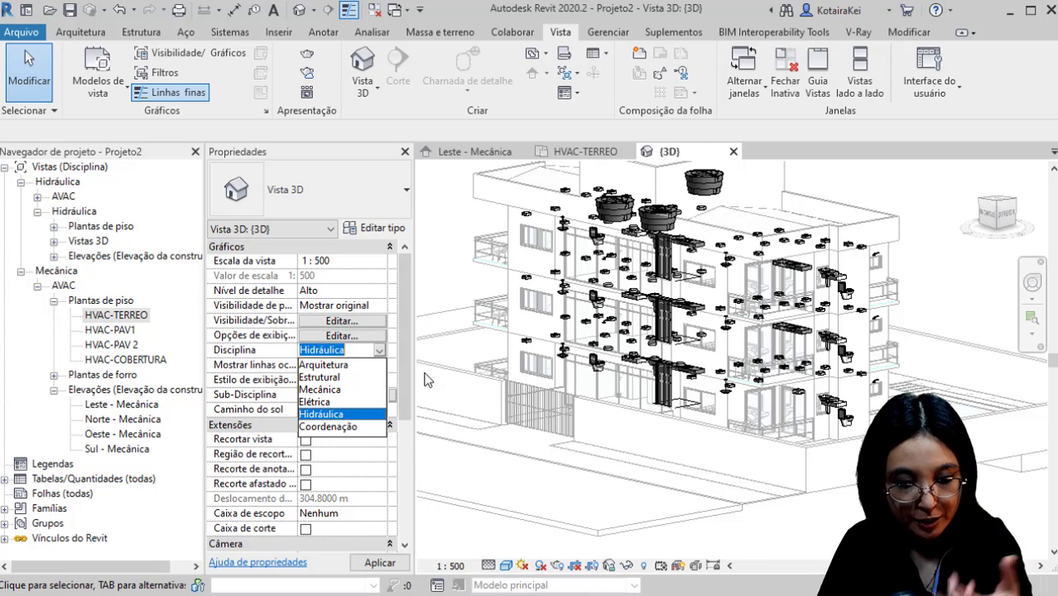
pyautogui.click(355, 428)
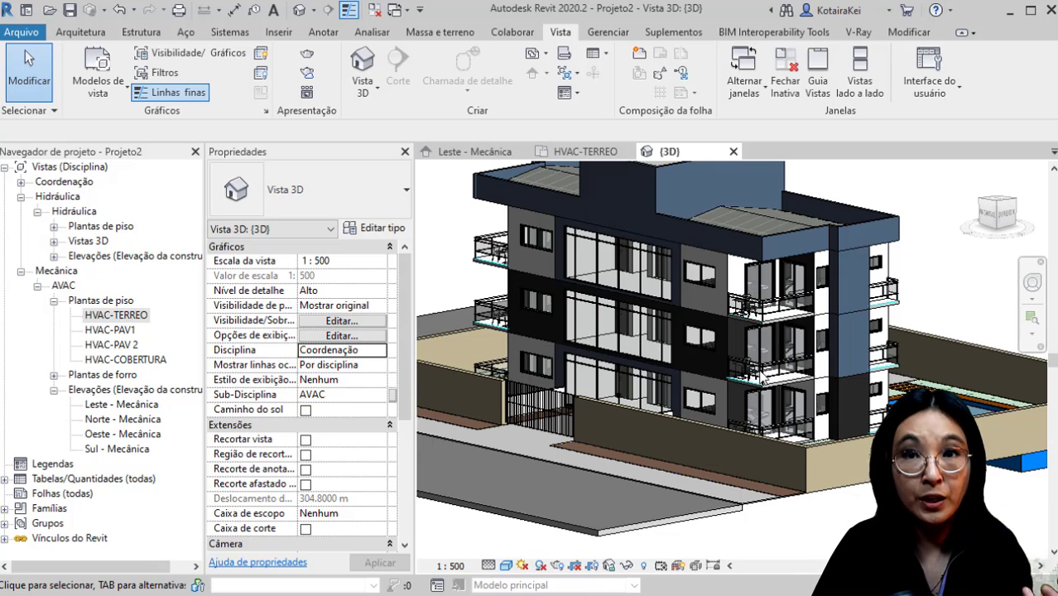
pyautogui.click(379, 350)
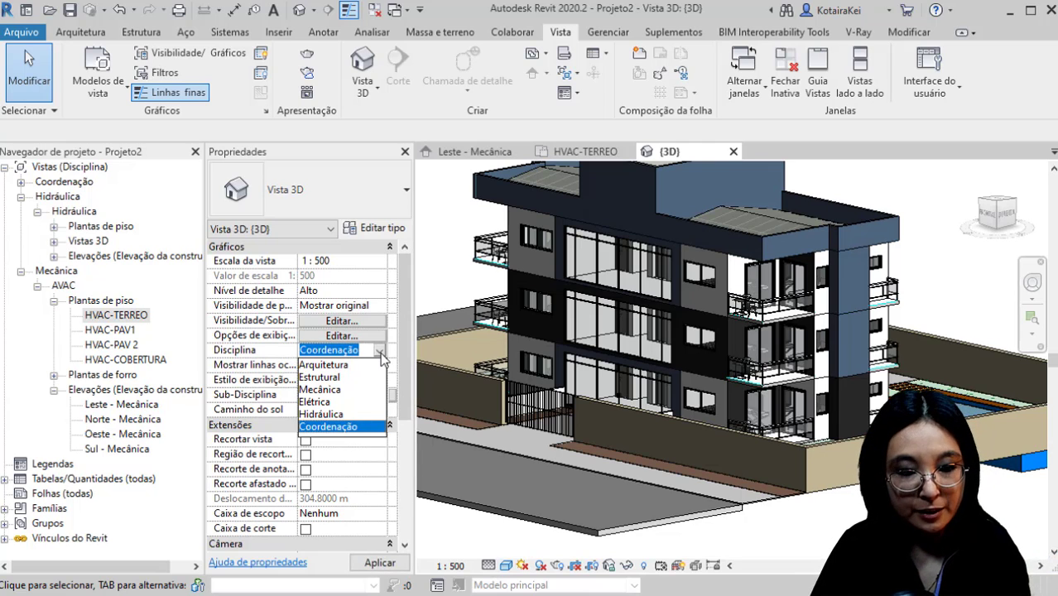
pyautogui.click(932, 259)
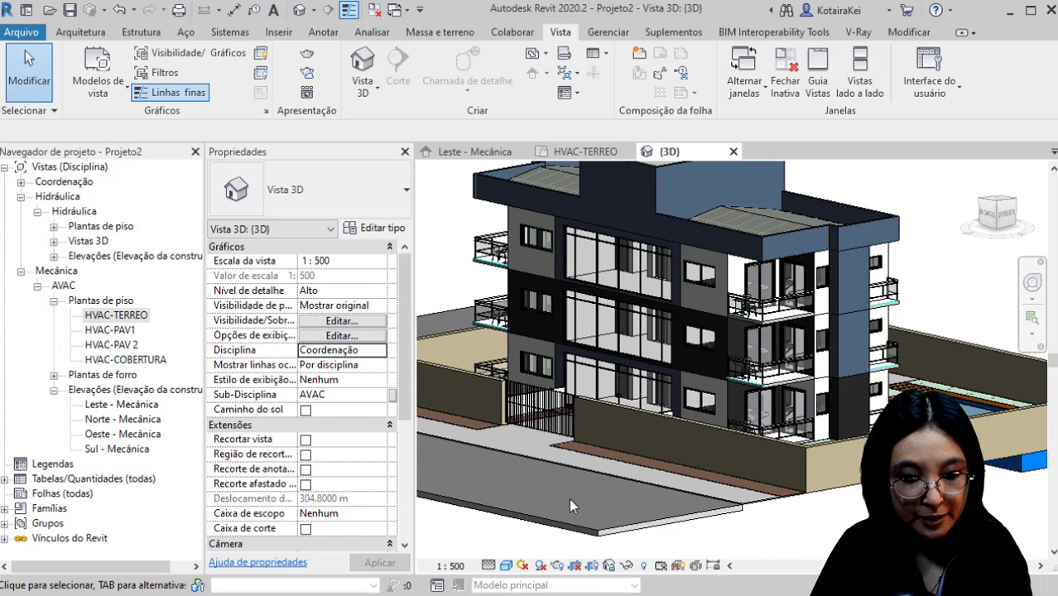
# Step: Enable the section box (Caixa de corte) for the 3D view and check for it around the whole site
pyautogui.click(305, 528)
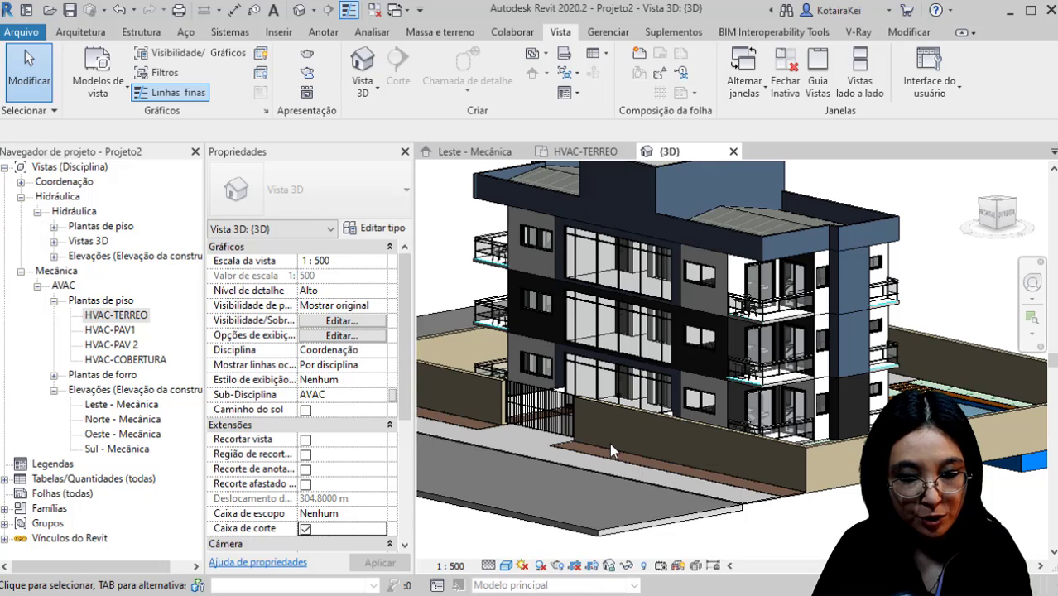
pyautogui.scroll(-4, 604, 375)
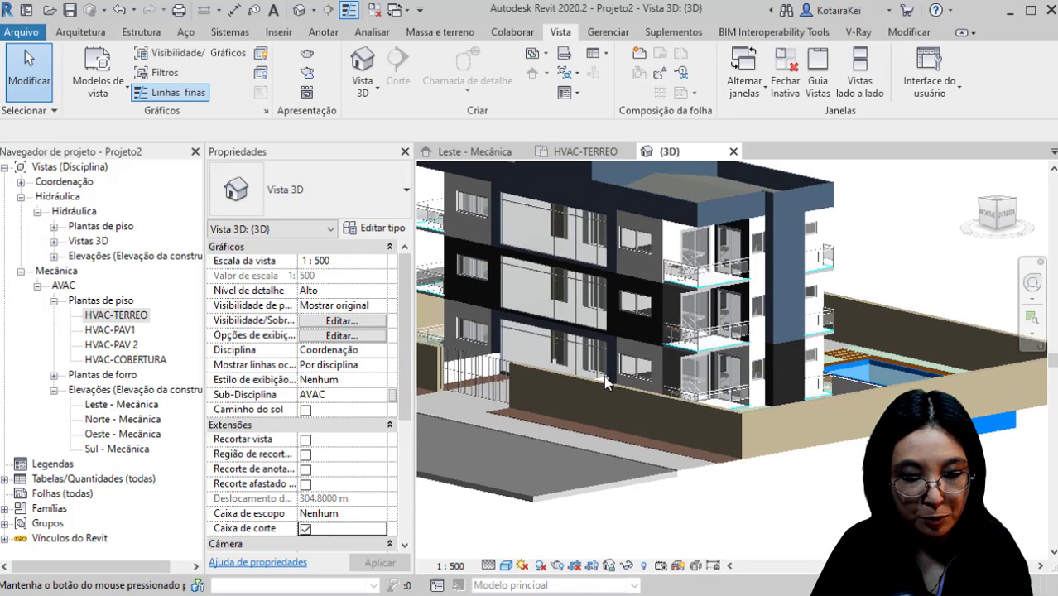
pyautogui.scroll(-4, 604, 375)
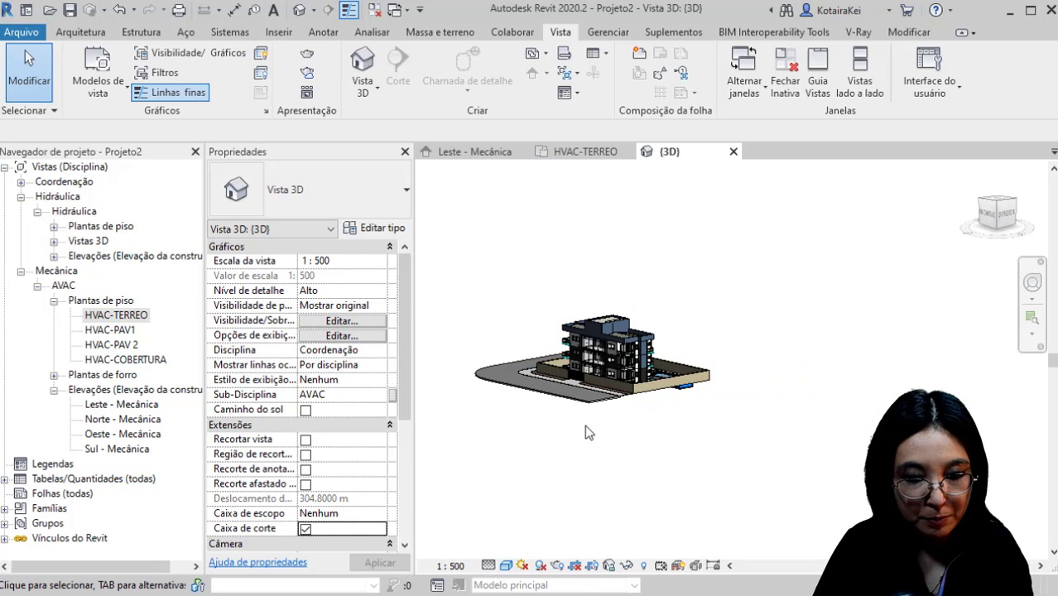
pyautogui.click(328, 530)
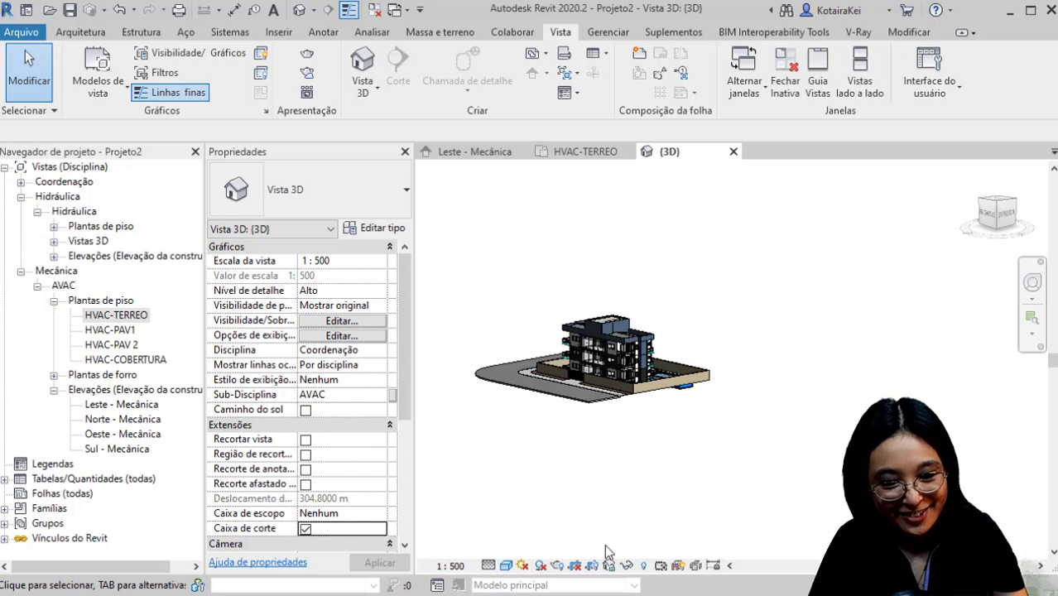
# Step: Unhide the section box category in the 3D view through the reveal hidden elements mode, and exit that mode
pyautogui.click(645, 566)
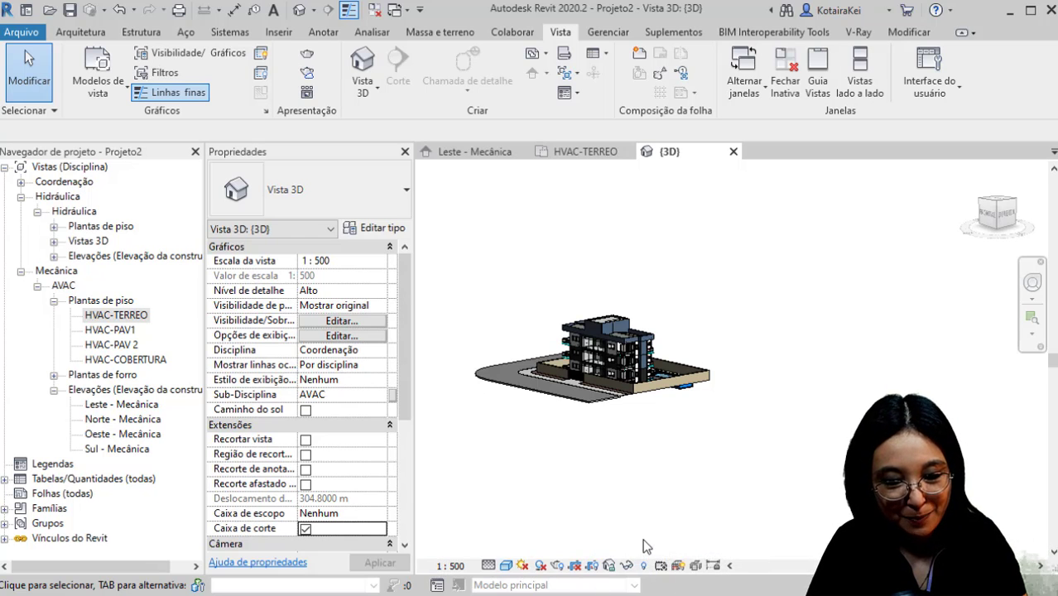
pyautogui.press('ctrl')
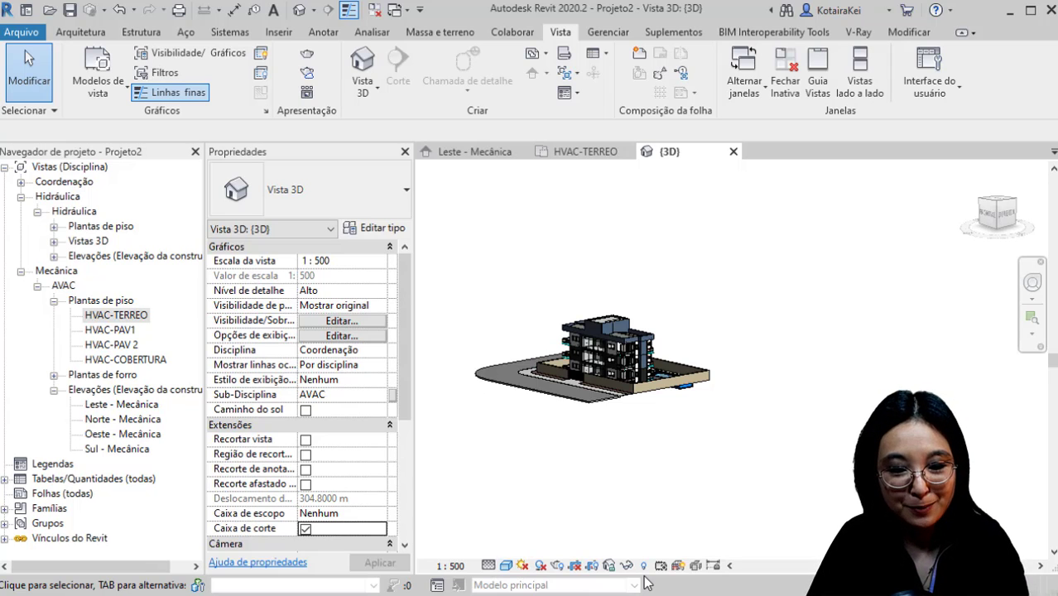
pyautogui.click(643, 566)
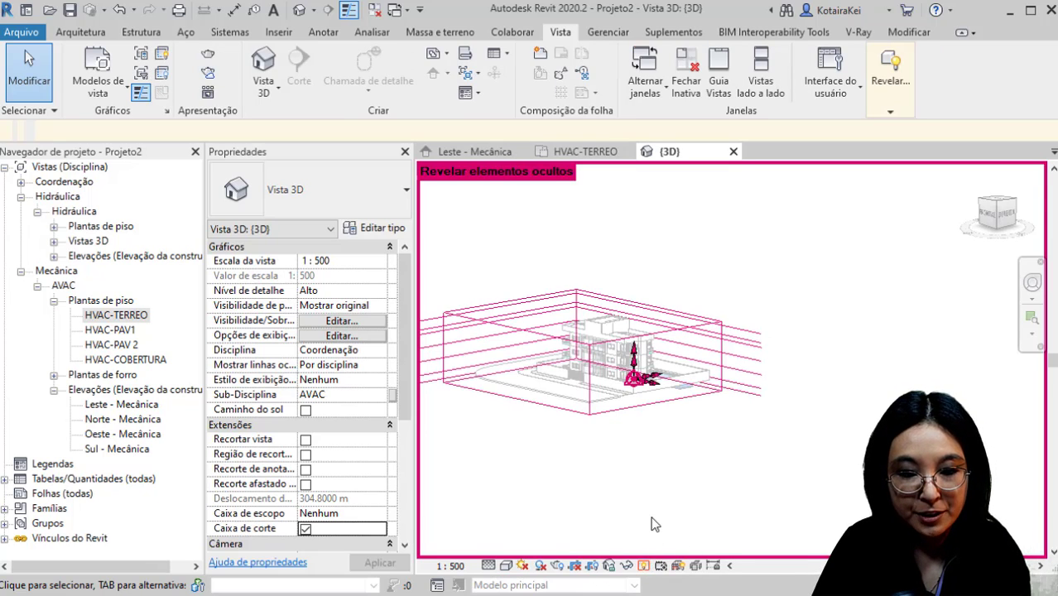
pyautogui.click(635, 407)
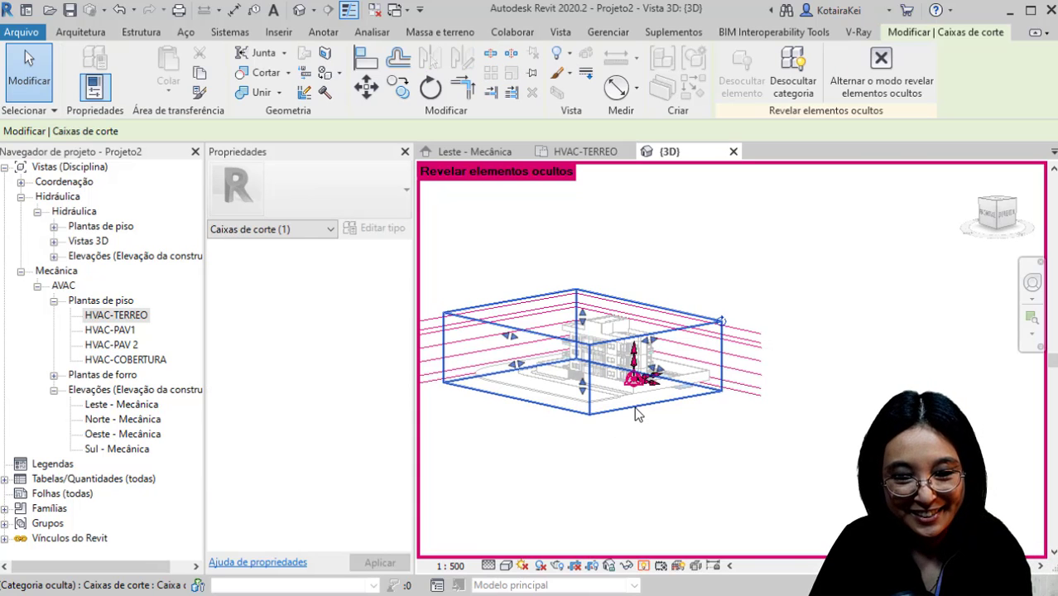
pyautogui.click(793, 92)
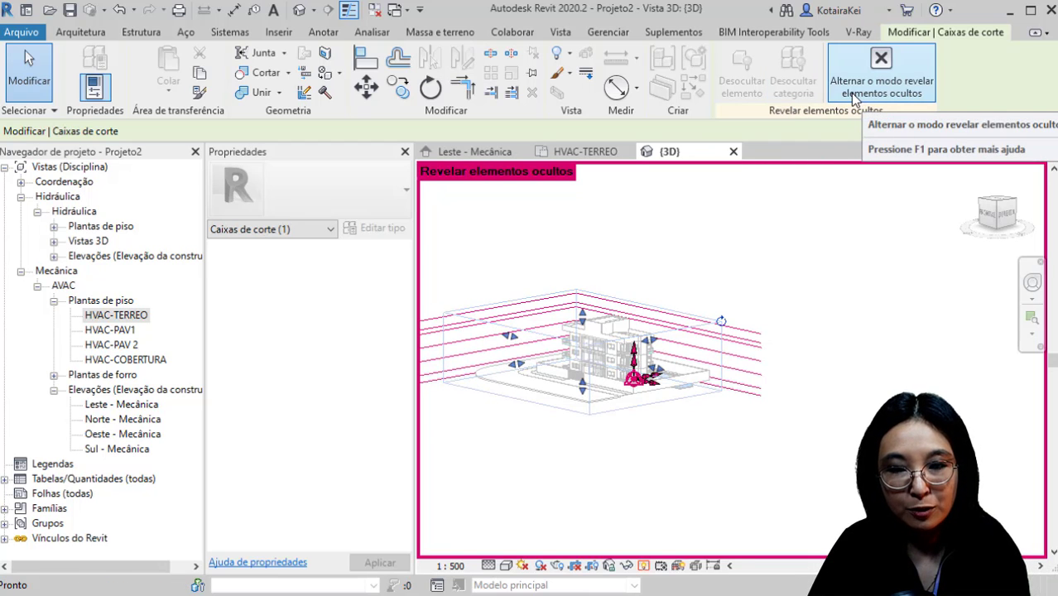
pyautogui.click(832, 91)
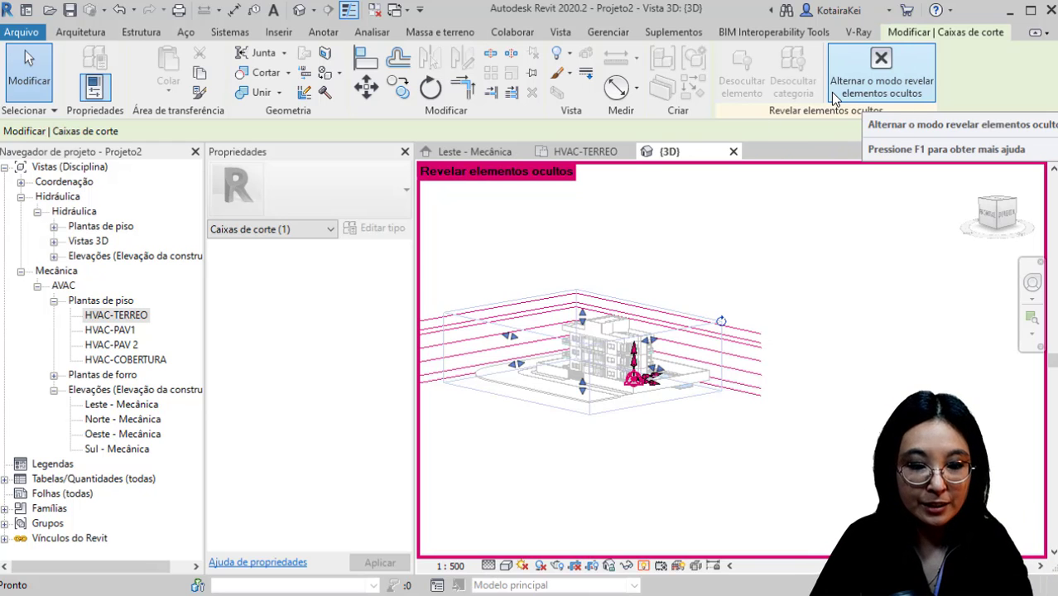
pyautogui.press('ctrl')
pyautogui.click(647, 570)
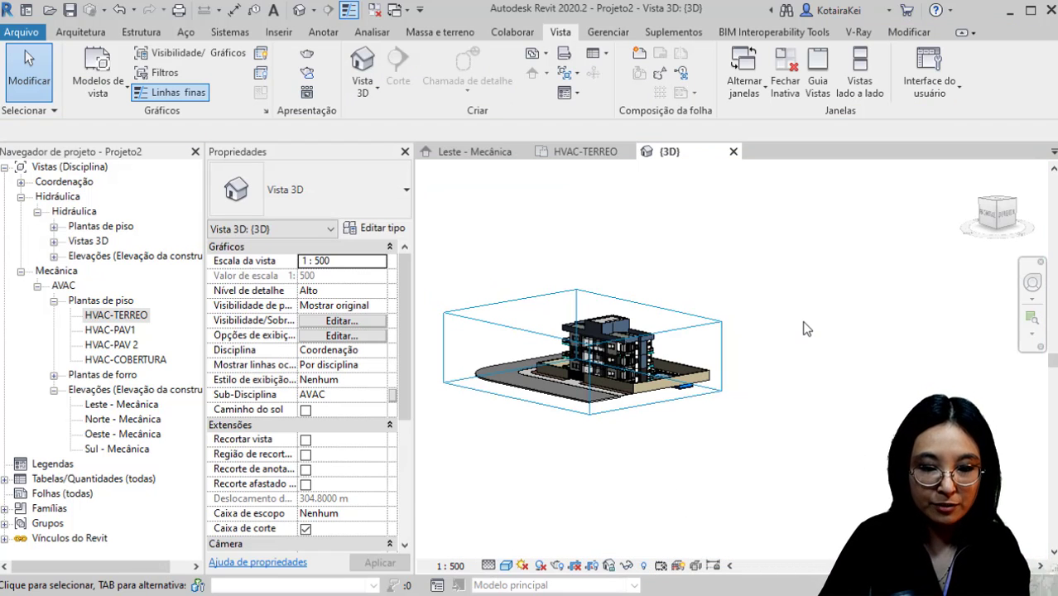
# Step: Pull the street-side face of the section box inward so that it cuts through the building's interior rooms
pyautogui.scroll(3, 595, 354)
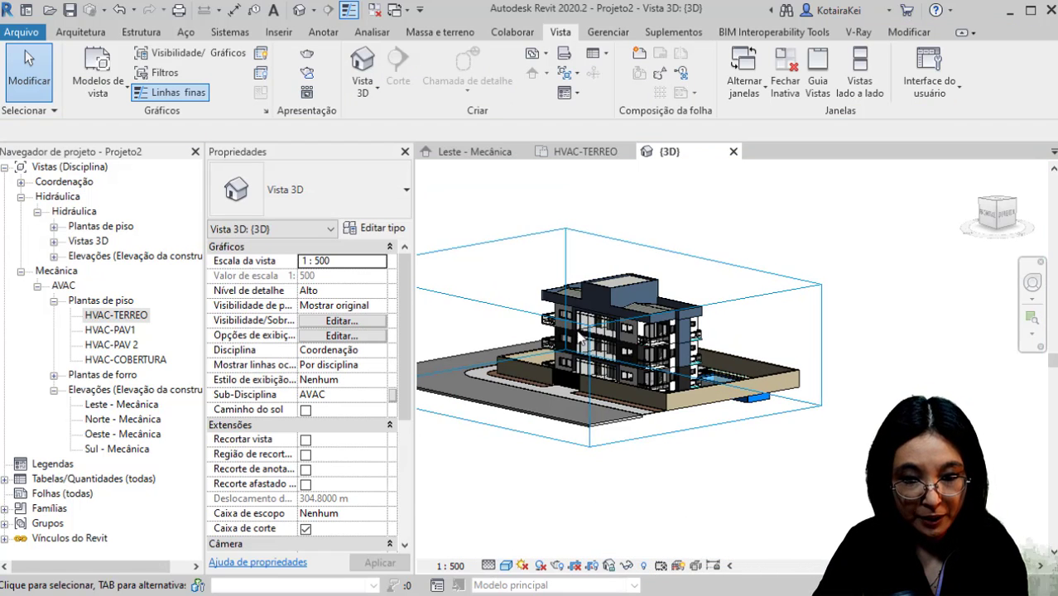
pyautogui.click(595, 354)
pyautogui.keyDown('shift'); pyautogui.moveTo(595, 355); pyautogui.dragTo(534, 354, button='middle'); pyautogui.keyUp('shift')
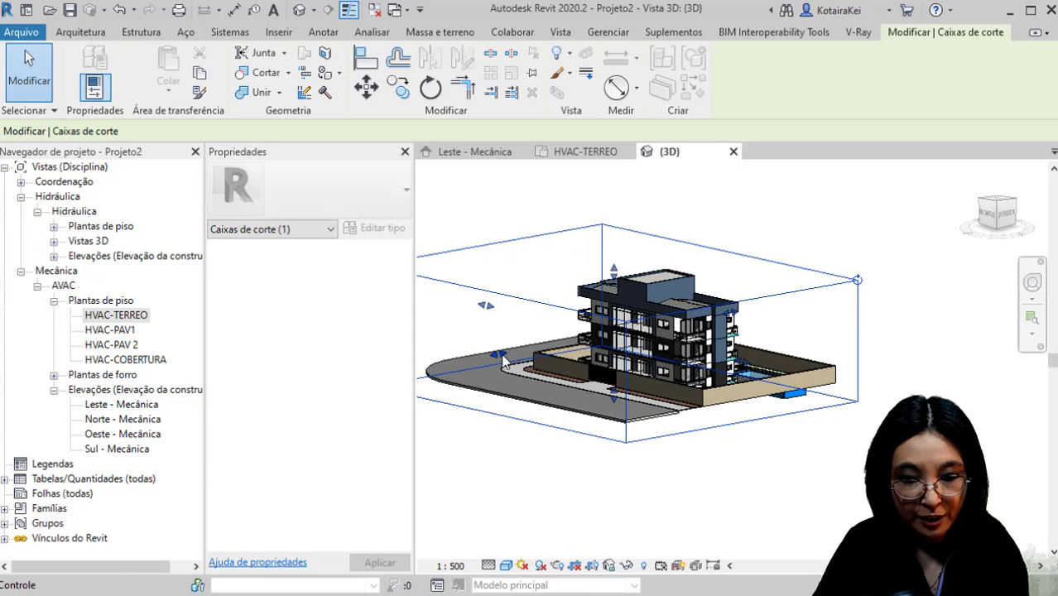
pyautogui.moveTo(500, 356); pyautogui.dragTo(615, 334)
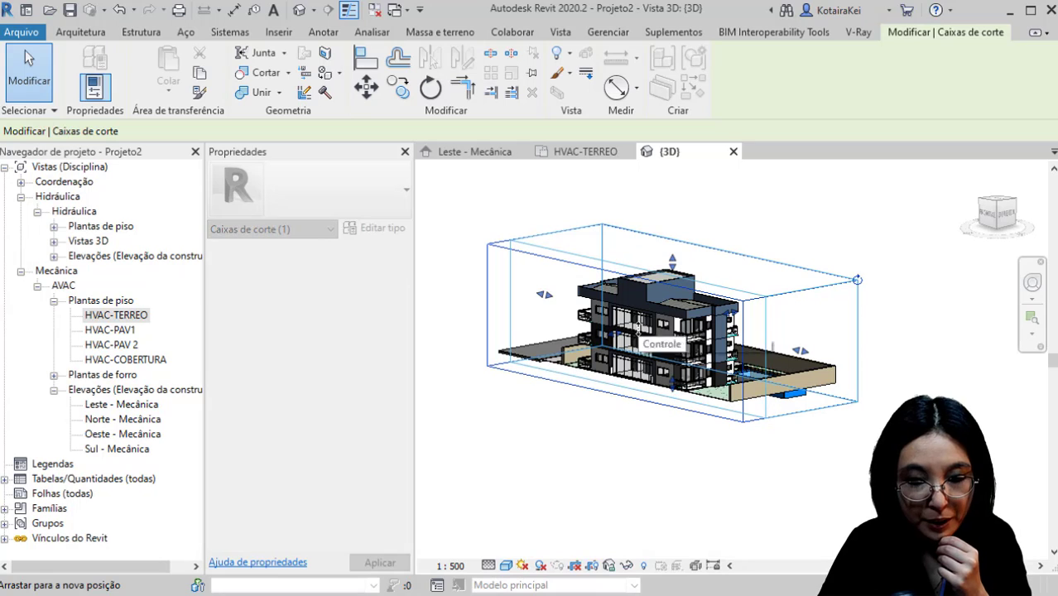
pyautogui.scroll(3, 638, 350)
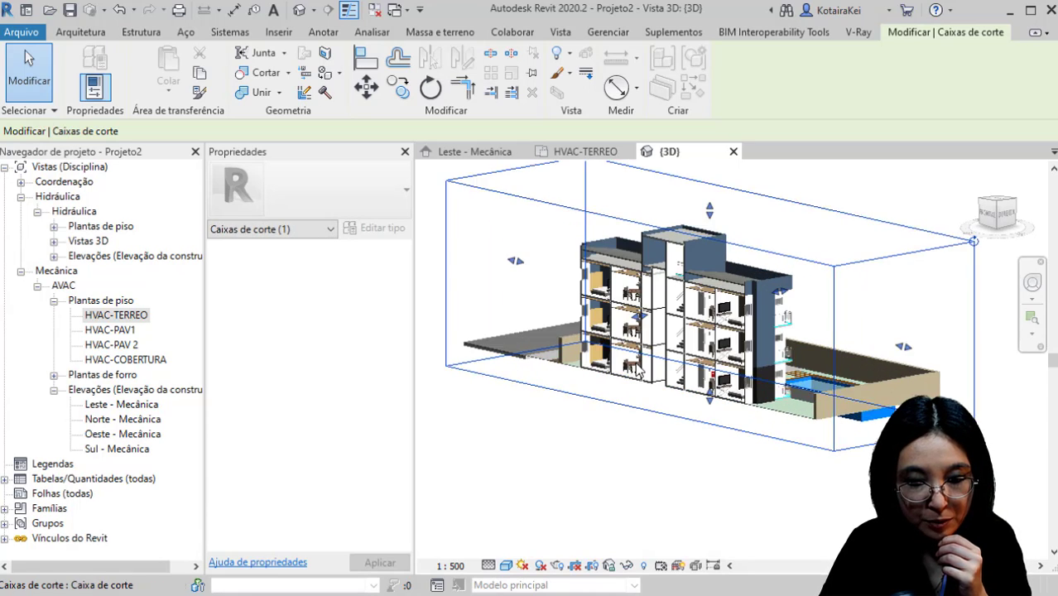
# Step: Examine the sectioned building's rooms, lowered ceilings, floor slabs, stairwell and shaft in the 3D view
pyautogui.scroll(2, 659, 415)
pyautogui.keyDown('shift'); pyautogui.moveTo(659, 416); pyautogui.dragTo(534, 428, button='middle'); pyautogui.keyUp('shift')
pyautogui.scroll(5, 611, 435)
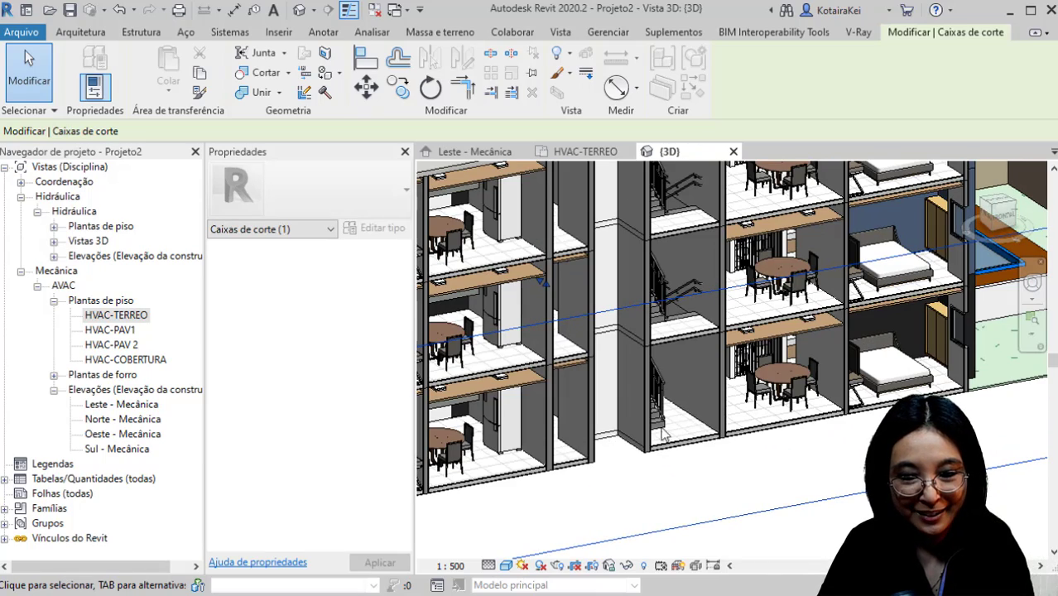
pyautogui.moveTo(725, 424); pyautogui.dragTo(571, 431, button='middle')
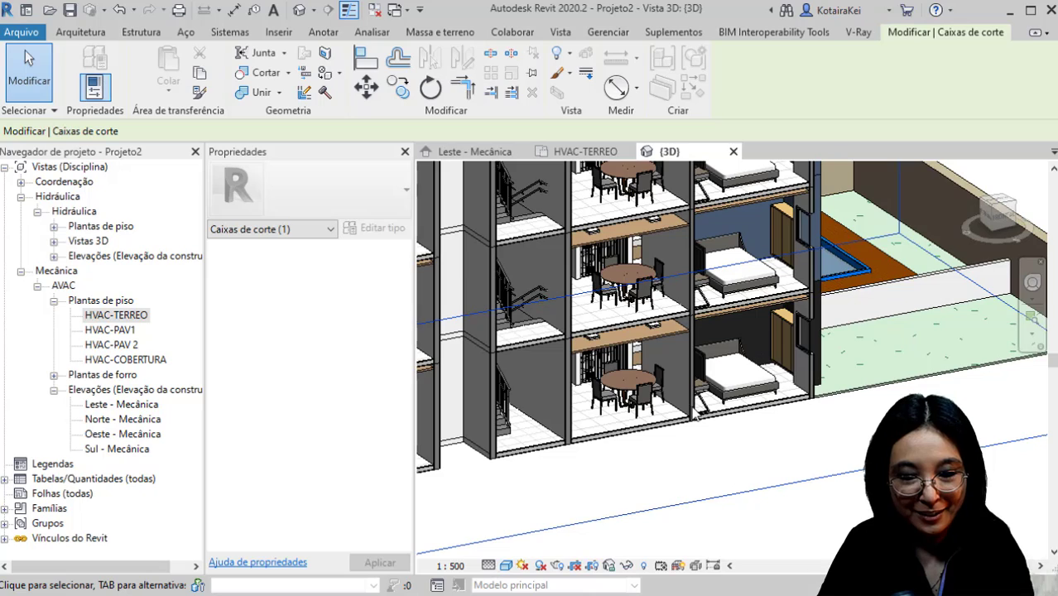
pyautogui.keyDown('shift'); pyautogui.moveTo(695, 414); pyautogui.dragTo(705, 501, button='middle'); pyautogui.keyUp('shift')
pyautogui.moveTo(617, 362); pyautogui.dragTo(633, 248, button='middle')
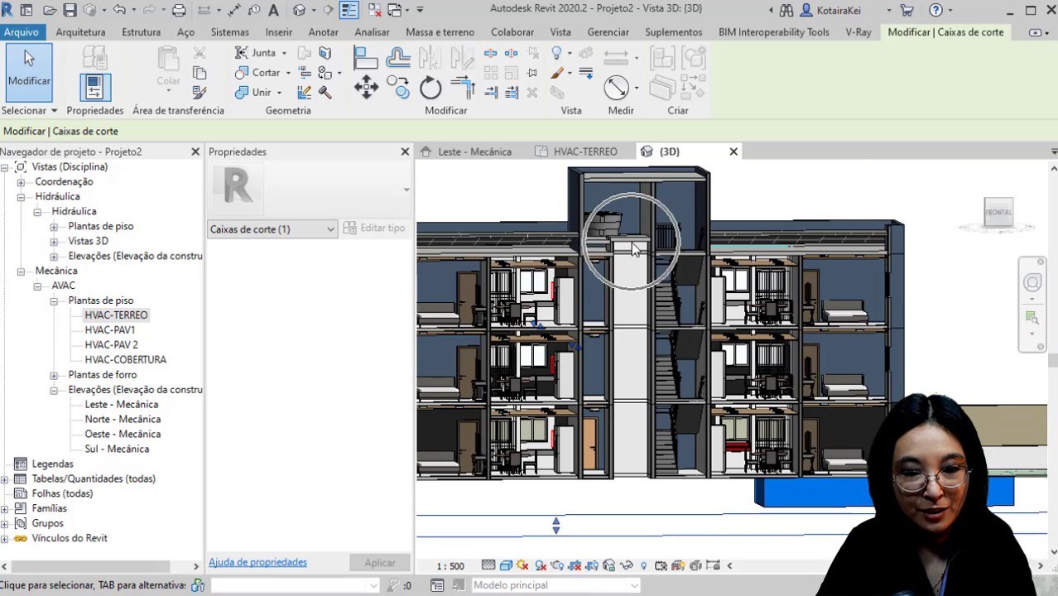
pyautogui.scroll(3, 630, 249)
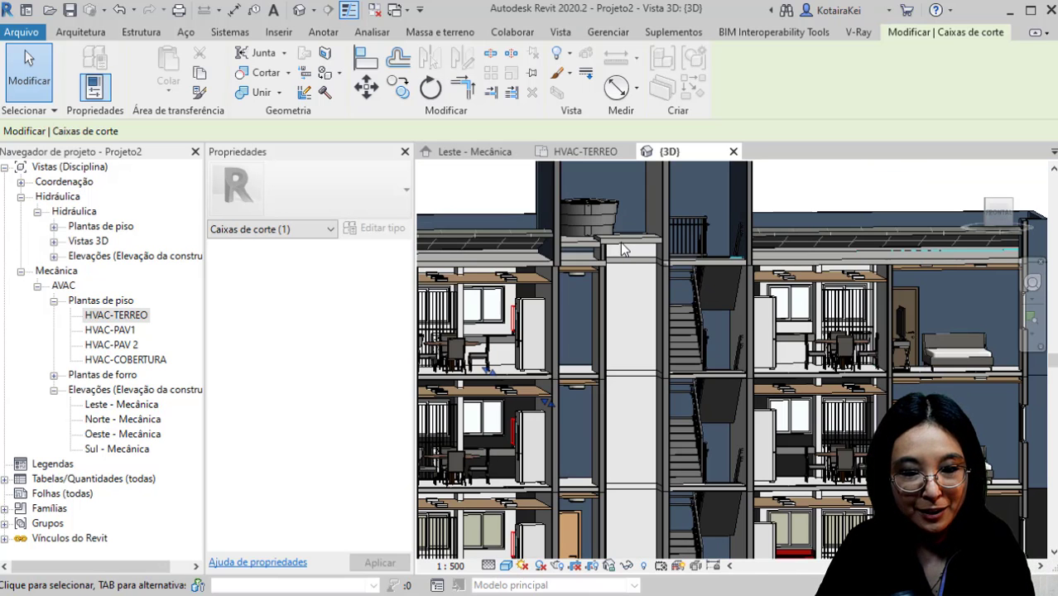
pyautogui.keyDown('shift'); pyautogui.moveTo(631, 327); pyautogui.dragTo(761, 311, button='middle'); pyautogui.keyUp('shift')
pyautogui.scroll(-2, 634, 284)
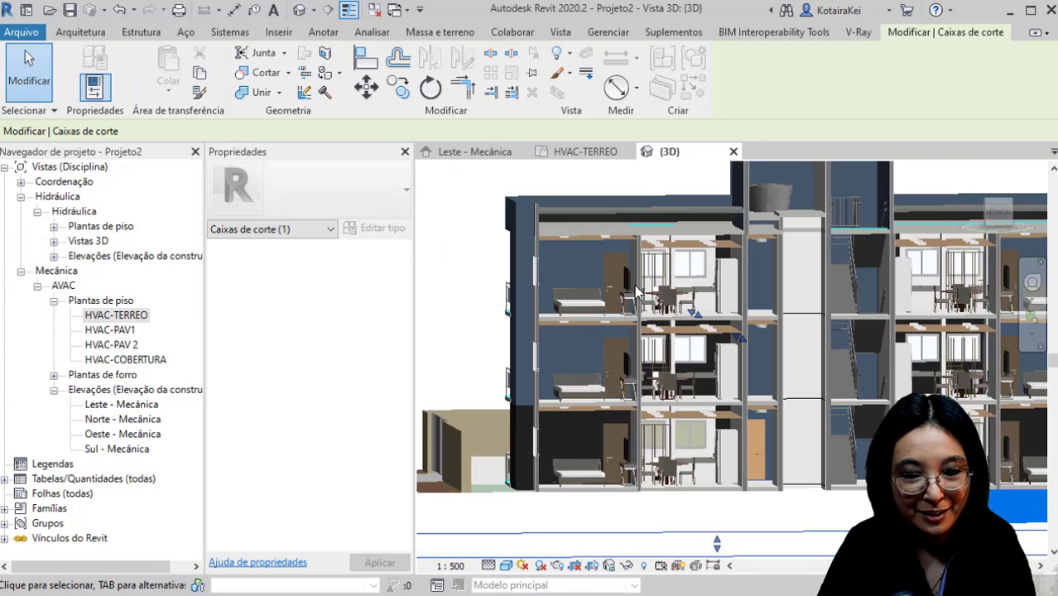
pyautogui.moveTo(689, 322); pyautogui.dragTo(652, 293, button='middle')
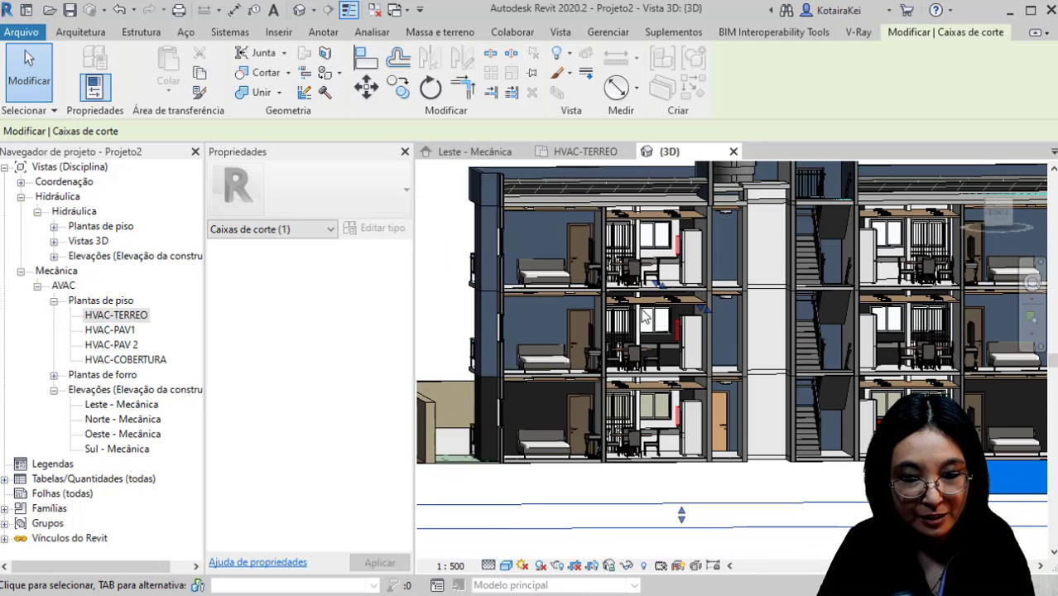
pyautogui.moveTo(815, 329); pyautogui.dragTo(779, 327, button='middle')
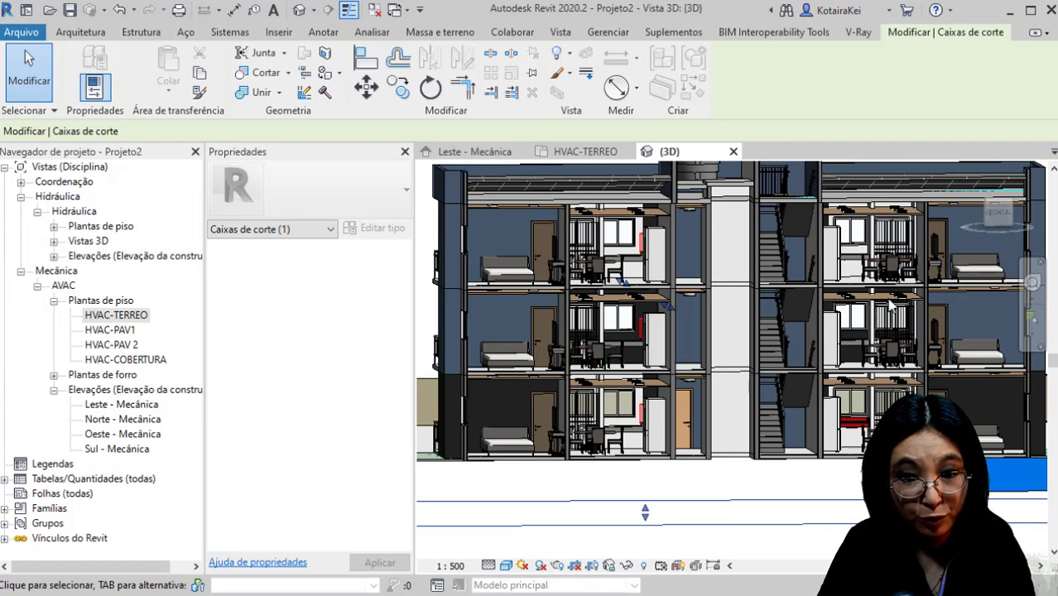
pyautogui.moveTo(961, 302); pyautogui.dragTo(867, 297, button='middle')
pyautogui.scroll(4, 868, 299)
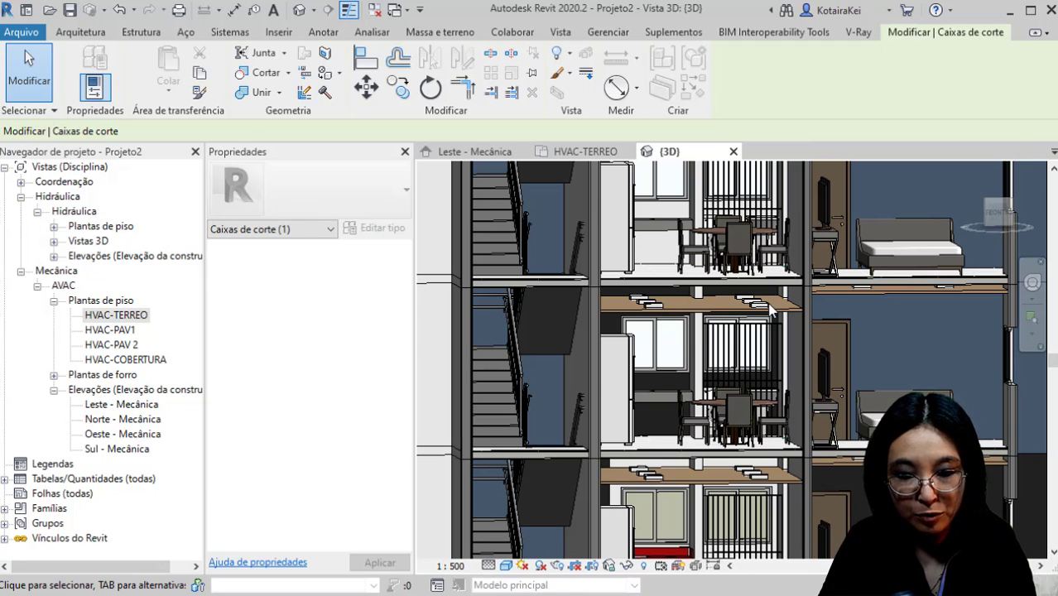
pyautogui.moveTo(621, 359); pyautogui.dragTo(849, 351, button='middle')
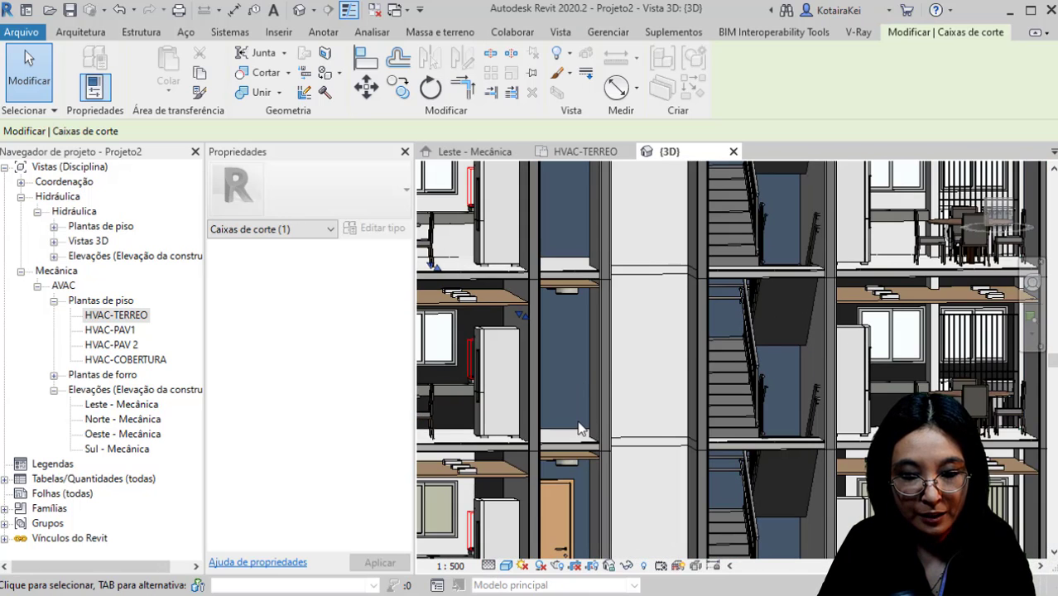
pyautogui.moveTo(588, 490); pyautogui.dragTo(661, 340, button='middle')
pyautogui.press('ctrl')
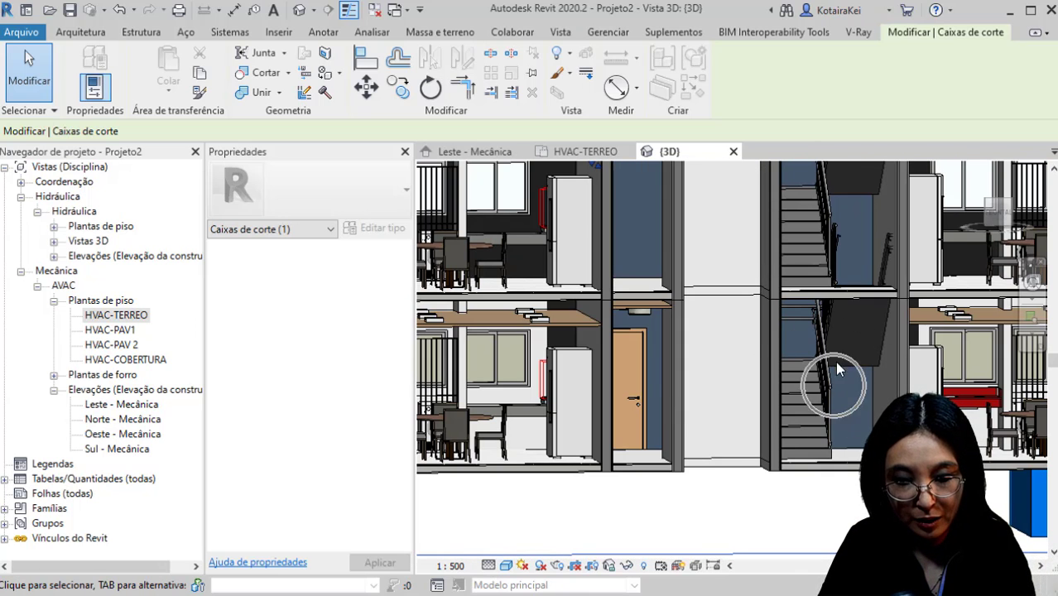
pyautogui.press('ctrl')
pyautogui.press('ctrl')
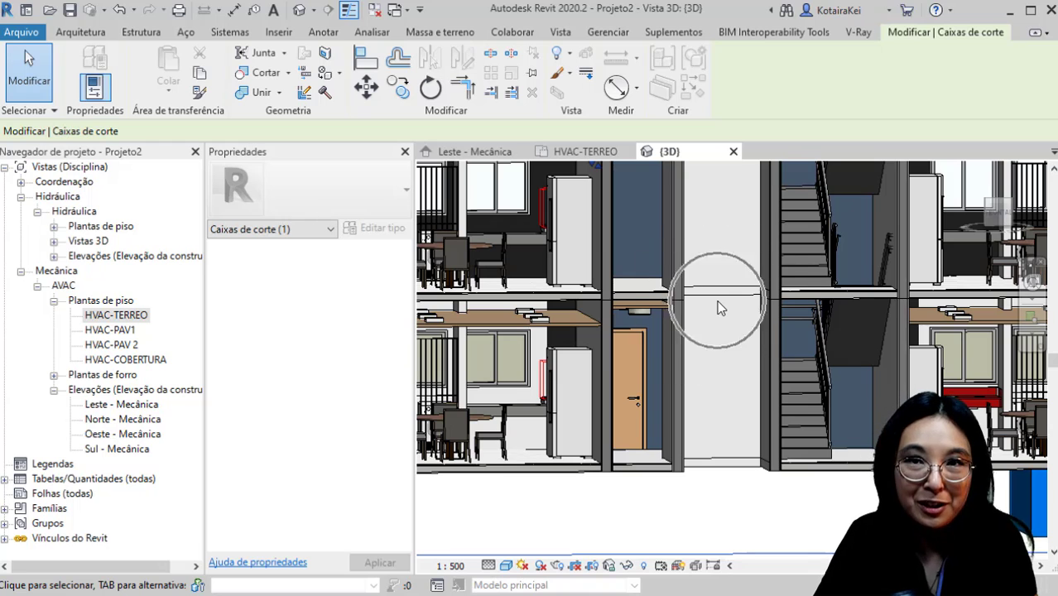
pyautogui.press('ctrl')
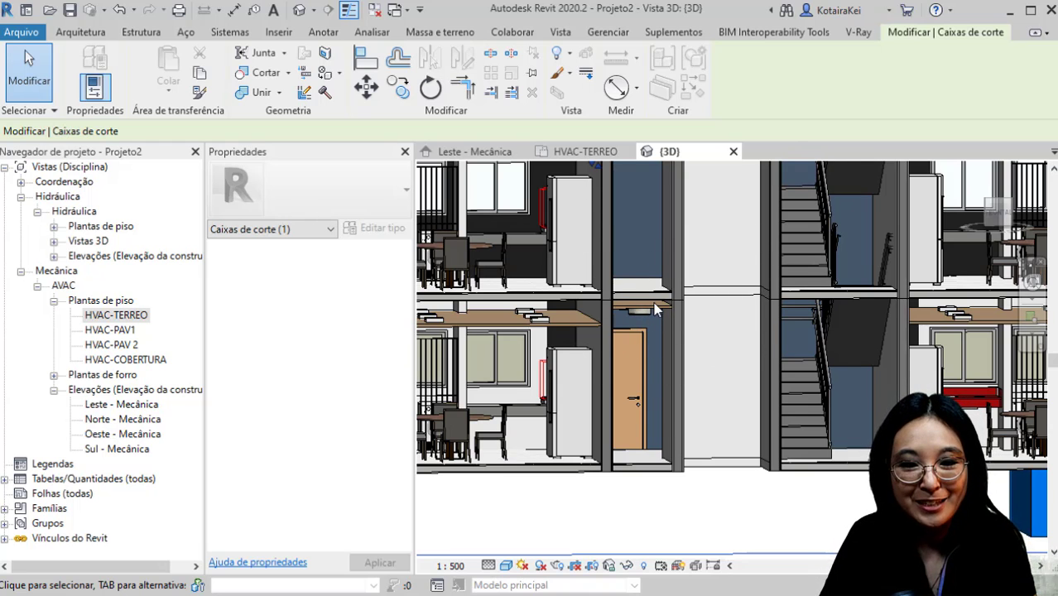
# Step: Push the section box's street-side face back out past the facade and pull the pool-side end face inward to cut through the bedrooms
pyautogui.scroll(-10, 654, 308)
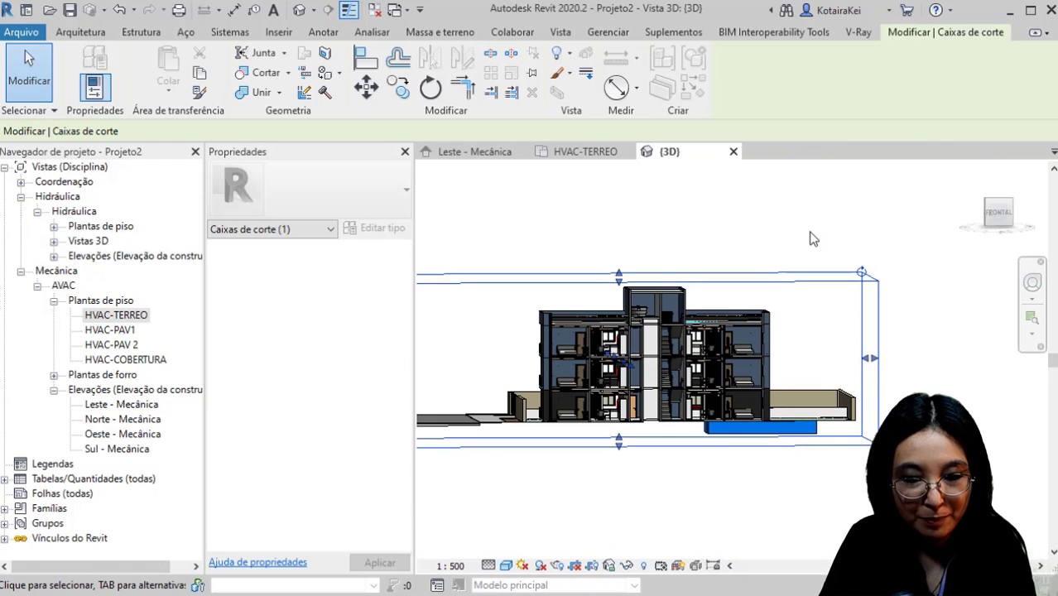
pyautogui.keyDown('shift'); pyautogui.moveTo(763, 347); pyautogui.dragTo(621, 382, button='middle'); pyautogui.keyUp('shift')
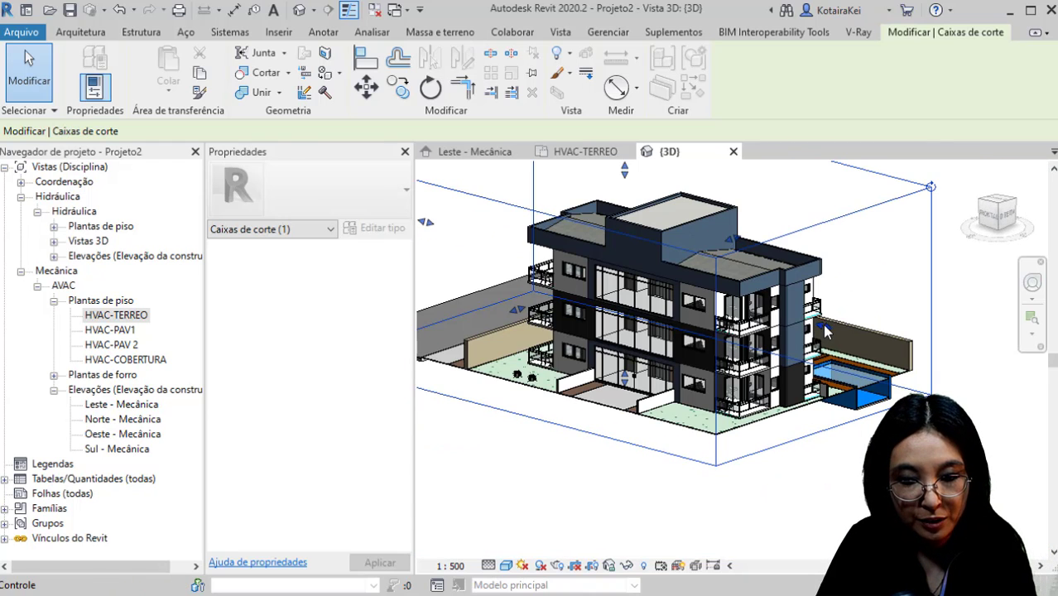
pyautogui.moveTo(826, 331); pyautogui.dragTo(809, 338)
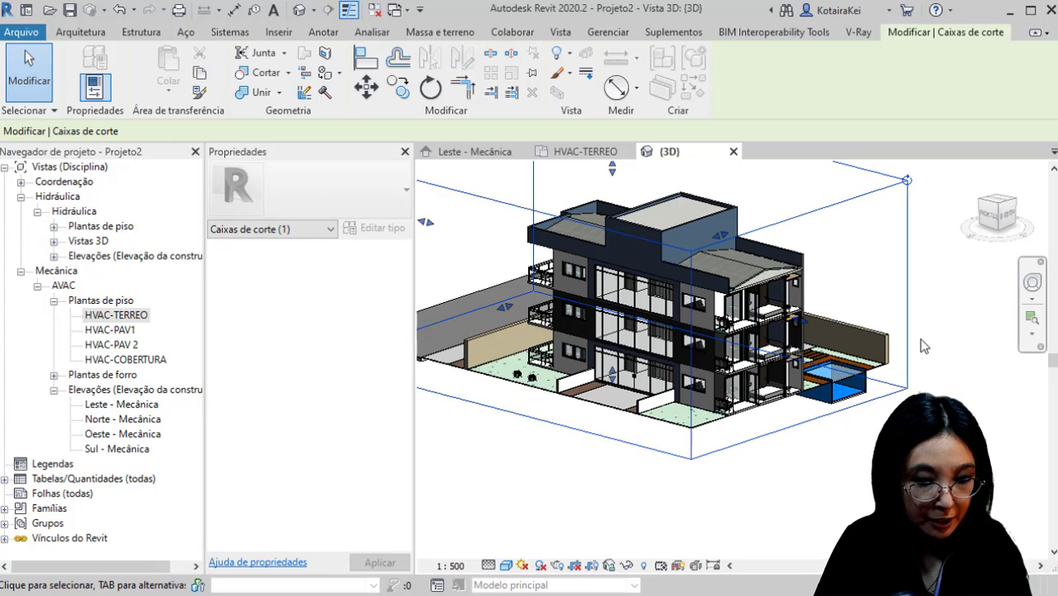
pyautogui.scroll(4, 783, 389)
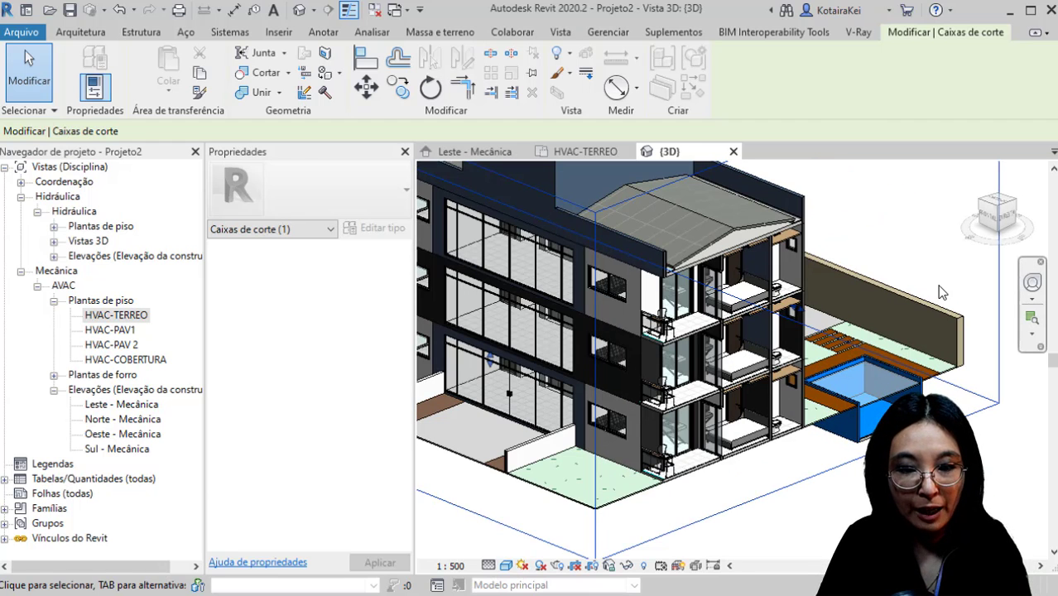
pyautogui.scroll(1, 917, 267)
pyautogui.moveTo(917, 267); pyautogui.dragTo(902, 325, button='middle')
pyautogui.scroll(-2, 891, 319)
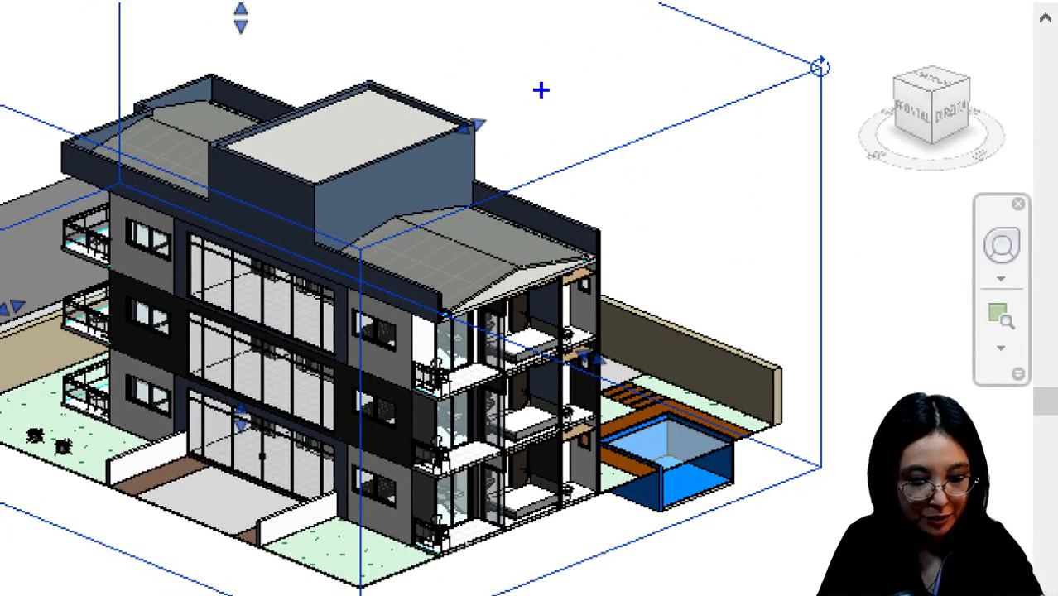
pyautogui.press('r')
pyautogui.moveTo(577, 39)
pyautogui.mouseDown()
pyautogui.moveTo(584, 69)
pyautogui.moveTo(553, 25)
pyautogui.mouseUp()
pyautogui.moveTo(514, 51); pyautogui.dragTo(465, 51)
pyautogui.moveTo(530, 91); pyautogui.dragTo(525, 145)
pyautogui.moveTo(604, 114); pyautogui.dragTo(625, 121)
pyautogui.moveTo(660, 58); pyautogui.dragTo(686, 49)
pyautogui.moveTo(619, 14); pyautogui.dragTo(629, 7)
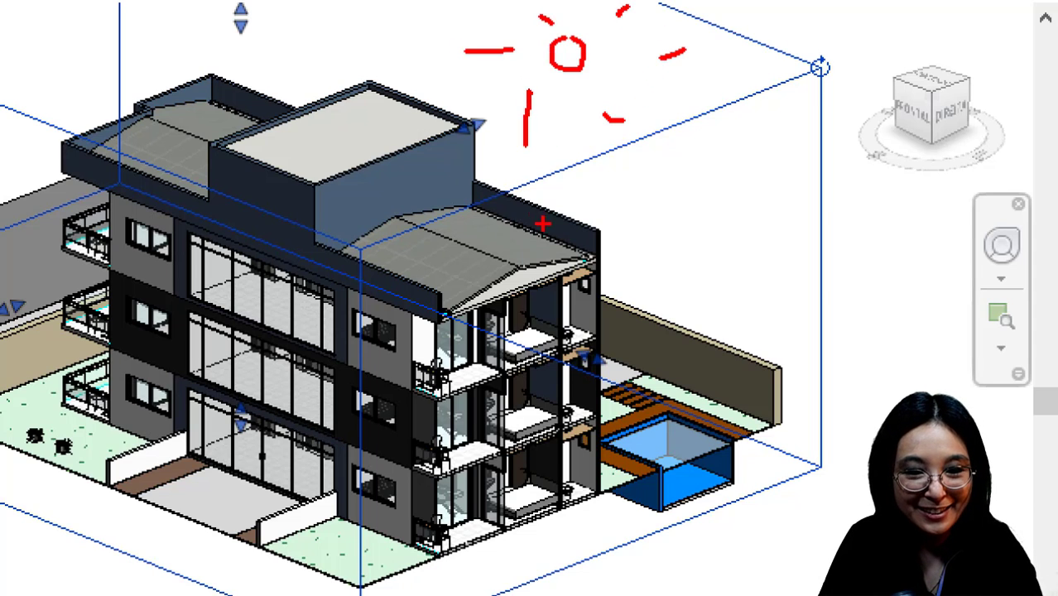
pyautogui.moveTo(561, 105); pyautogui.dragTo(563, 192)
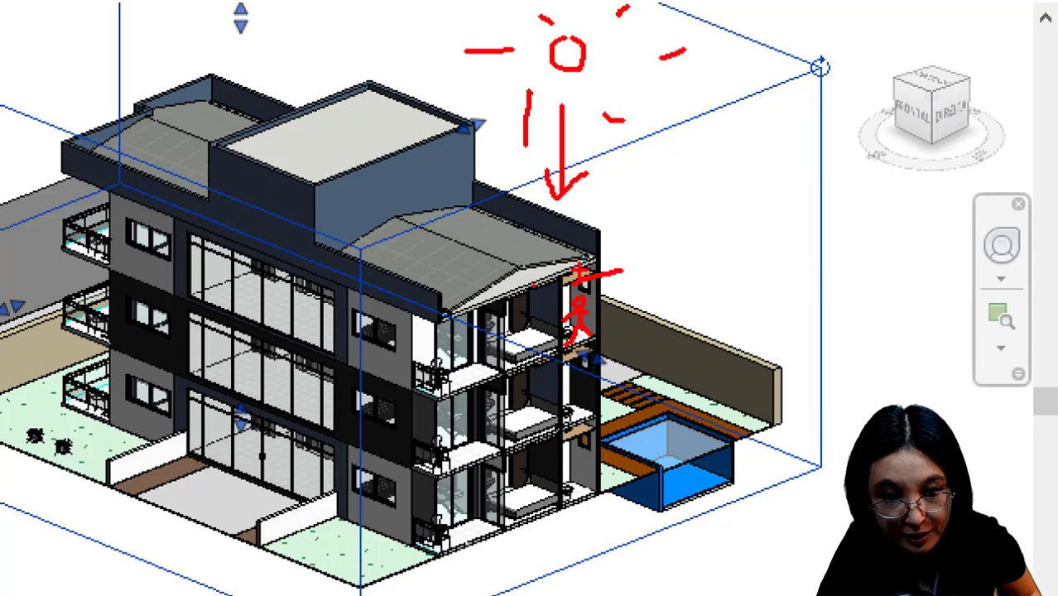
pyautogui.moveTo(580, 269); pyautogui.dragTo(633, 247)
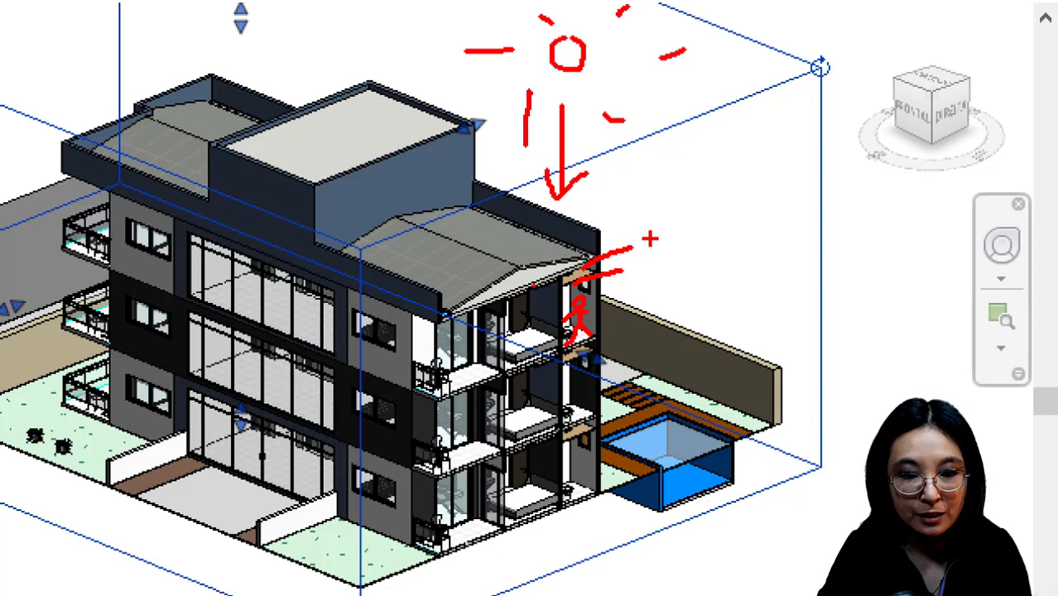
pyautogui.moveTo(591, 351); pyautogui.dragTo(611, 346)
pyautogui.moveTo(588, 427); pyautogui.dragTo(615, 417)
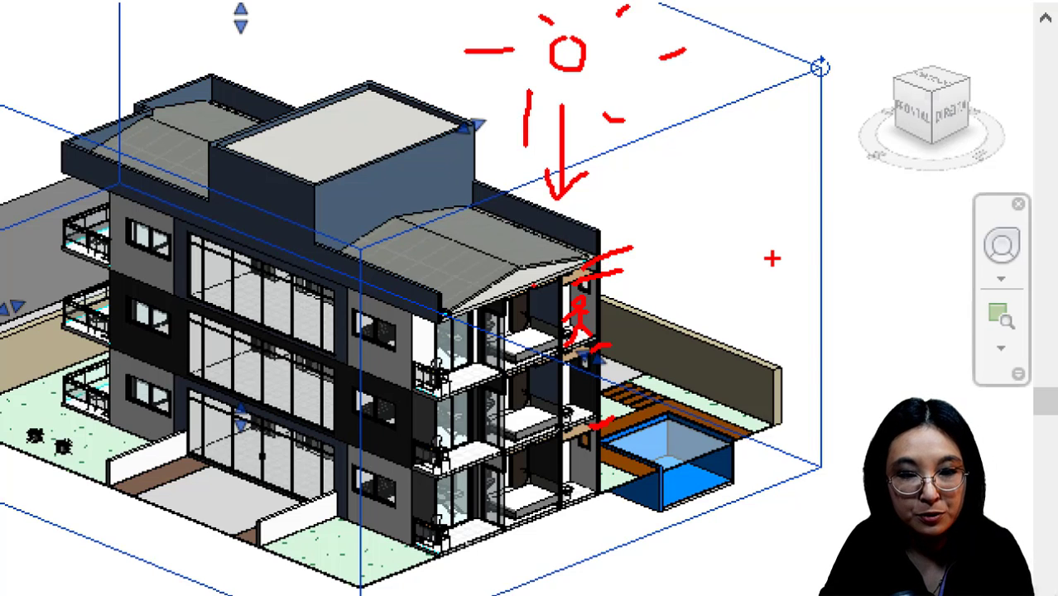
pyautogui.press('Escape')
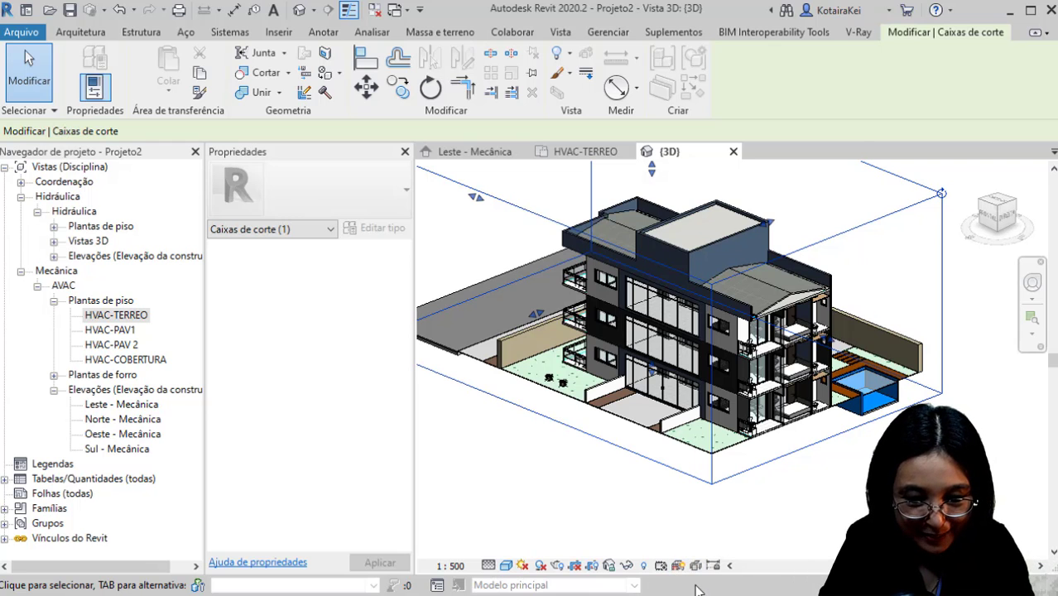
# Step: Deselect the section box and turn off Caixa de corte for the 3D view
pyautogui.click(646, 549)
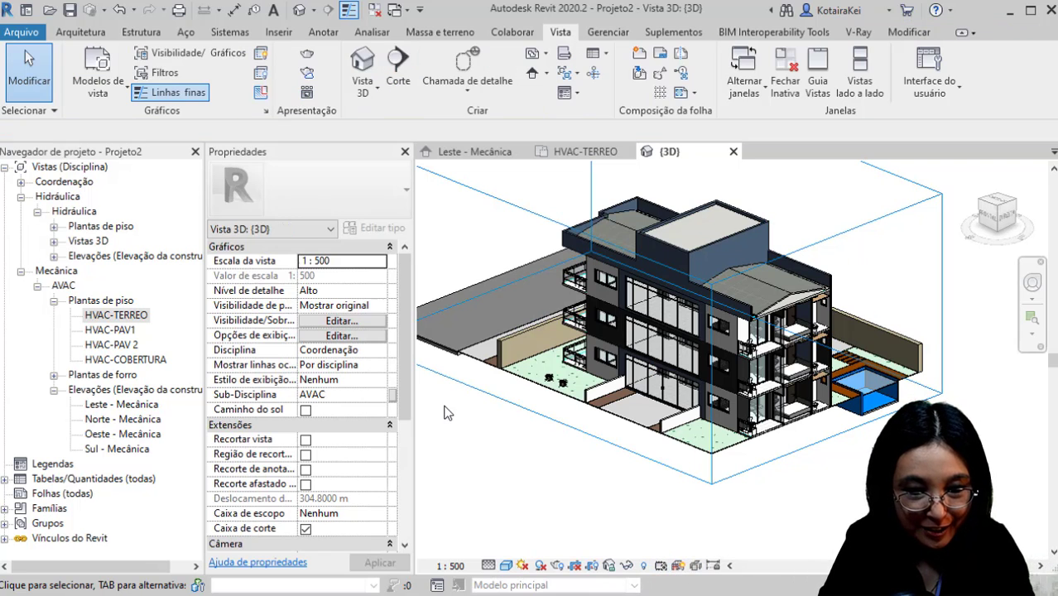
pyautogui.click(305, 528)
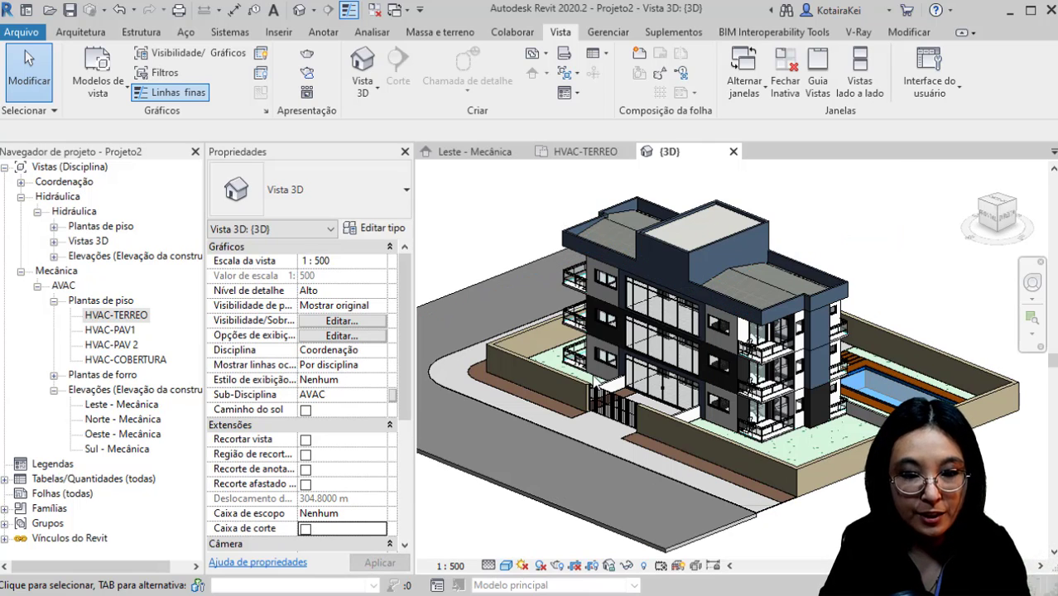
# Step: Find the {3D} view under Coordenação > AVAC, set its discipline to Mecânica, and locate it in the Mecânica > AVAC branch
pyautogui.click(21, 182)
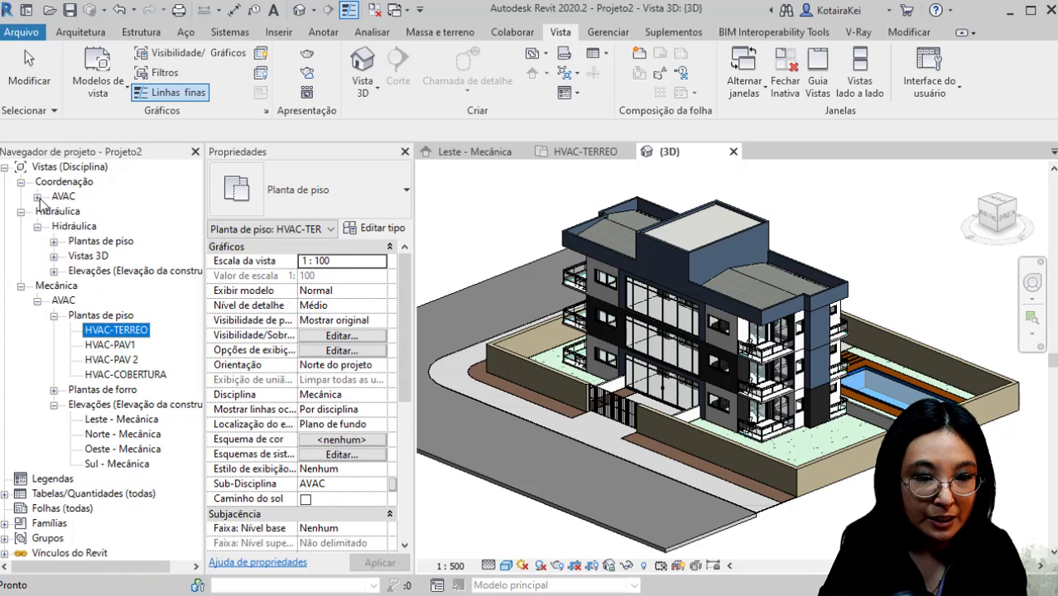
pyautogui.click(36, 196)
pyautogui.click(53, 211)
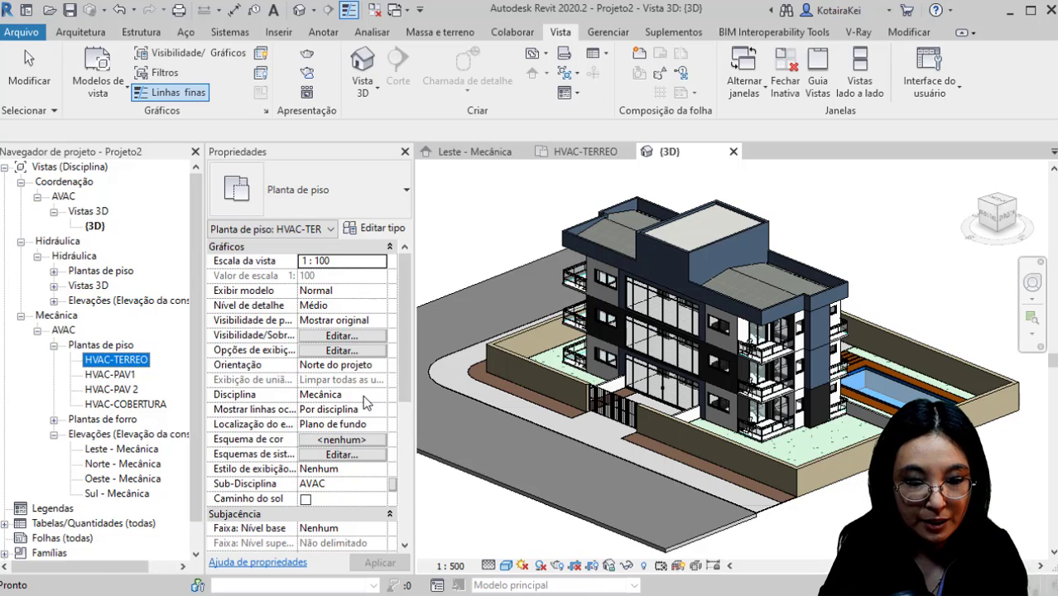
pyautogui.click(114, 221)
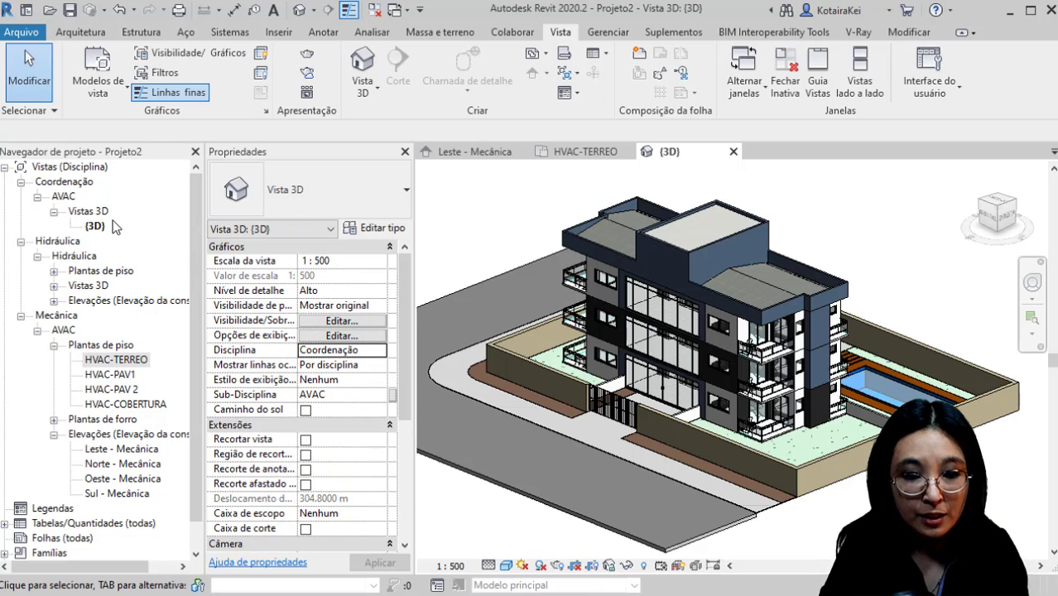
pyautogui.click(374, 349)
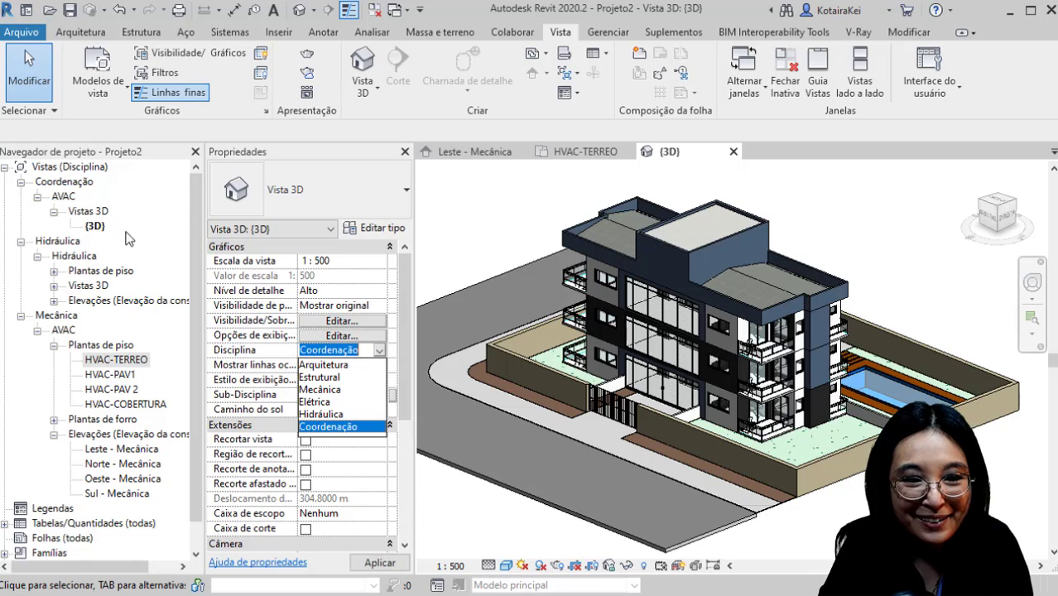
pyautogui.click(323, 389)
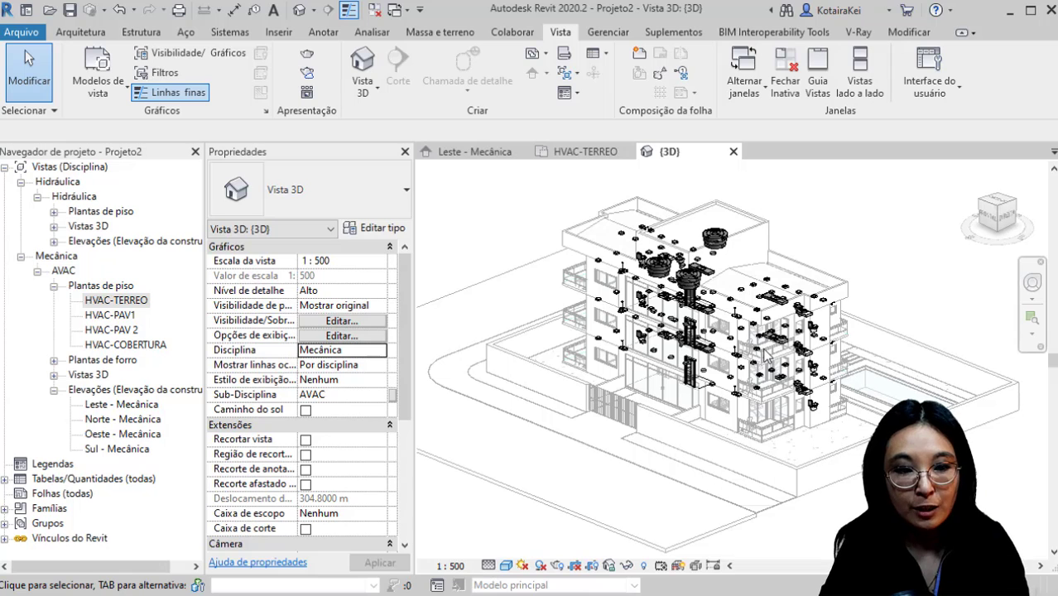
pyautogui.click(54, 375)
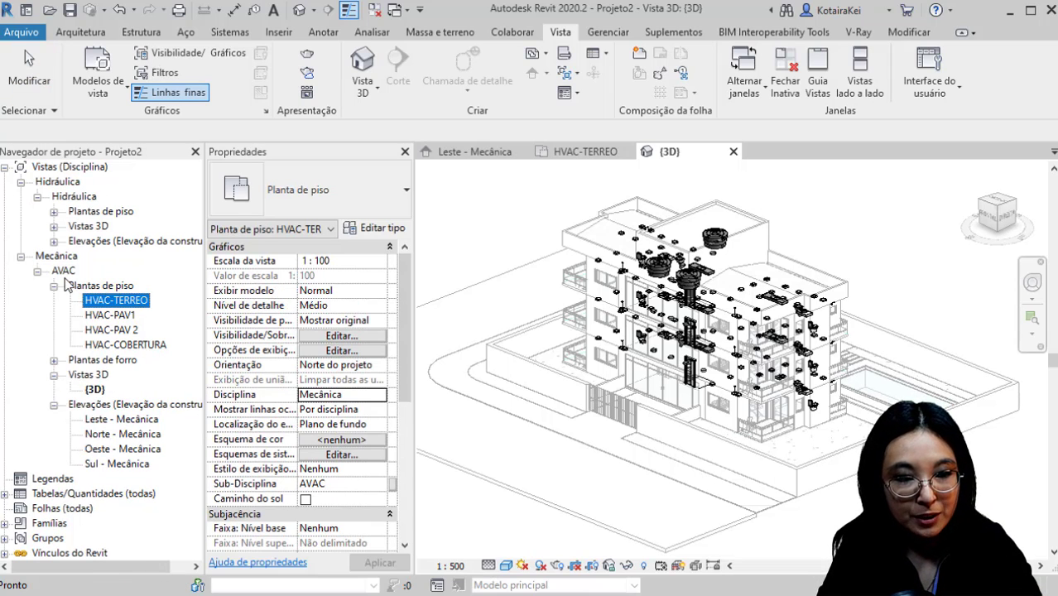
pyautogui.click(453, 257)
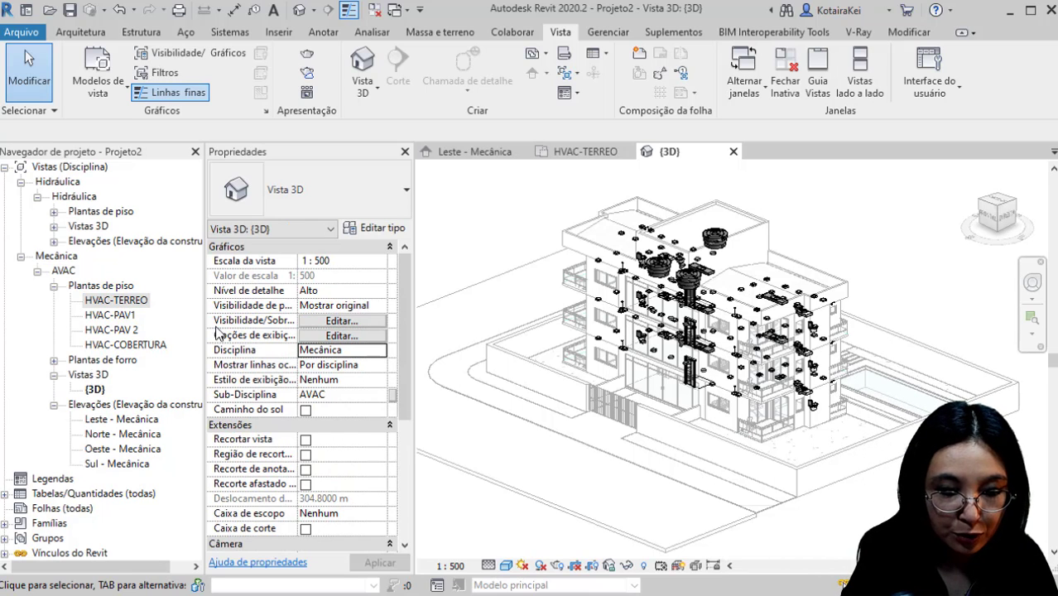
# Step: Open the Leste - Mecânica elevation and review the HVAC levels against the linked architectural levels
pyautogui.doubleClick(131, 420)
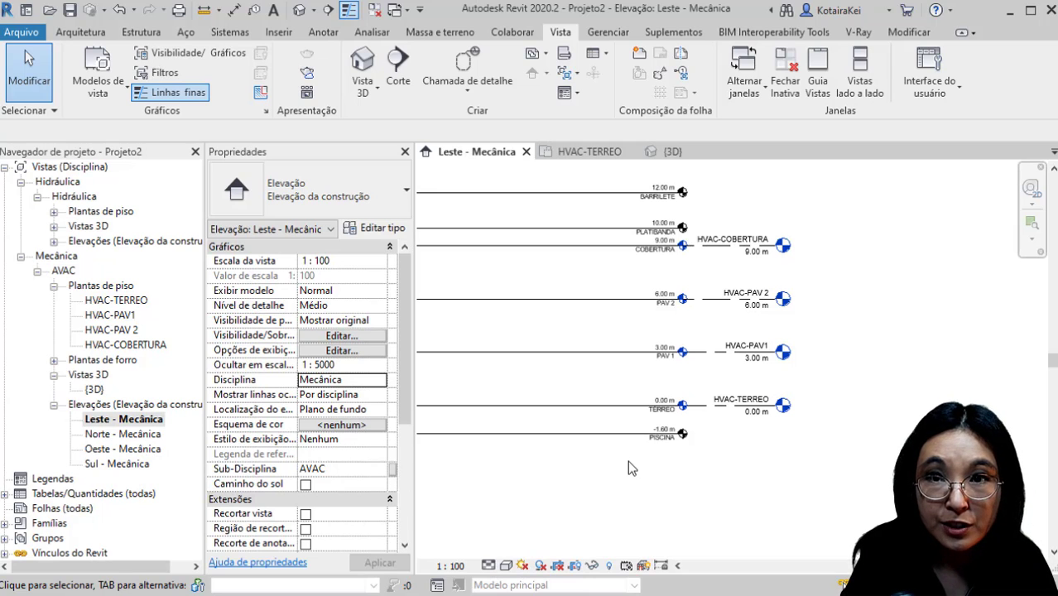
pyautogui.click(746, 368)
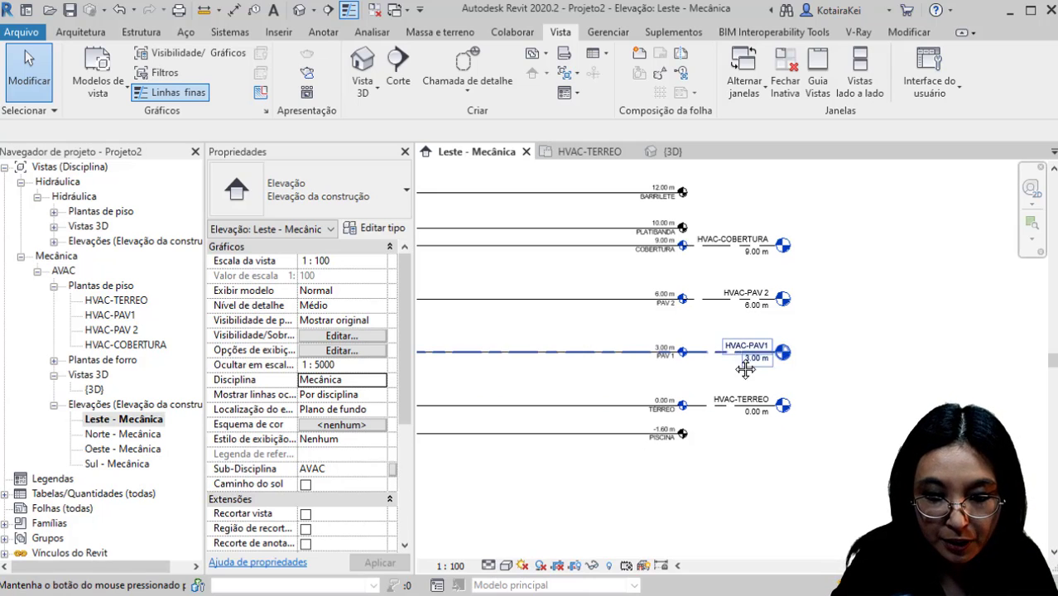
pyautogui.moveTo(745, 370); pyautogui.dragTo(700, 357, button='middle')
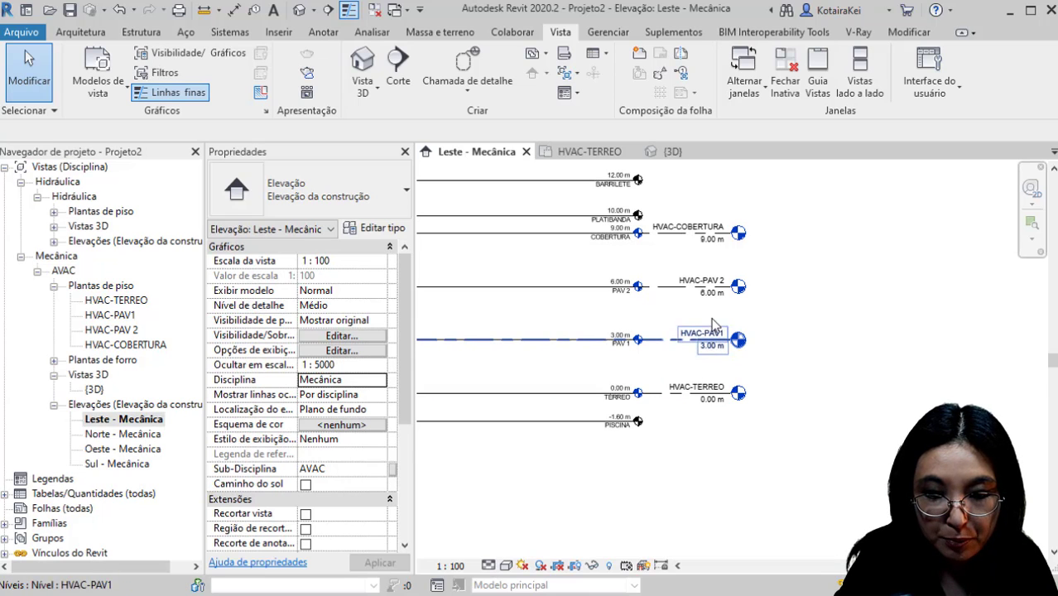
pyautogui.click(715, 293)
pyautogui.moveTo(646, 484); pyautogui.dragTo(839, 477, button='middle')
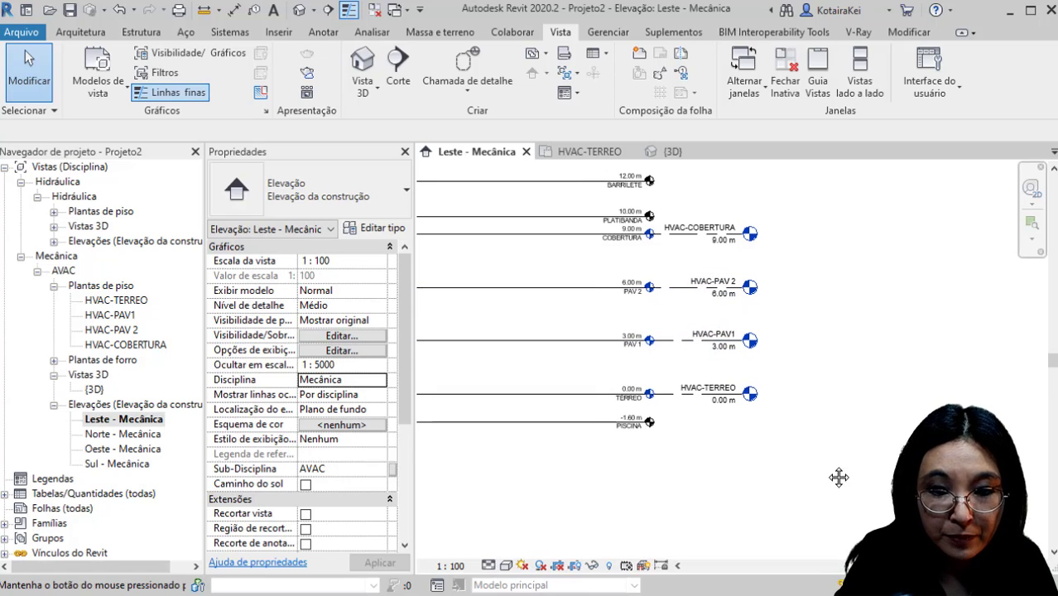
# Step: Examine the linked building's floors, stairs and bathroom fixtures across the Leste - Mecânica elevation
pyautogui.moveTo(571, 488); pyautogui.dragTo(819, 472, button='middle')
pyautogui.moveTo(732, 470); pyautogui.dragTo(824, 458, button='middle')
pyautogui.moveTo(549, 461); pyautogui.dragTo(811, 479, button='middle')
pyautogui.moveTo(559, 466); pyautogui.dragTo(585, 468, button='middle')
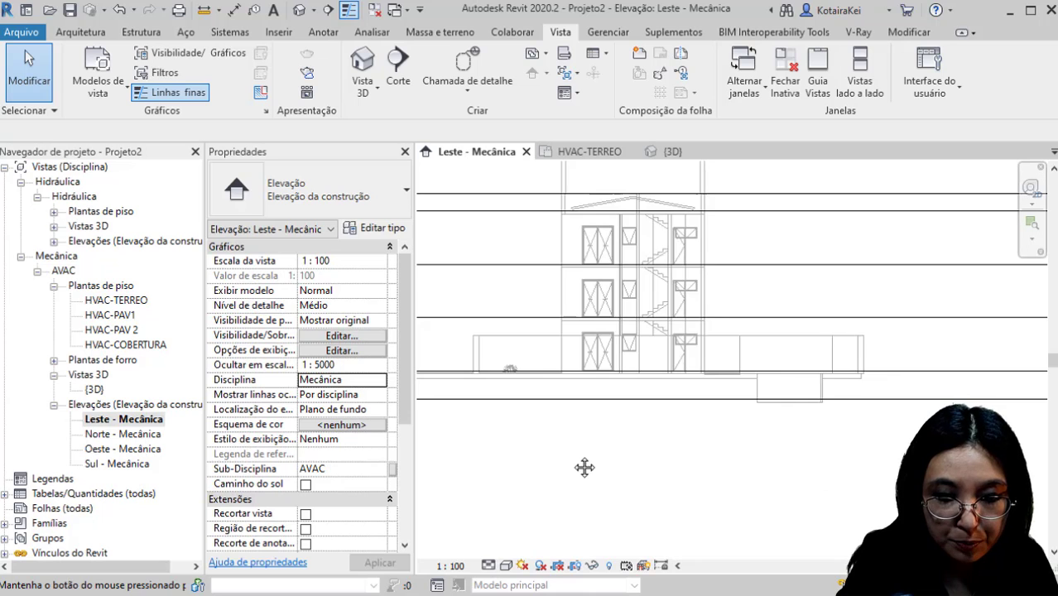
pyautogui.moveTo(651, 414); pyautogui.dragTo(502, 433, button='middle')
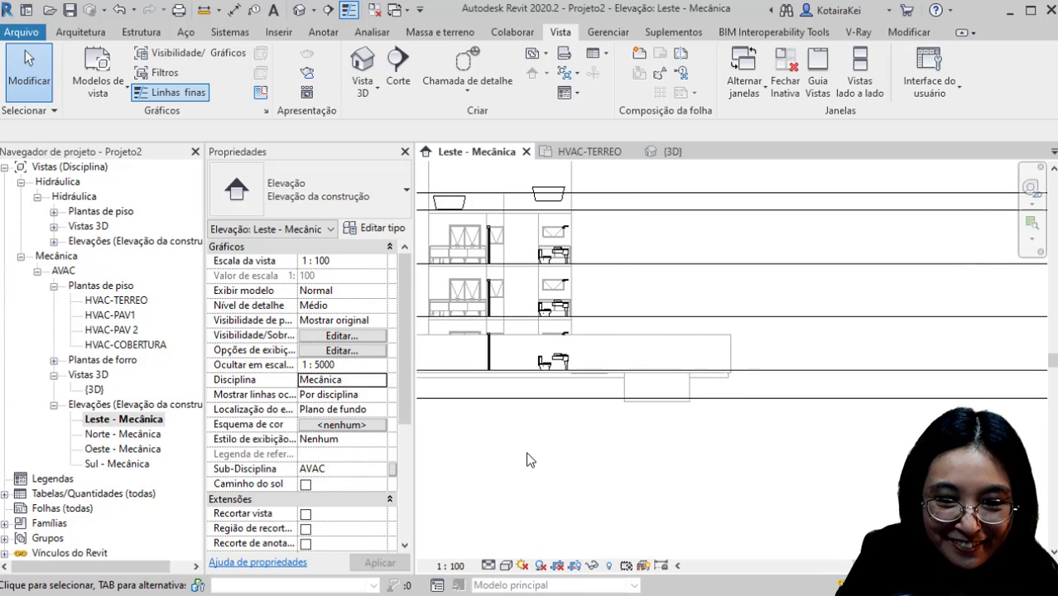
pyautogui.scroll(-1, 530, 456)
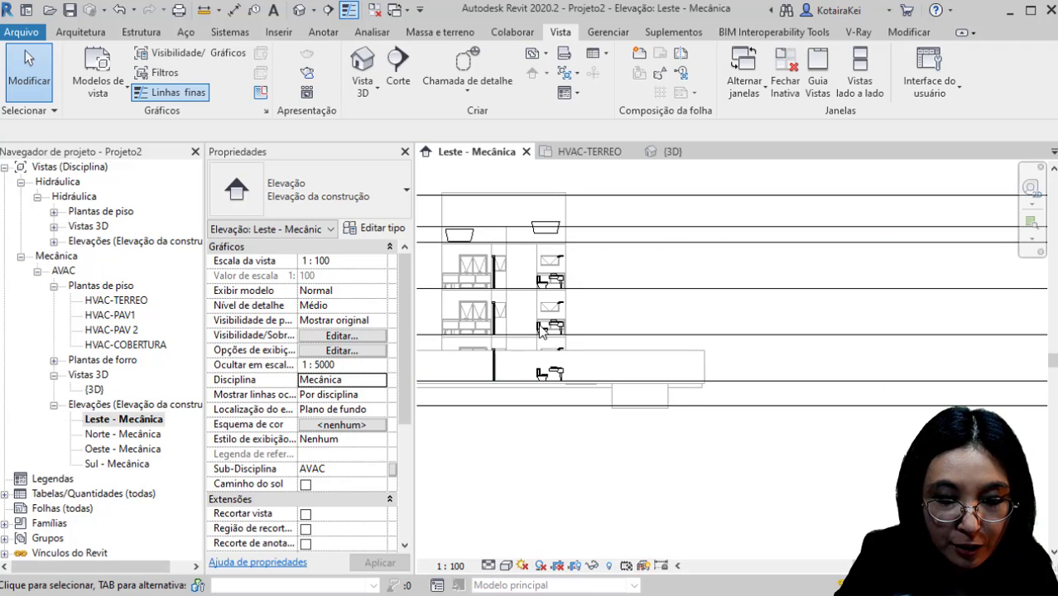
pyautogui.scroll(3, 542, 333)
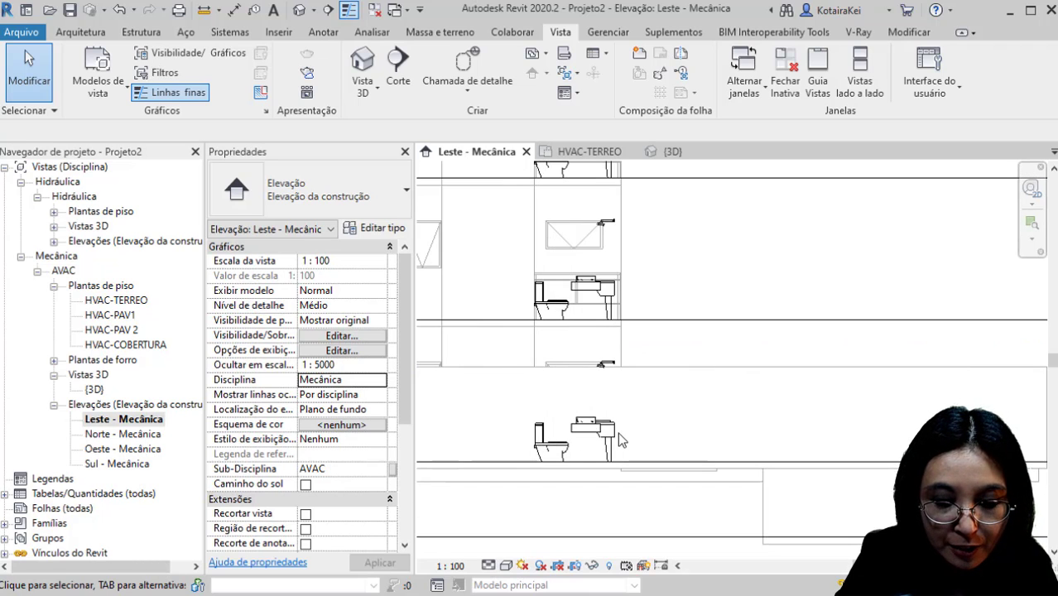
pyautogui.scroll(-2, 619, 437)
pyautogui.scroll(-1, 623, 439)
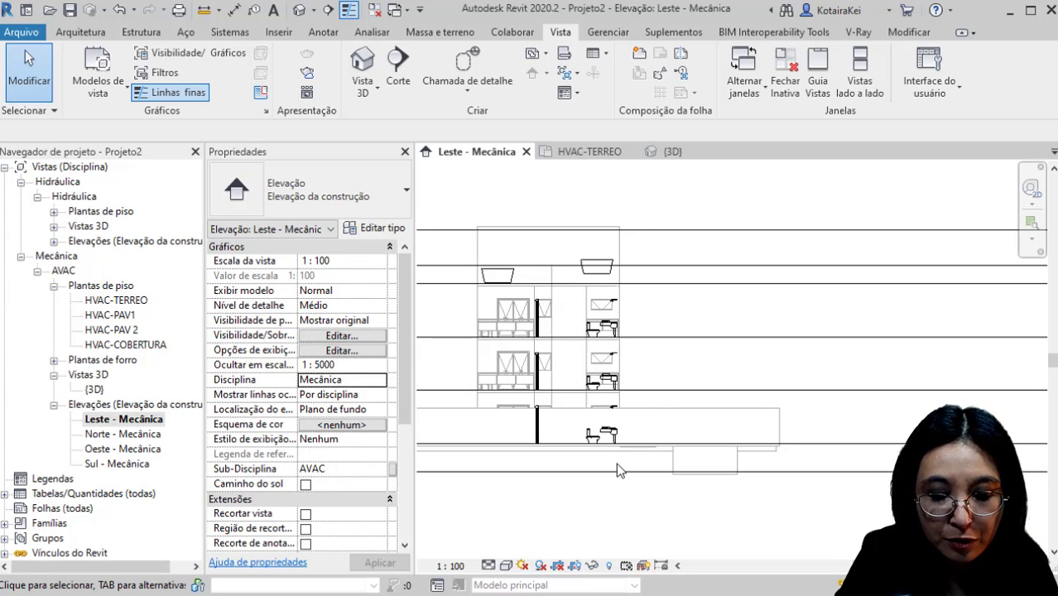
# Step: Draw a vertical section through the stacked bathrooms, from above the roof to below the PISCINA level
pyautogui.click(398, 62)
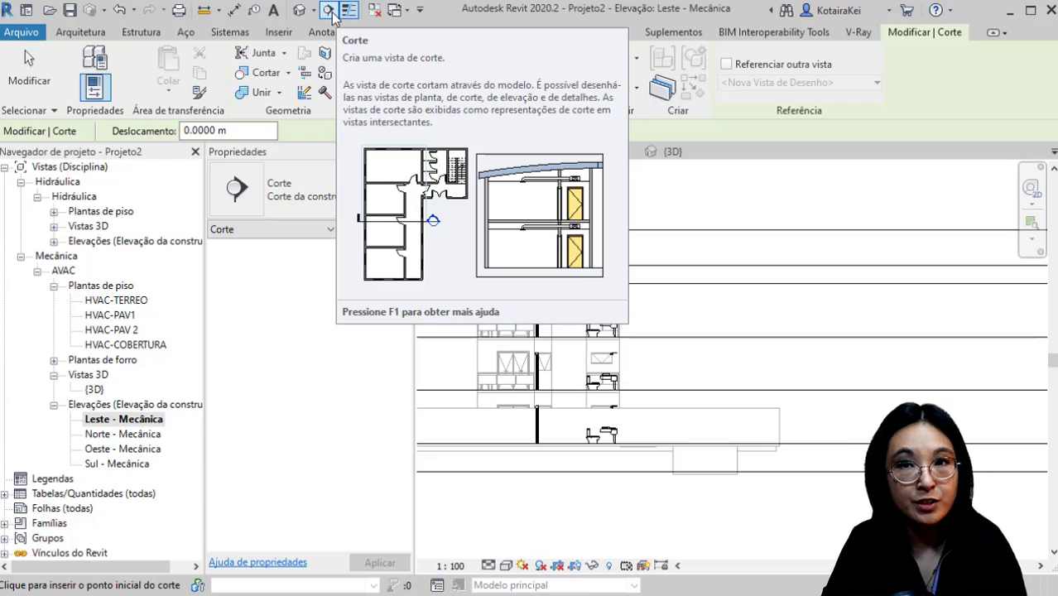
pyautogui.click(607, 192)
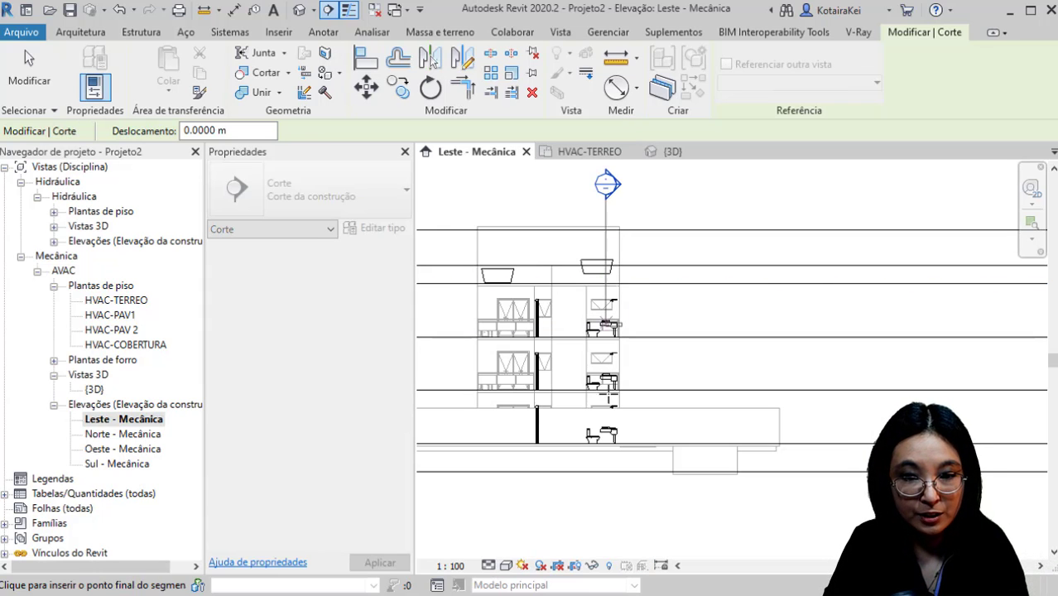
pyautogui.click(606, 509)
pyautogui.press('Escape')
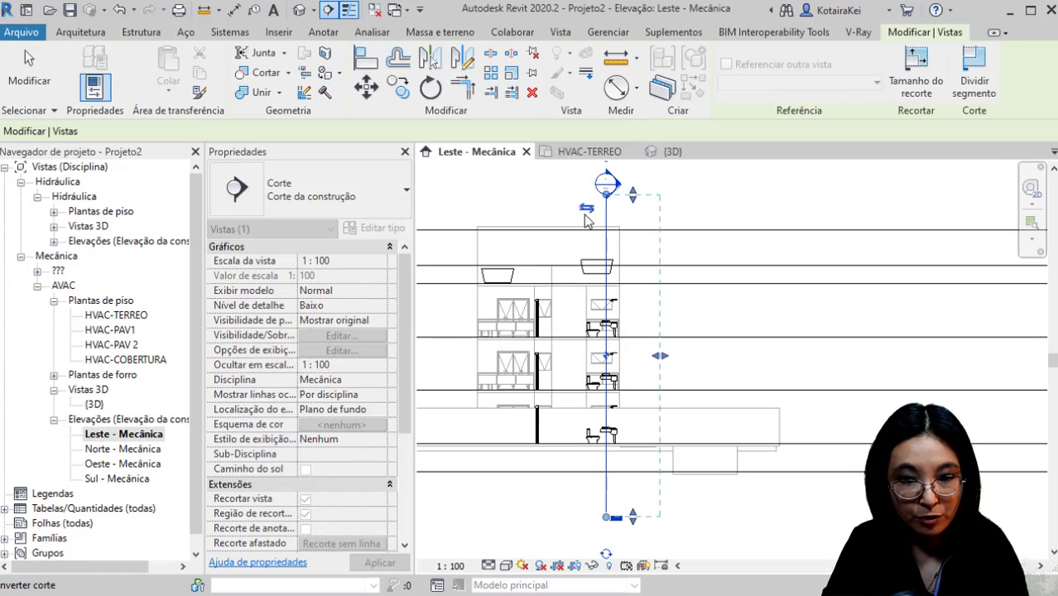
# Step: Flip the section's viewing direction and pull its far clip boundary in close to the cutting line
pyautogui.click(585, 212)
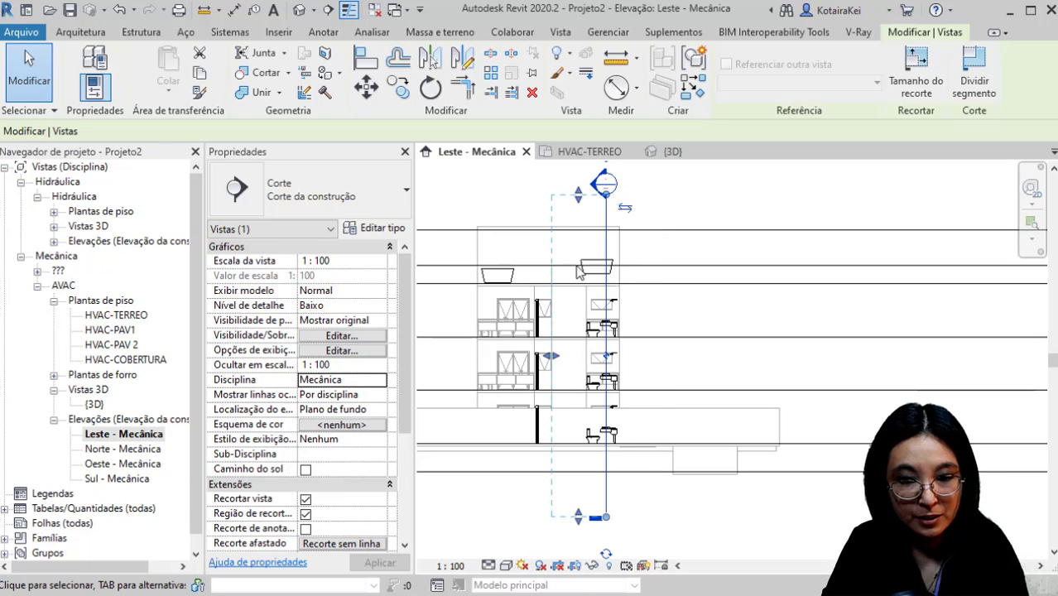
pyautogui.moveTo(557, 365); pyautogui.dragTo(597, 361)
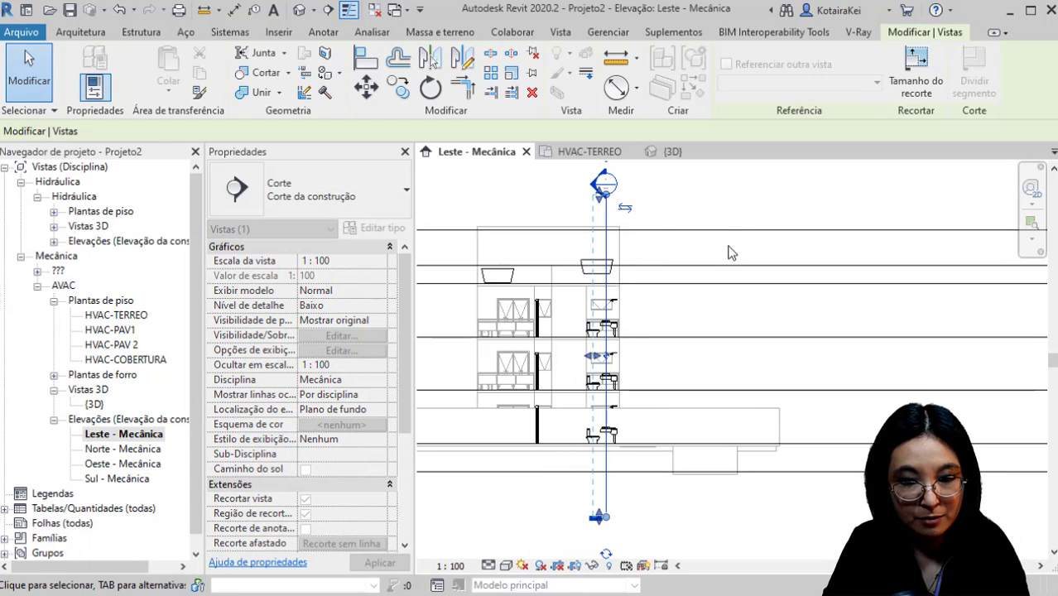
pyautogui.click(531, 178)
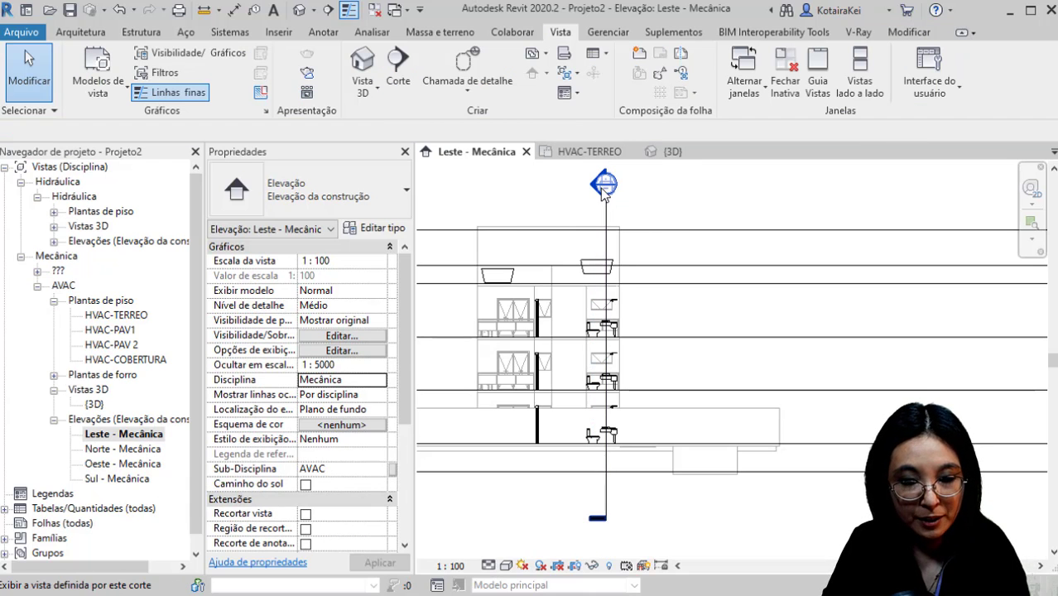
# Step: Open the new section view and measure vertically from the PAV 2 floor to the bathroom ceiling
pyautogui.doubleClick(602, 183)
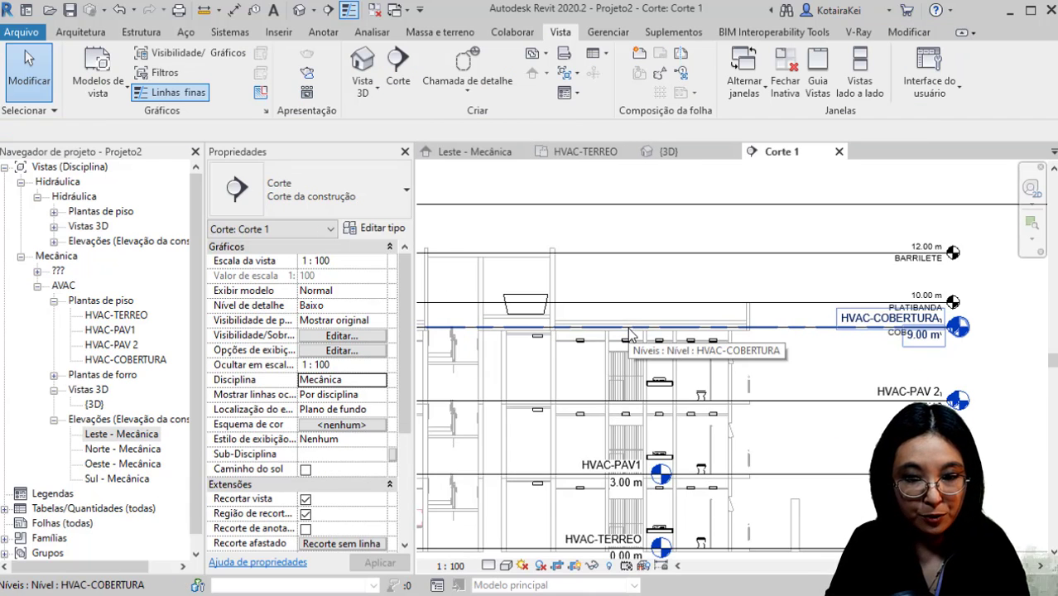
pyautogui.scroll(3, 499, 350)
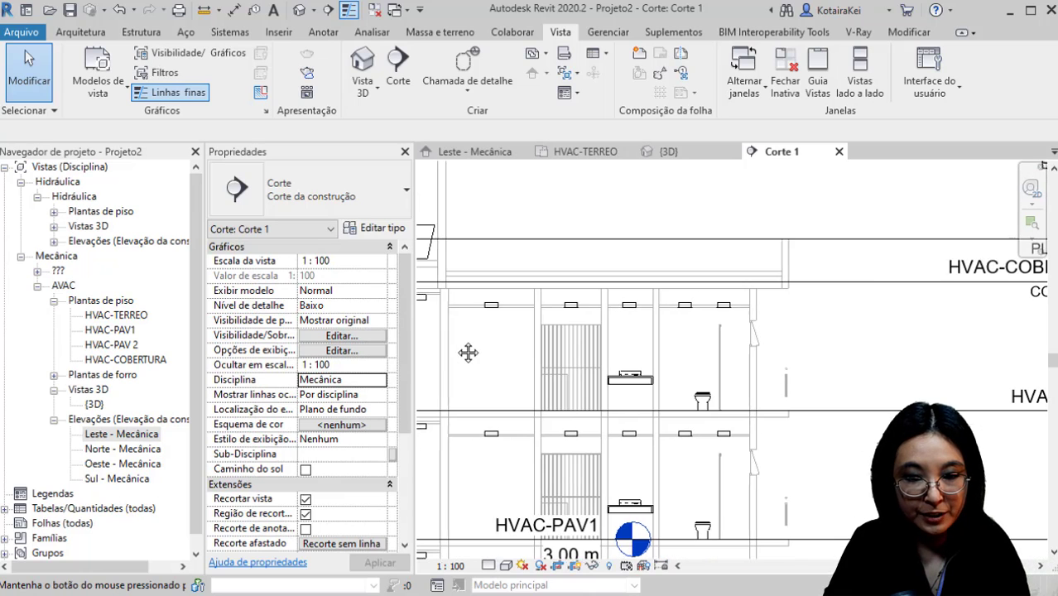
pyautogui.moveTo(469, 353); pyautogui.dragTo(466, 353, button='middle')
pyautogui.click(709, 313)
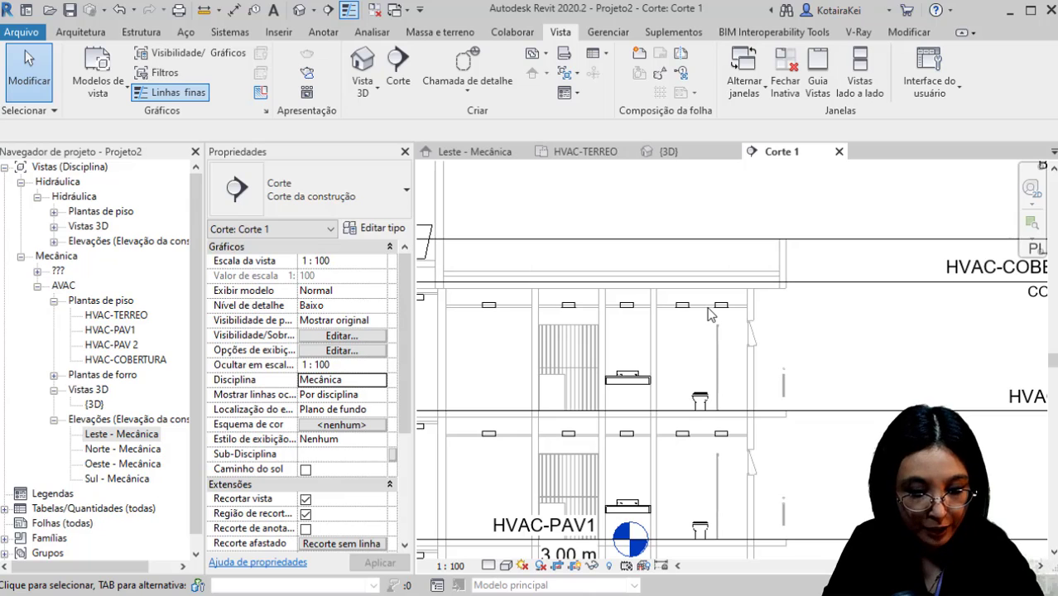
pyautogui.click(204, 10)
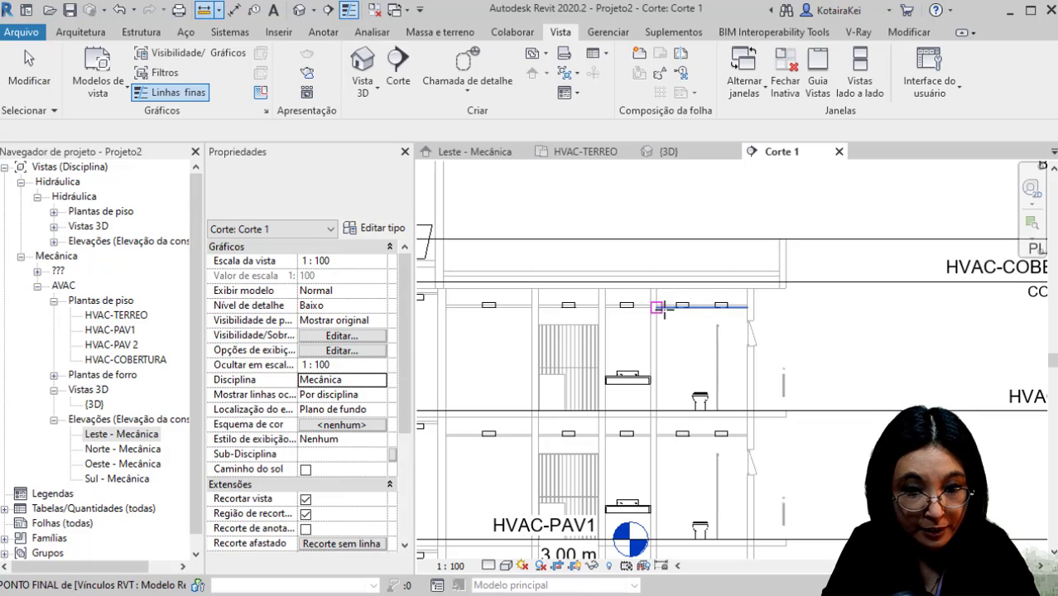
pyautogui.click(671, 410)
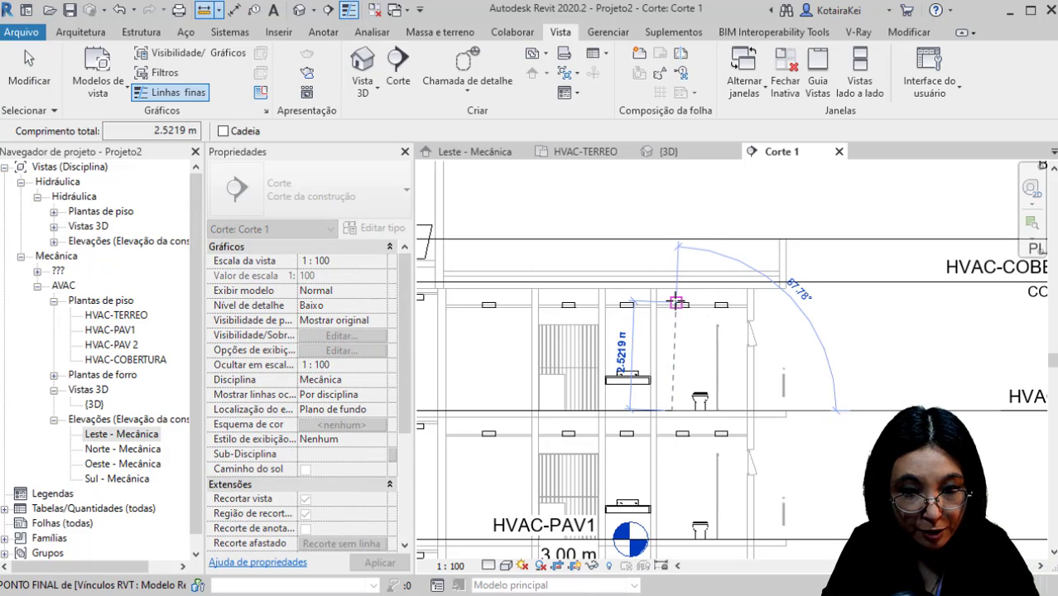
pyautogui.scroll(3, 678, 303)
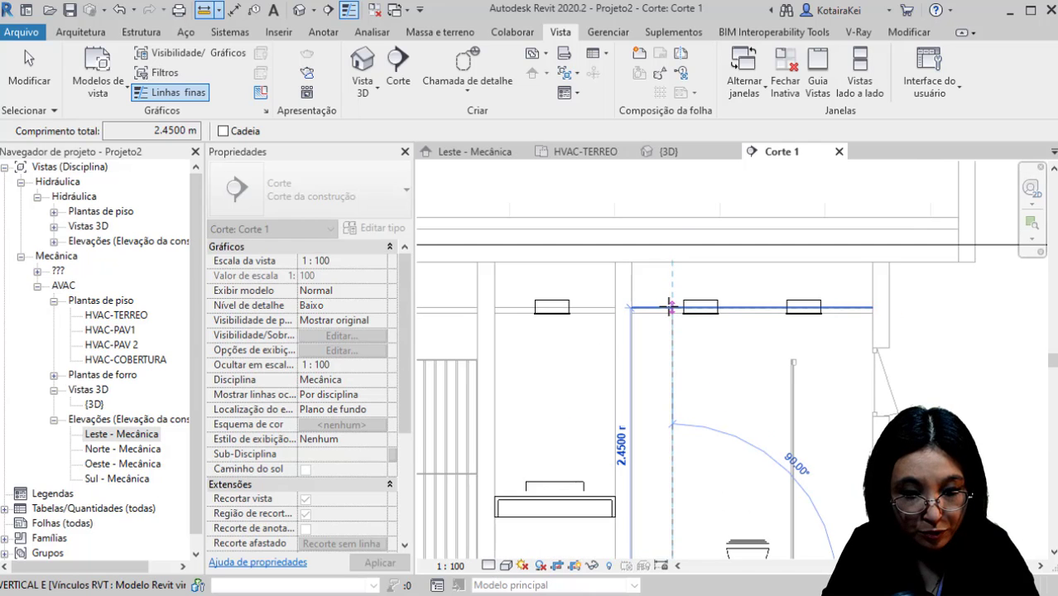
pyautogui.click(670, 308)
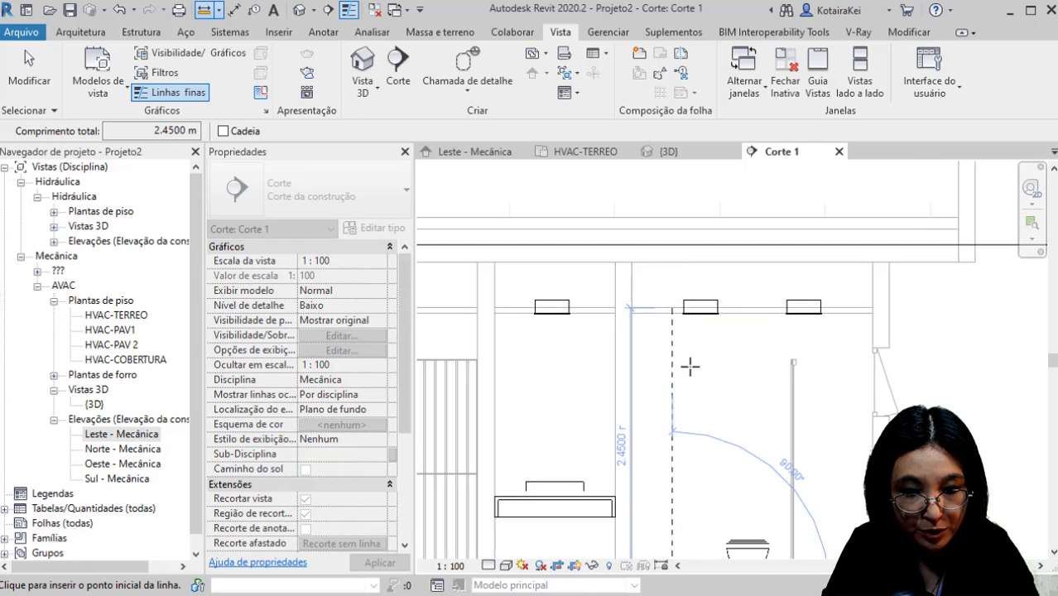
# Step: Measure the floor-to-ceiling height of the PAV 2 space directly beneath the water tank
pyautogui.scroll(-4, 685, 366)
pyautogui.moveTo(709, 366); pyautogui.dragTo(805, 369, button='middle')
pyautogui.scroll(2, 597, 399)
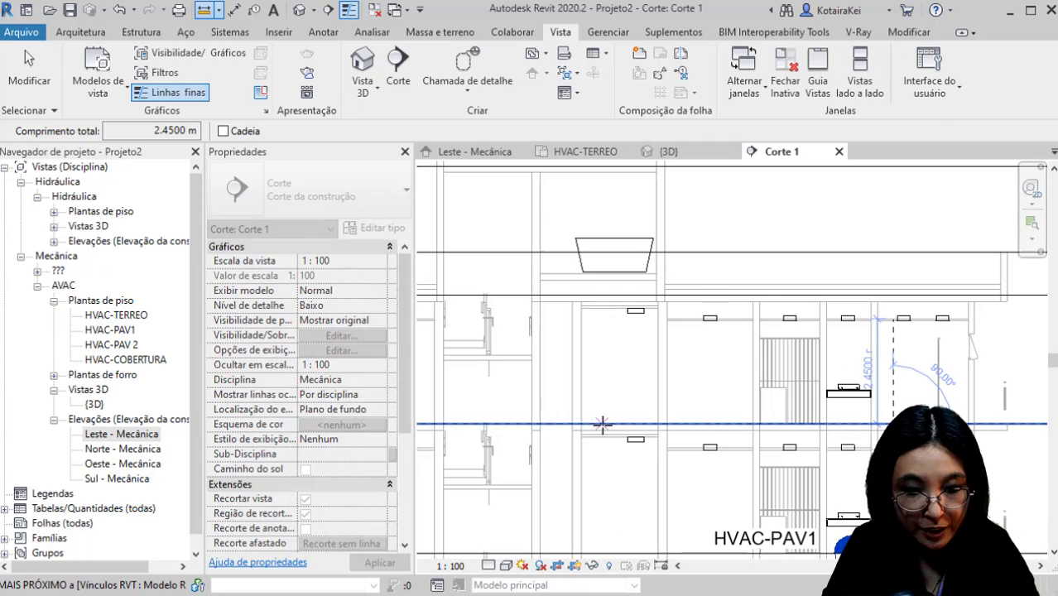
pyautogui.scroll(2, 603, 414)
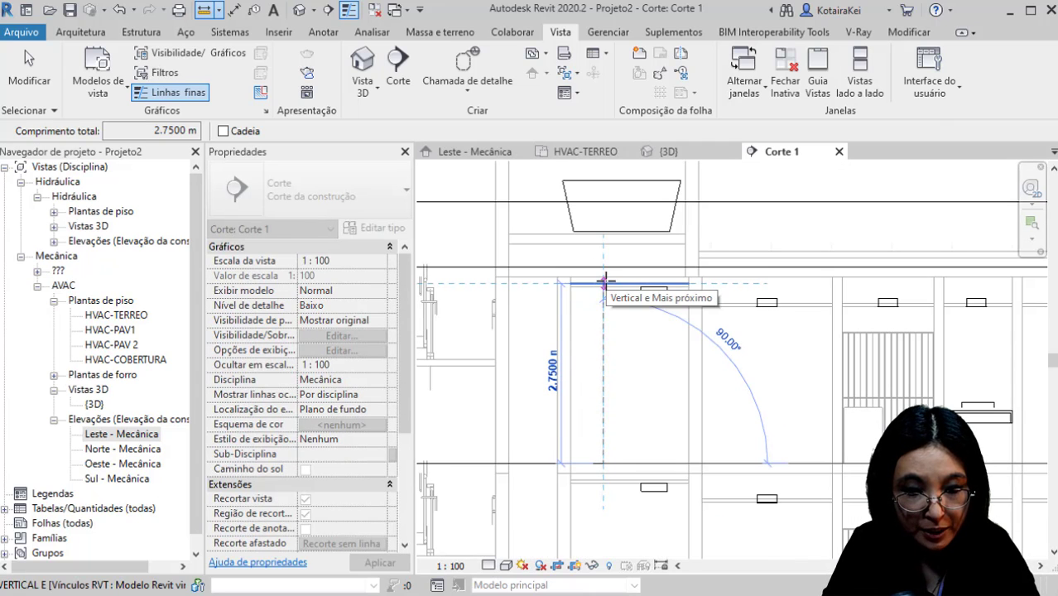
pyautogui.click(604, 282)
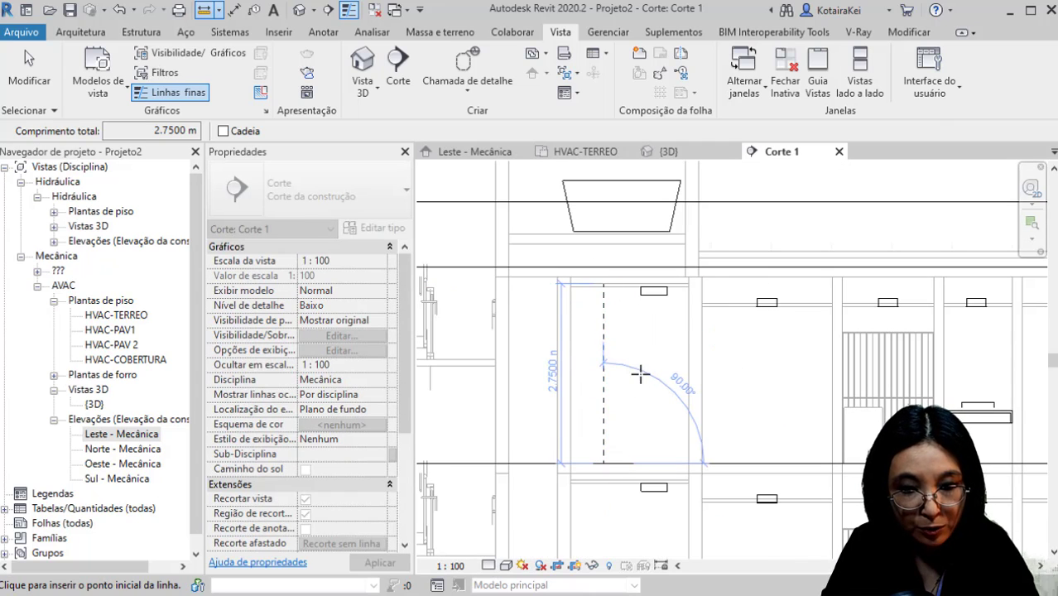
# Step: Examine the ceilings, stairwell and level heads across the section, and end the measurement
pyautogui.moveTo(636, 390); pyautogui.dragTo(693, 349, button='middle')
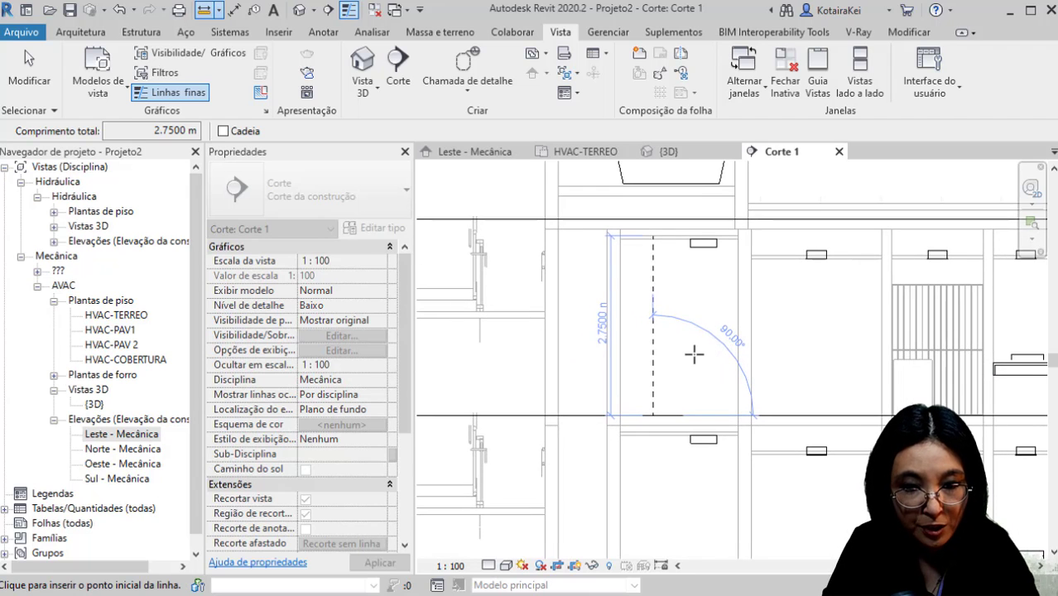
pyautogui.scroll(-2, 695, 352)
pyautogui.moveTo(663, 404); pyautogui.dragTo(706, 251, button='middle')
pyautogui.moveTo(625, 351); pyautogui.dragTo(781, 355, button='middle')
pyautogui.moveTo(550, 424); pyautogui.dragTo(529, 523, button='middle')
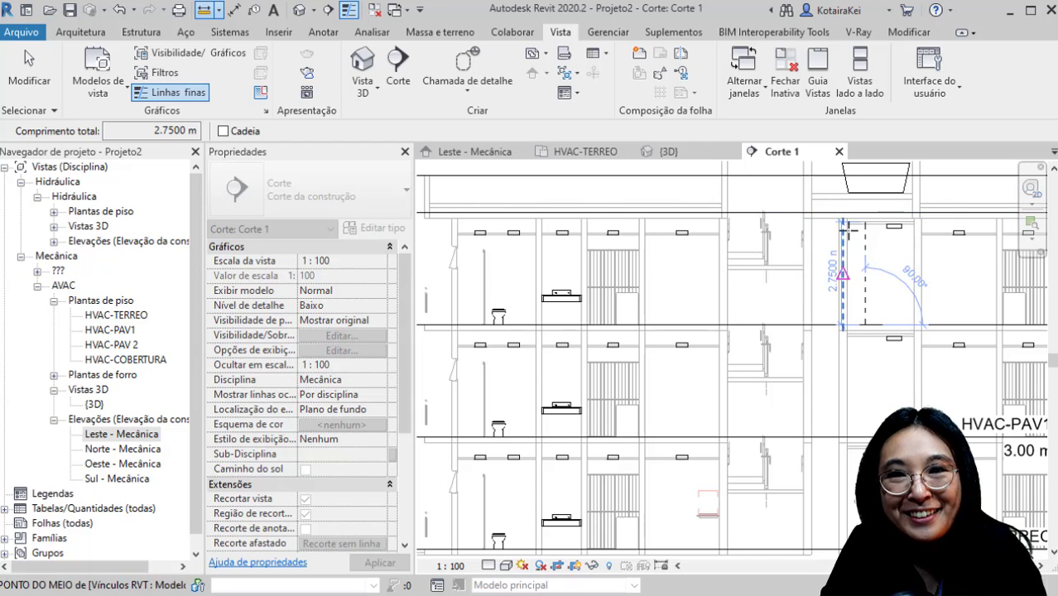
pyautogui.scroll(3, 841, 226)
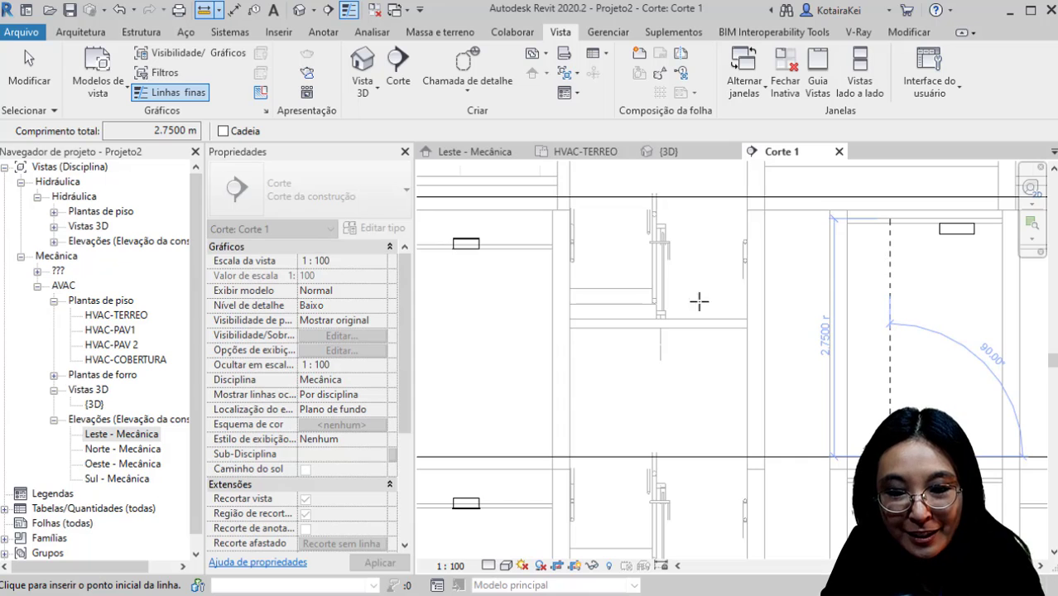
pyautogui.moveTo(695, 345); pyautogui.dragTo(567, 329, button='middle')
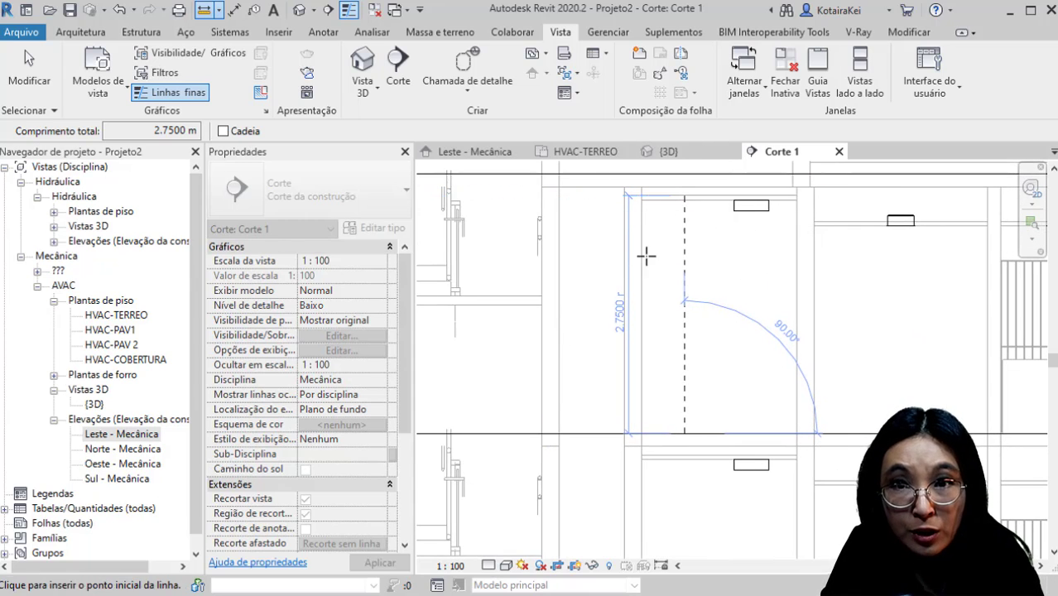
pyautogui.scroll(-5, 629, 329)
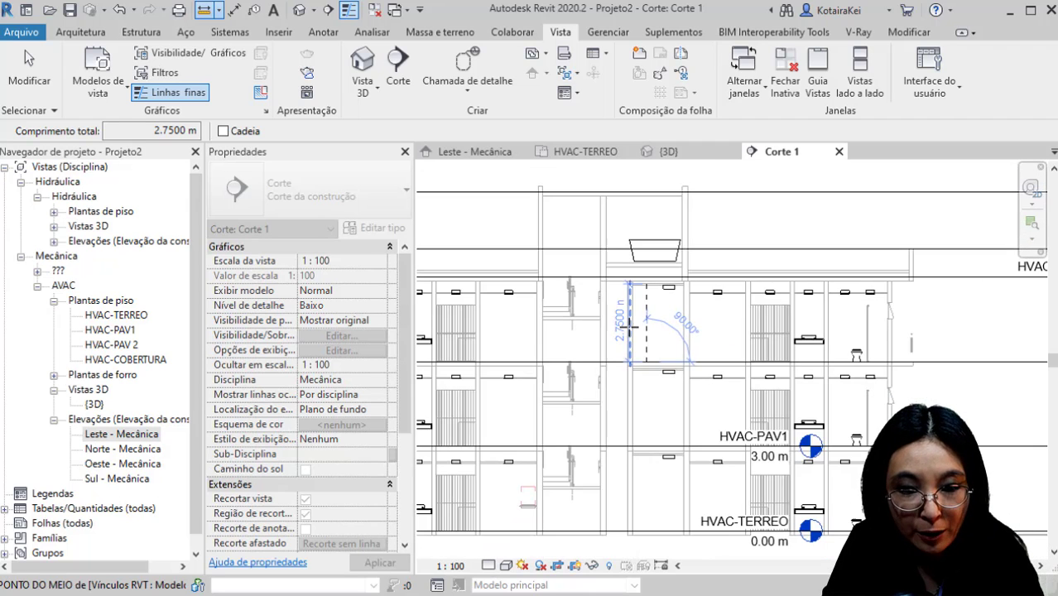
pyautogui.moveTo(534, 314); pyautogui.dragTo(365, 246, button='middle')
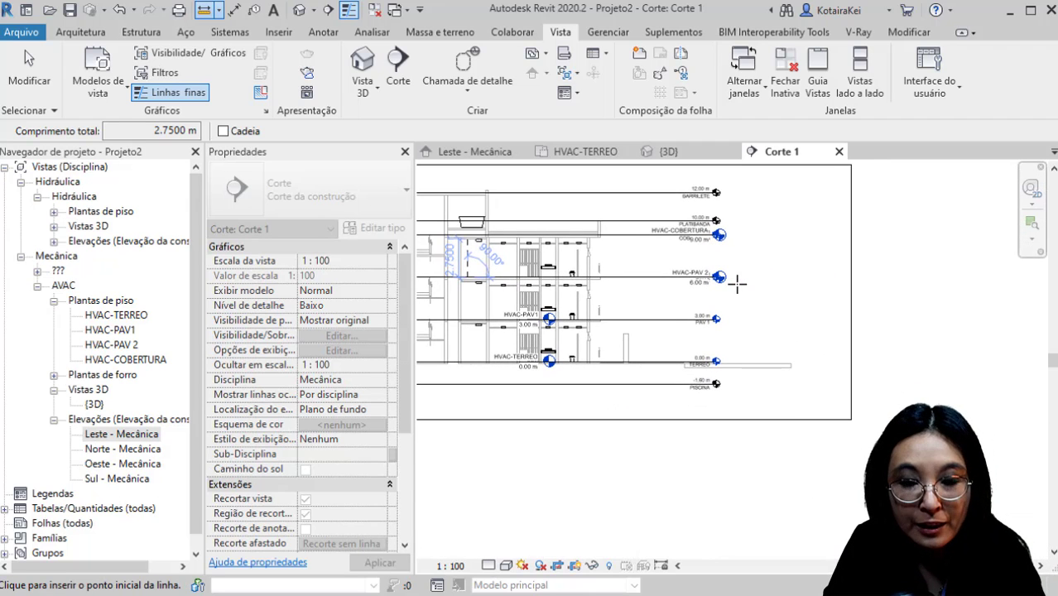
pyautogui.press('Escape')
pyautogui.press('Escape')
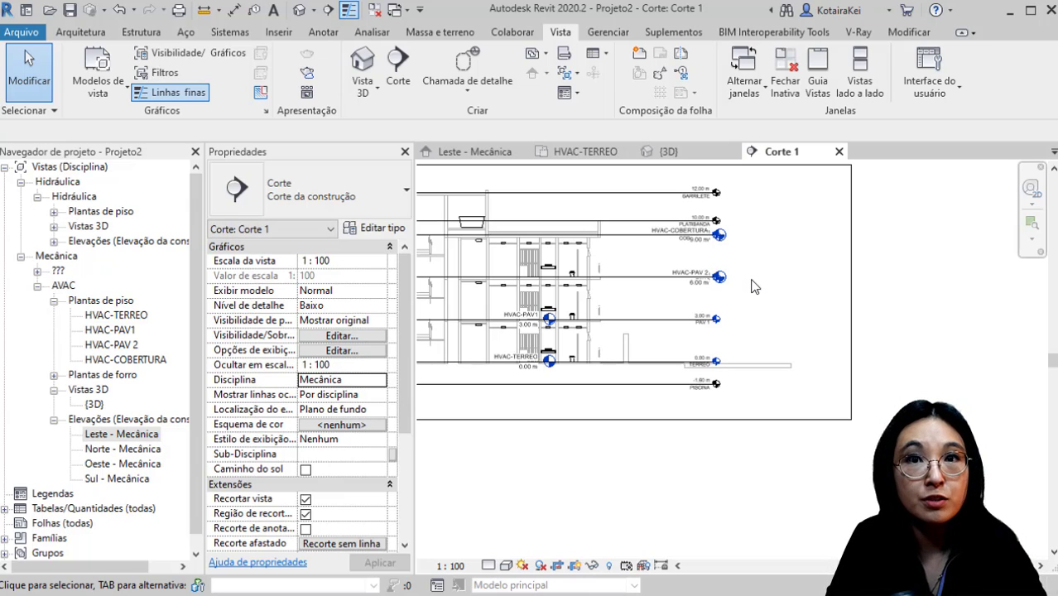
# Step: Extend the HVAC-PAV1 and HVAC-TERREO level ends outward in Corte 1 to align with the HVAC-PAV 2 head
pyautogui.scroll(3, 777, 405)
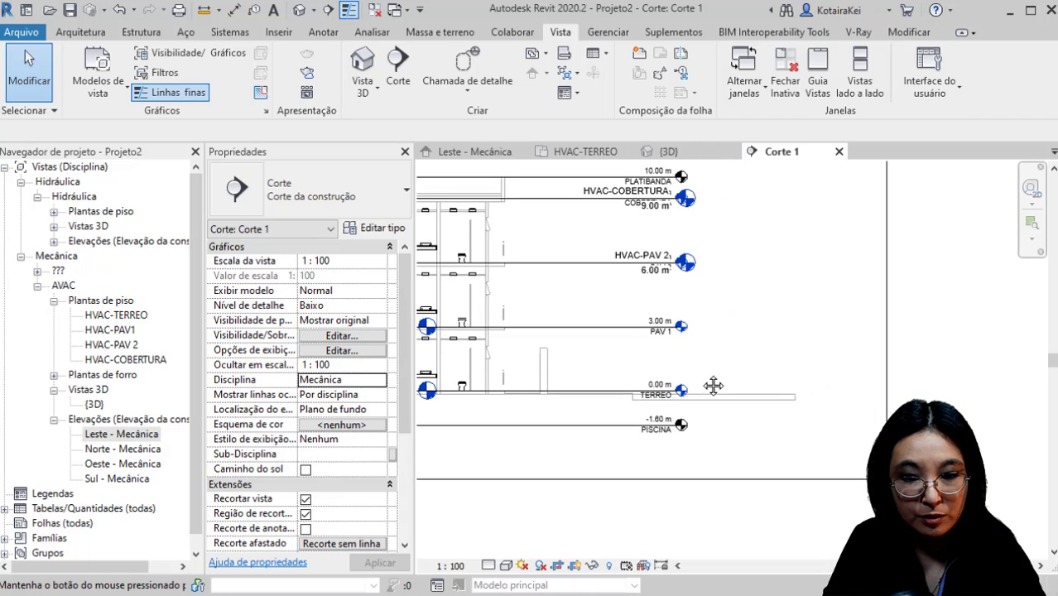
pyautogui.moveTo(720, 359); pyautogui.dragTo(803, 365, button='middle')
pyautogui.click(506, 343)
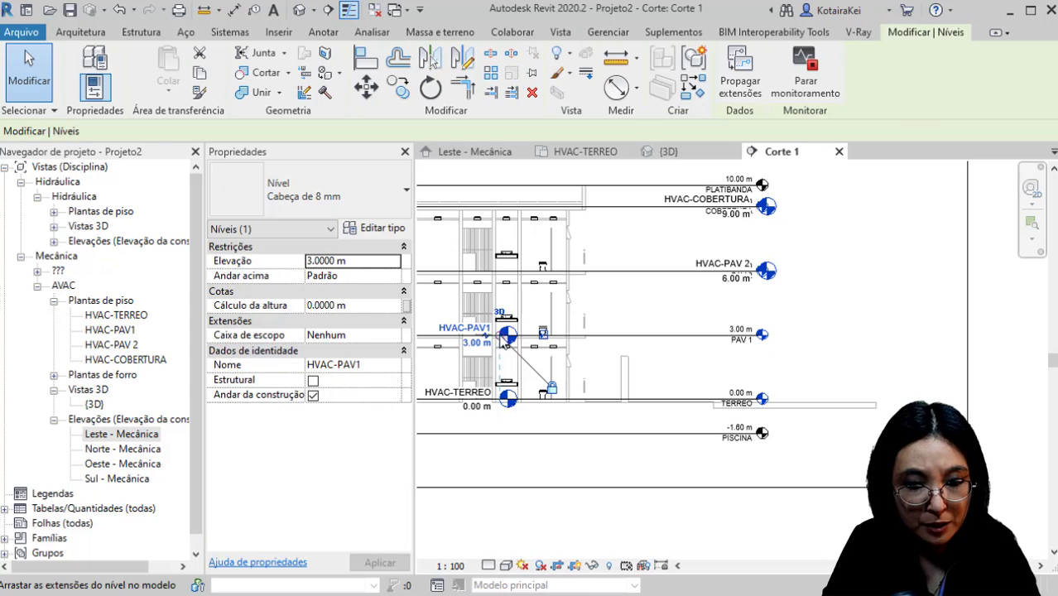
pyautogui.moveTo(506, 343); pyautogui.dragTo(760, 343)
pyautogui.moveTo(755, 264); pyautogui.dragTo(756, 266)
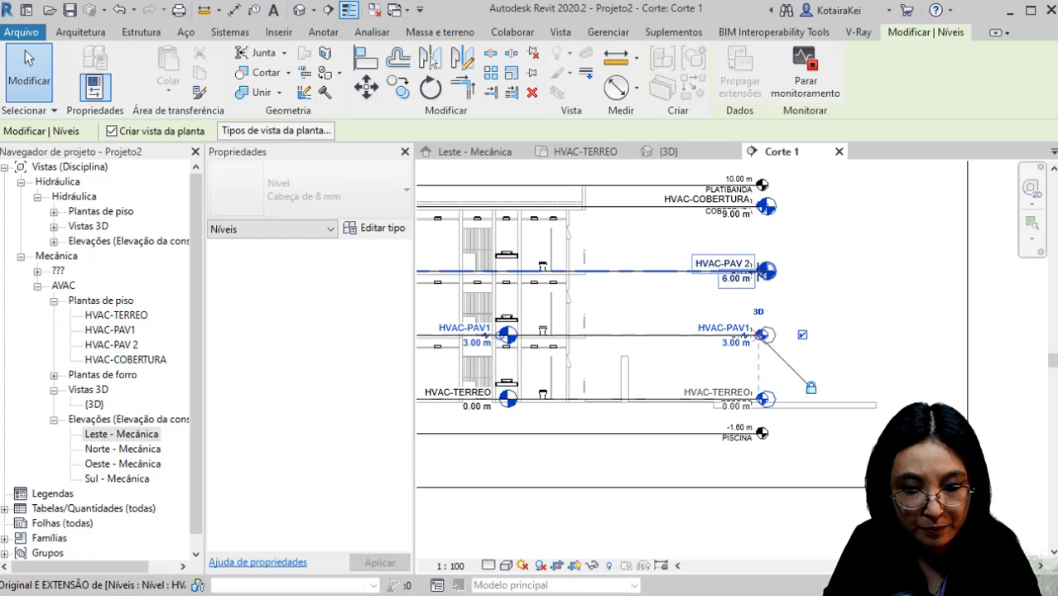
# Step: Pull the aligned HVAC level heads together outward past the linked model's level heads, and deselect them
pyautogui.moveTo(763, 308); pyautogui.dragTo(687, 303, button='middle')
pyautogui.moveTo(686, 332); pyautogui.dragTo(812, 326)
pyautogui.moveTo(745, 357); pyautogui.dragTo(649, 333, button='middle')
pyautogui.click(659, 376)
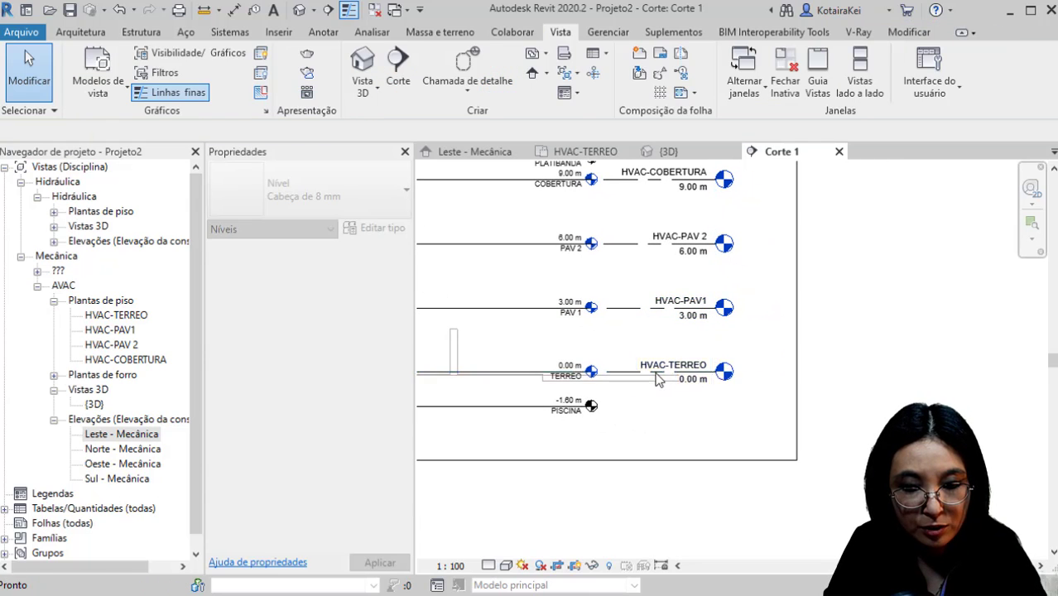
# Step: Copy the HVAC-TERREO, HVAC-PAV1 and HVAC-PAV 2 levels together 2.8 m upward in Corte 1, and deselect the copies
pyautogui.click(659, 376)
pyautogui.keyDown('ctrl'); pyautogui.click(672, 308); pyautogui.keyUp('ctrl')
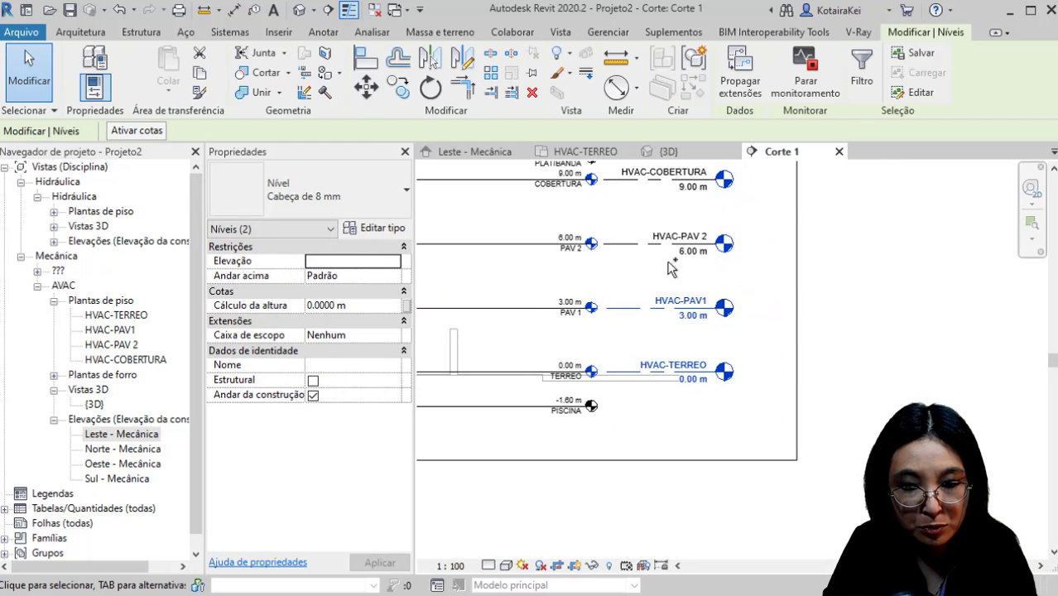
pyautogui.keyDown('ctrl'); pyautogui.click(675, 251); pyautogui.keyUp('ctrl')
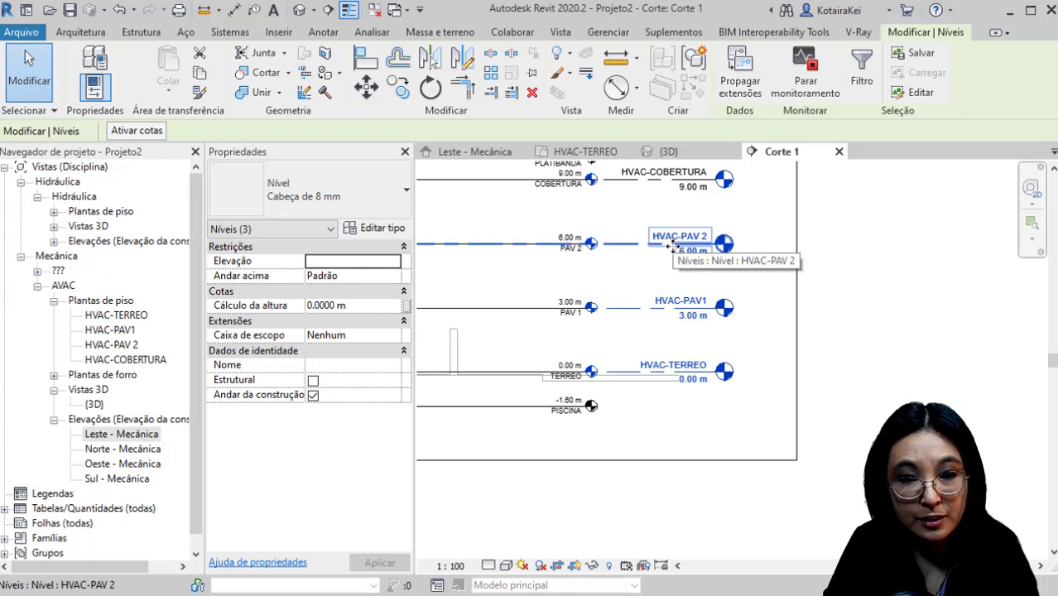
pyautogui.click(398, 87)
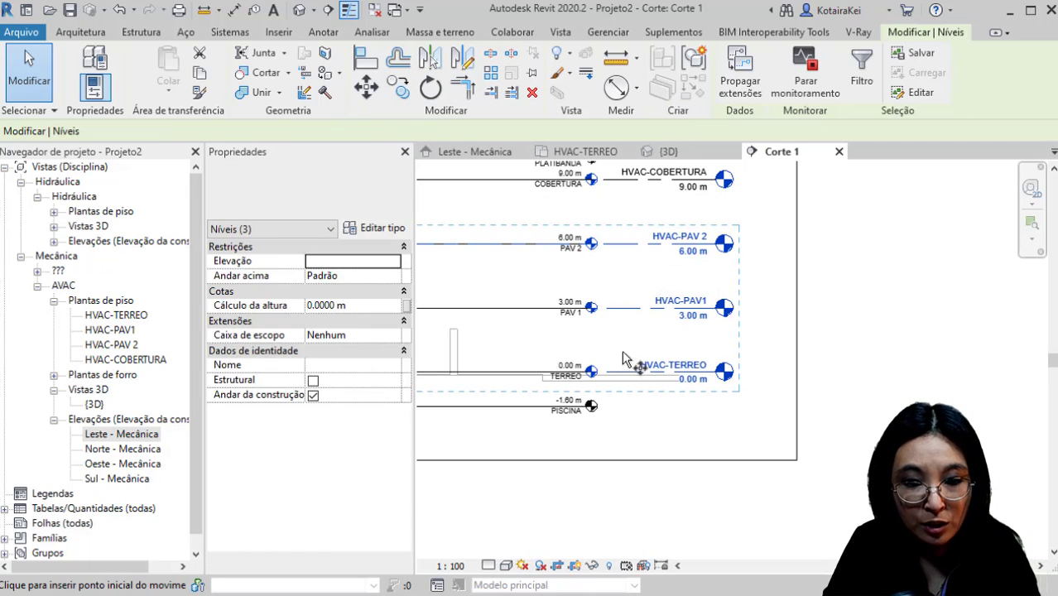
pyautogui.click(617, 371)
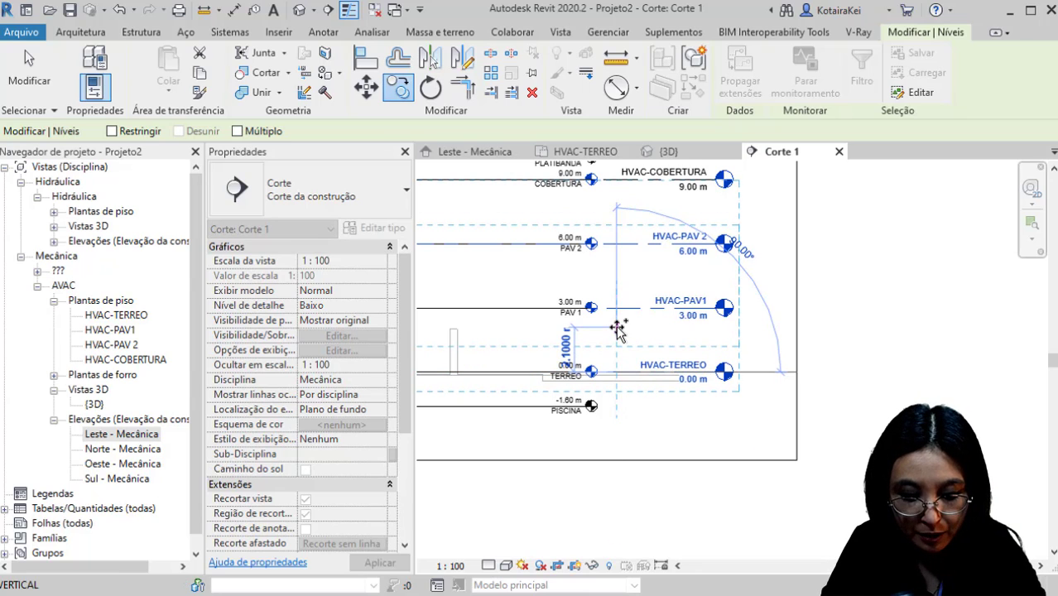
pyautogui.write('2.8')
pyautogui.press('Return')
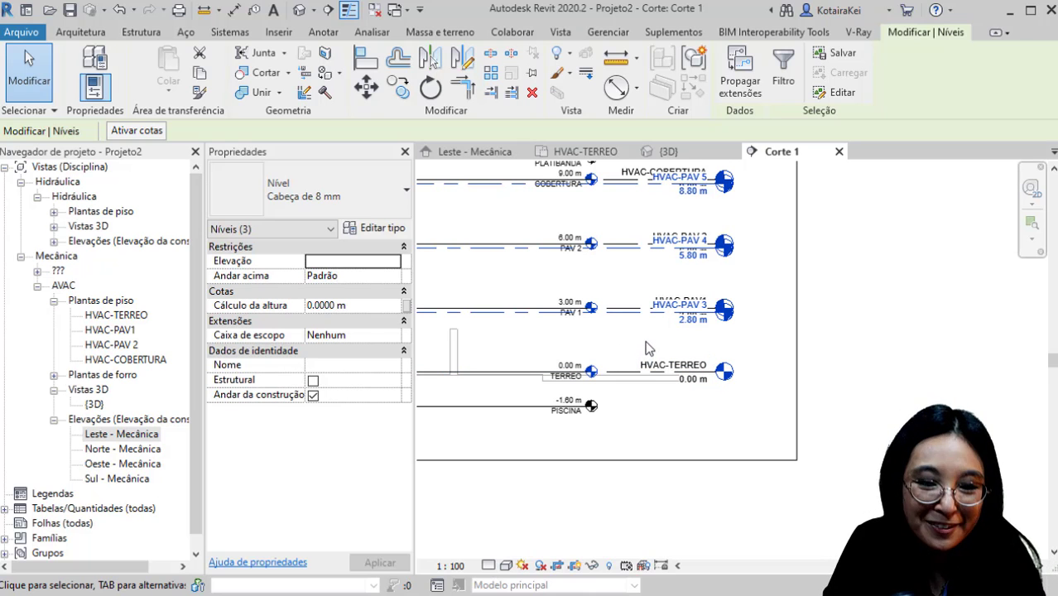
pyautogui.click(648, 342)
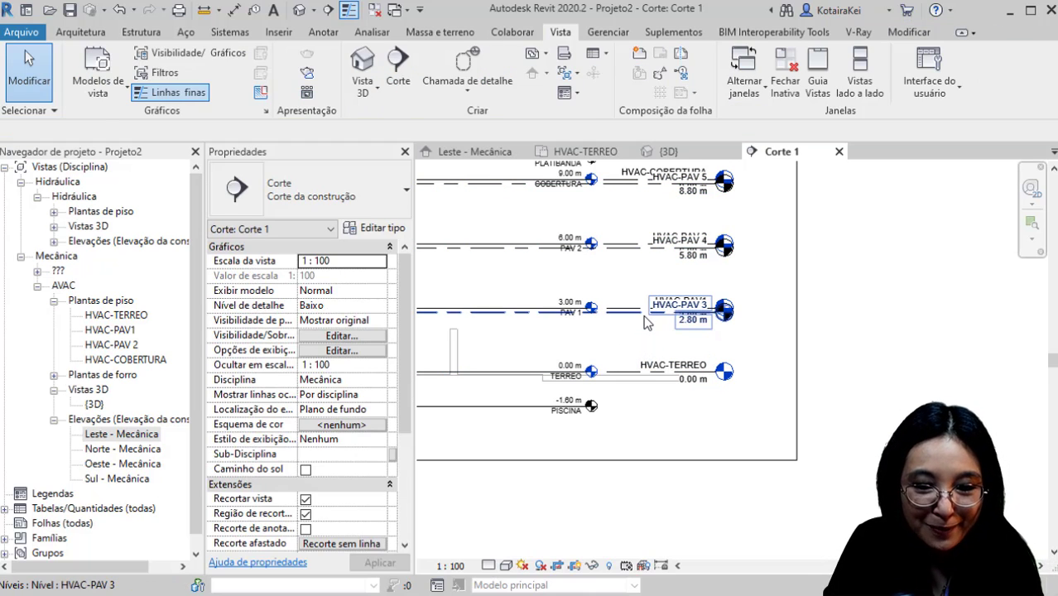
# Step: Add an elbow lowering the copied 2.80 m level's head clear of HVAC-PAV1, and rename the level HVAC-PLENO TERREO
pyautogui.click(702, 323)
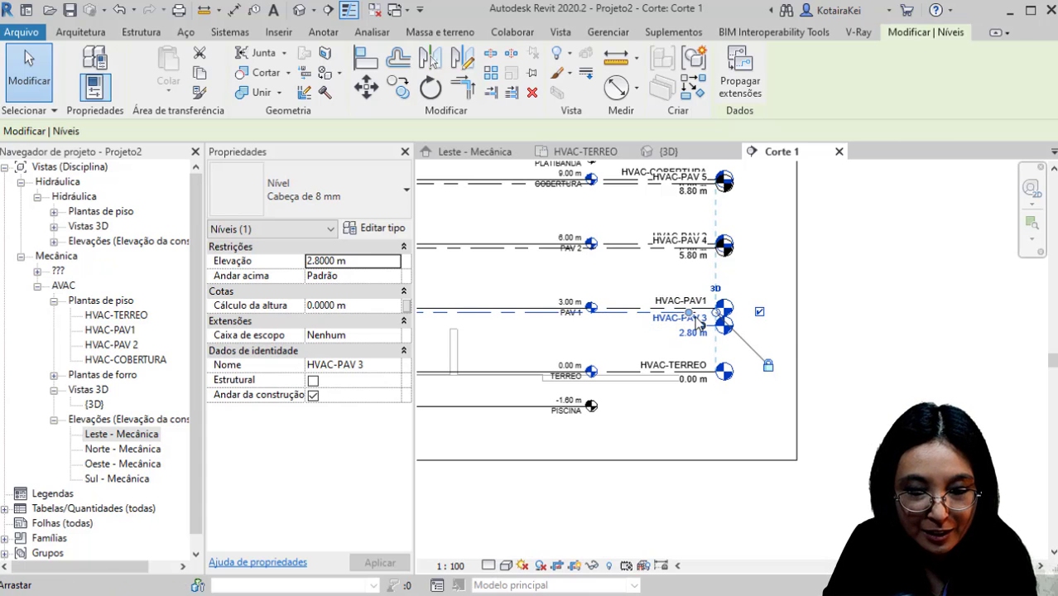
pyautogui.moveTo(704, 321); pyautogui.dragTo(633, 338)
pyautogui.click(678, 336)
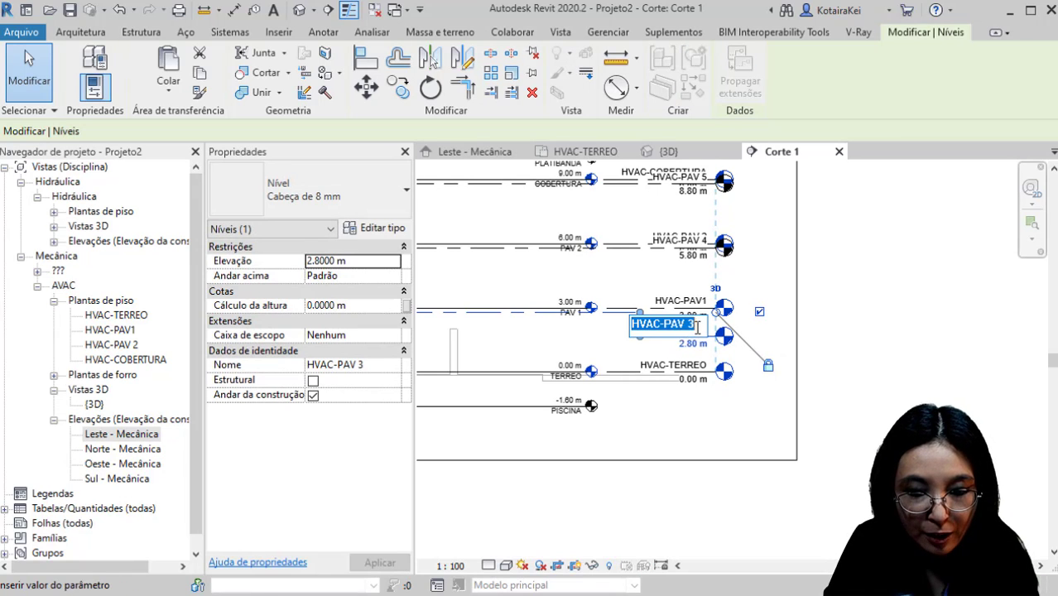
pyautogui.write('HVAC-PLENO')
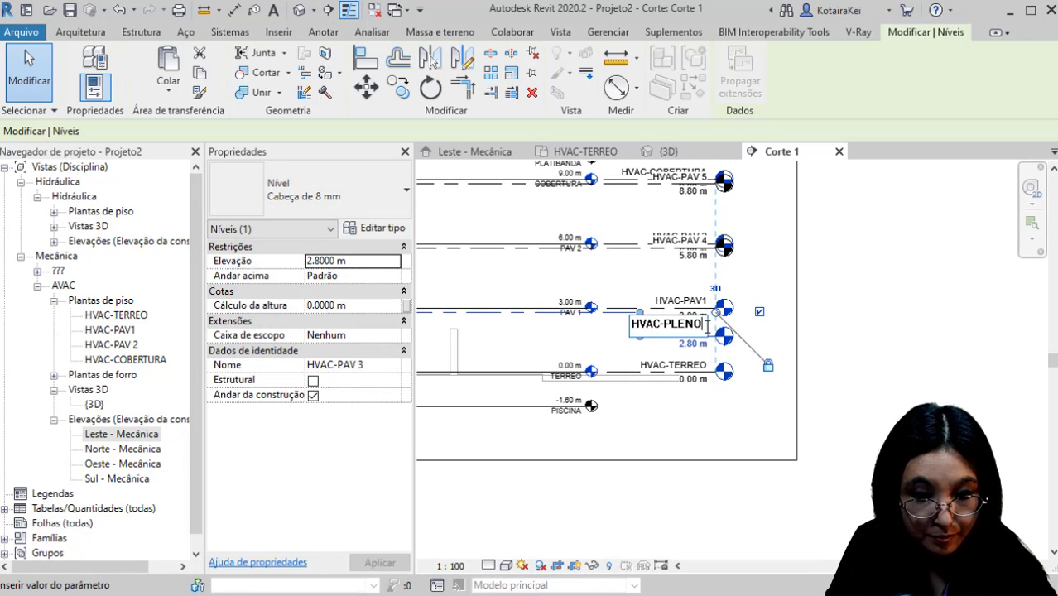
pyautogui.write(' T')
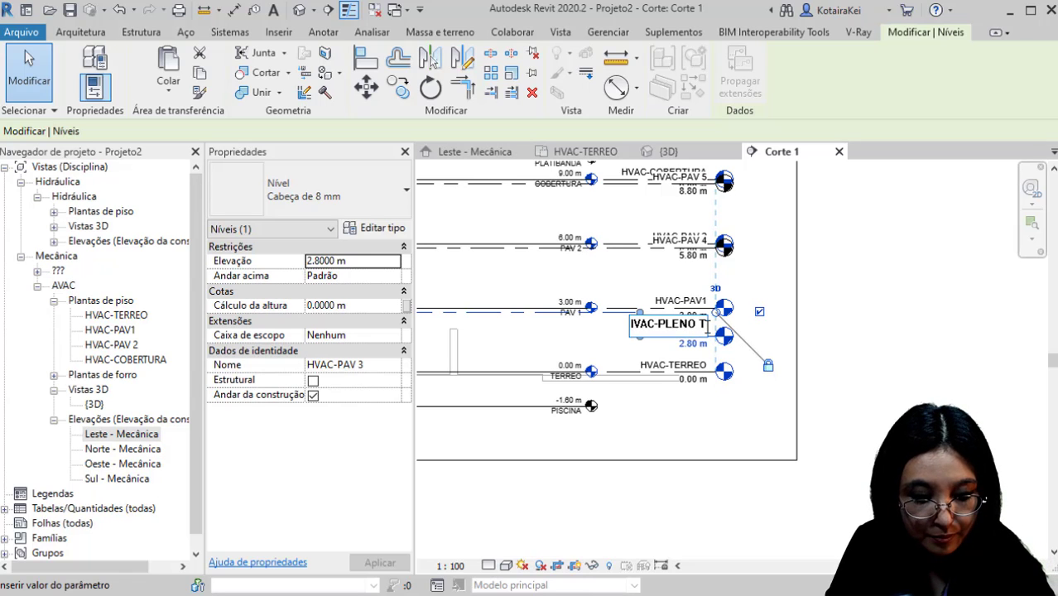
pyautogui.write('ERREO')
pyautogui.press('Return')
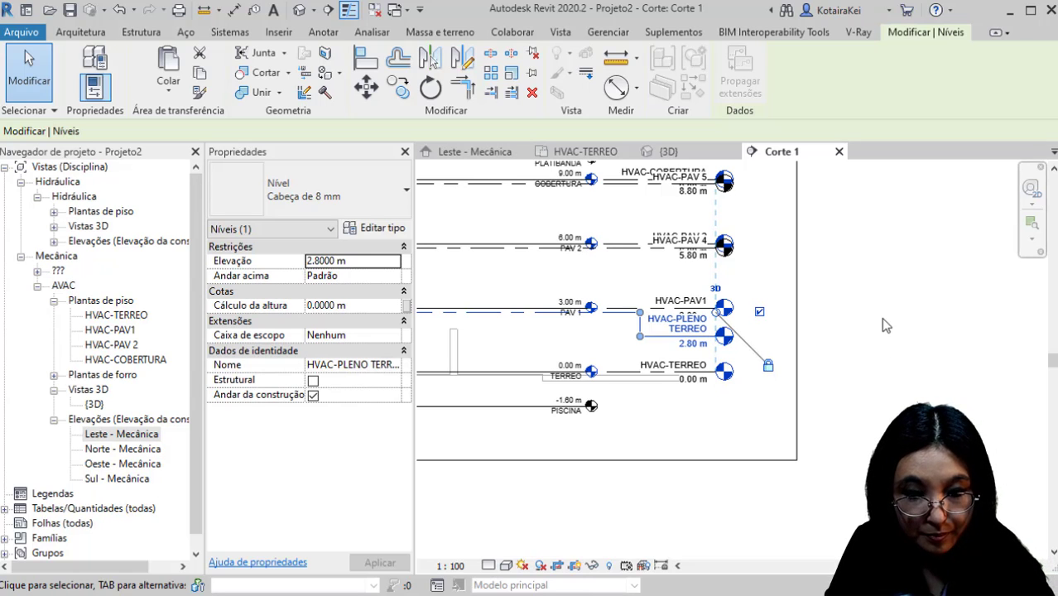
# Step: Add an elbow lowering the copied 5.80 m level's head clear of HVAC-PAV 2, and rename the level HVAC-PLENO PAV 1
pyautogui.click(689, 249)
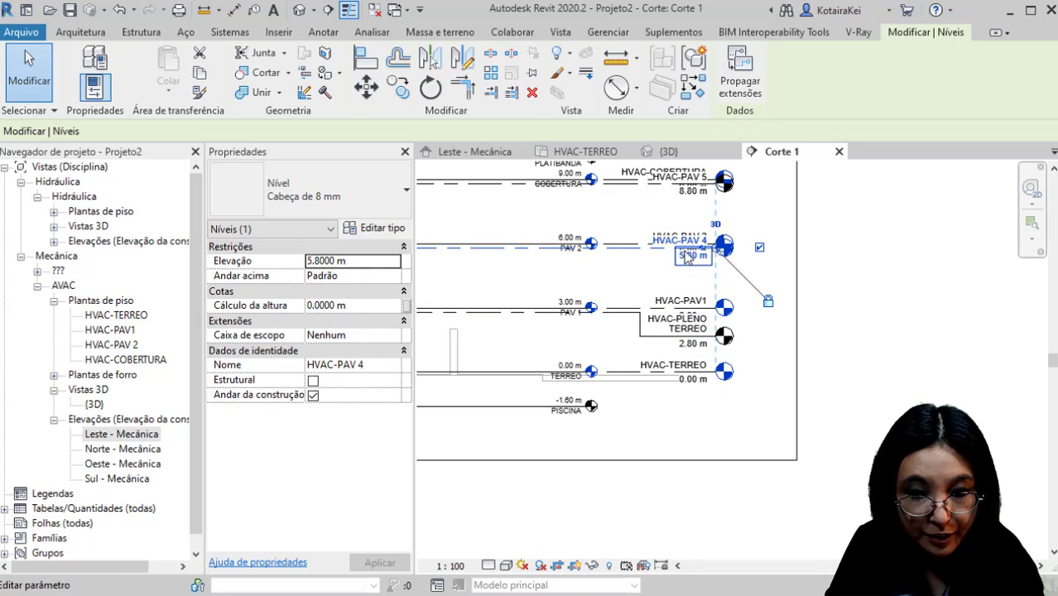
pyautogui.click(668, 258)
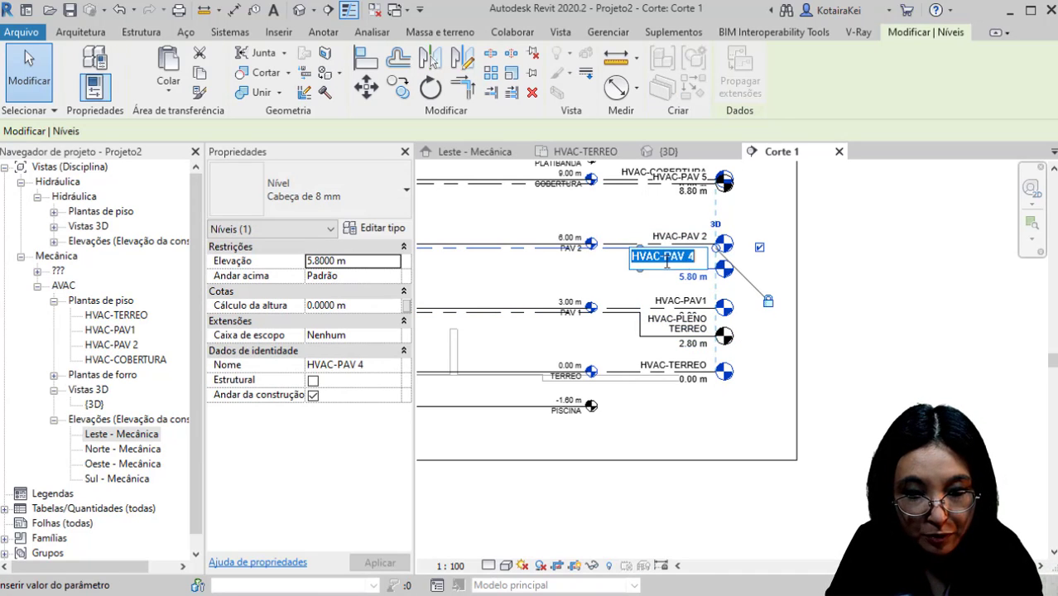
pyautogui.write('HVAC-PLENO PAV')
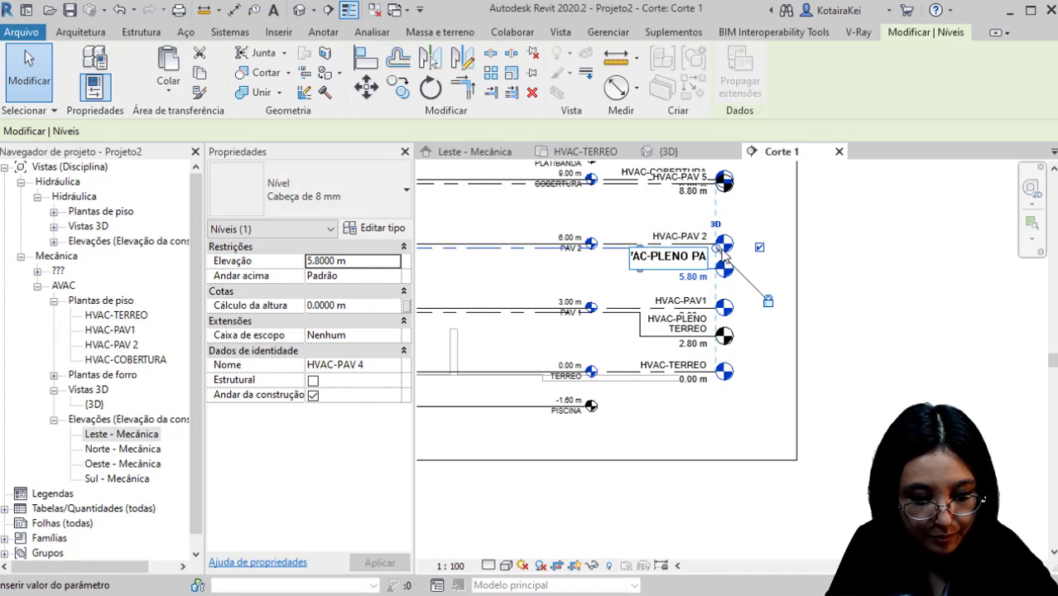
pyautogui.write(' 1')
pyautogui.press('Return')
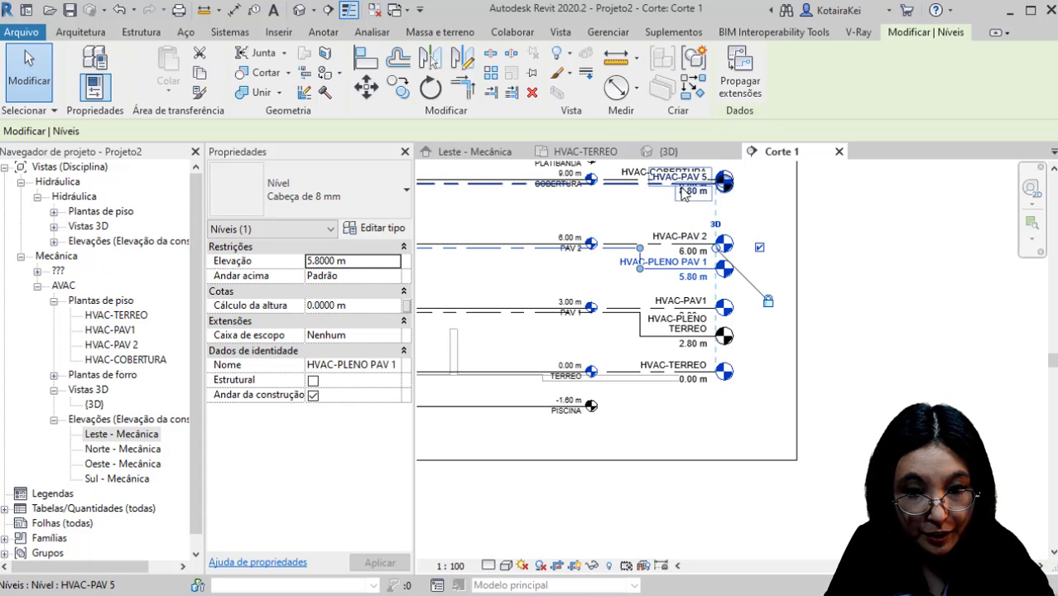
# Step: Add an elbow lowering the copied 8.80 m level's head clear of HVAC-COBERTURA, and rename the level HVAC-PLENO PAV 2
pyautogui.moveTo(640, 184); pyautogui.dragTo(636, 214)
pyautogui.doubleClick(684, 203)
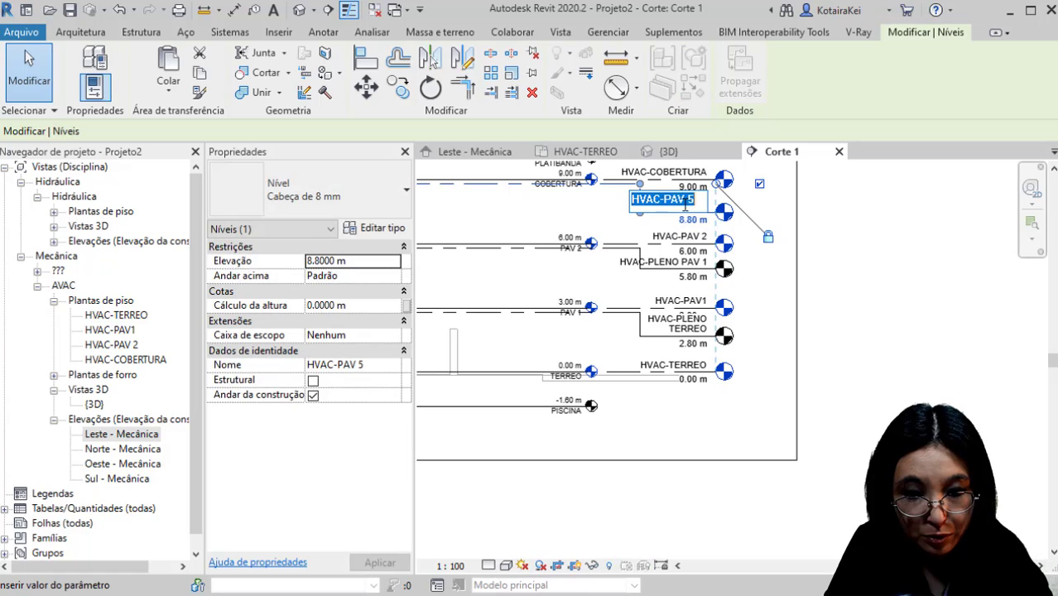
pyautogui.write('HVAC-PLENO P')
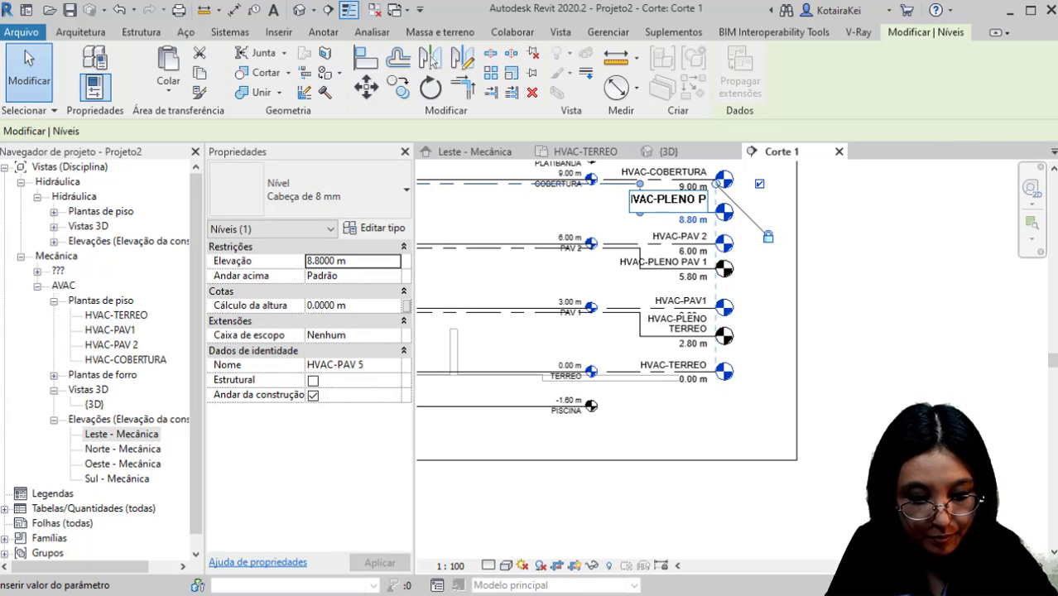
pyautogui.write('AV 2')
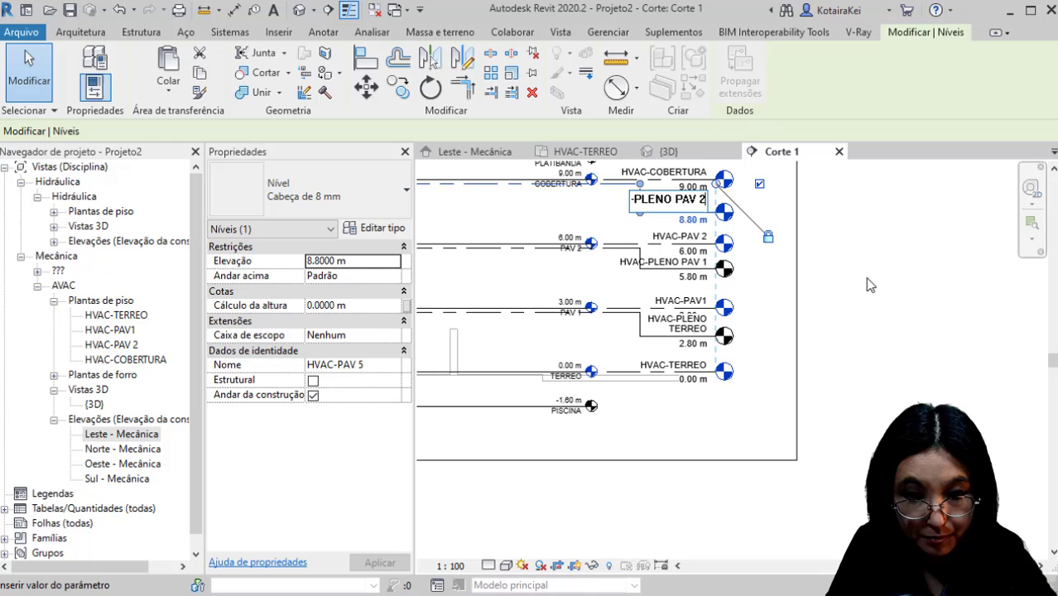
pyautogui.press('Return')
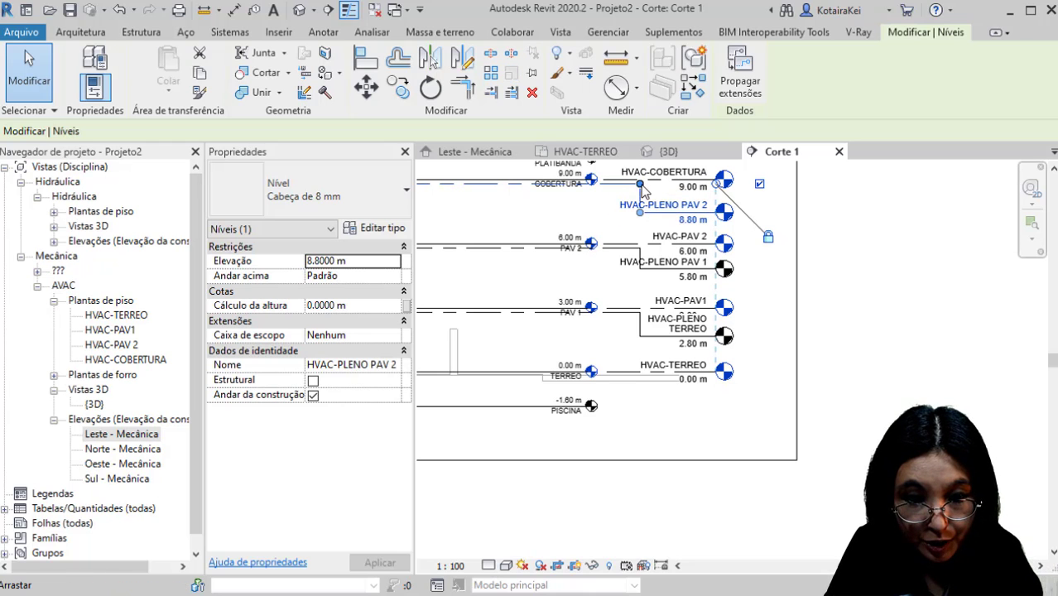
# Step: Shift the elbows of the three HVAC-PLENO levels toward the building, in line with each other, to make room for their names
pyautogui.moveTo(641, 184); pyautogui.dragTo(613, 213)
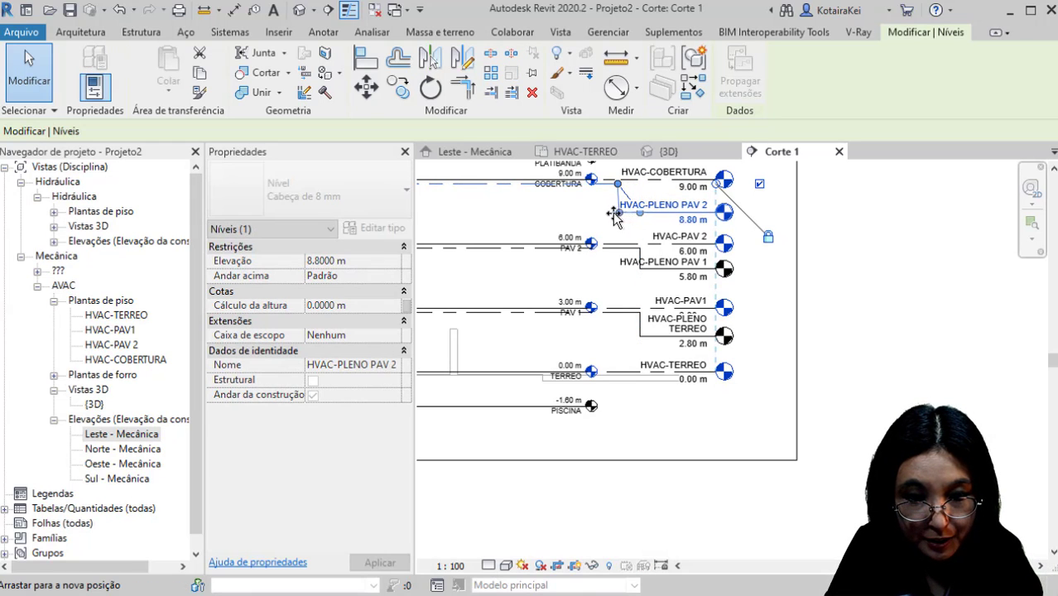
pyautogui.click(641, 258)
pyautogui.moveTo(640, 248); pyautogui.dragTo(617, 250)
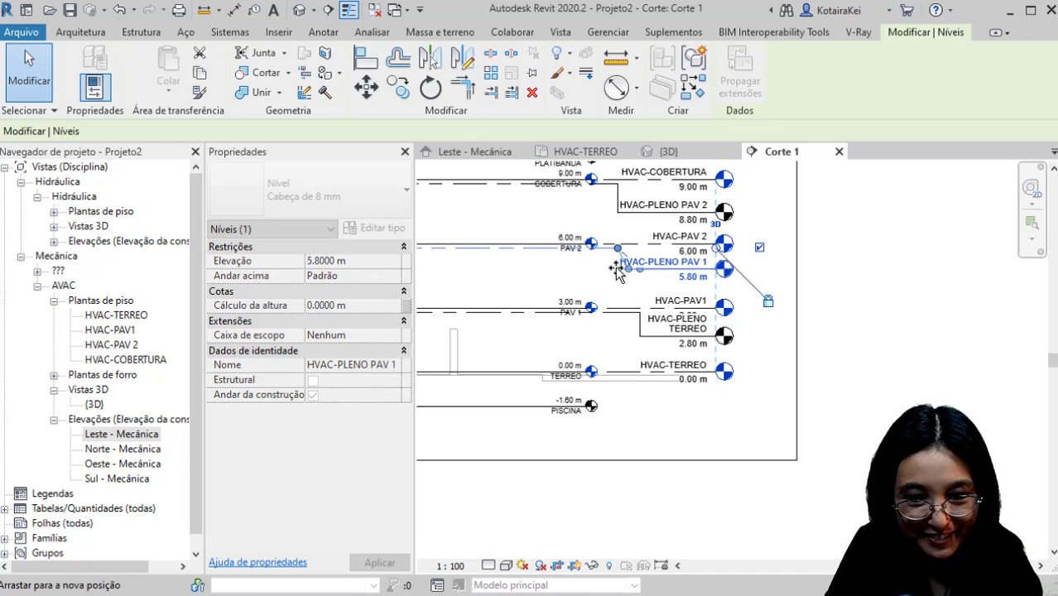
pyautogui.click(643, 318)
pyautogui.moveTo(640, 312); pyautogui.dragTo(613, 334)
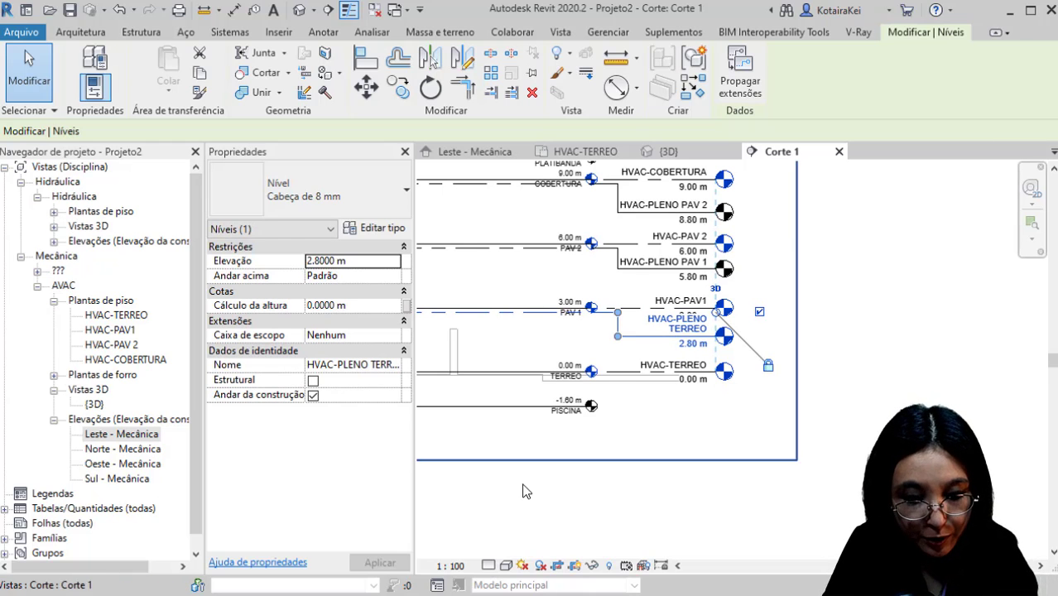
# Step: Try a 1:50 view scale for the section, and set a custom scale of 1:75 instead
pyautogui.click(454, 566)
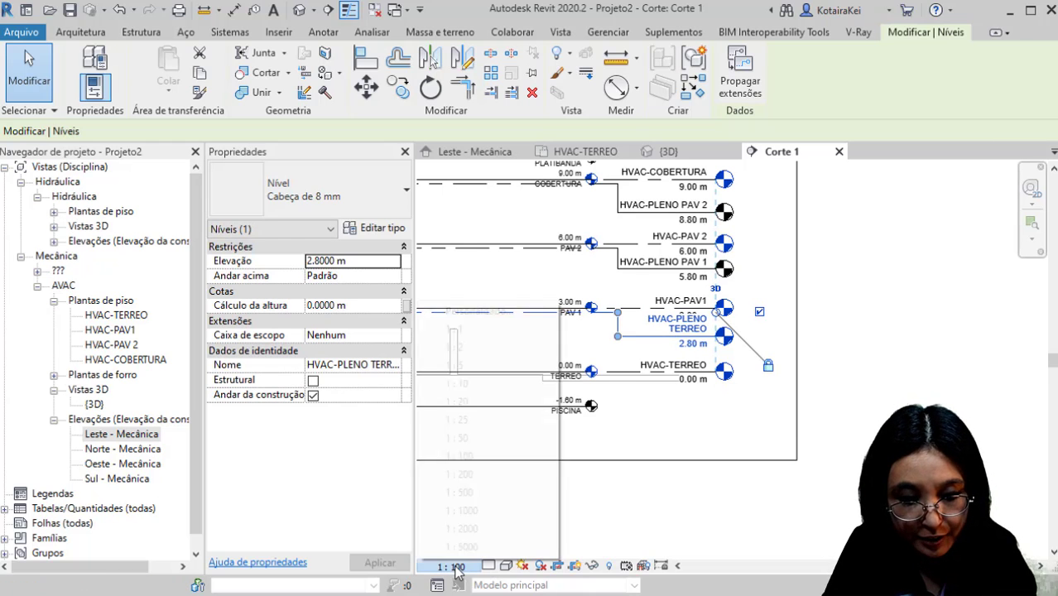
pyautogui.click(465, 438)
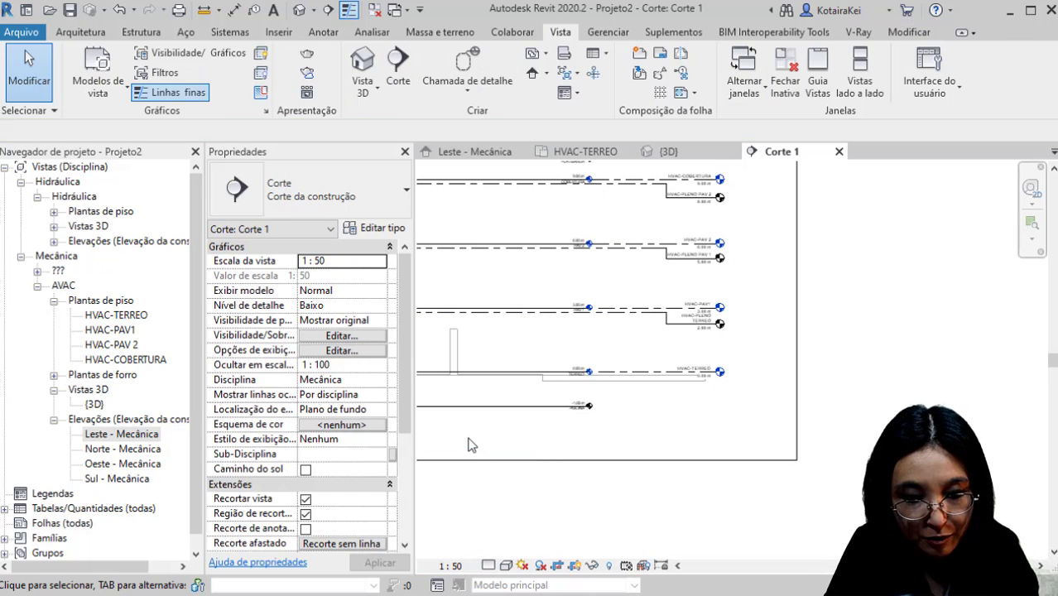
pyautogui.click(453, 566)
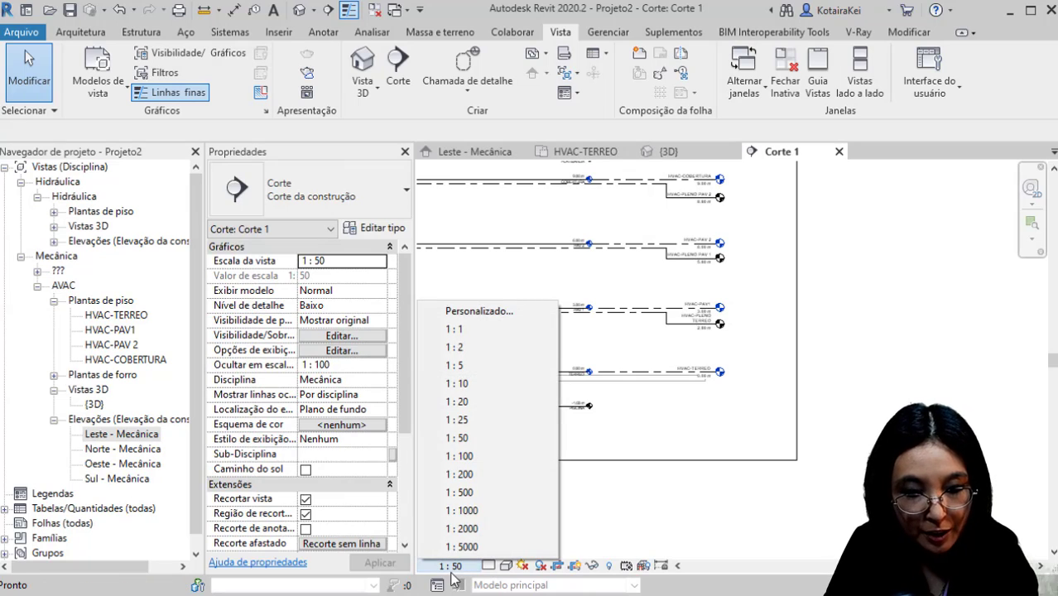
pyautogui.click(506, 312)
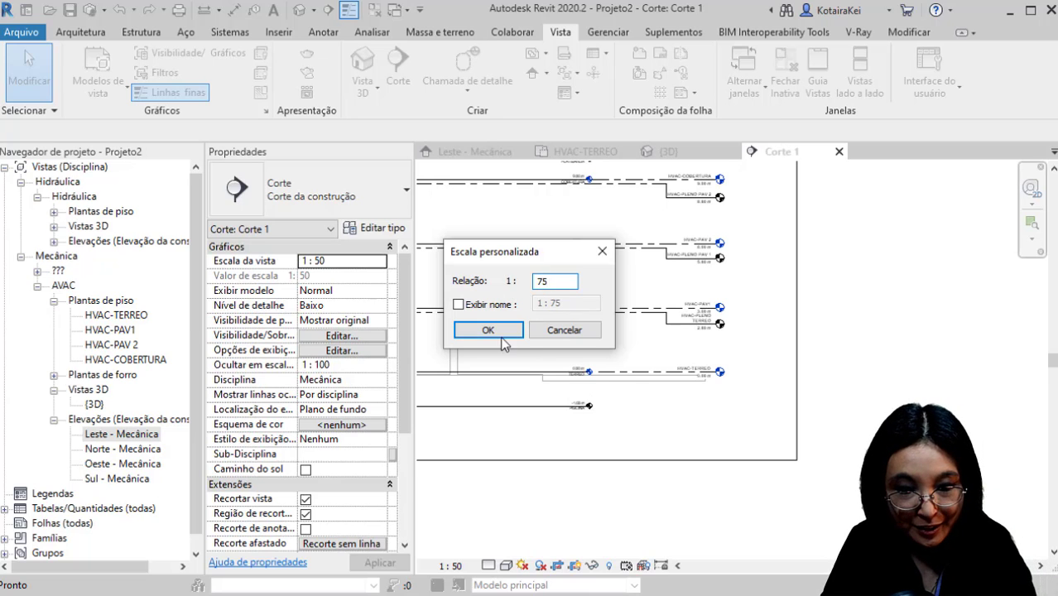
pyautogui.write('75')
pyautogui.click(501, 336)
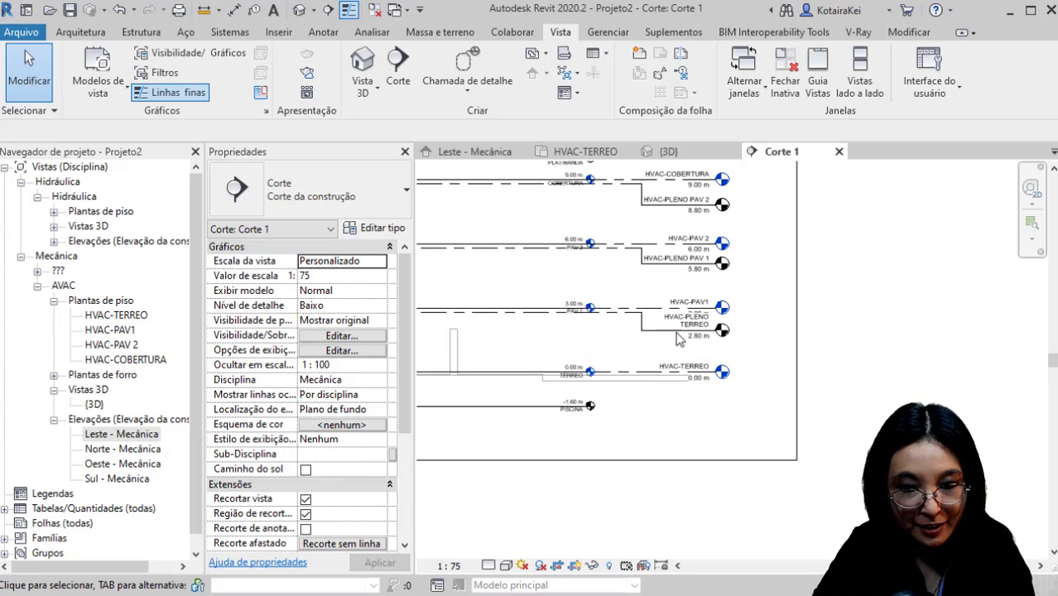
# Step: Lower the HVAC-PLENO TERREO level head further so that its name clears the HVAC-PAV1 elevation text, and clear the selection
pyautogui.click(645, 333)
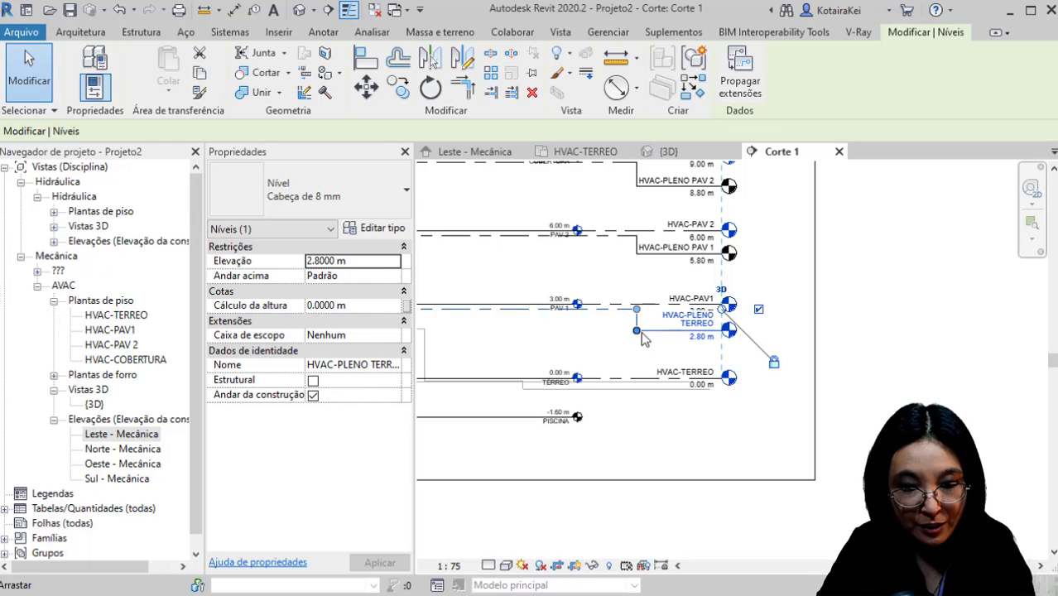
pyautogui.moveTo(638, 333); pyautogui.dragTo(640, 354)
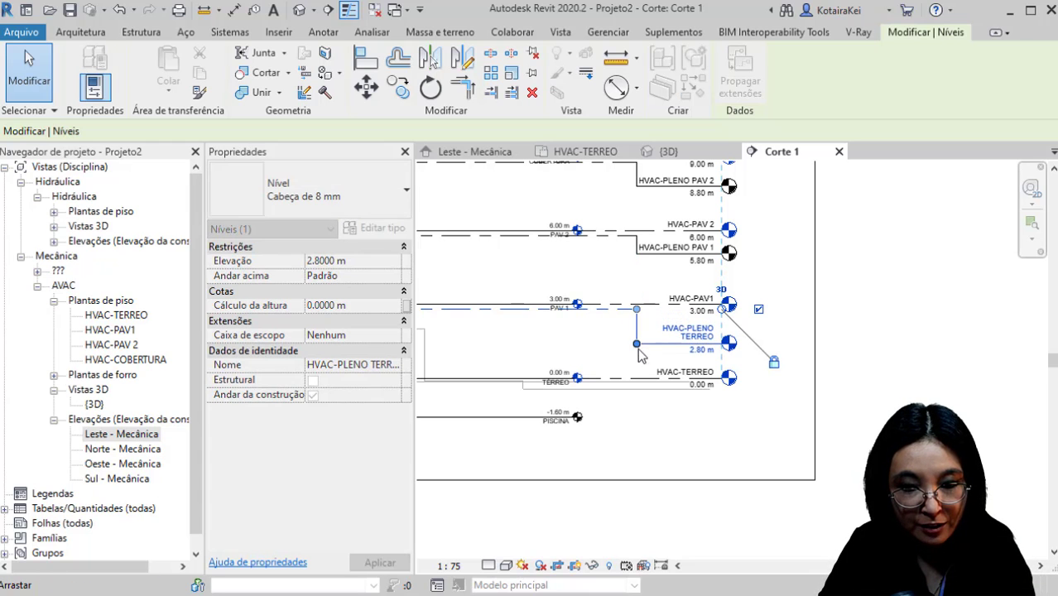
pyautogui.click(670, 254)
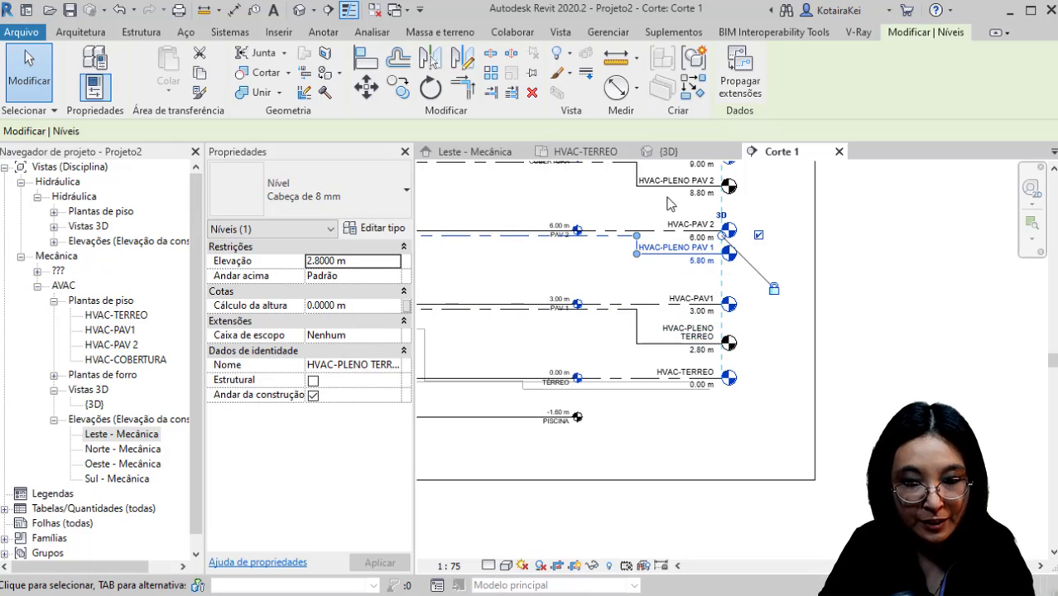
pyautogui.click(771, 335)
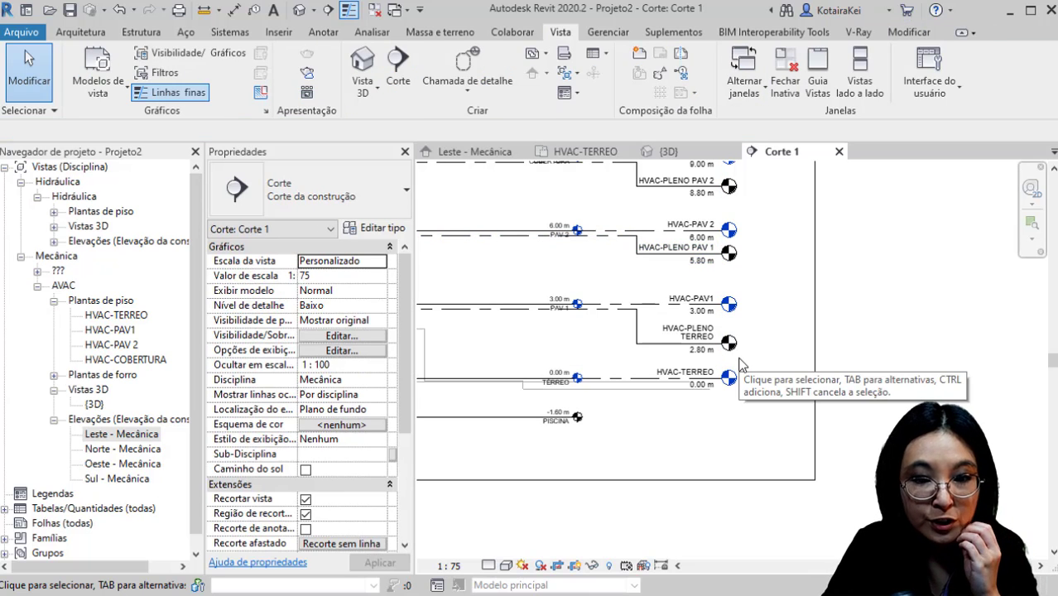
pyautogui.click(728, 346)
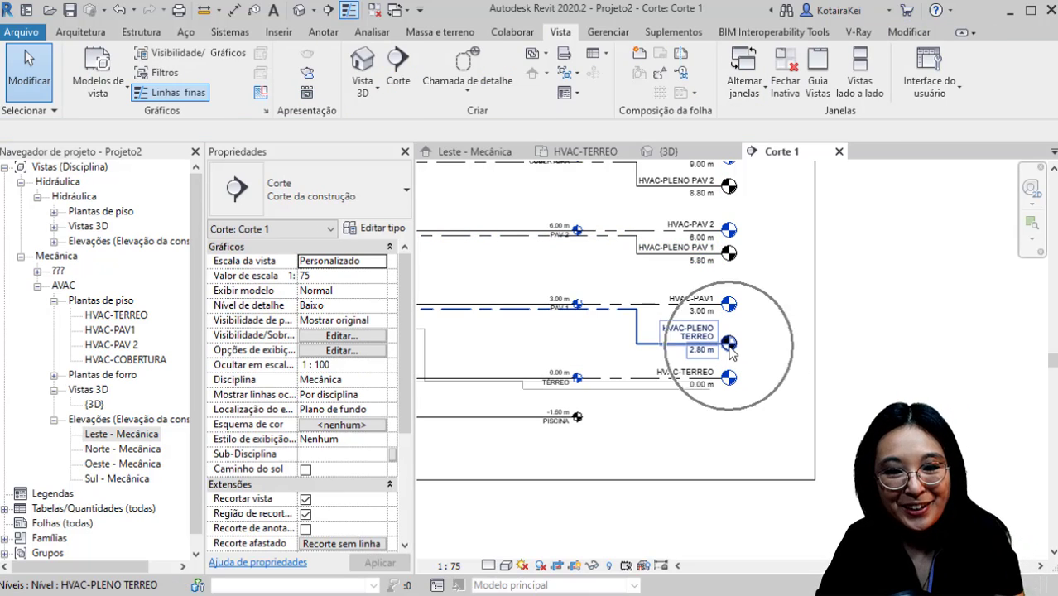
pyautogui.press('ctrl')
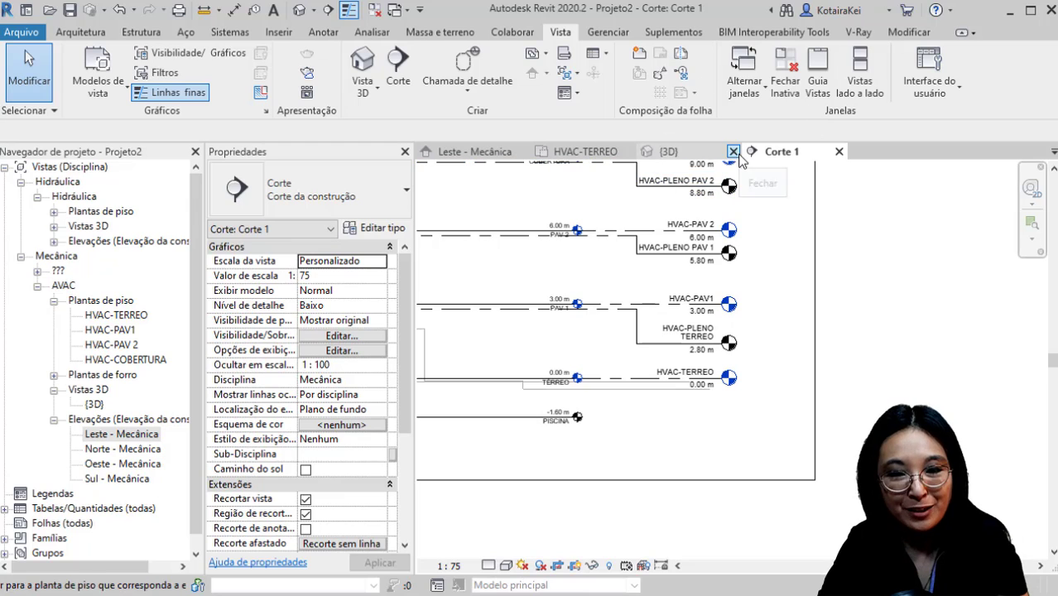
# Step: Create floor plan views for the HVAC-PLENO TERREO, HVAC-PLENO PAV 1 and HVAC-PLENO PAV 2 levels, and check them in the project browser
pyautogui.click(543, 63)
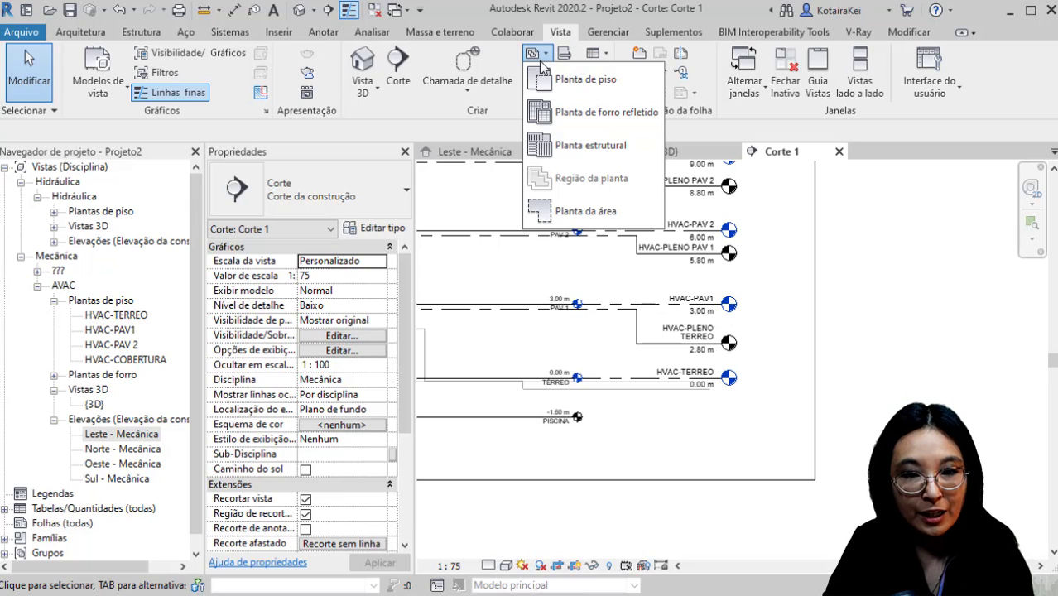
pyautogui.click(545, 74)
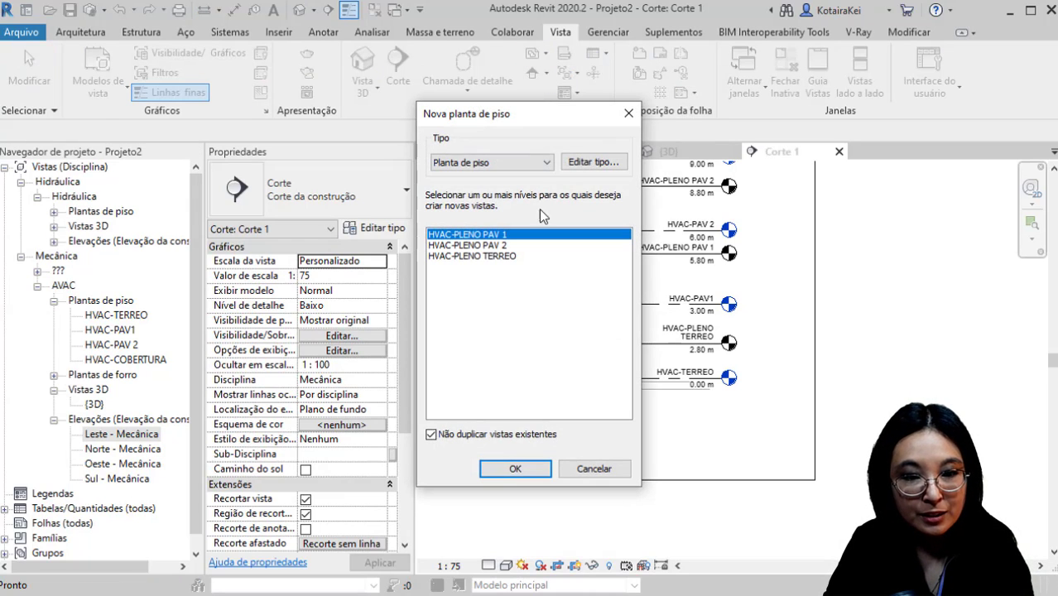
pyautogui.keyDown('shift'); pyautogui.click(511, 260); pyautogui.keyUp('shift')
pyautogui.click(514, 468)
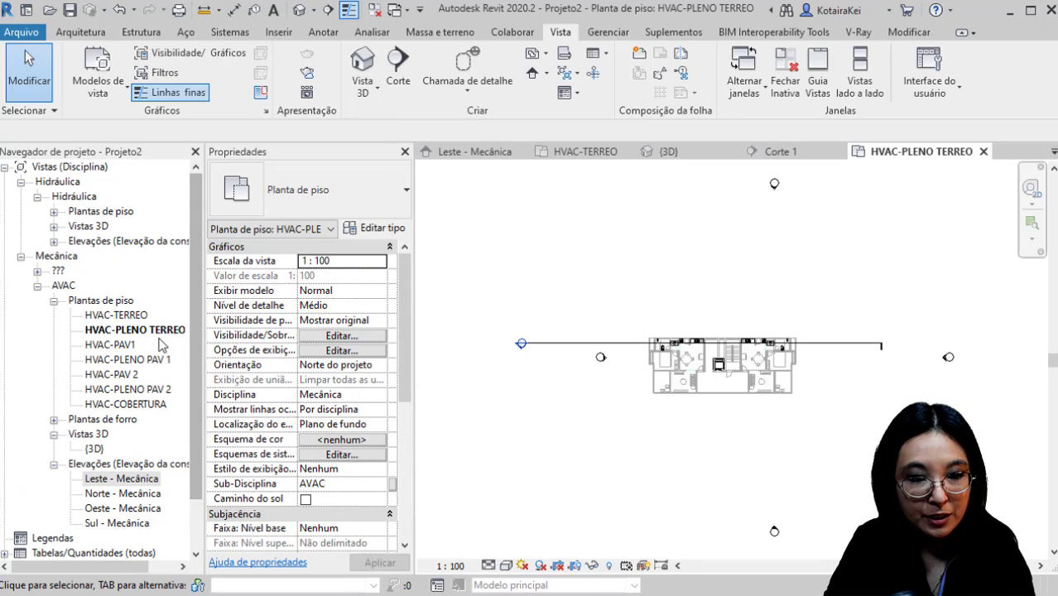
pyautogui.click(166, 360)
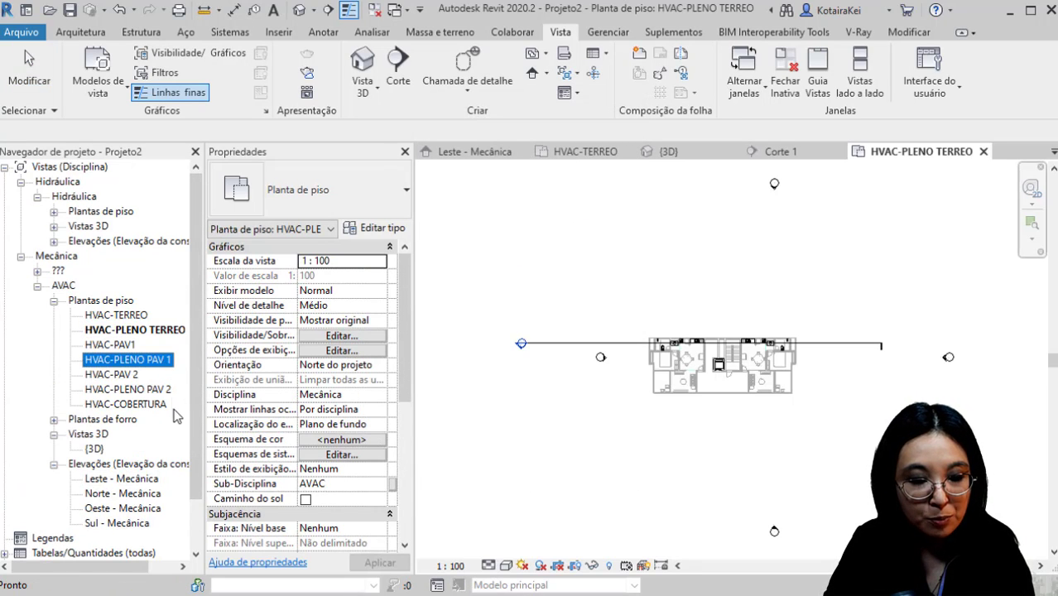
pyautogui.click(165, 391)
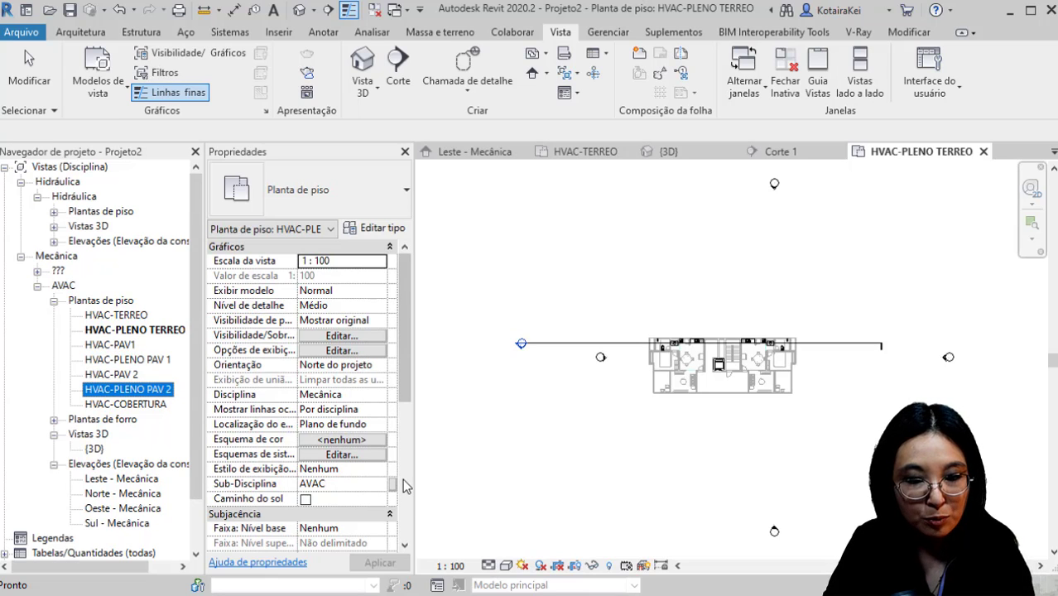
pyautogui.click(643, 451)
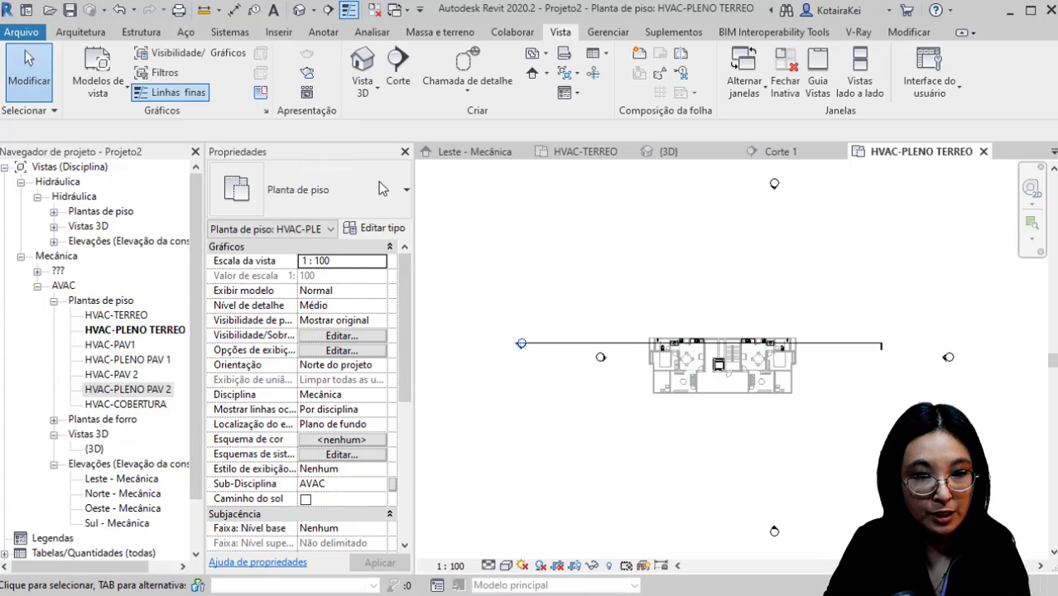
# Step: Save the project in the Studios folder as STUDIOS-AR CONDICIONADO, with the maximum number of backups set to 1
pyautogui.click(69, 12)
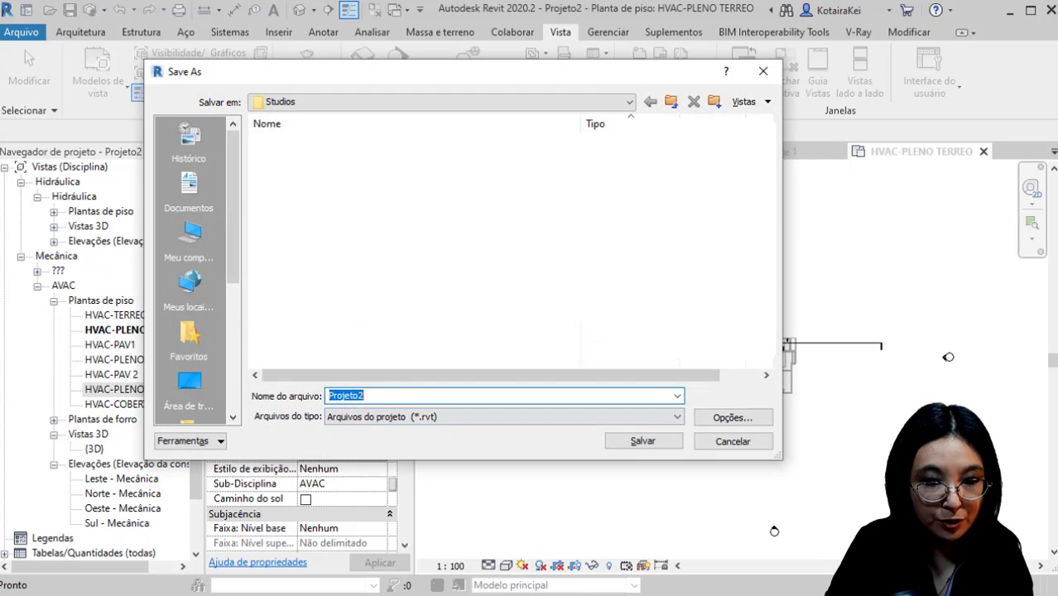
pyautogui.write('STUDIOS-KOTAIRA.rvt')
pyautogui.doubleClick(398, 397)
pyautogui.moveTo(366, 394); pyautogui.dragTo(489, 391)
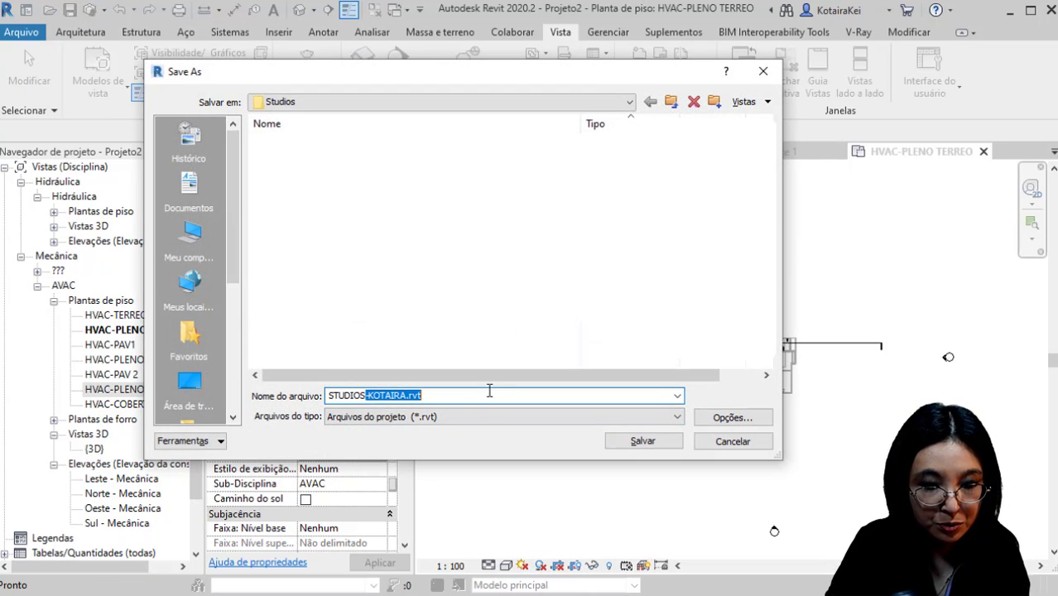
pyautogui.write('-AR CONDICIONADO')
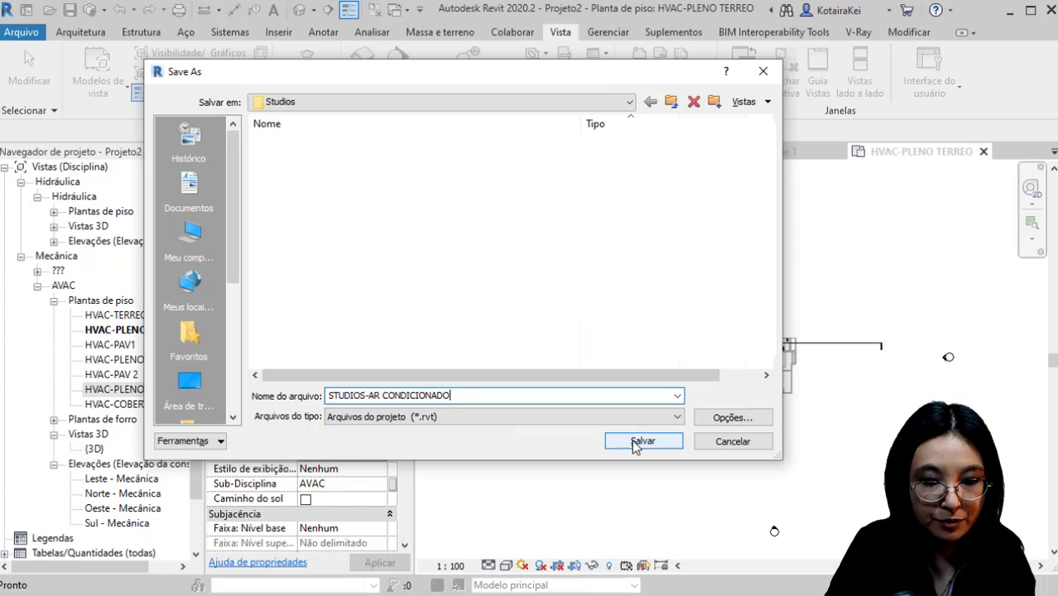
pyautogui.click(730, 418)
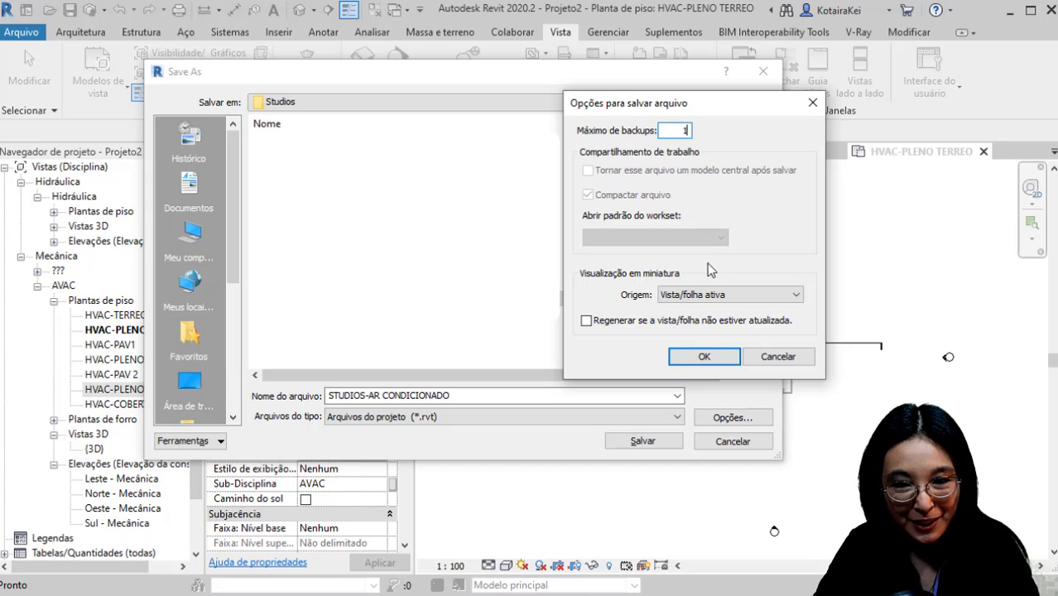
pyautogui.click(706, 360)
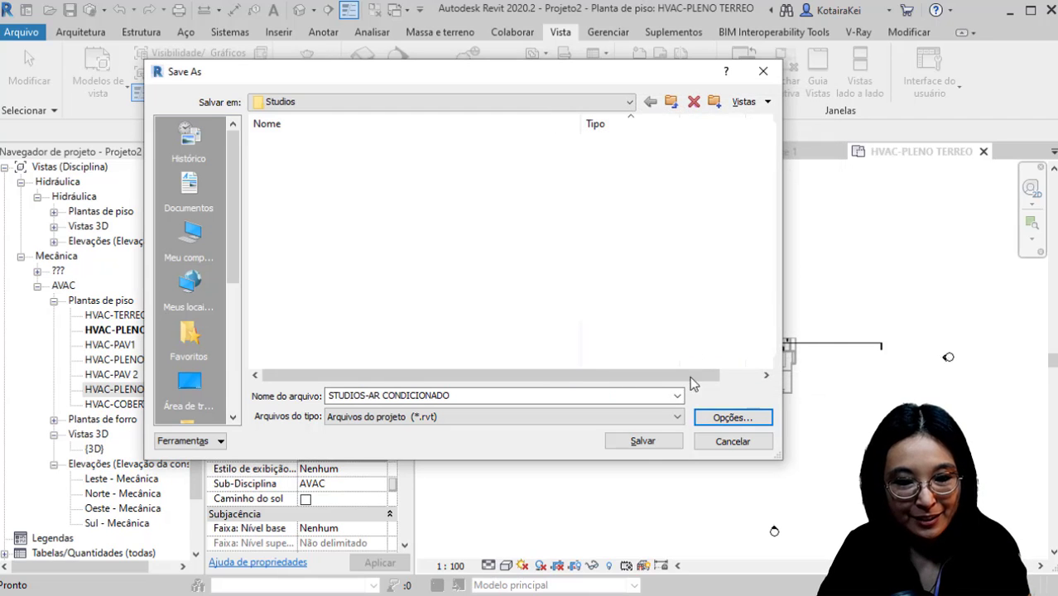
pyautogui.click(641, 441)
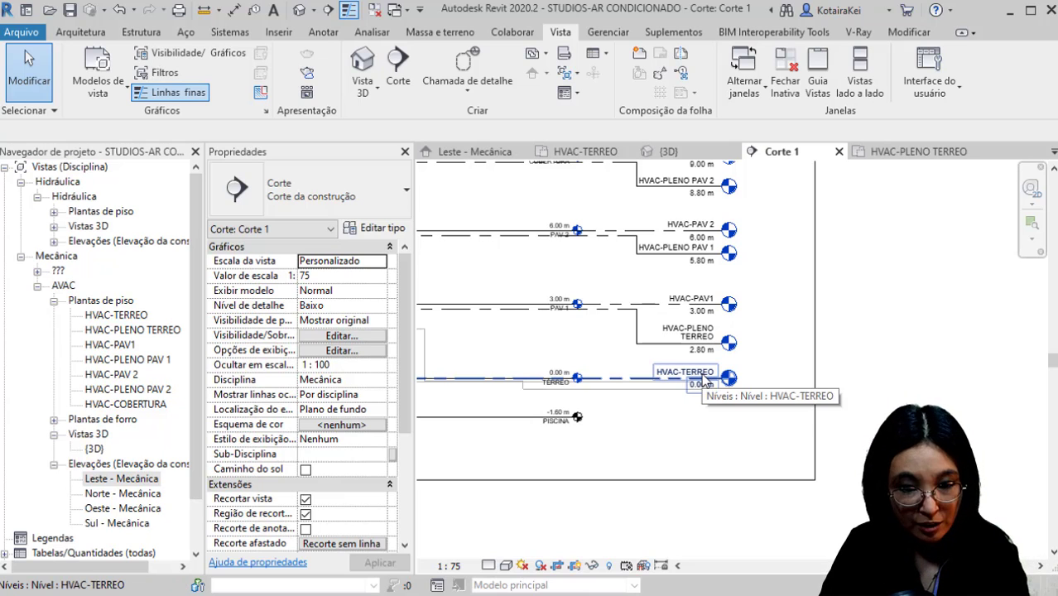
# Step: Close all inactive views so that only the Corte 1 section stays open
pyautogui.click(381, 18)
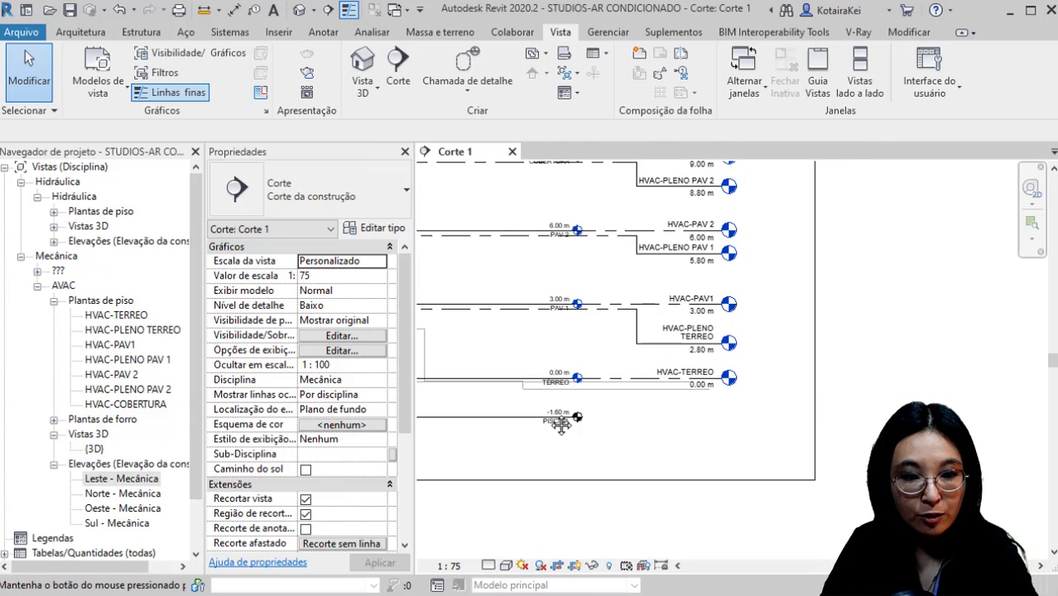
pyautogui.moveTo(553, 417); pyautogui.dragTo(760, 424, button='middle')
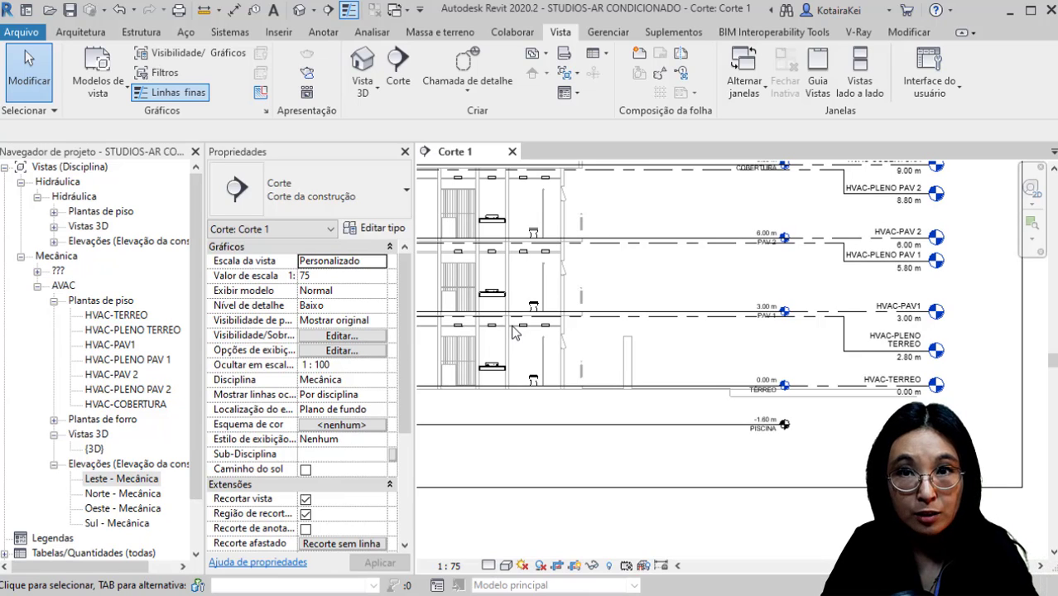
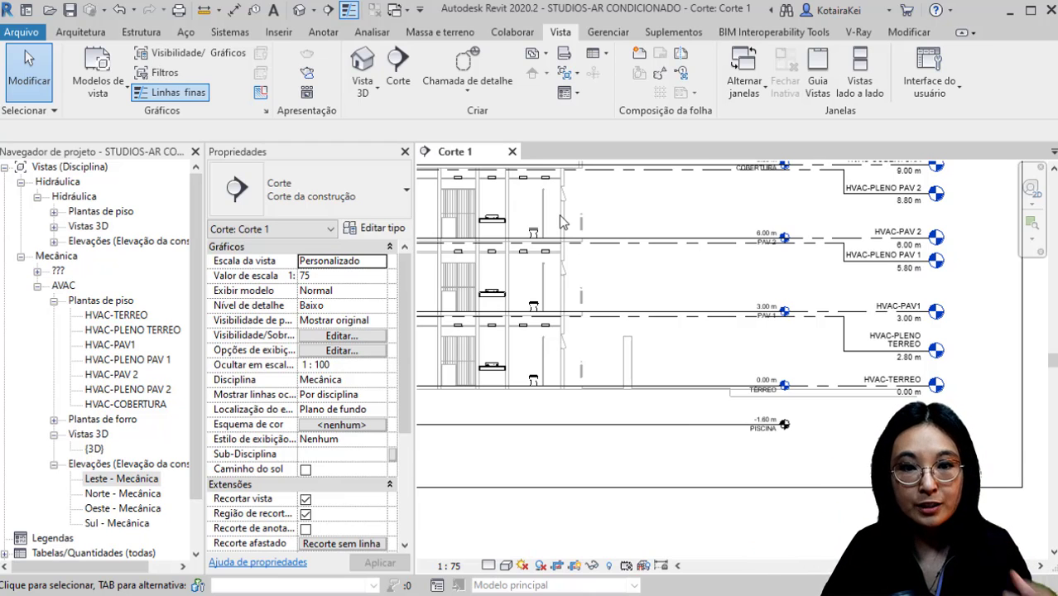
pyautogui.click(607, 31)
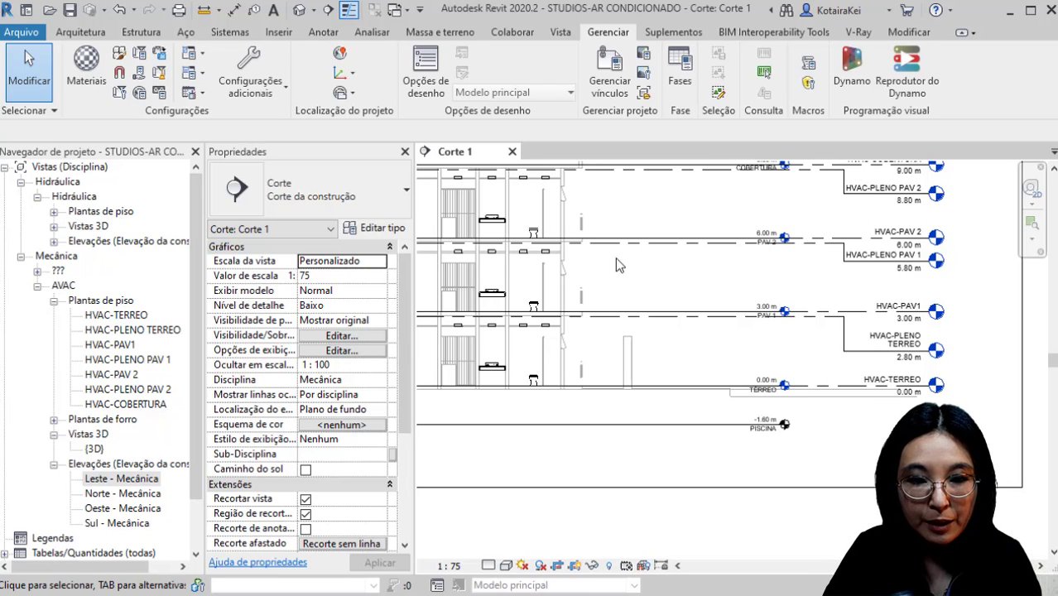
# Step: Open the linked architectural model STUDIOS-KOTAIRA from the Studios folder, agreeing to unload it as a link
pyautogui.click(49, 12)
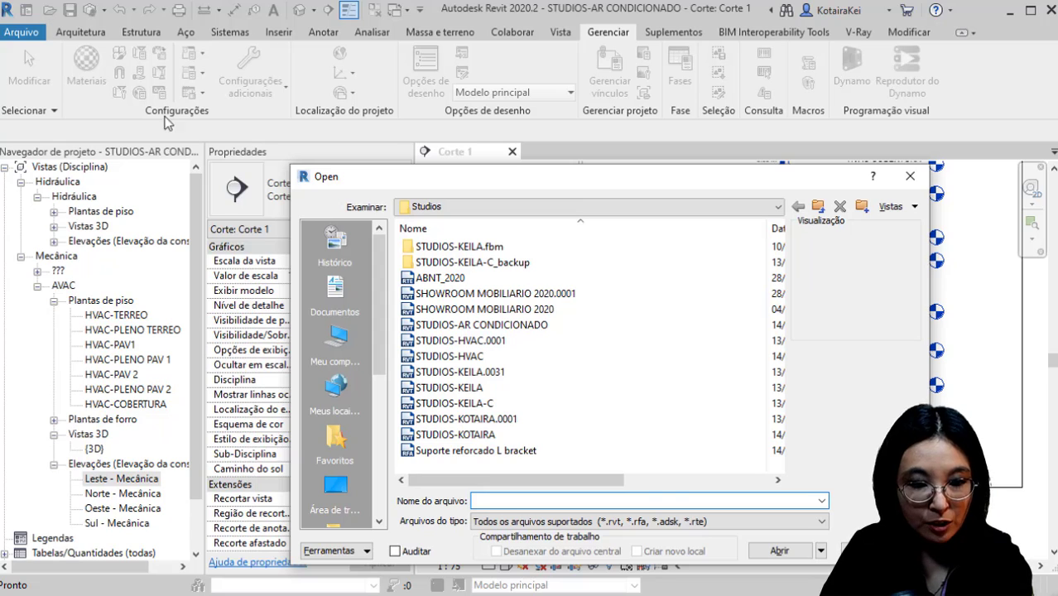
pyautogui.click(453, 437)
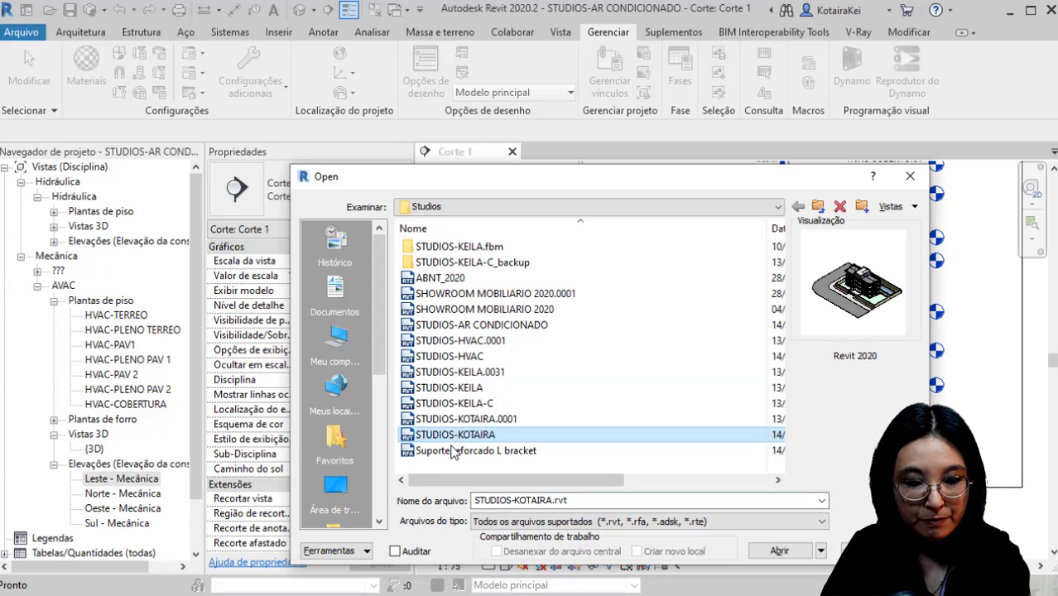
pyautogui.click(789, 556)
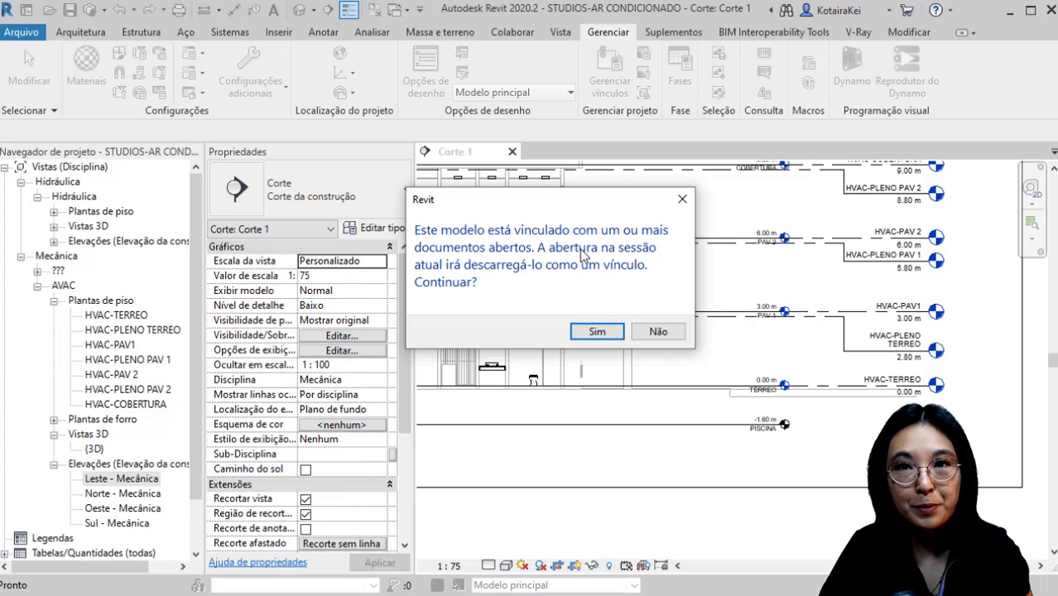
pyautogui.moveTo(584, 200); pyautogui.dragTo(553, 374)
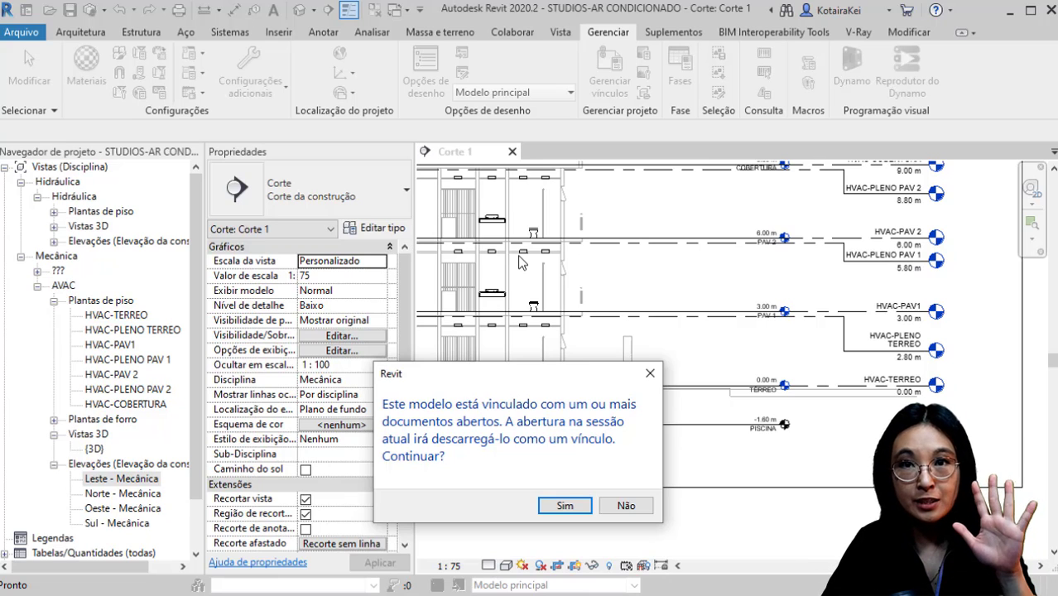
pyautogui.click(565, 507)
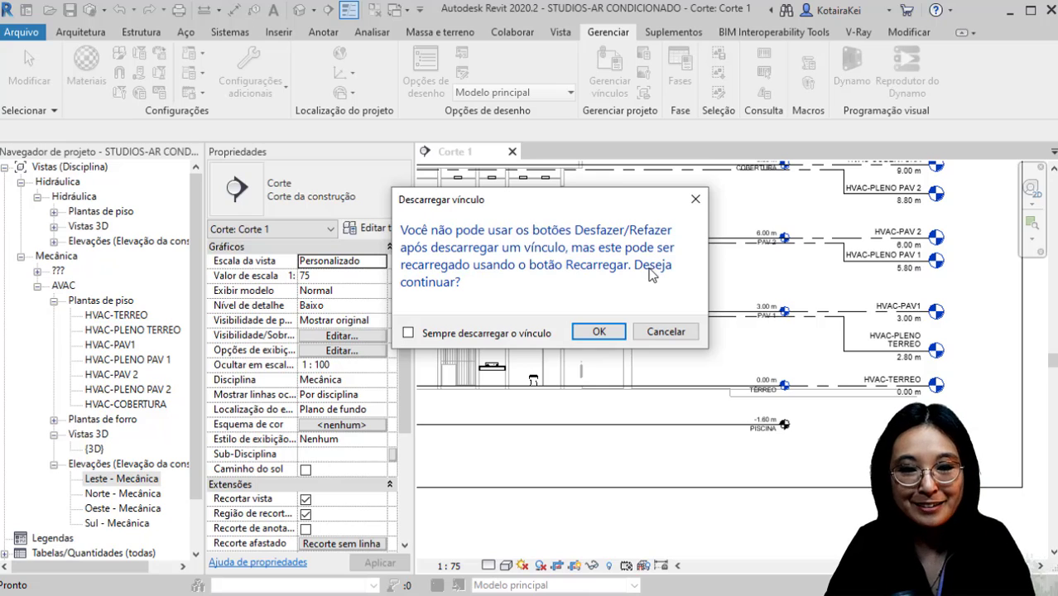
pyautogui.click(593, 332)
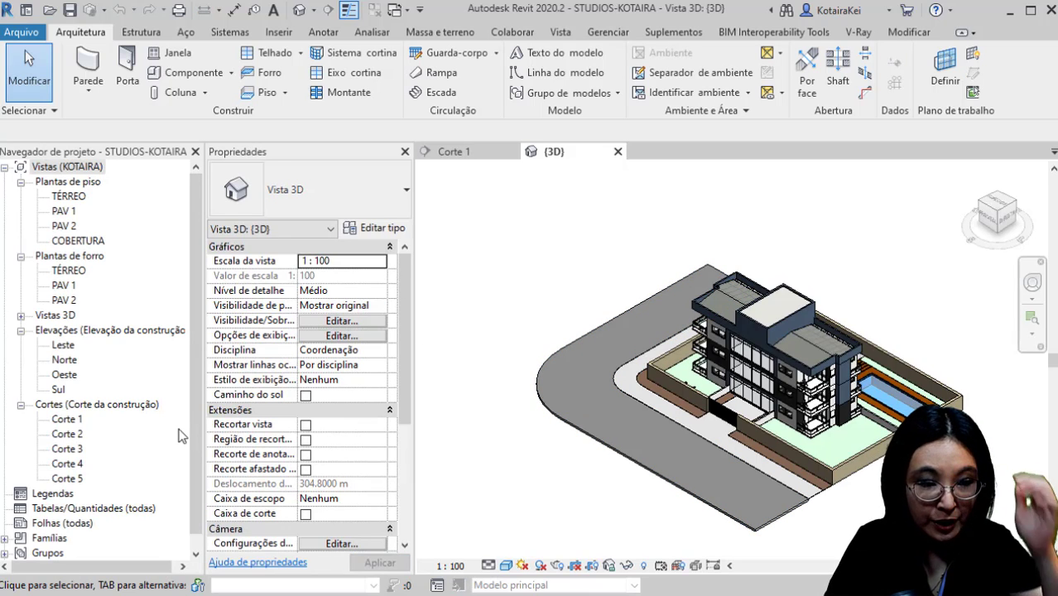
# Step: In the architectural model's Leste elevation, set the TÉRREO level's elevation to -0.10 m and clear the selection
pyautogui.doubleClick(63, 345)
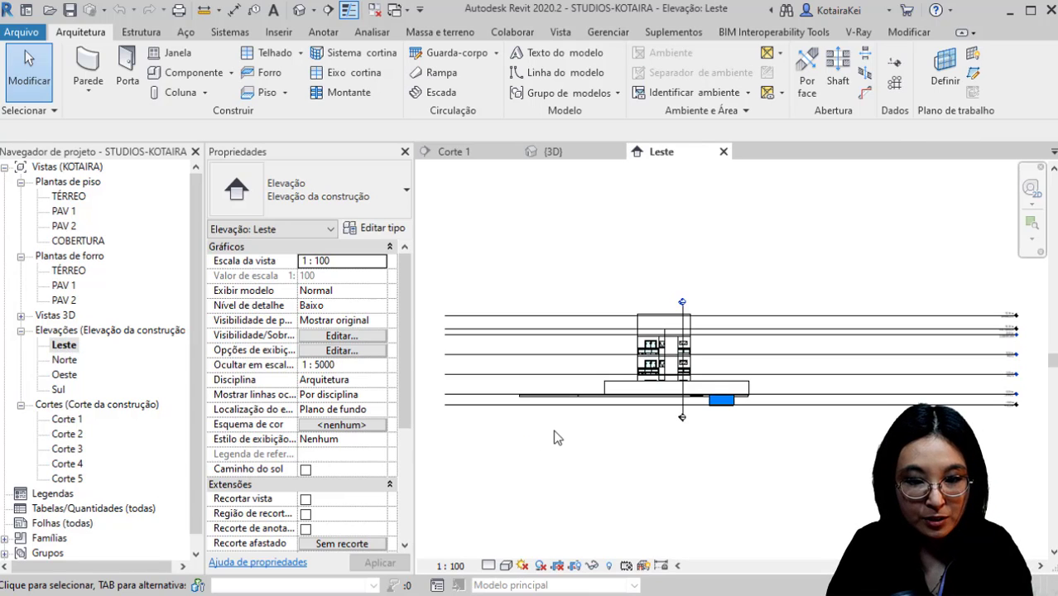
pyautogui.moveTo(554, 433); pyautogui.dragTo(289, 440, button='middle')
pyautogui.scroll(2, 738, 408)
pyautogui.scroll(4, 754, 392)
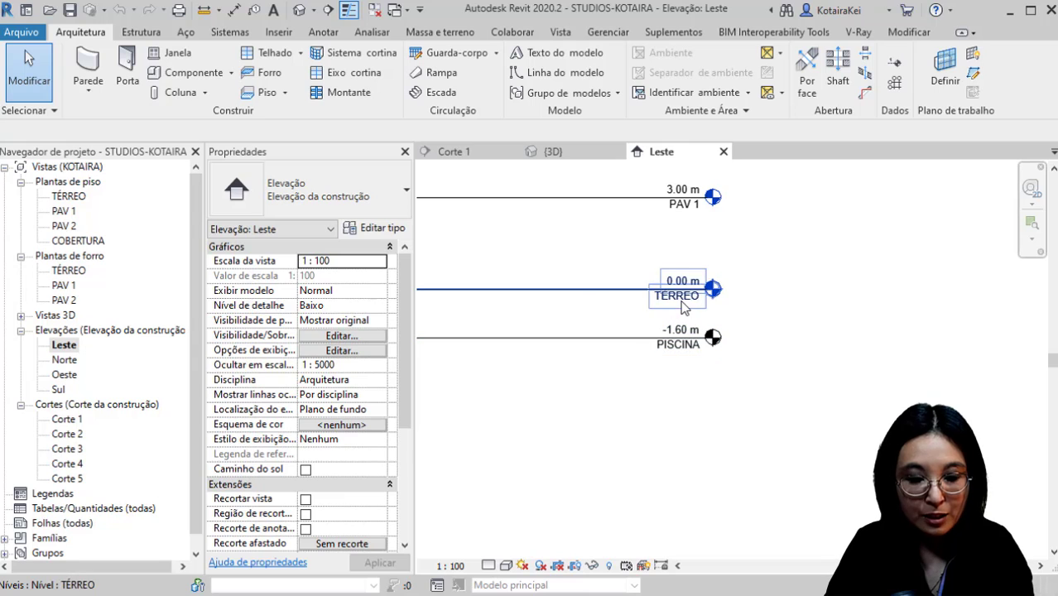
pyautogui.click(703, 297)
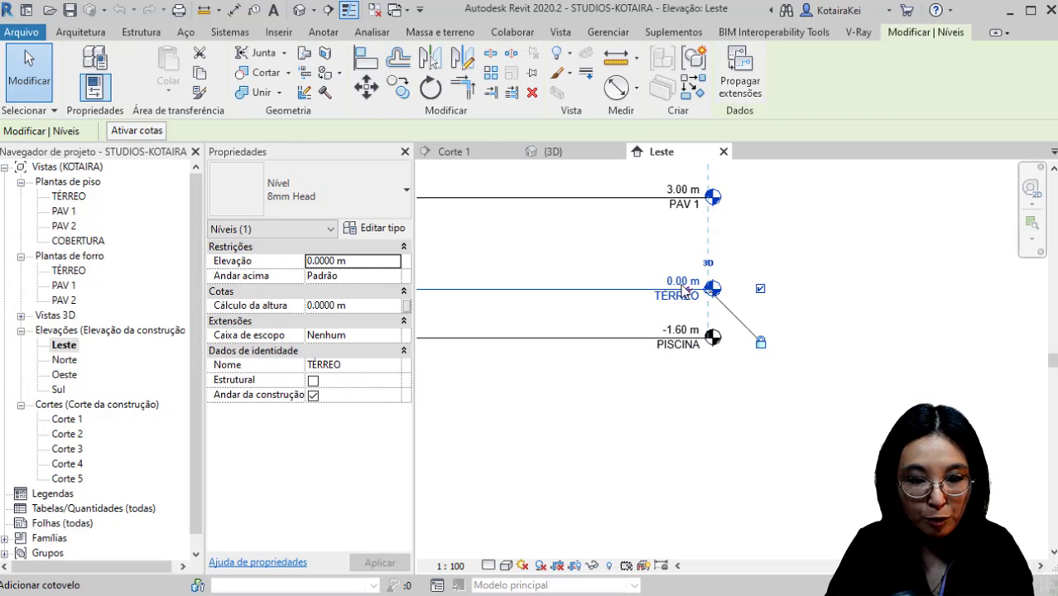
pyautogui.click(670, 281)
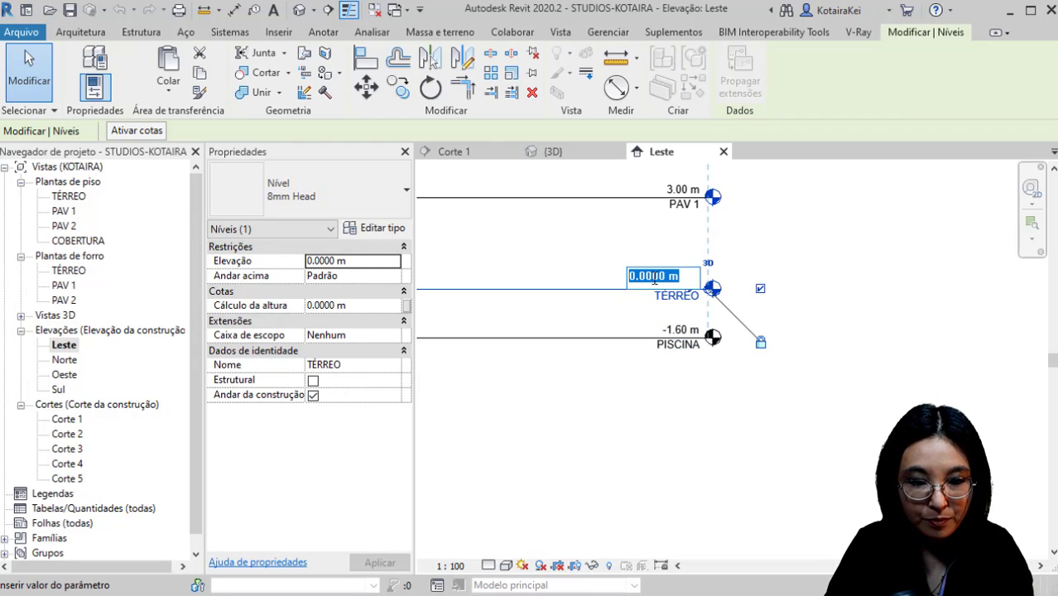
pyautogui.write('-.1')
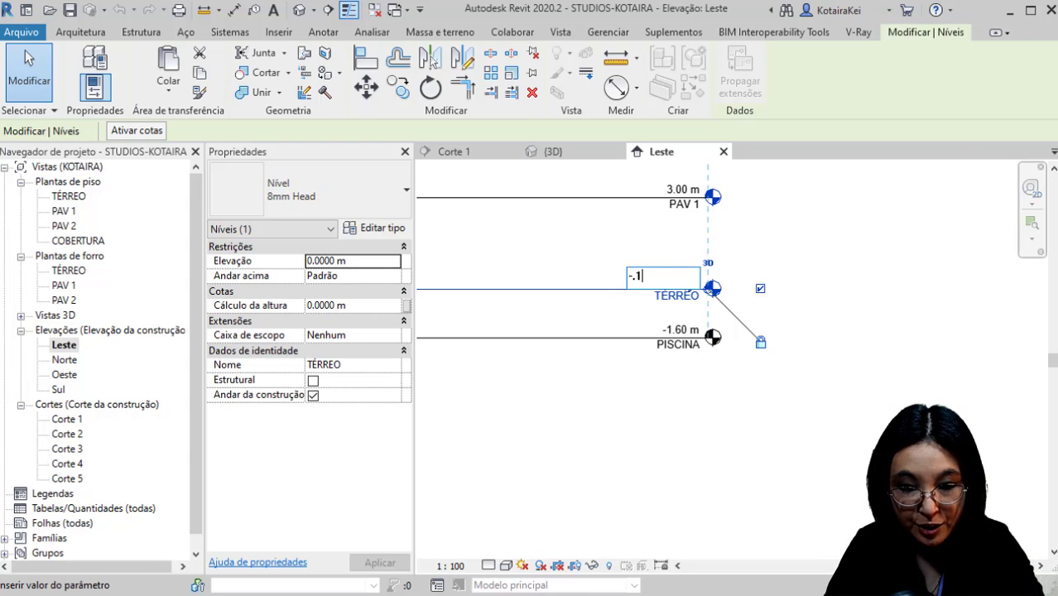
pyautogui.press('Return')
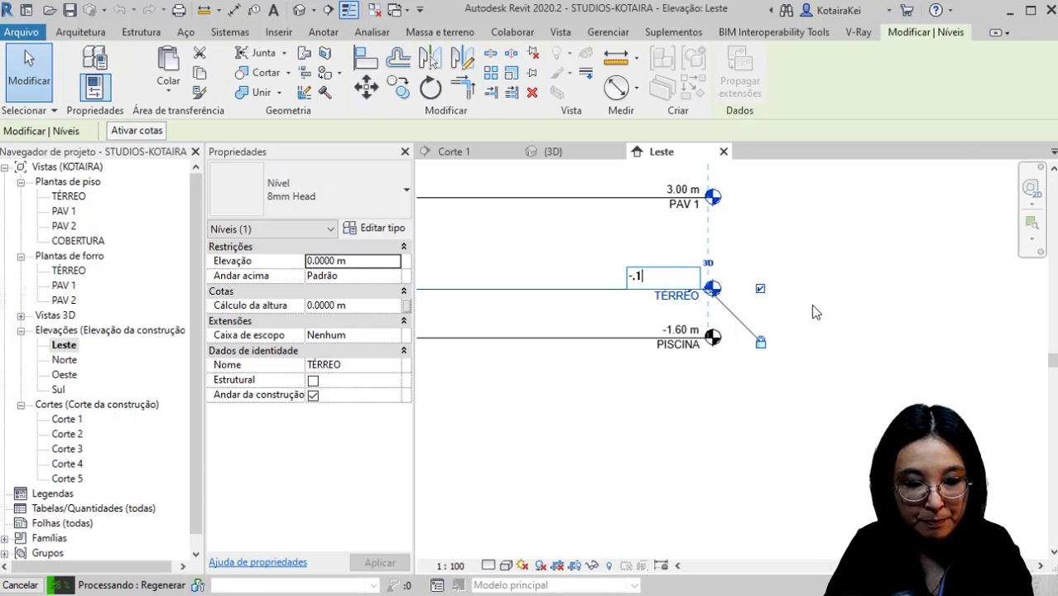
pyautogui.click(816, 312)
pyautogui.scroll(-1, 640, 395)
pyautogui.scroll(-3, 617, 356)
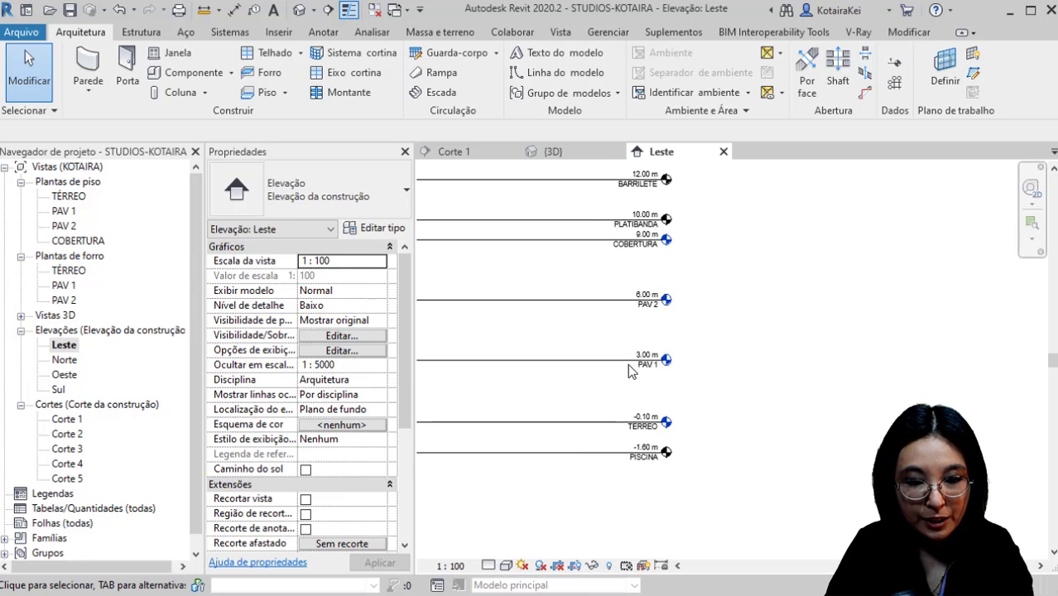
# Step: Set the COBERTURA level's elevation to 9.20 m, dismiss the stair warning, and clear the selection
pyautogui.click(623, 248)
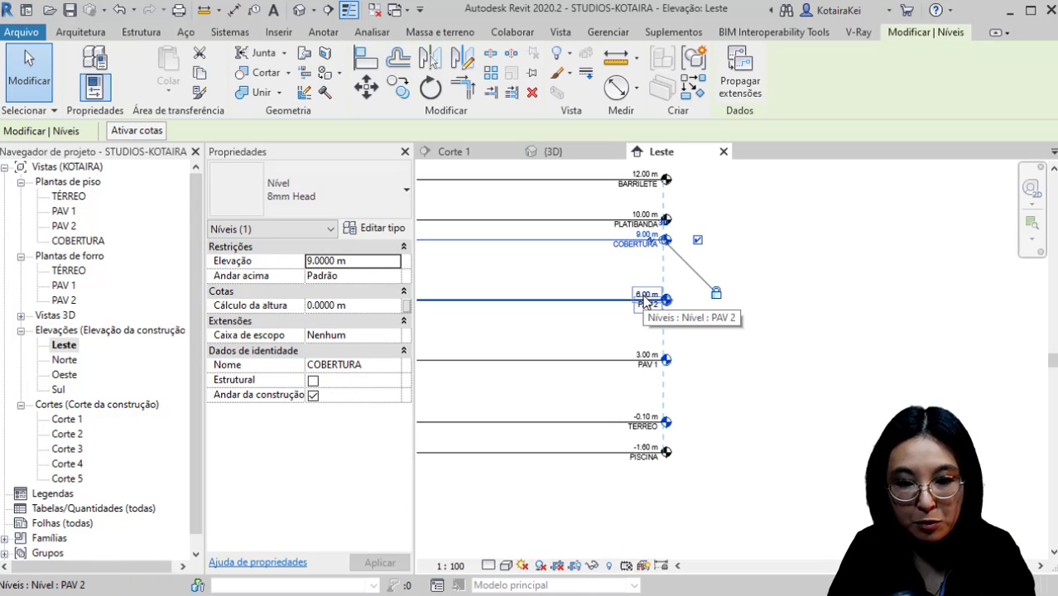
pyautogui.click(645, 234)
pyautogui.click(601, 230)
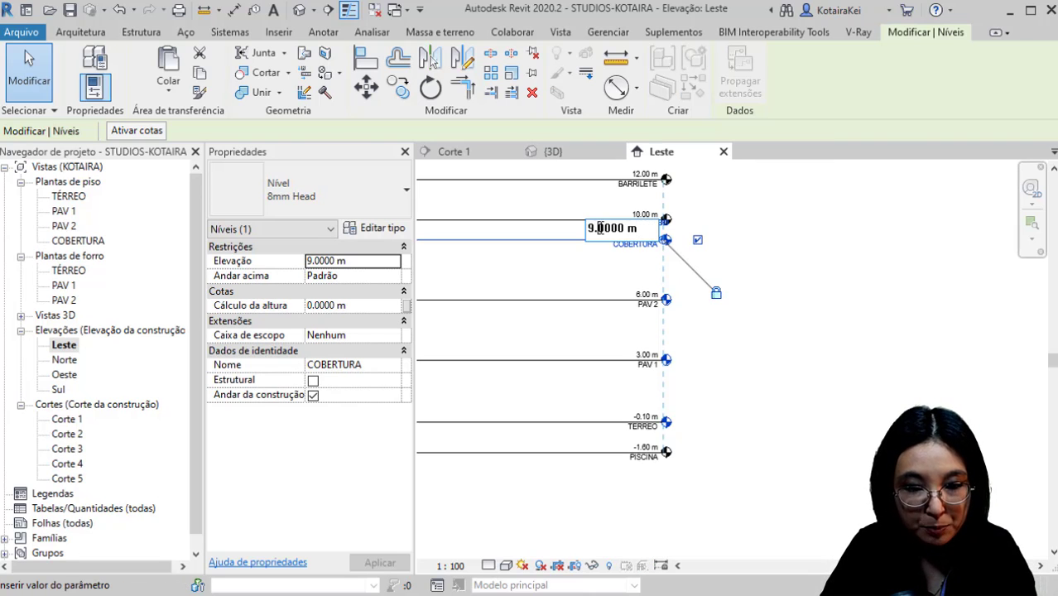
pyautogui.write('2')
pyautogui.press('Return')
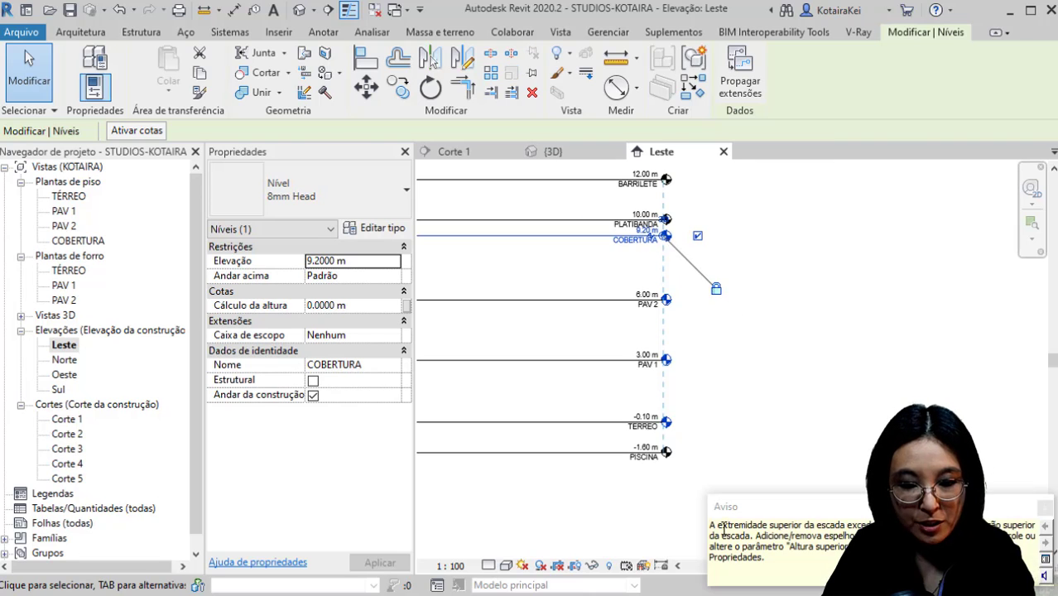
pyautogui.moveTo(754, 509); pyautogui.dragTo(497, 291)
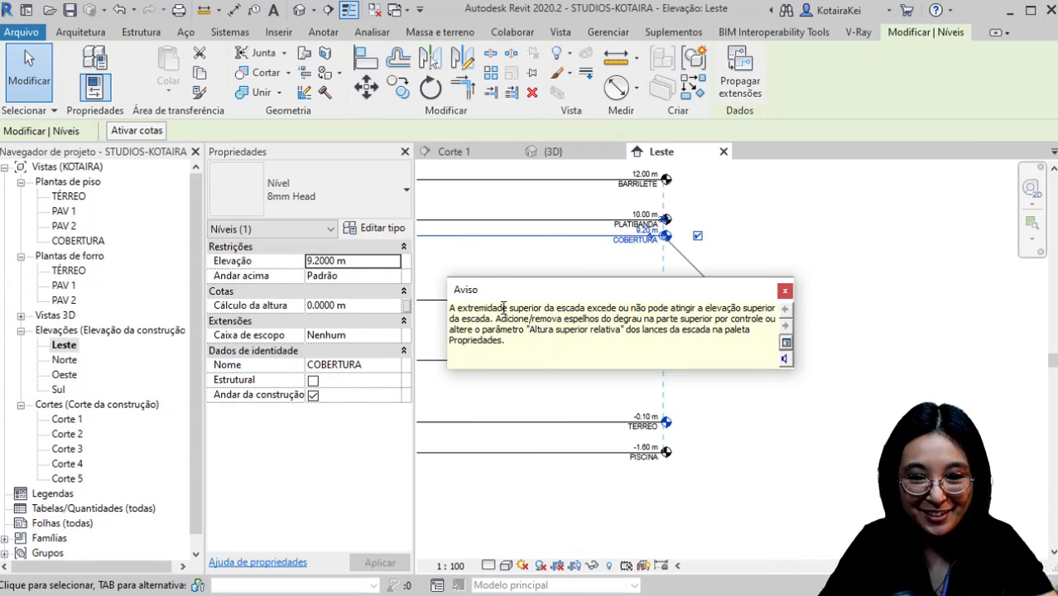
pyautogui.click(784, 291)
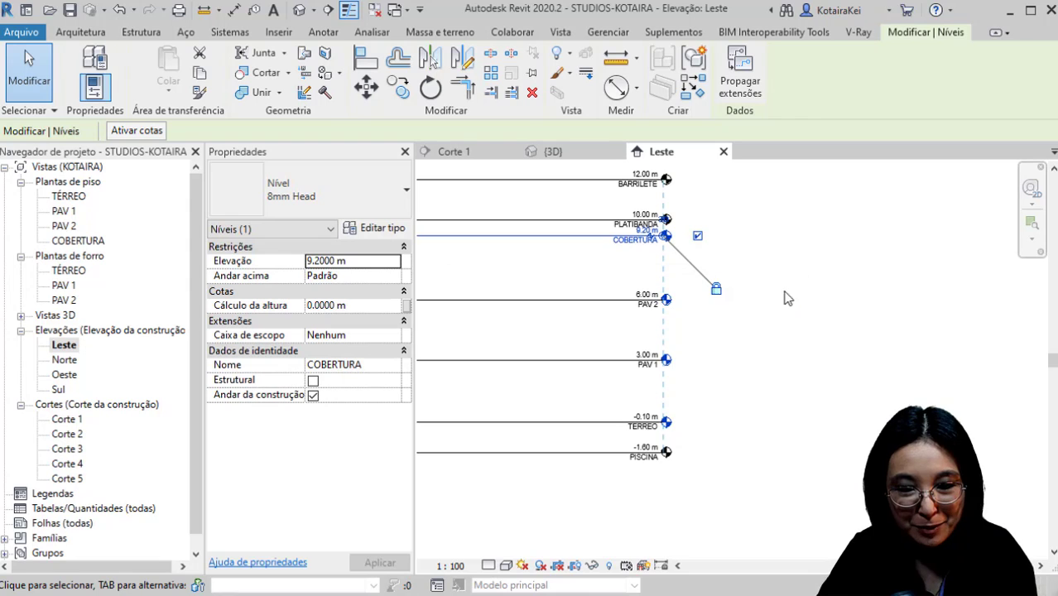
pyautogui.click(747, 398)
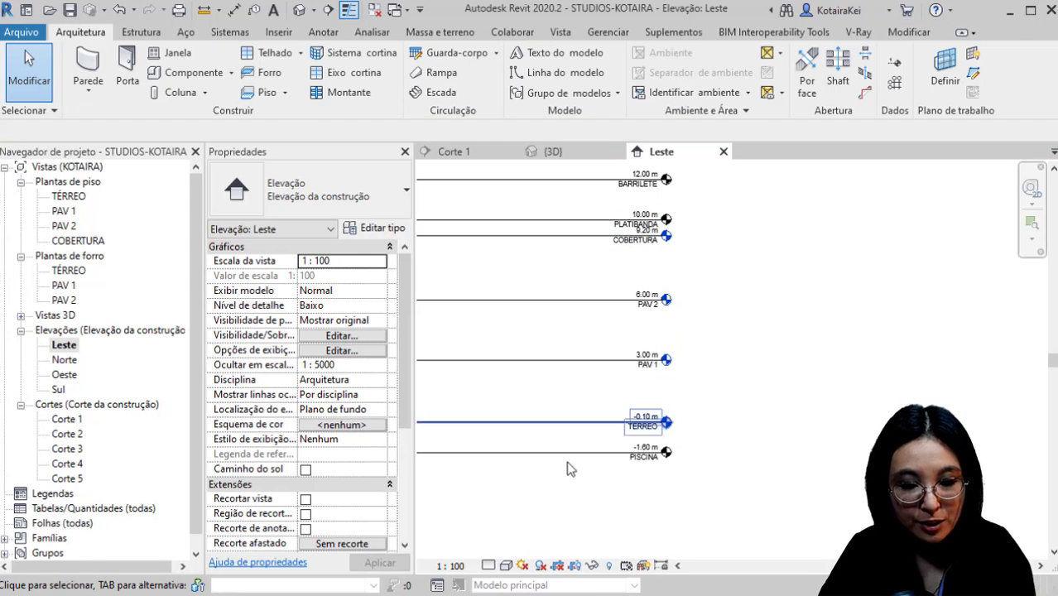
# Step: Save the architectural project as a new file named STUDIOS-KOTAIRA-REVISAO.rvt in the Studios folder
pyautogui.click(20, 31)
pyautogui.click(72, 231)
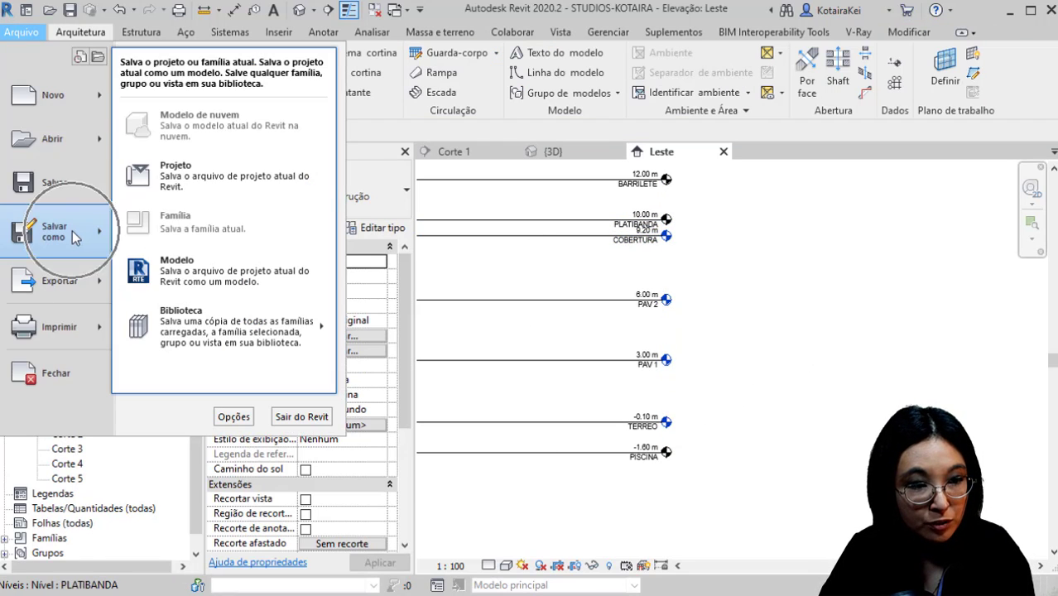
pyautogui.click(187, 180)
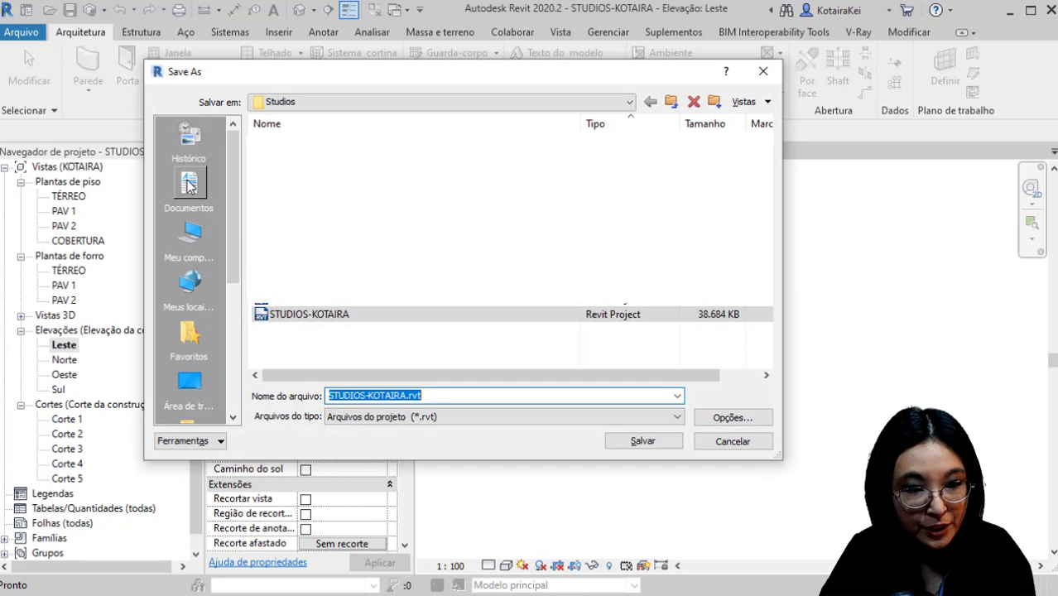
pyautogui.click(406, 395)
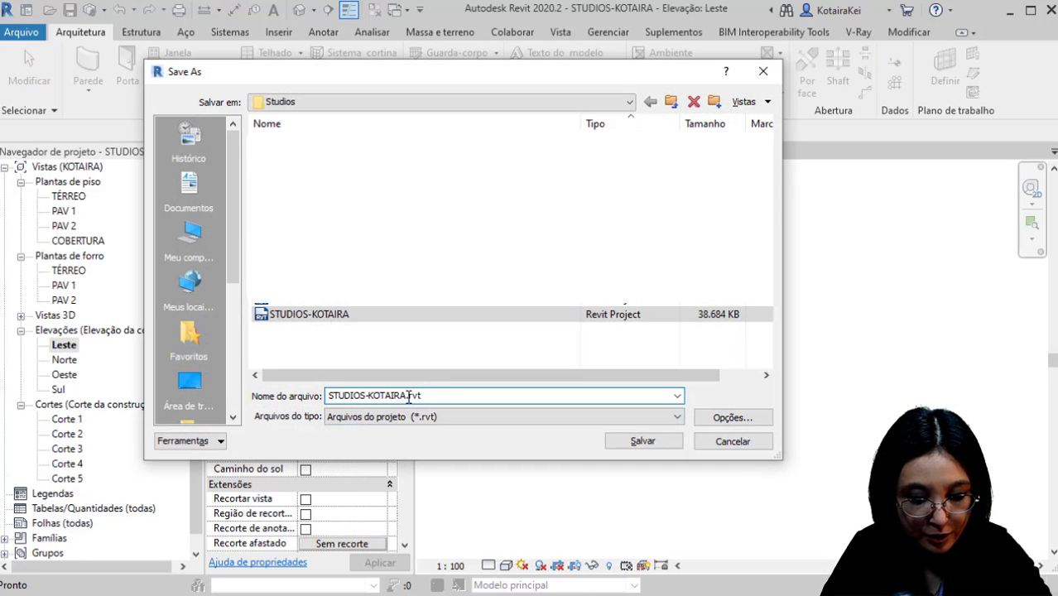
pyautogui.write('-E')
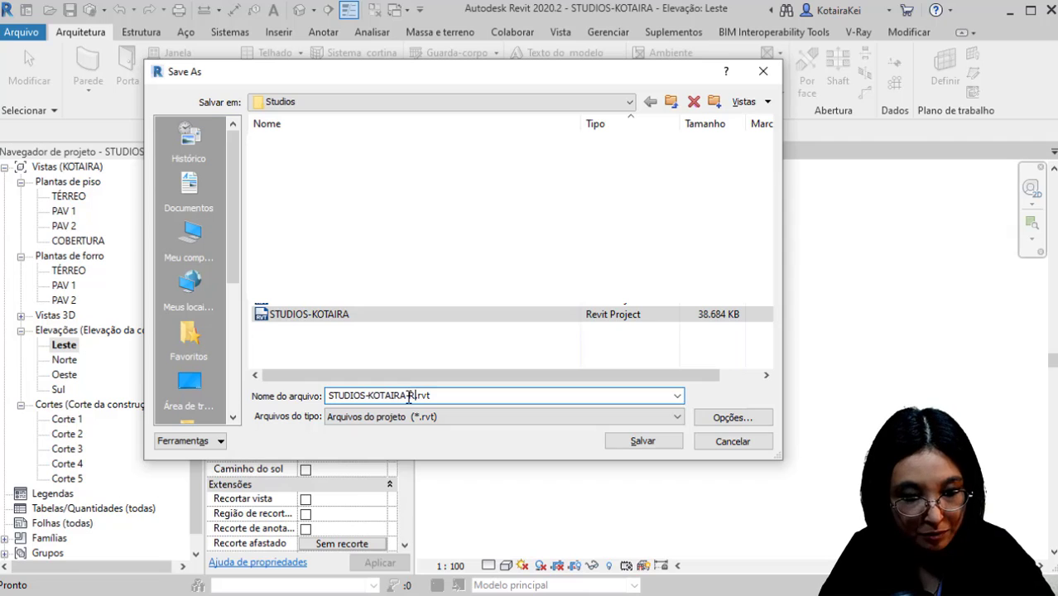
pyautogui.write('01')
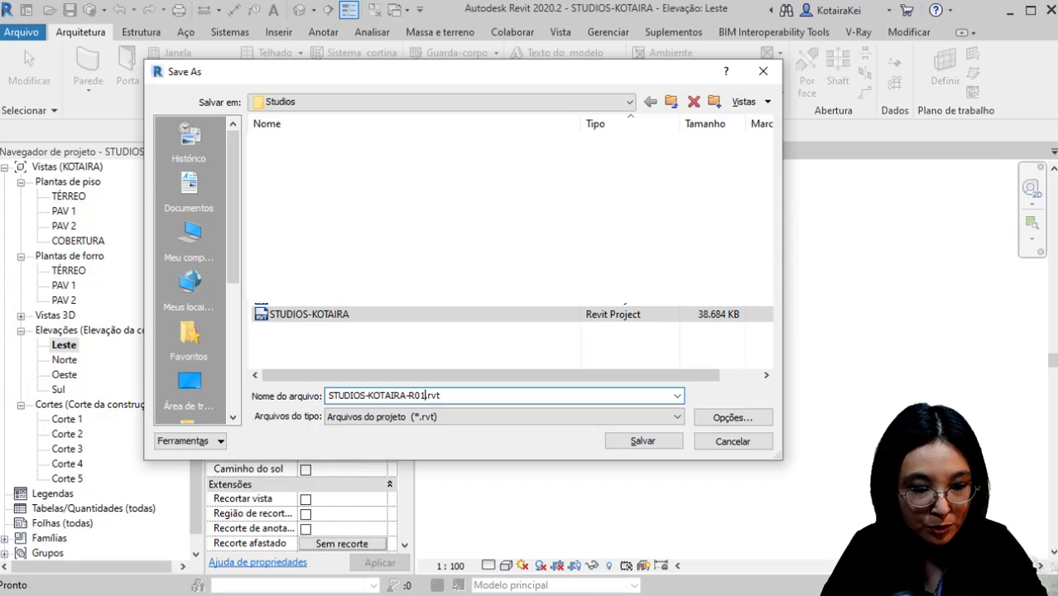
pyautogui.press('BackSpace')
pyautogui.press('BackSpace')
pyautogui.write('EVISAO')
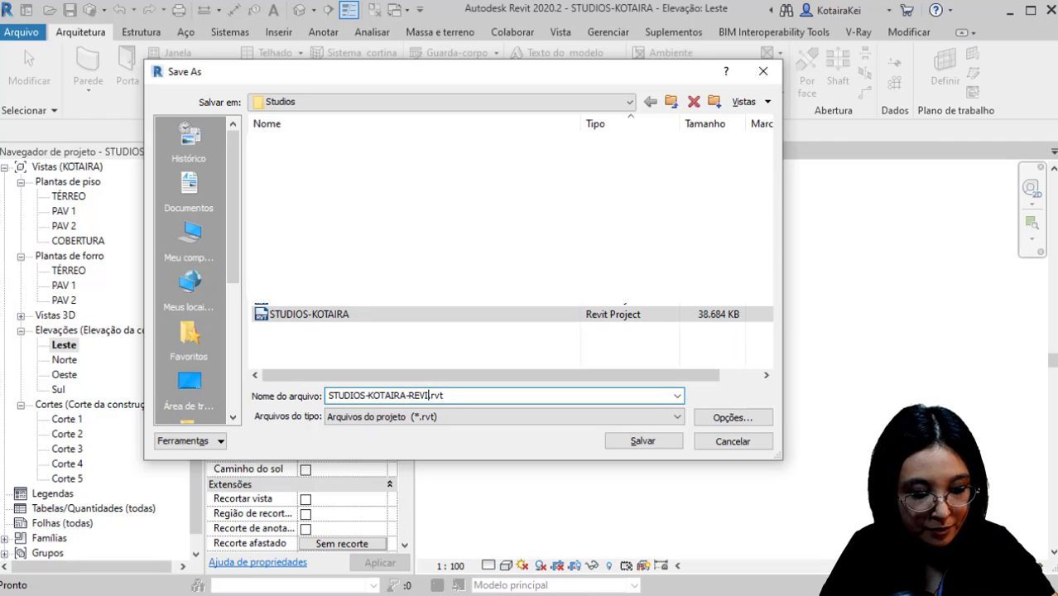
pyautogui.click(639, 443)
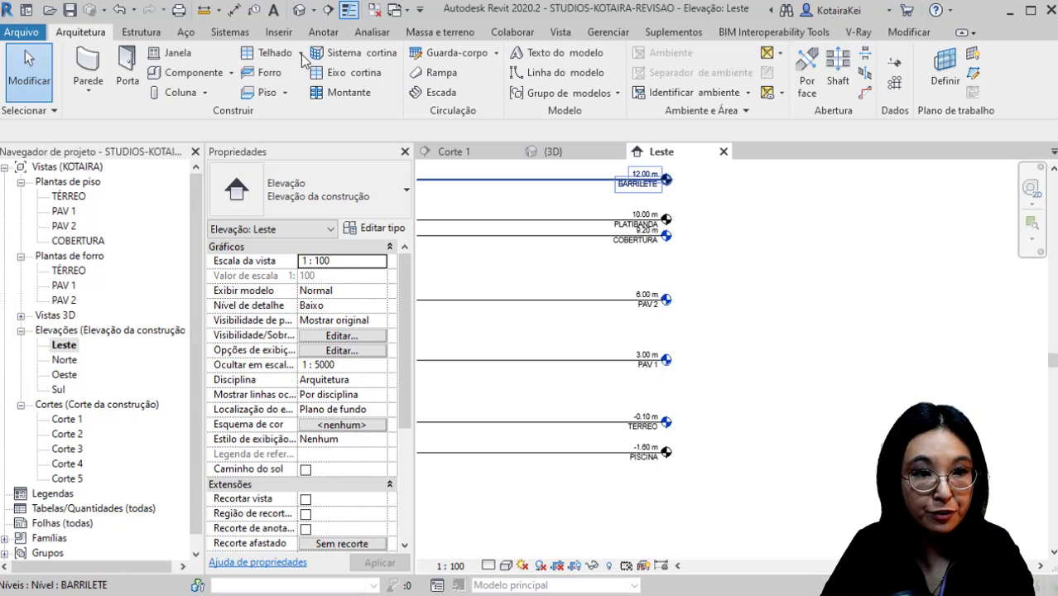
# Step: Close the revised architectural model's views and return to the HVAC project's Corte 1 section
pyautogui.click(379, 12)
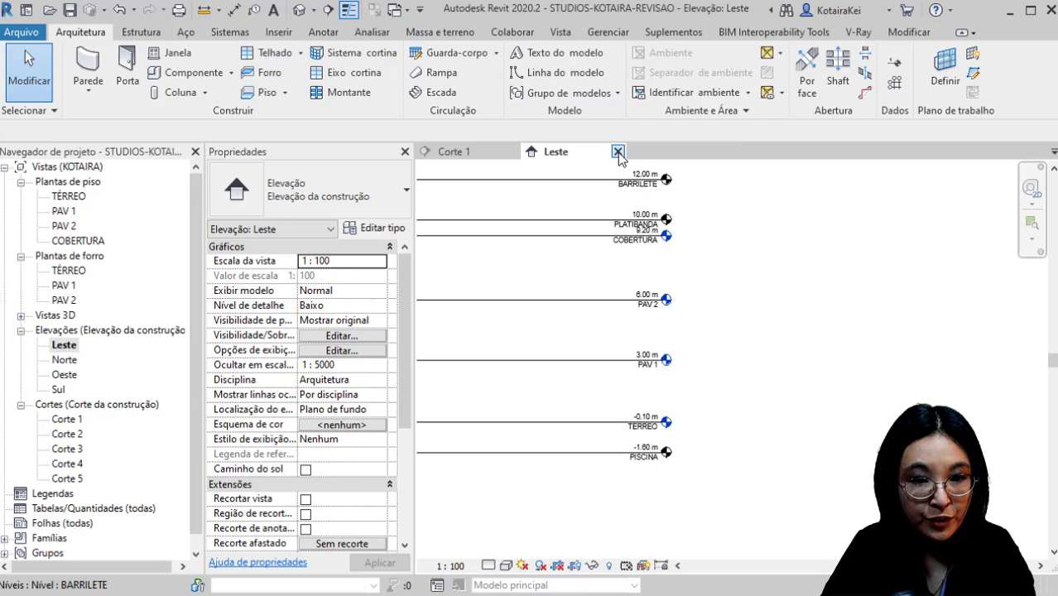
pyautogui.click(618, 153)
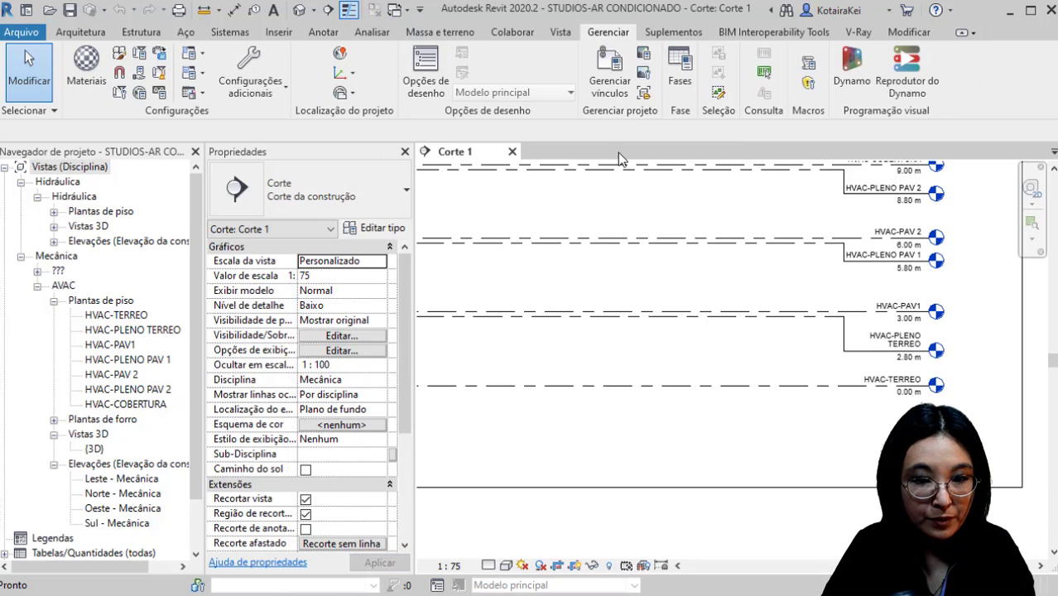
pyautogui.scroll(-3, 603, 390)
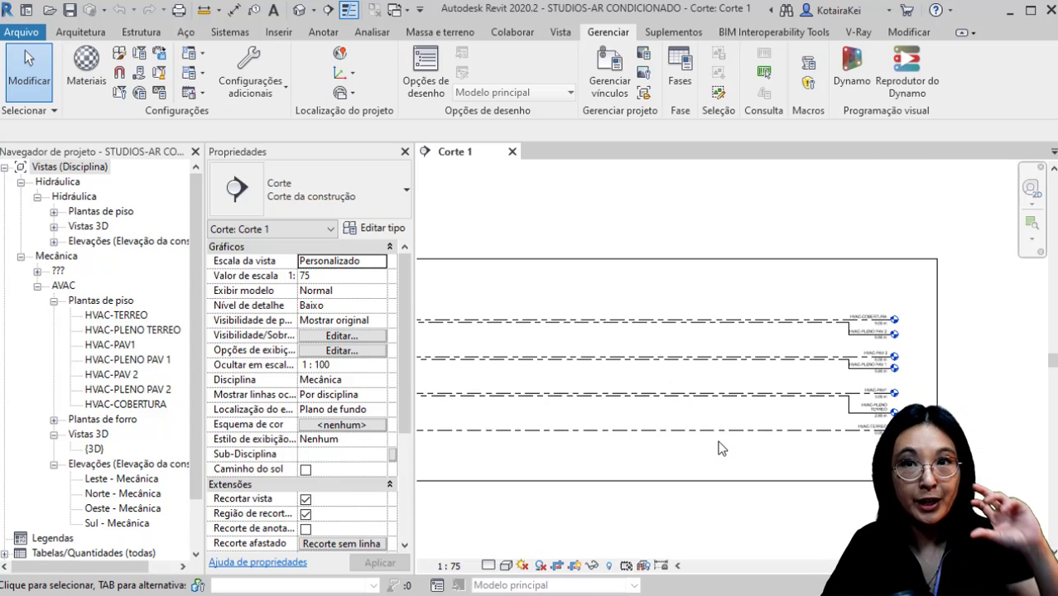
# Step: Reload the unloaded STUDIOS-KOTAIRA.rvt link from STUDIOS-KOTAIRA-REVISAO, accept the coordination warning, and close the link manager
pyautogui.click(622, 84)
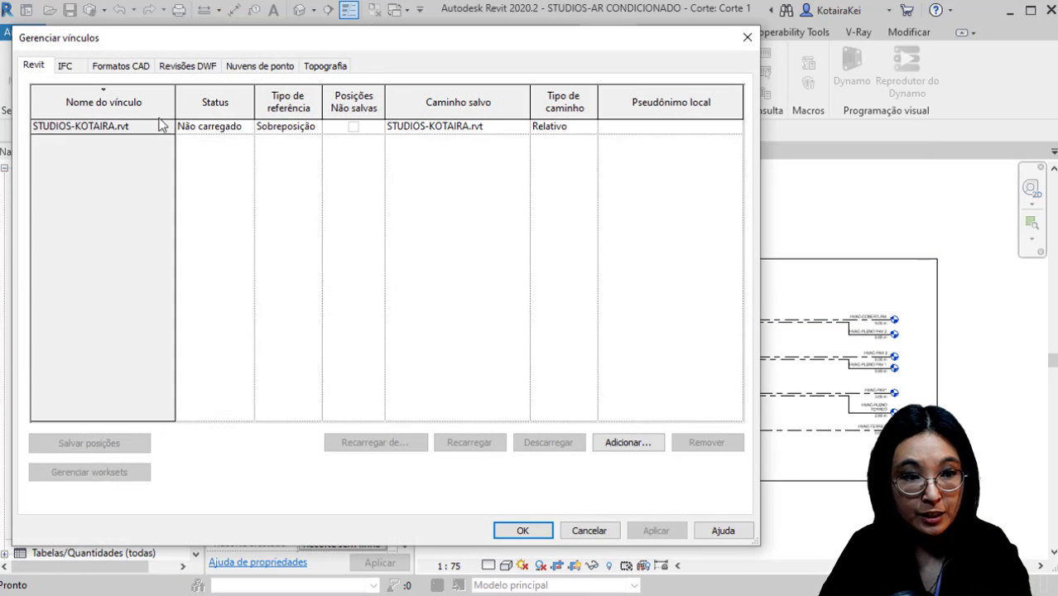
pyautogui.click(142, 127)
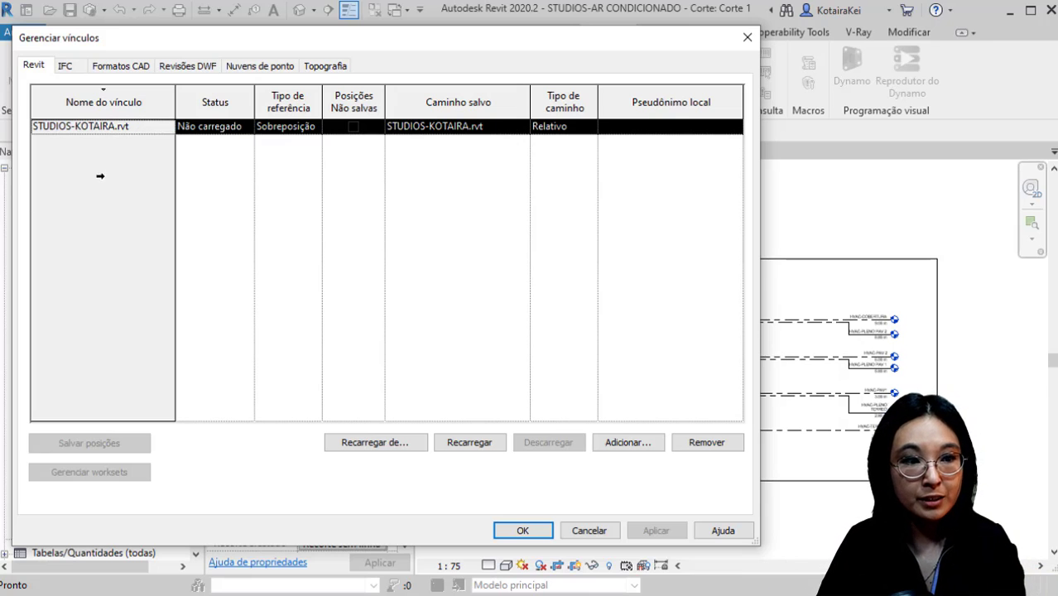
pyautogui.press('ctrl')
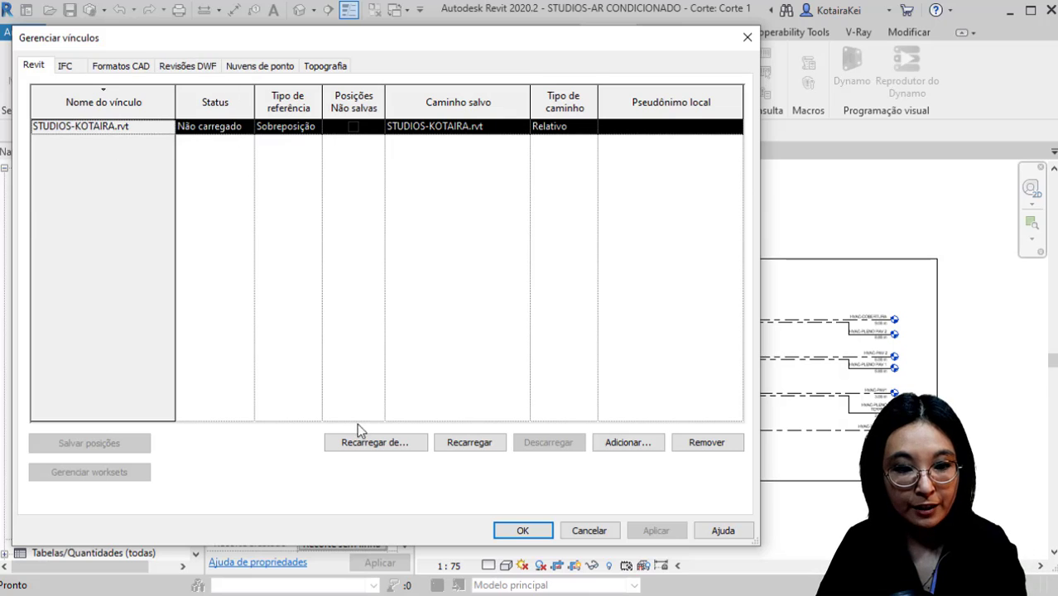
pyautogui.click(374, 441)
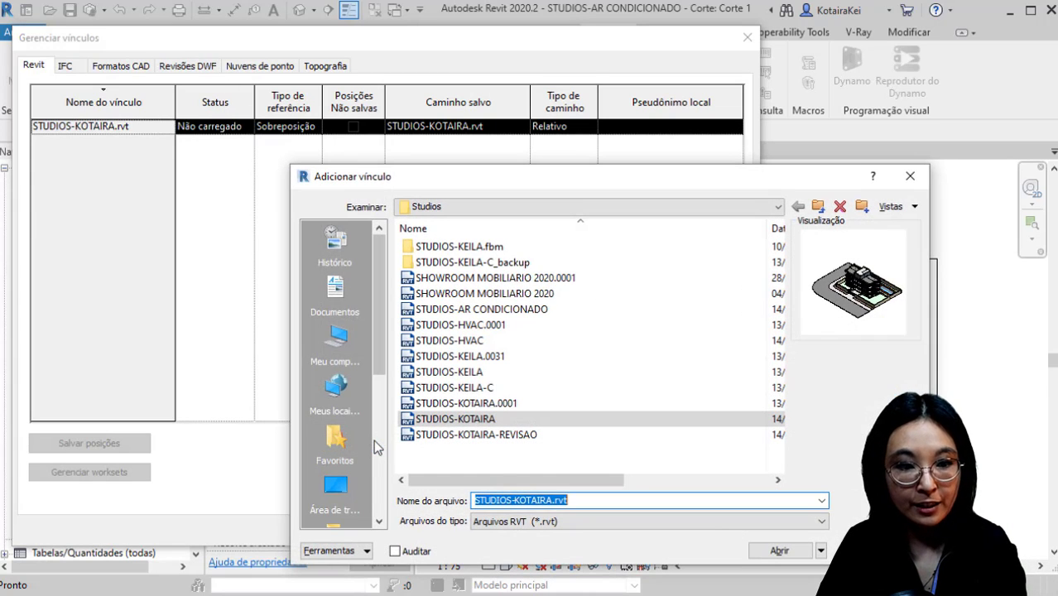
pyautogui.click(511, 436)
pyautogui.press('ctrl')
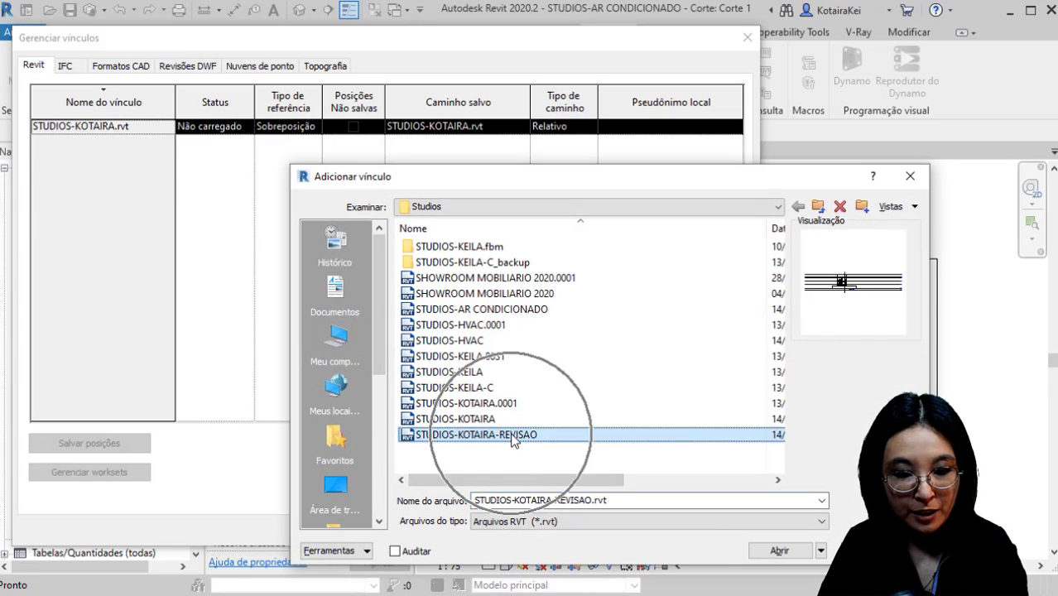
pyautogui.click(779, 552)
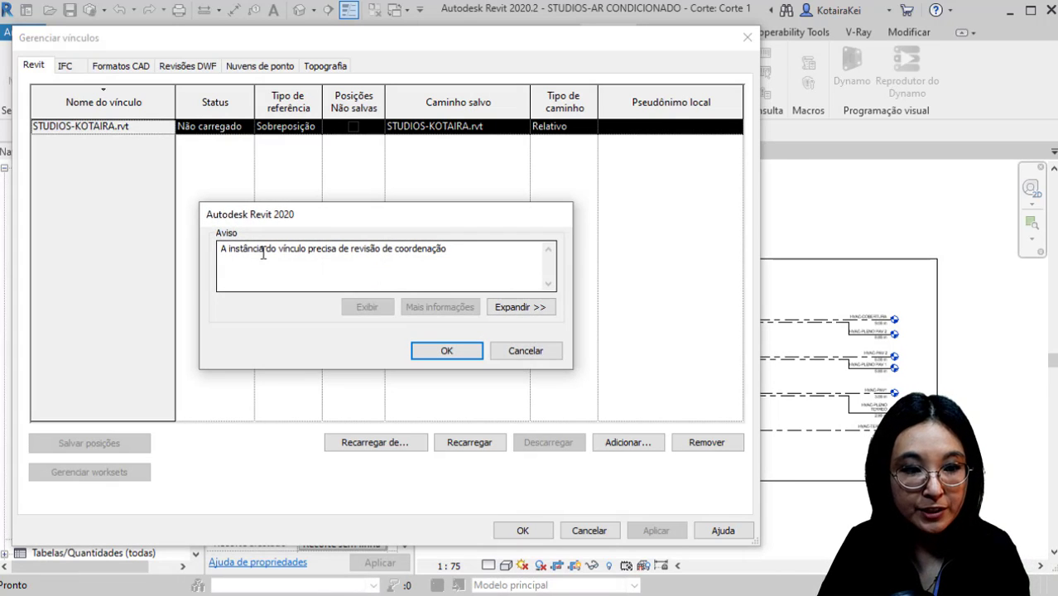
pyautogui.moveTo(230, 249); pyautogui.dragTo(457, 250)
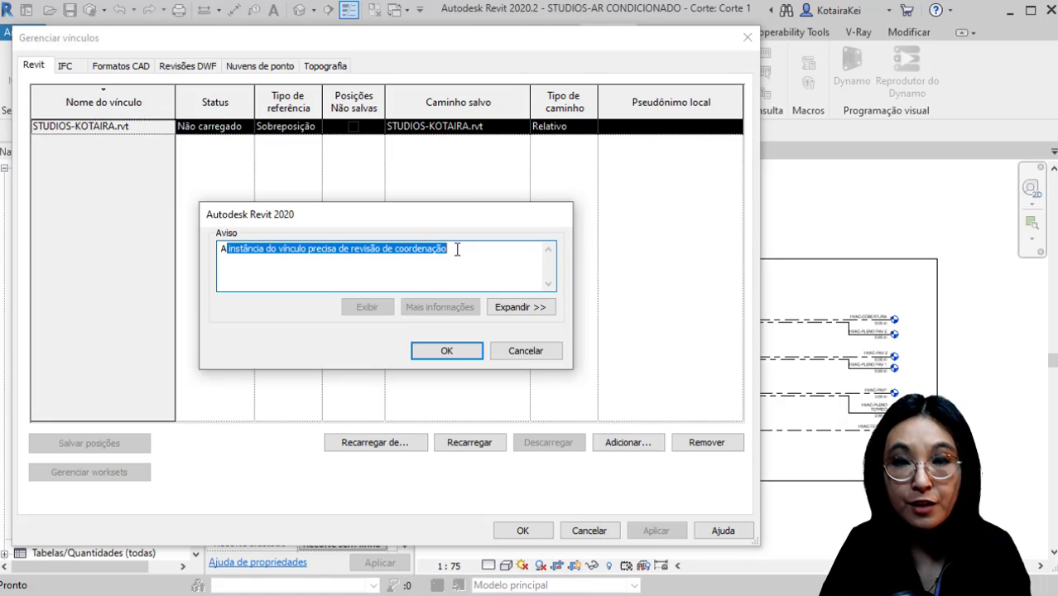
pyautogui.click(470, 350)
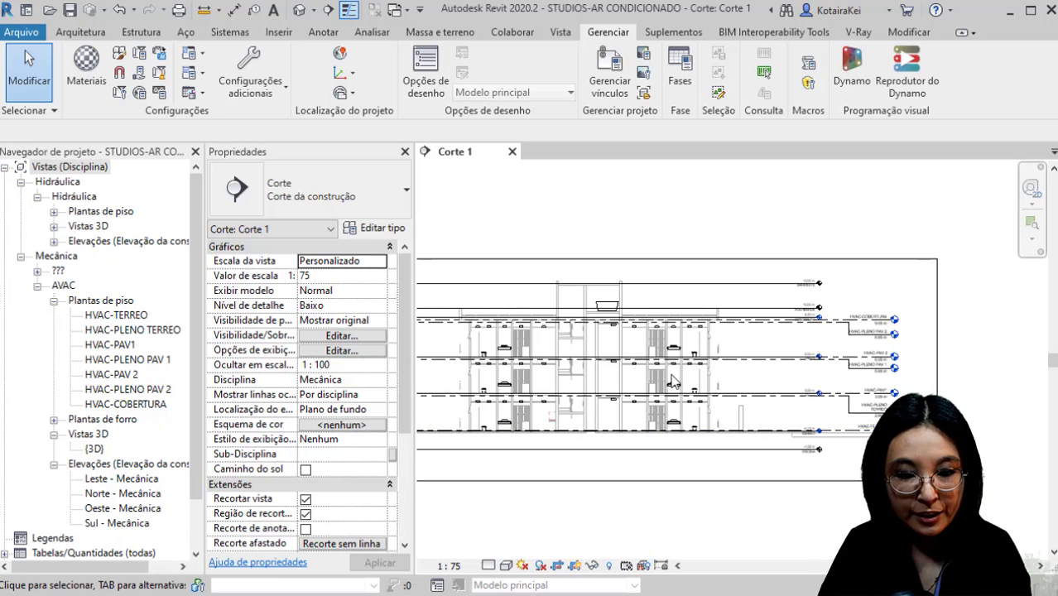
# Step: Compare the linked architectural levels with the HVAC levels in the Corte 1 section, from TÉRREO up to COBERTURA
pyautogui.click(667, 356)
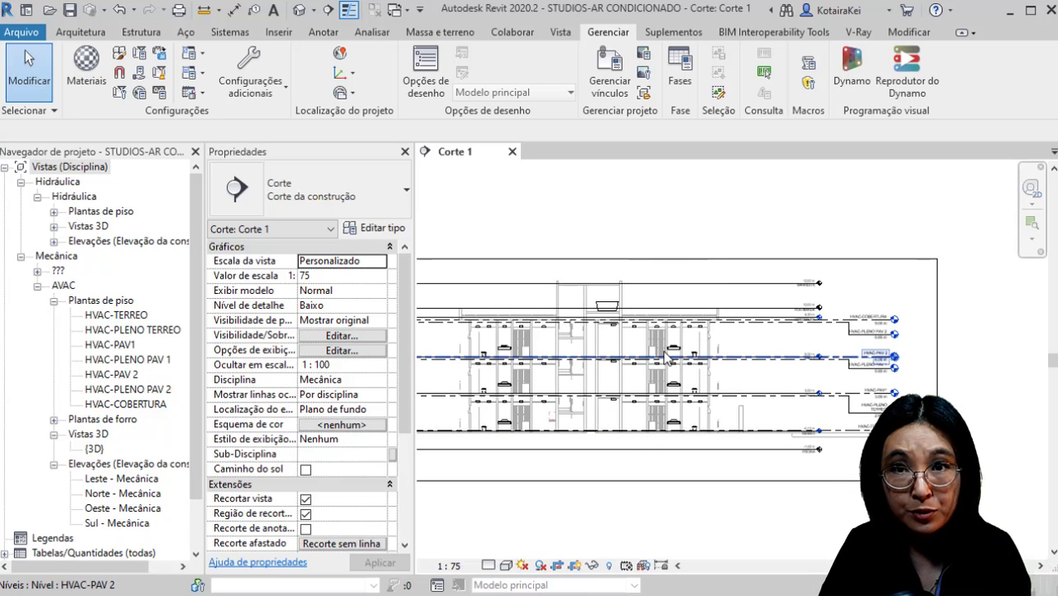
pyautogui.scroll(8, 911, 372)
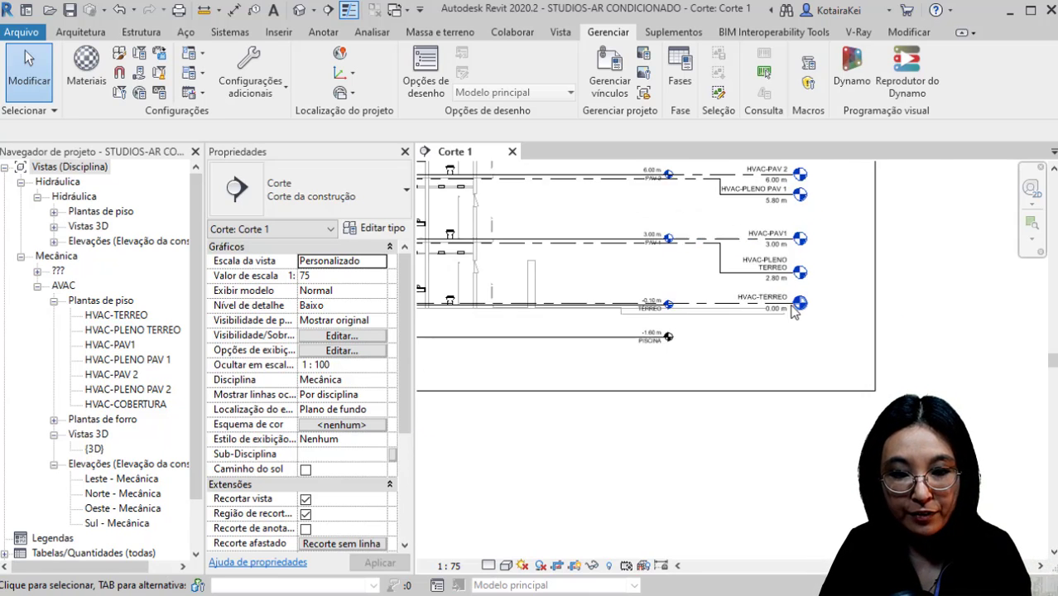
pyautogui.click(534, 299)
pyautogui.press('ctrl')
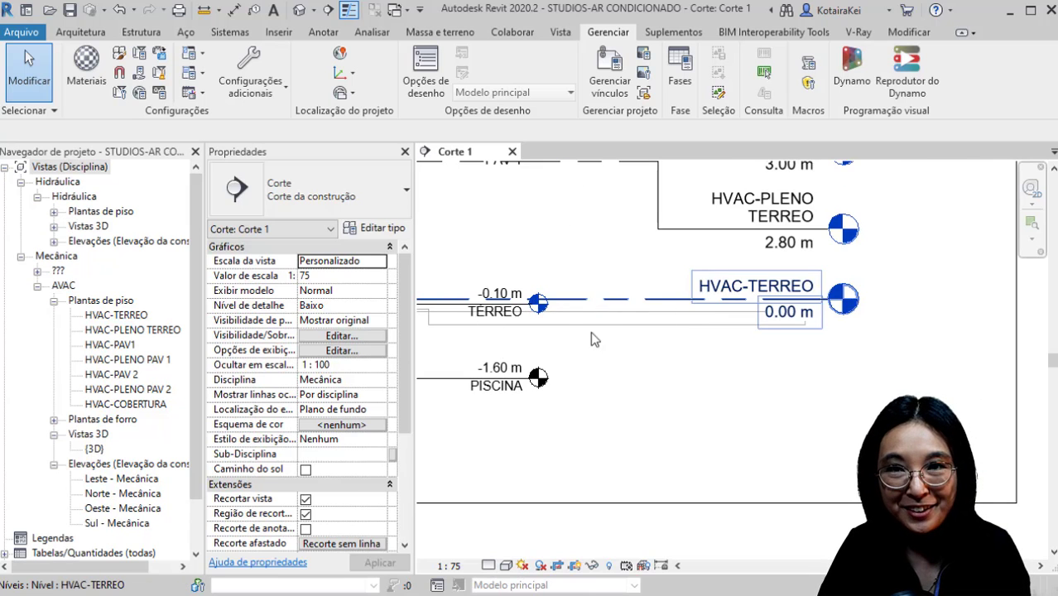
pyautogui.moveTo(664, 300); pyautogui.dragTo(642, 517, button='middle')
pyautogui.moveTo(603, 282); pyautogui.dragTo(629, 477, button='middle')
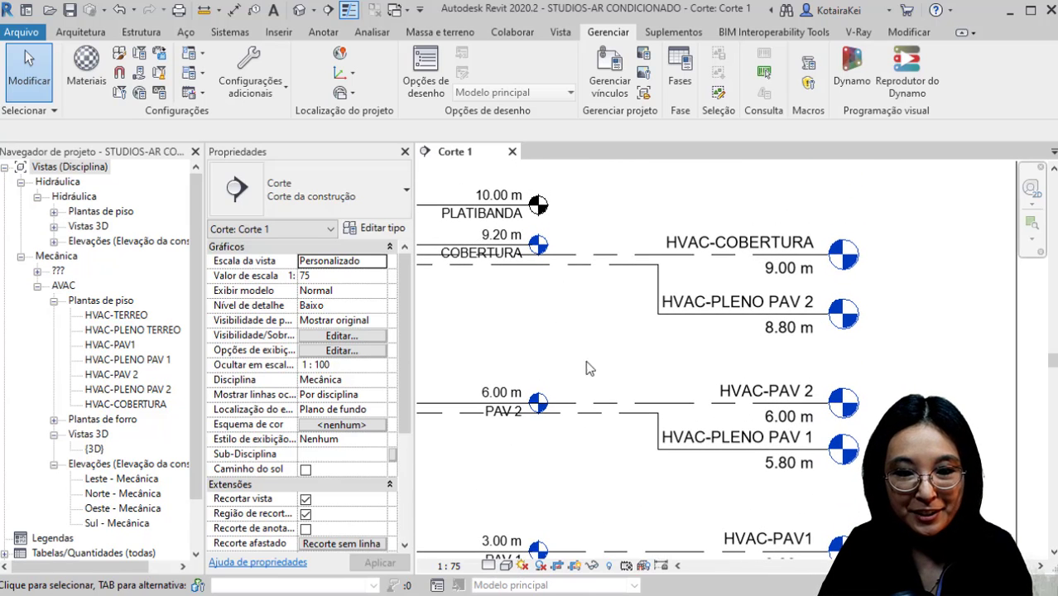
pyautogui.press('ctrl')
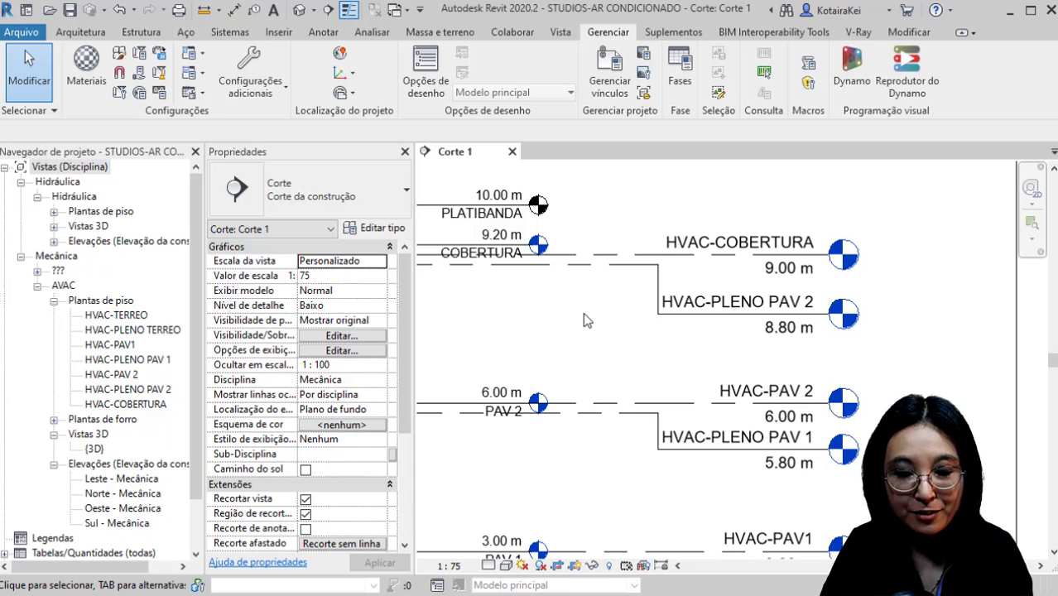
pyautogui.scroll(-5, 583, 320)
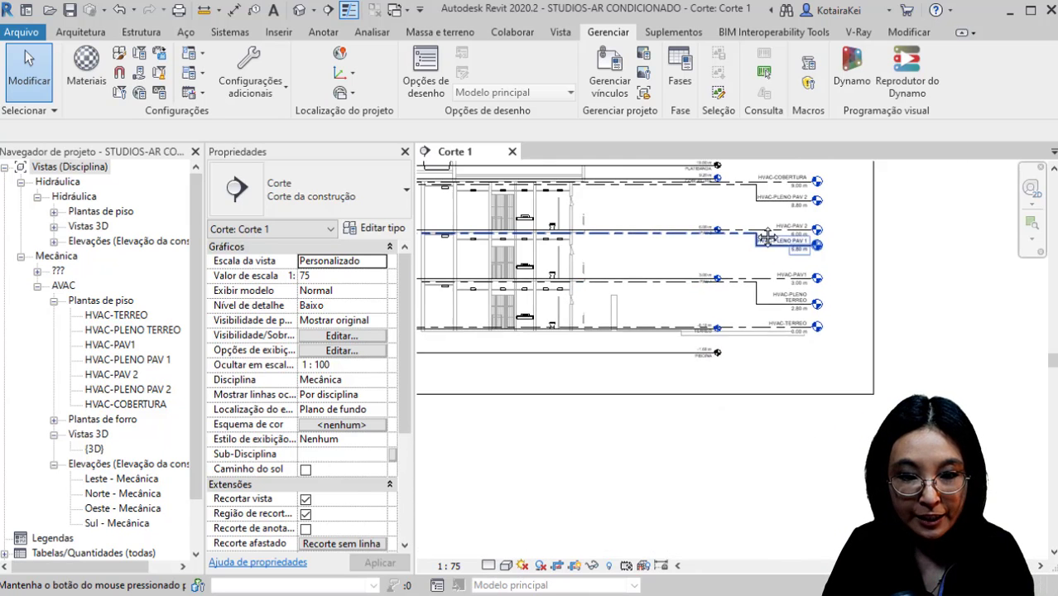
pyautogui.moveTo(768, 238); pyautogui.dragTo(737, 276, button='middle')
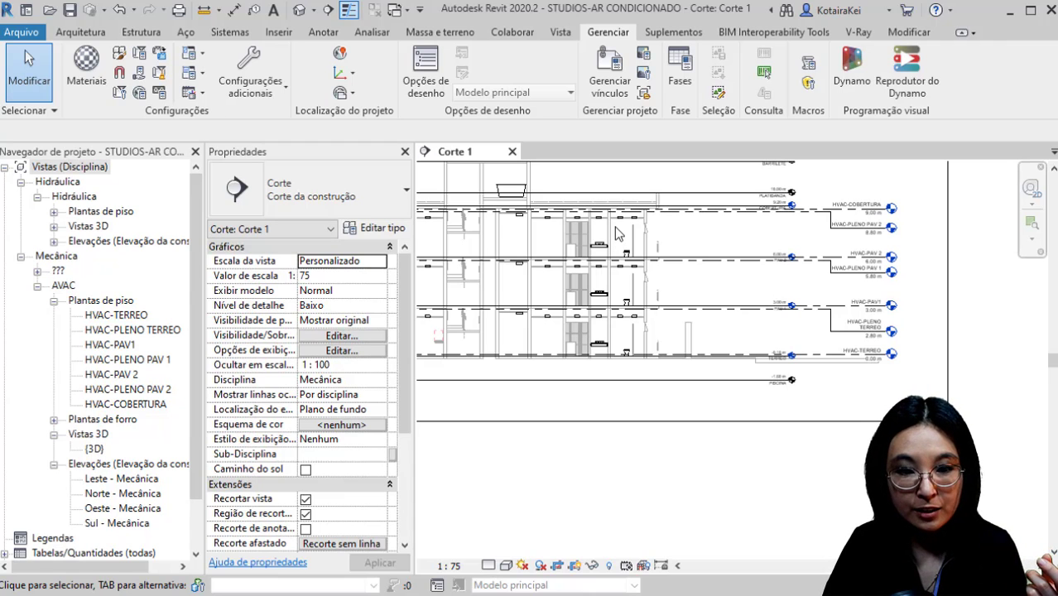
pyautogui.scroll(-2, 617, 234)
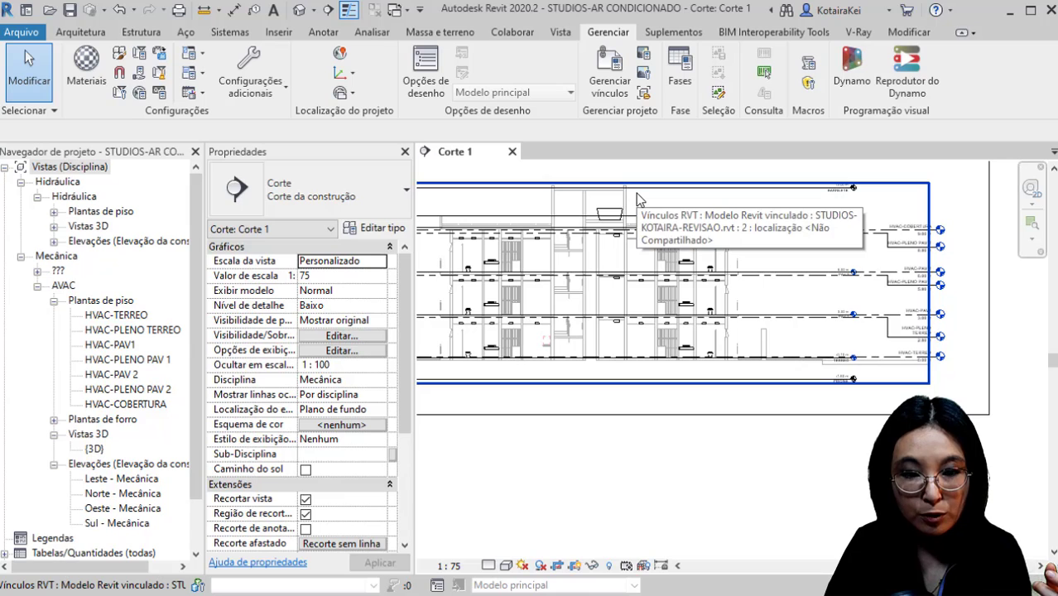
# Step: Open the Coordination Review for the linked architectural model and highlight the levels affected by each listed position issue
pyautogui.click(637, 198)
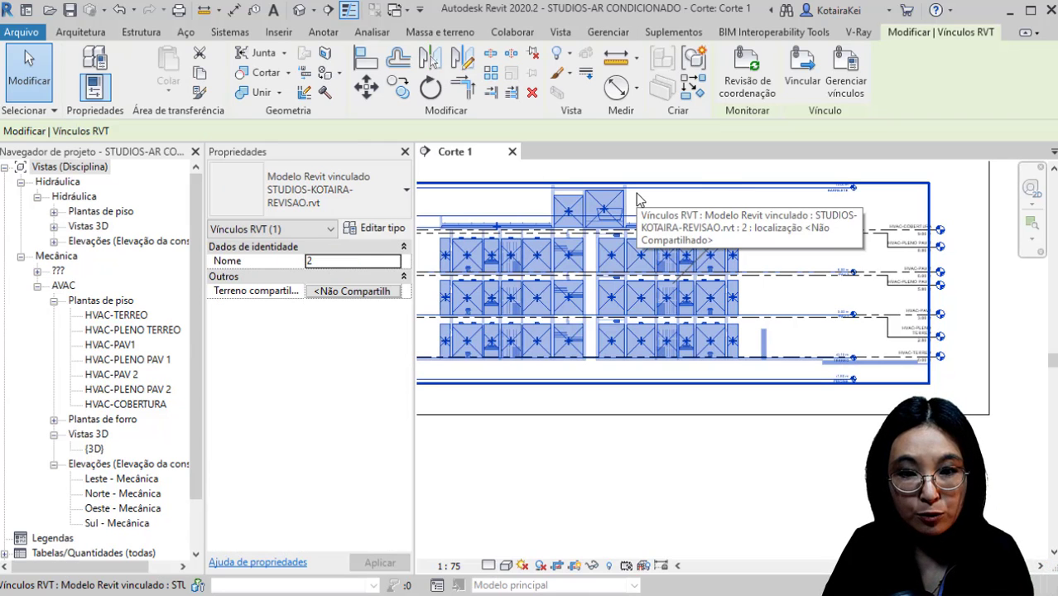
pyautogui.click(738, 99)
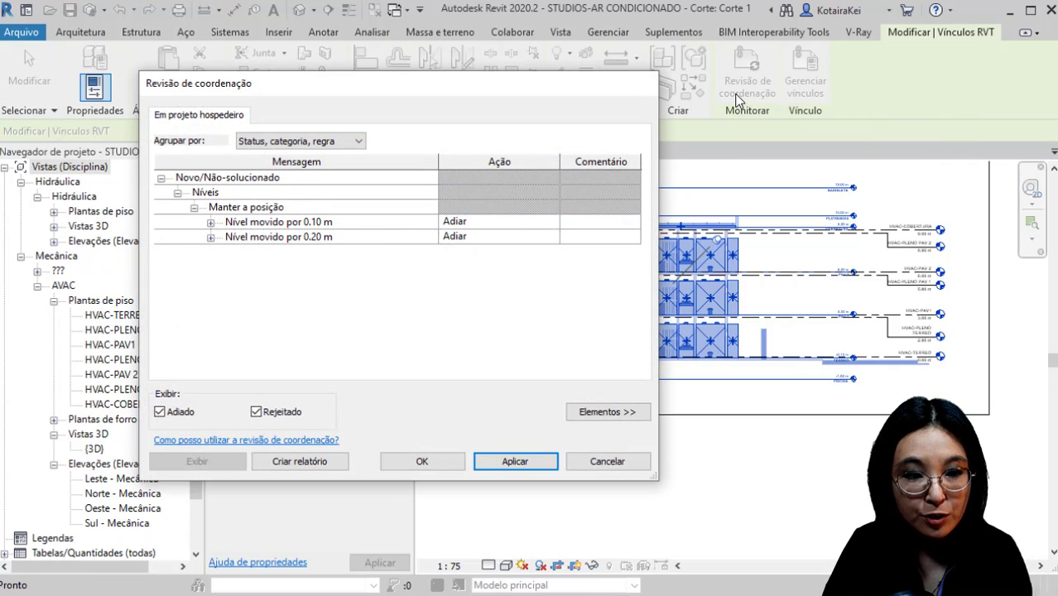
pyautogui.click(361, 222)
pyautogui.click(354, 237)
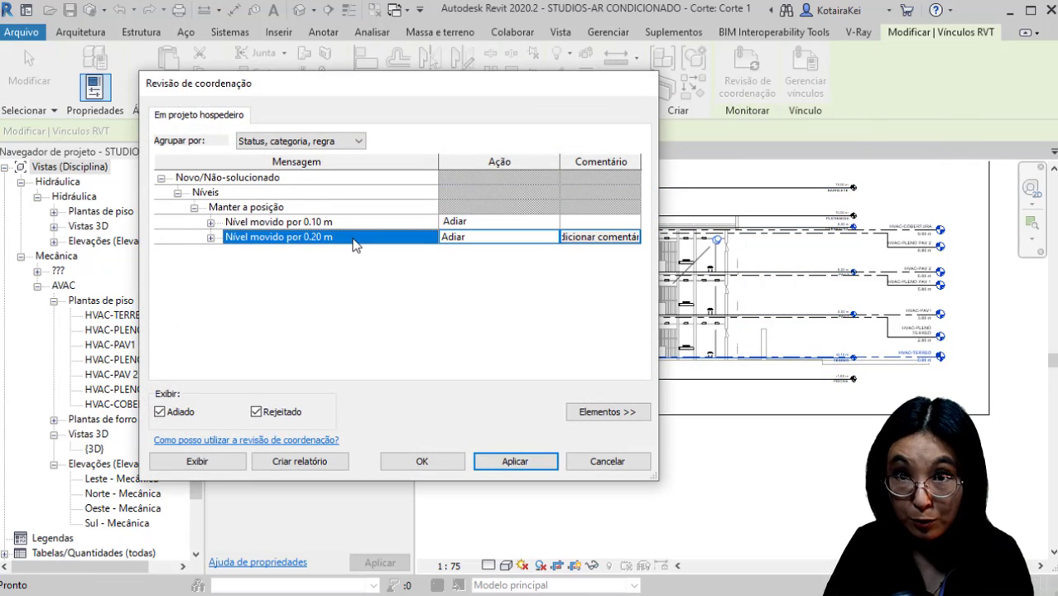
pyautogui.click(361, 223)
pyautogui.click(364, 237)
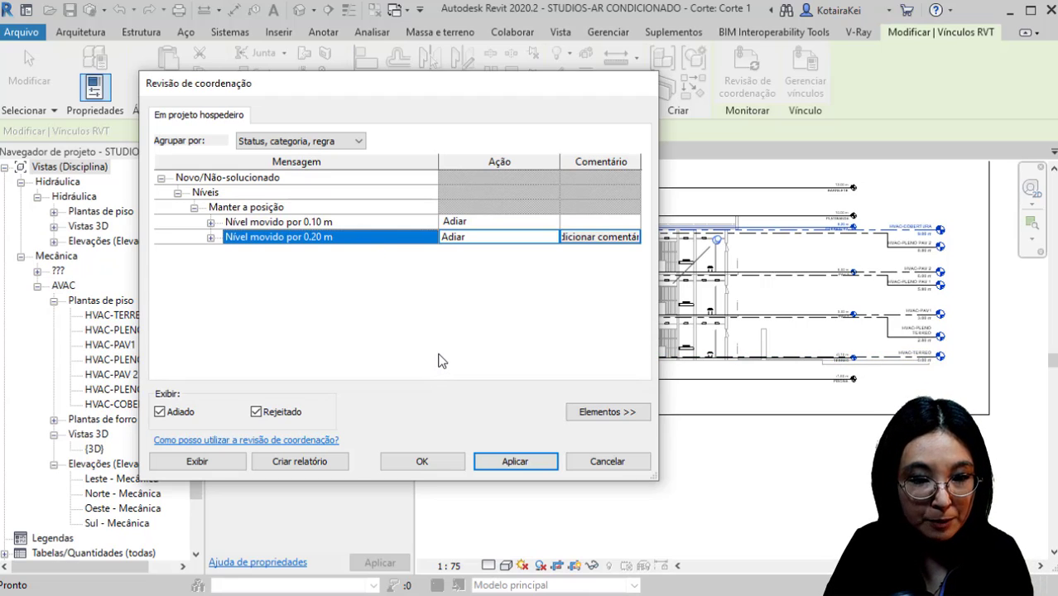
pyautogui.click(555, 224)
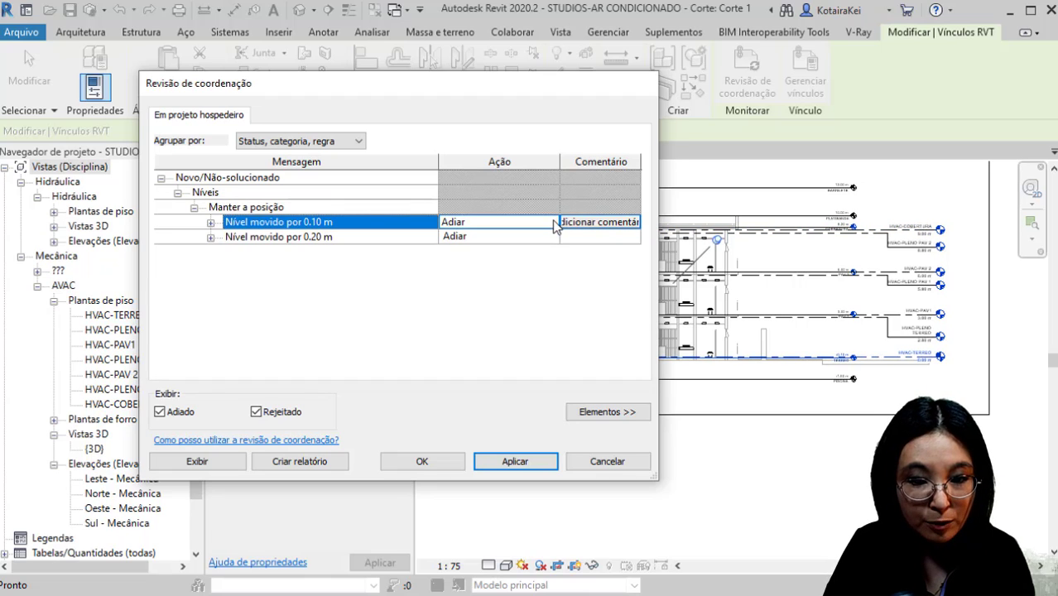
pyautogui.click(311, 238)
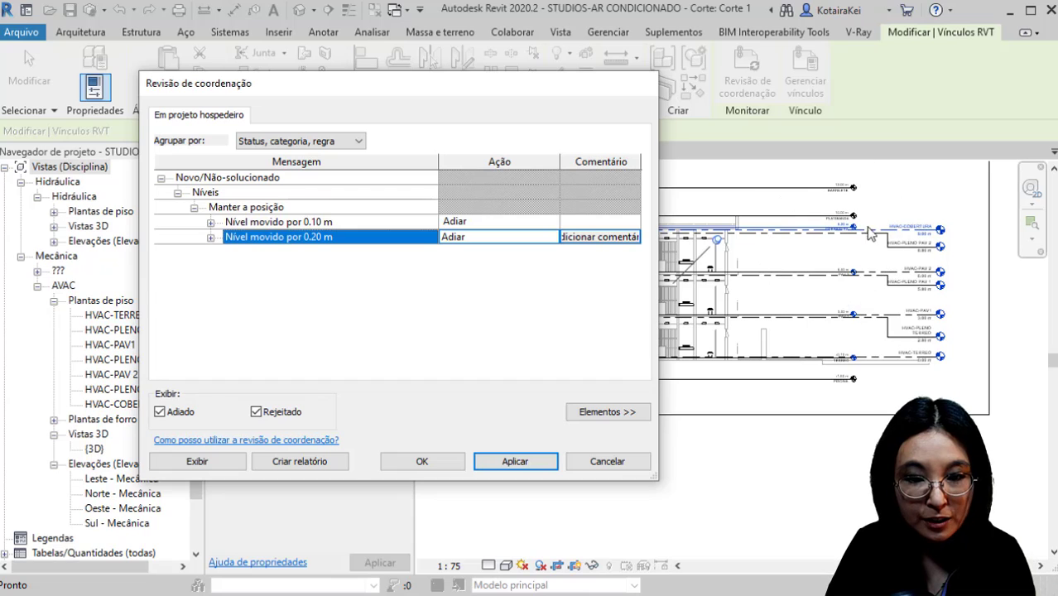
# Step: Expand both moved-level issues in the Coordination Review and check which HVAC and architectural levels each one involves
pyautogui.click(210, 223)
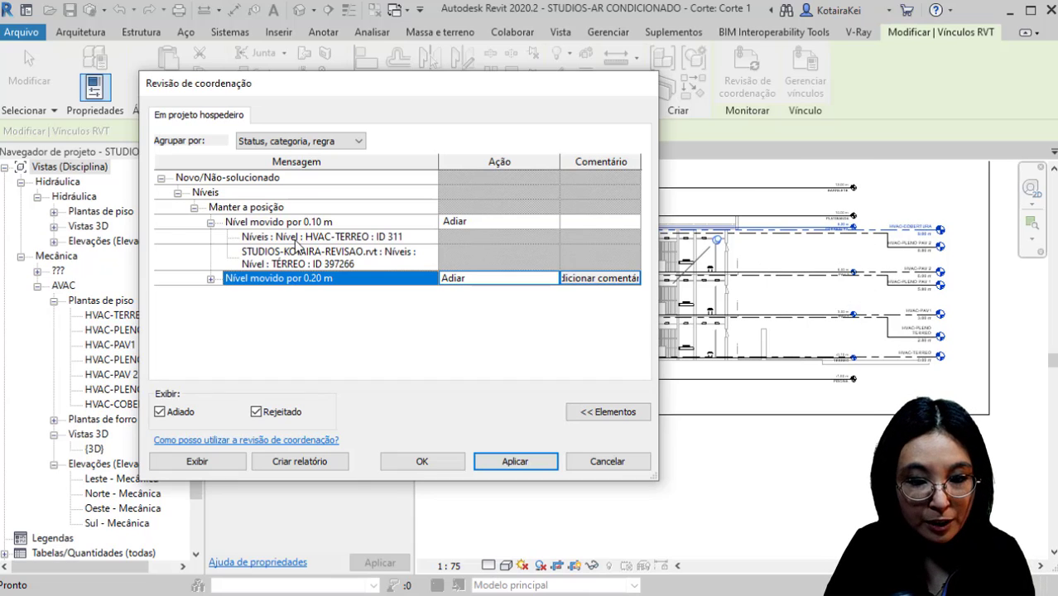
pyautogui.click(296, 240)
pyautogui.click(313, 263)
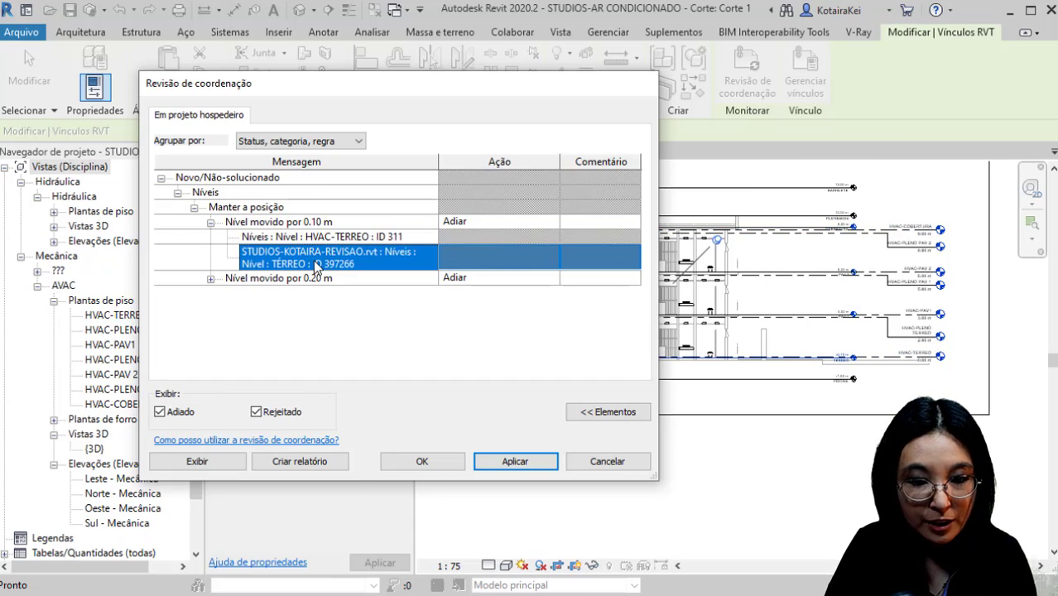
pyautogui.click(226, 281)
pyautogui.click(211, 279)
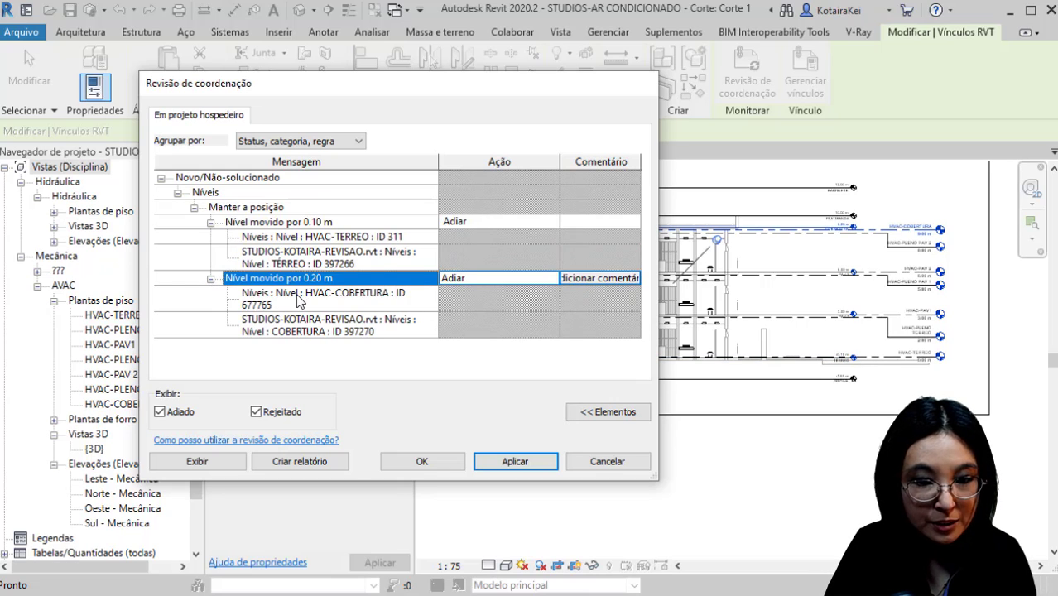
# Step: Set the coordination actions to move level HVAC-TERREO for the 0.10 m issue and HVAC-COBERTURA for the 0.20 m issue
pyautogui.click(298, 298)
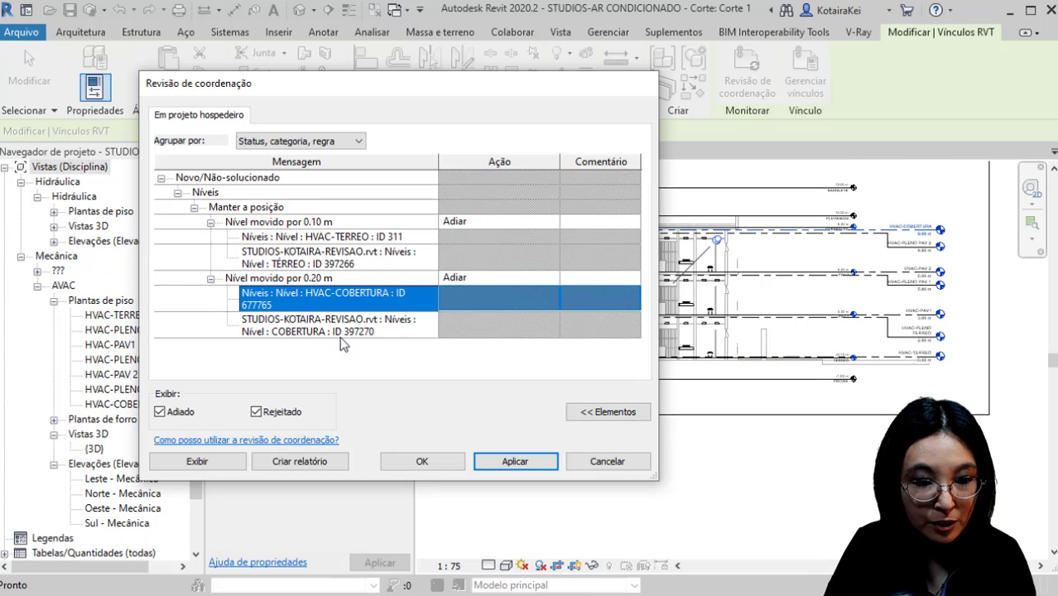
pyautogui.click(352, 327)
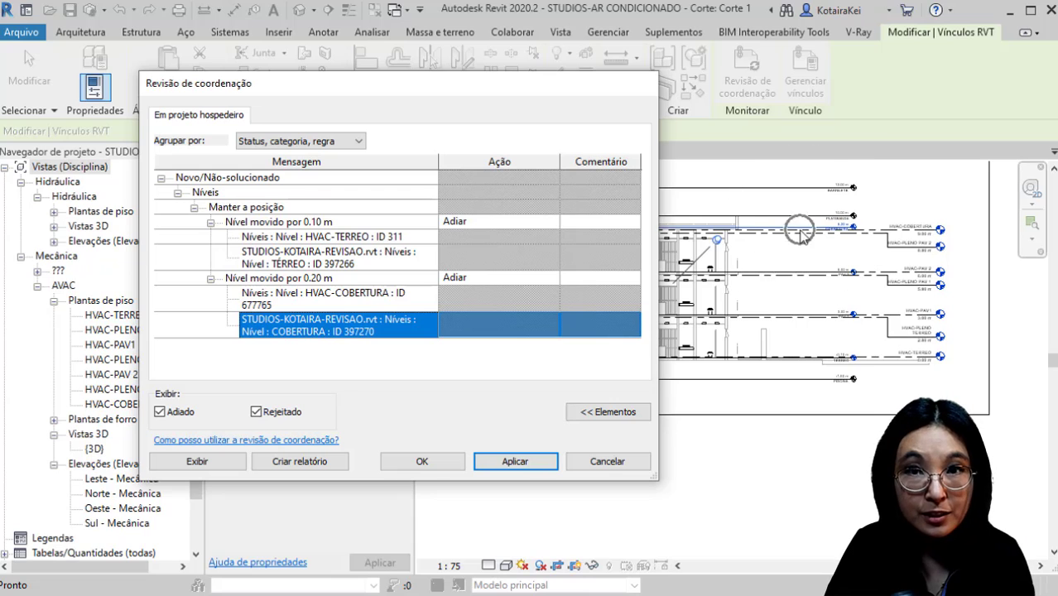
pyautogui.click(568, 224)
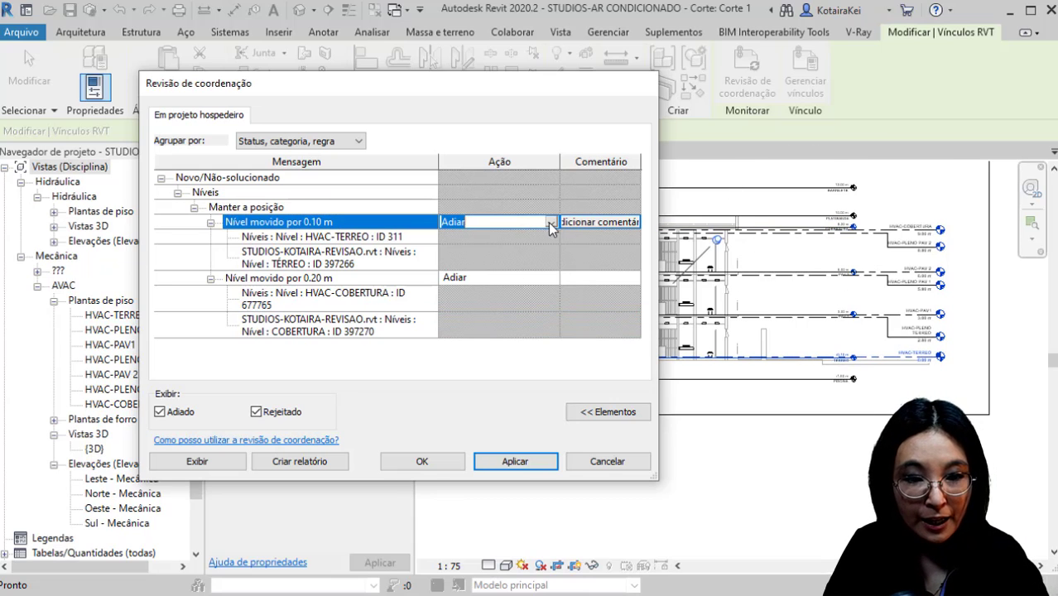
pyautogui.click(550, 223)
pyautogui.click(550, 222)
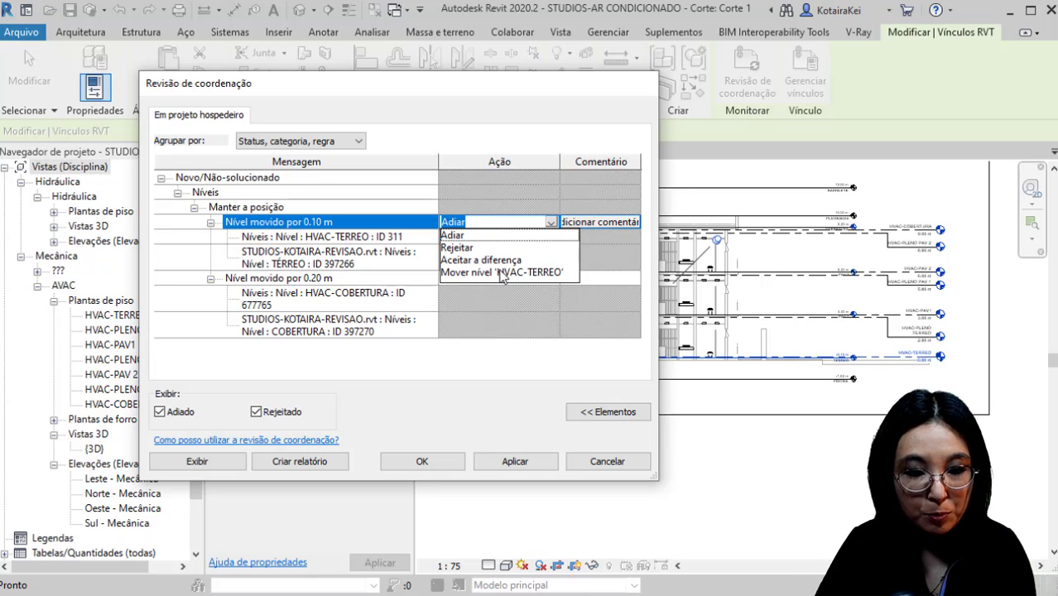
pyautogui.click(500, 274)
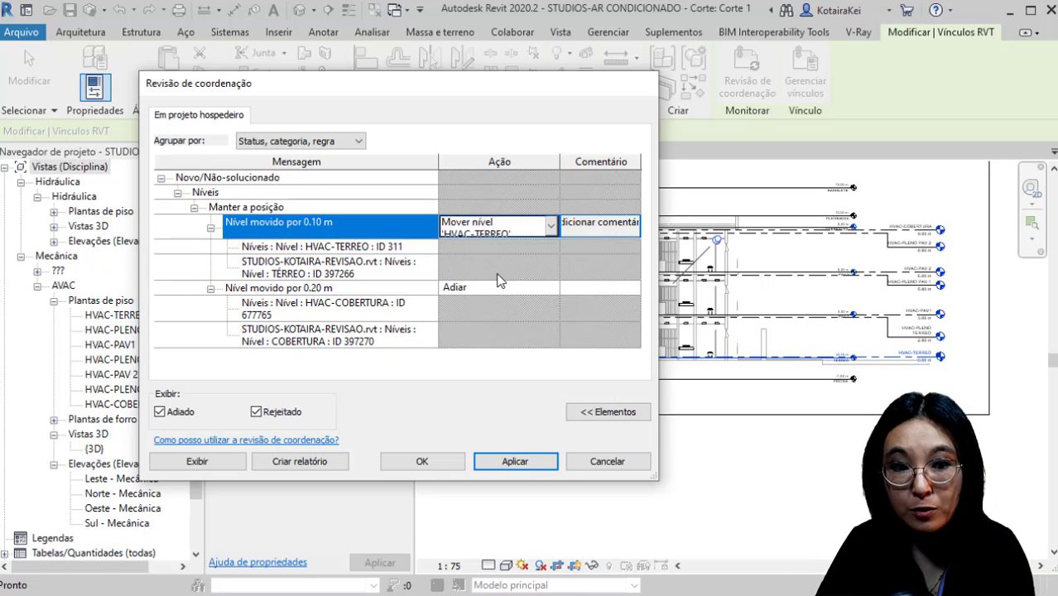
pyautogui.click(553, 291)
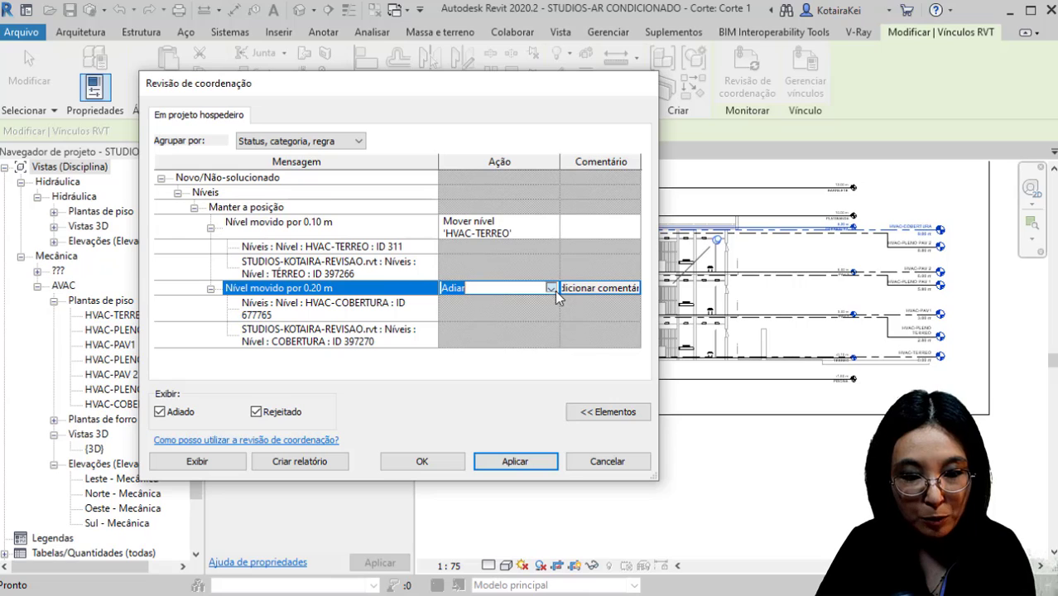
pyautogui.click(550, 288)
pyautogui.click(518, 339)
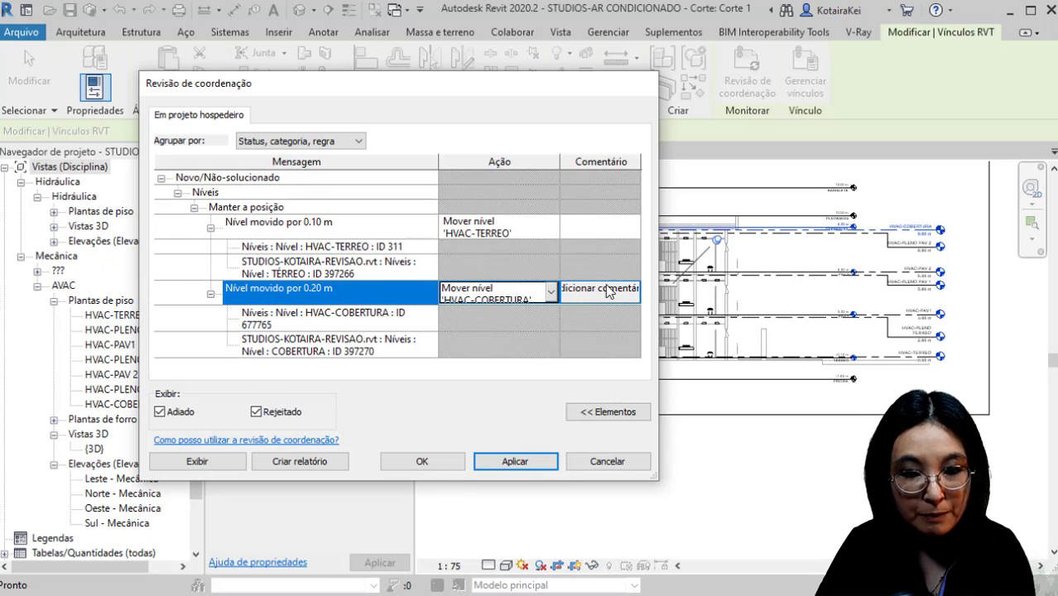
# Step: Add the comment "POREM..." to the HVAC-TERREO issue and "COM REL" to the HVAC-COBERTURA issue
pyautogui.click(605, 227)
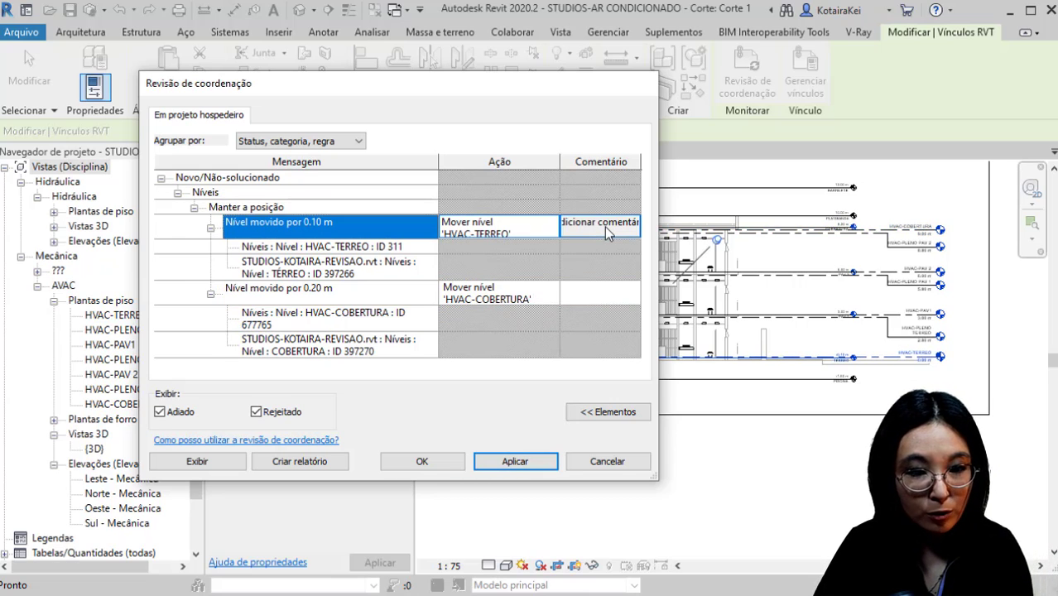
pyautogui.click(604, 227)
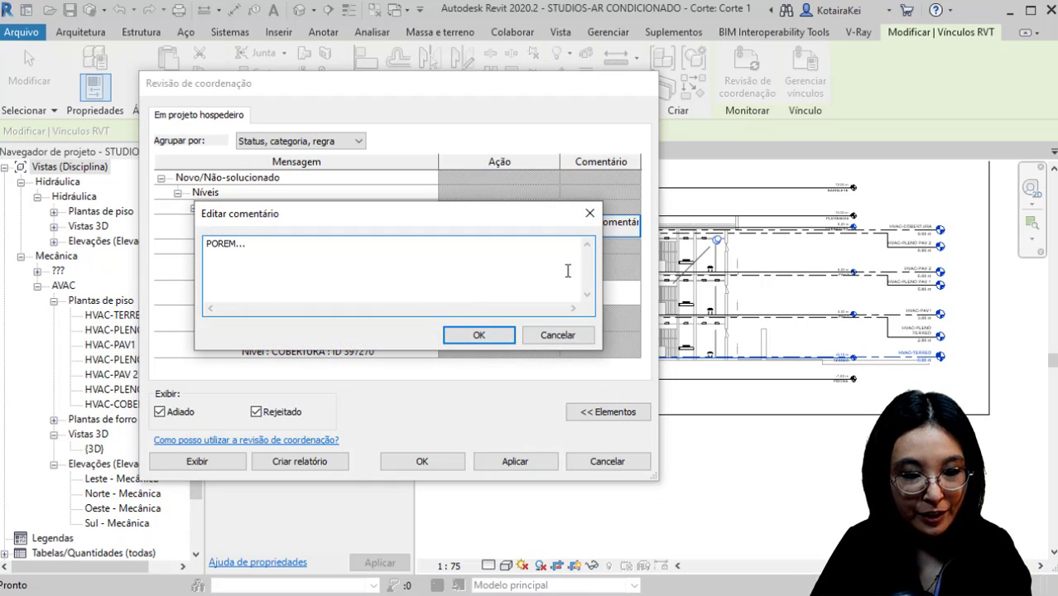
pyautogui.click(492, 344)
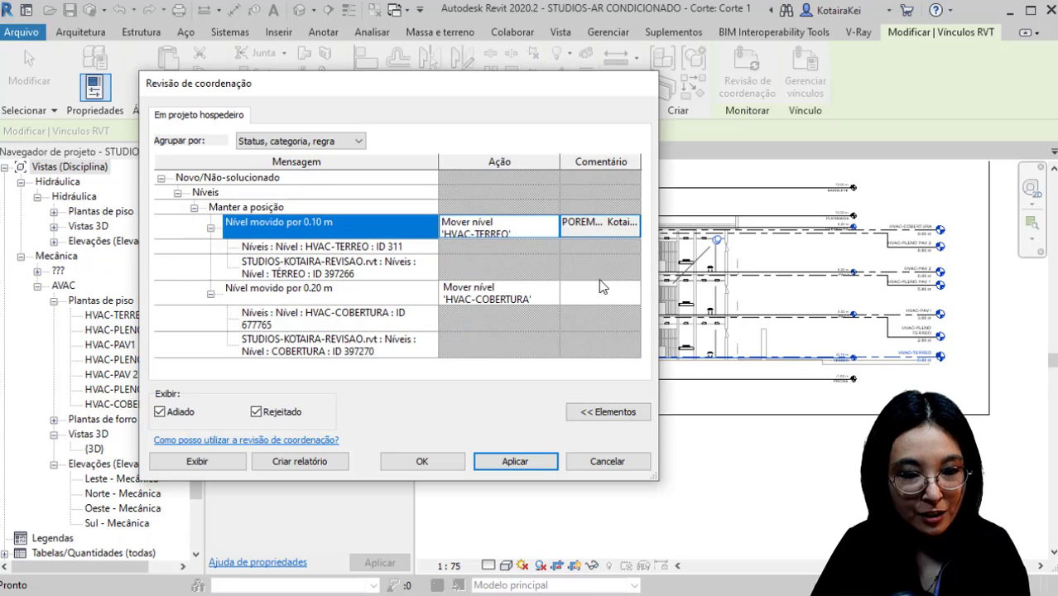
pyautogui.click(621, 288)
pyautogui.click(621, 288)
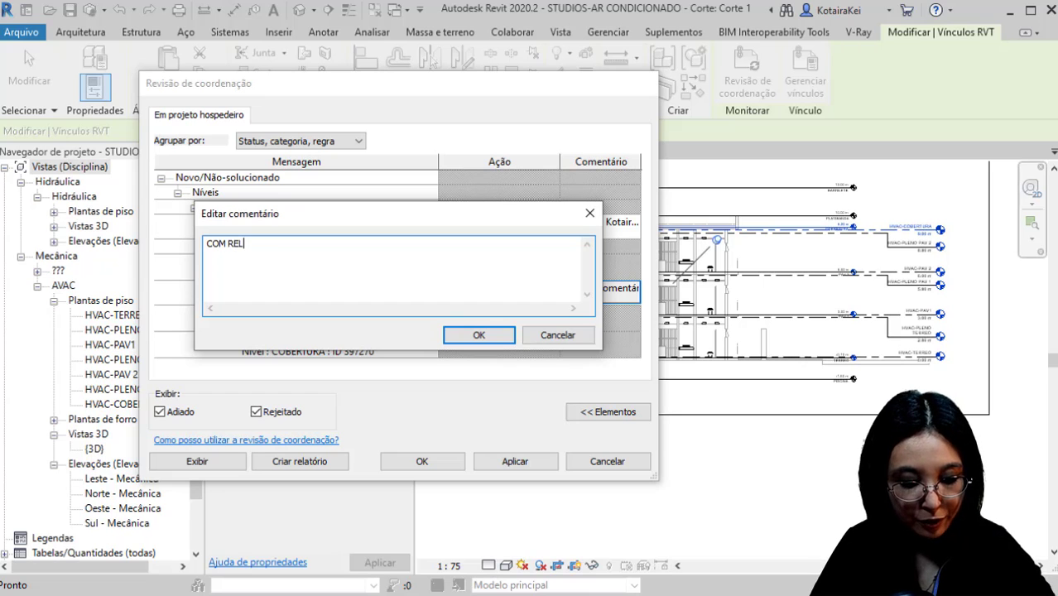
pyautogui.click(478, 334)
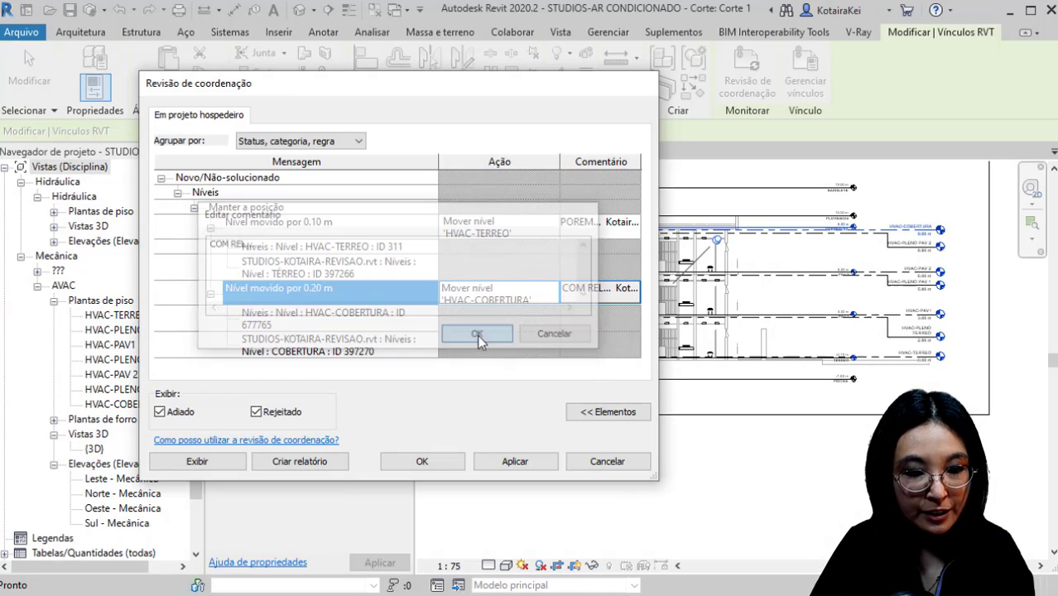
# Step: Export the coordination report as the HTML file STUDIOS-AR CONDICIONADO in the Studios folder and review its element IDs and comments
pyautogui.click(590, 299)
pyautogui.press('ctrl')
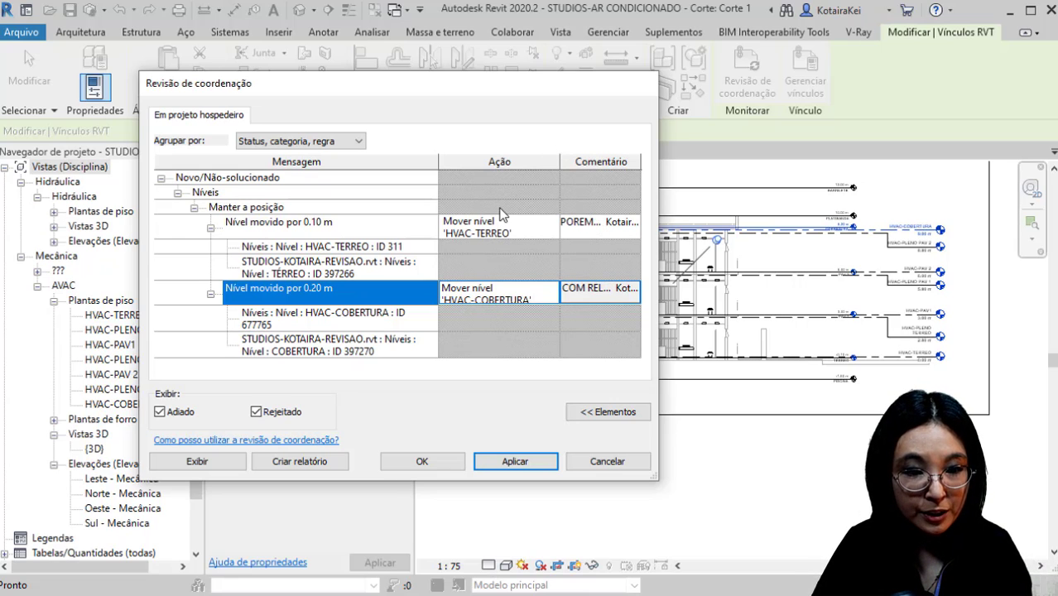
pyautogui.press('ctrl')
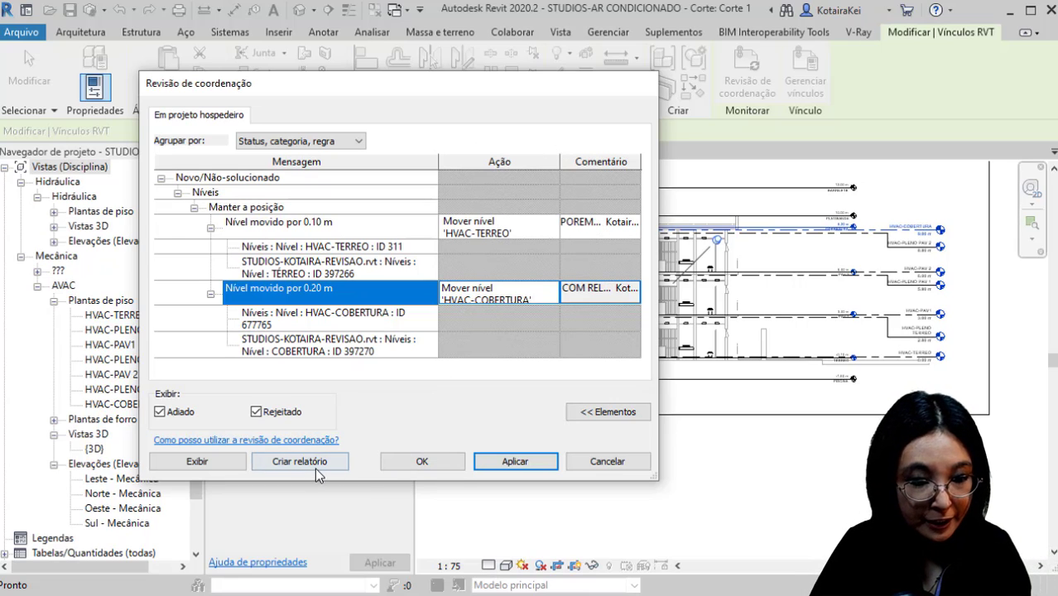
pyautogui.press('ctrl')
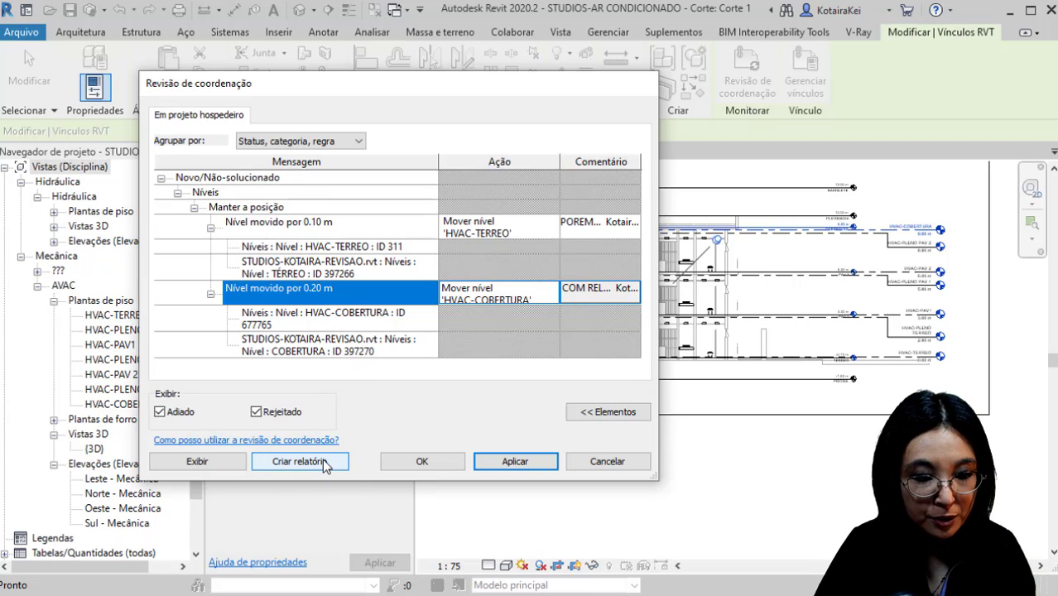
pyautogui.click(320, 468)
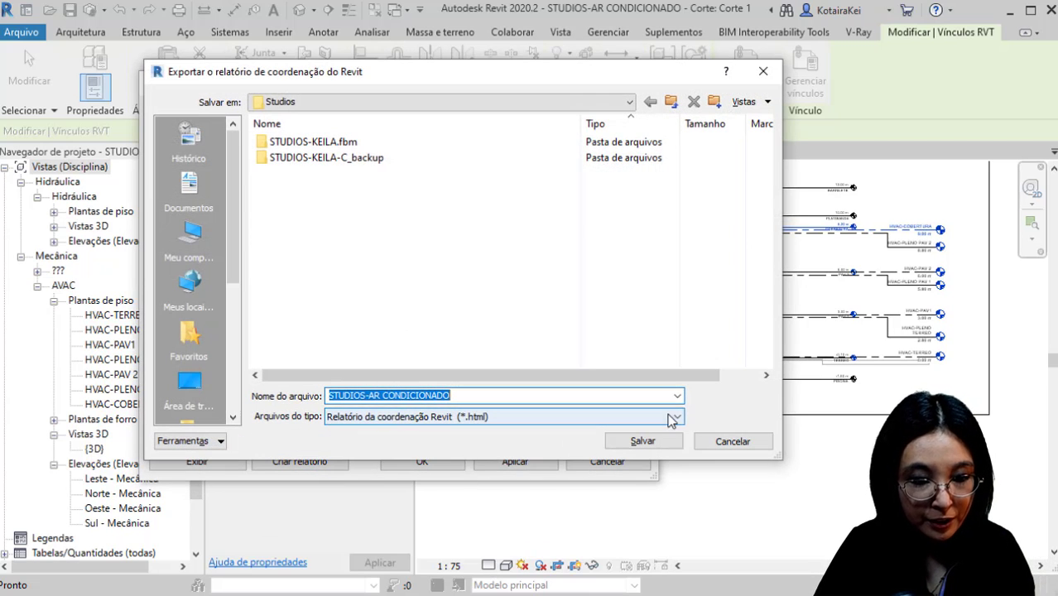
pyautogui.click(654, 443)
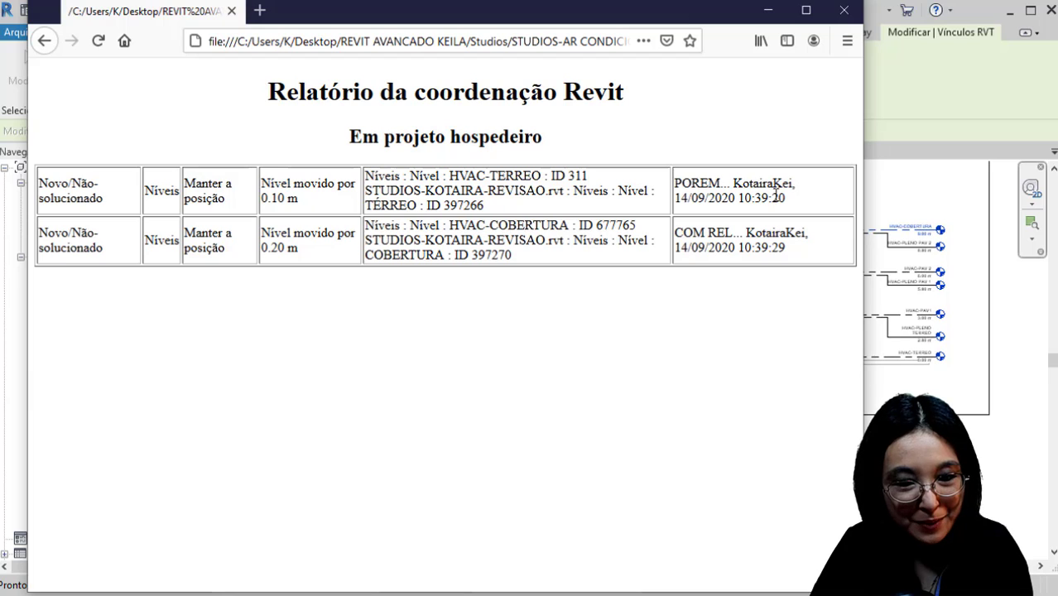
pyautogui.moveTo(487, 206); pyautogui.dragTo(443, 214)
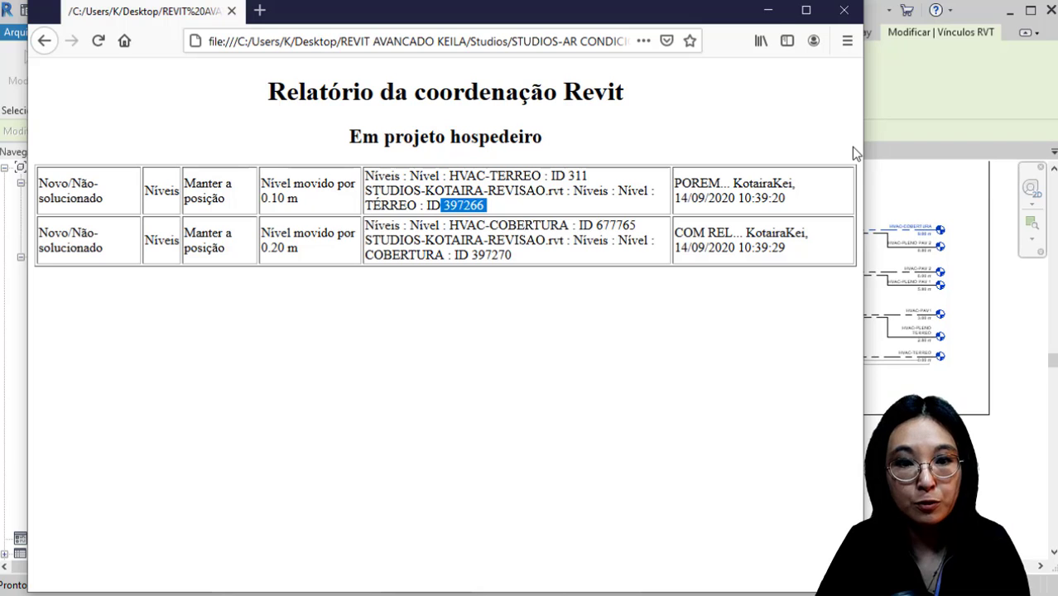
pyautogui.click(774, 18)
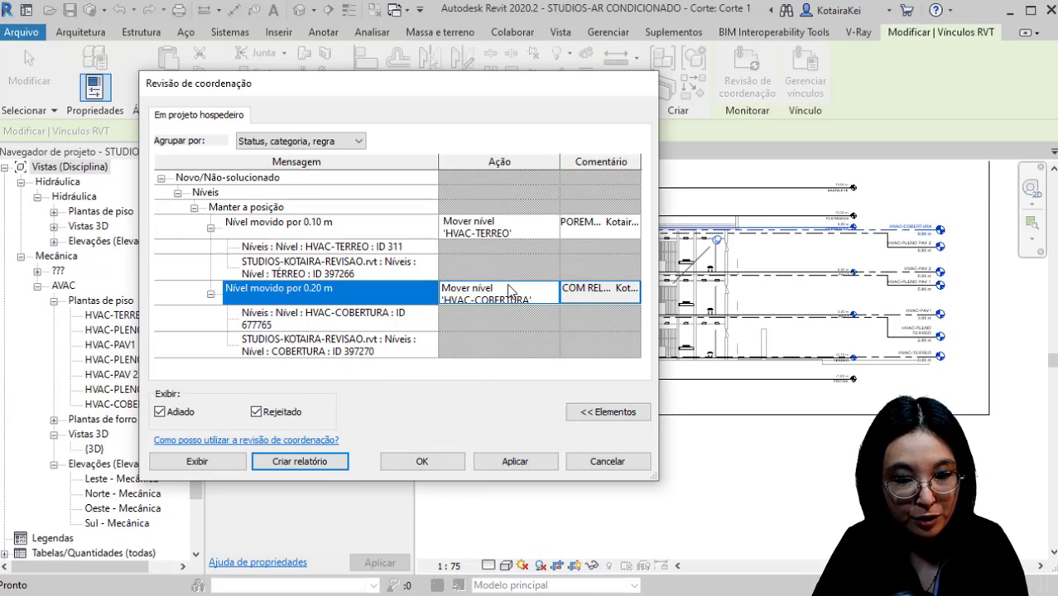
# Step: Apply both level moves from the Coordination Review and compare the HVAC levels with the architectural levels in Corte 1
pyautogui.click(509, 302)
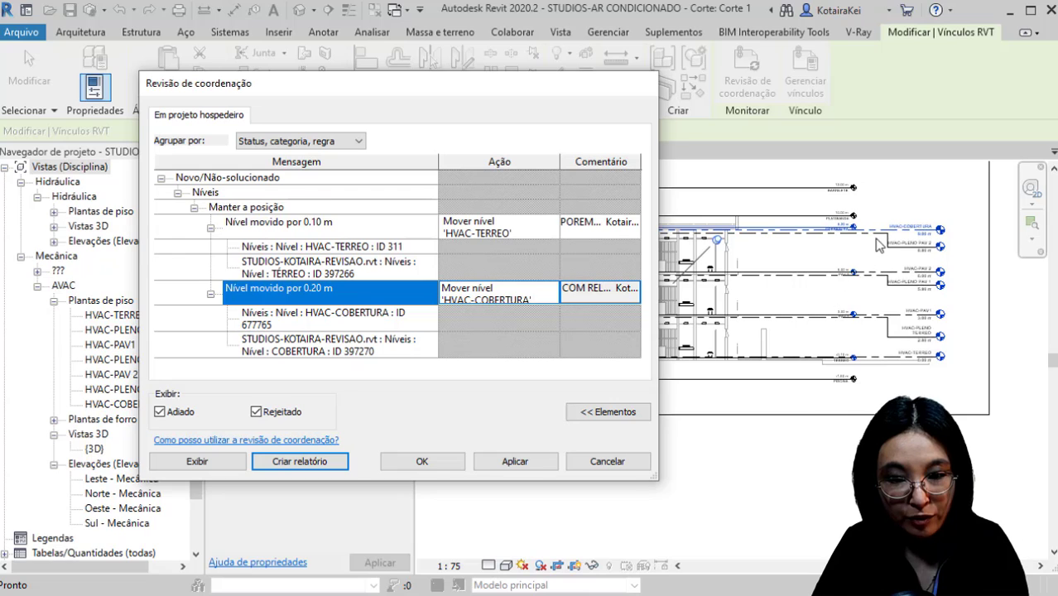
pyautogui.press('ctrl')
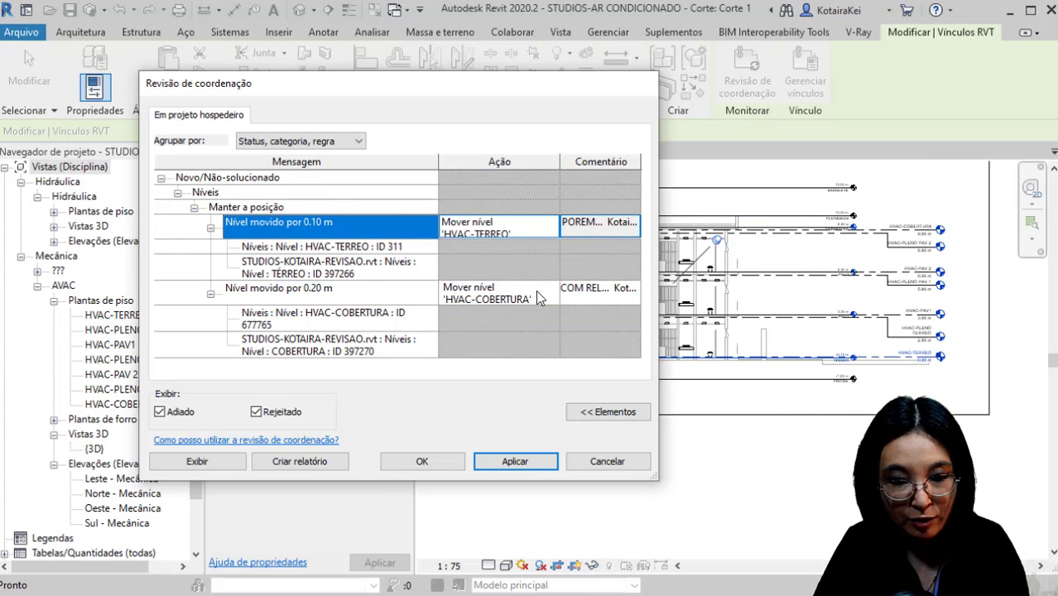
pyautogui.click(537, 296)
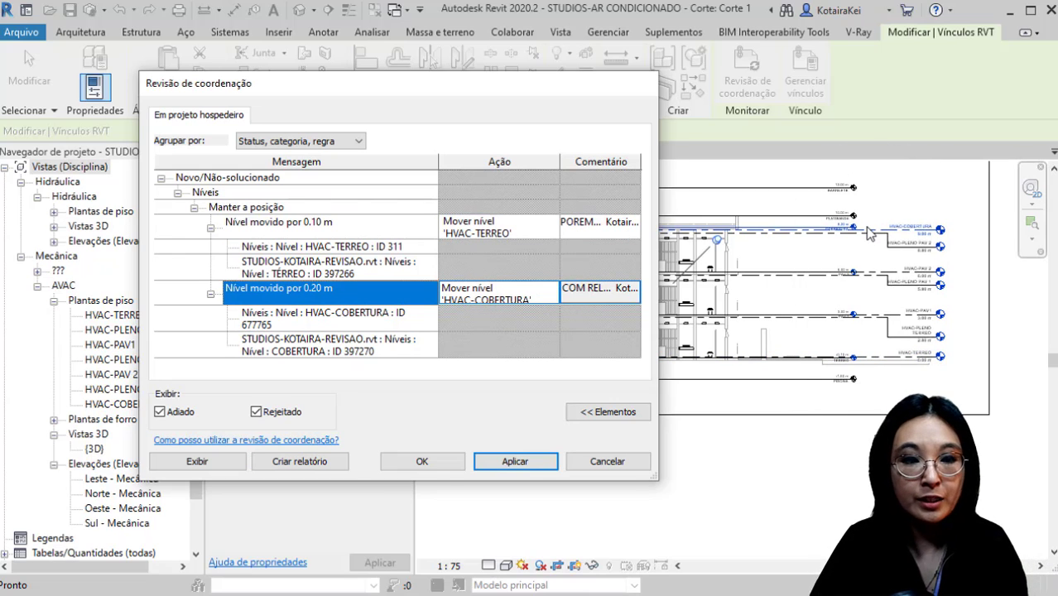
pyautogui.click(445, 469)
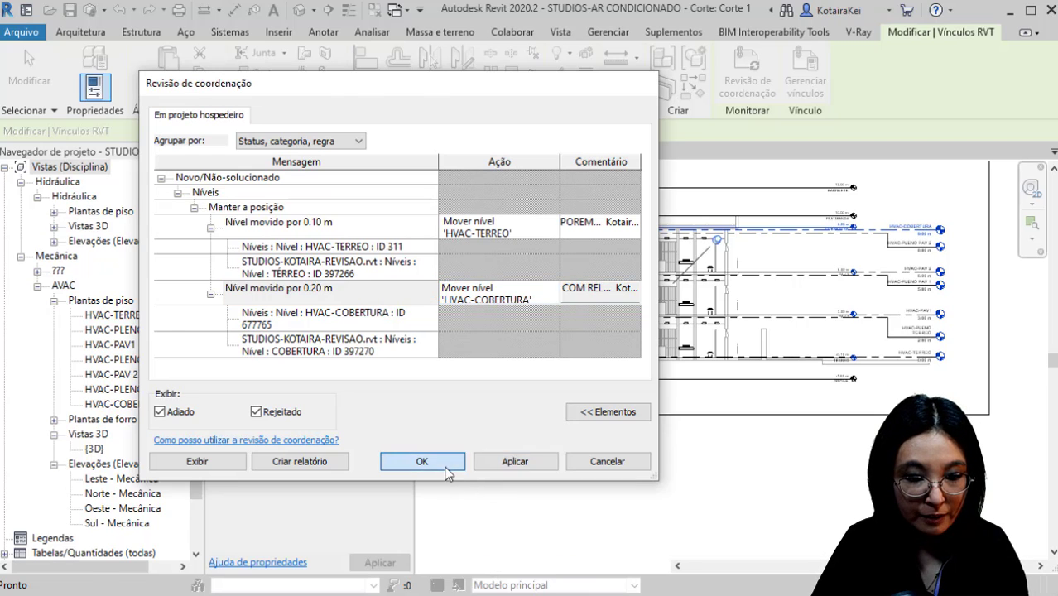
pyautogui.scroll(3, 908, 357)
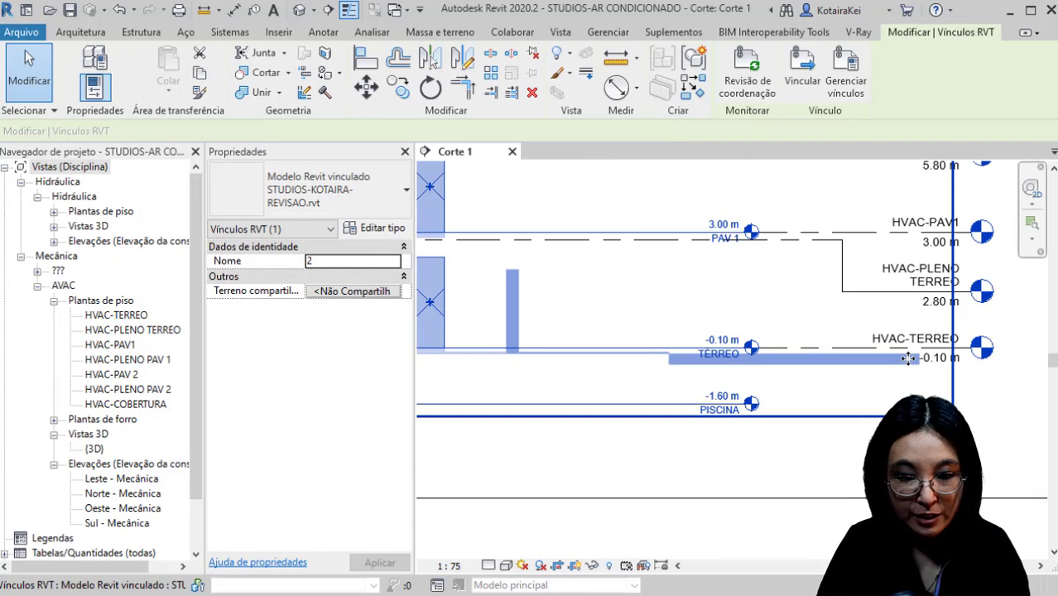
pyautogui.scroll(2, 909, 358)
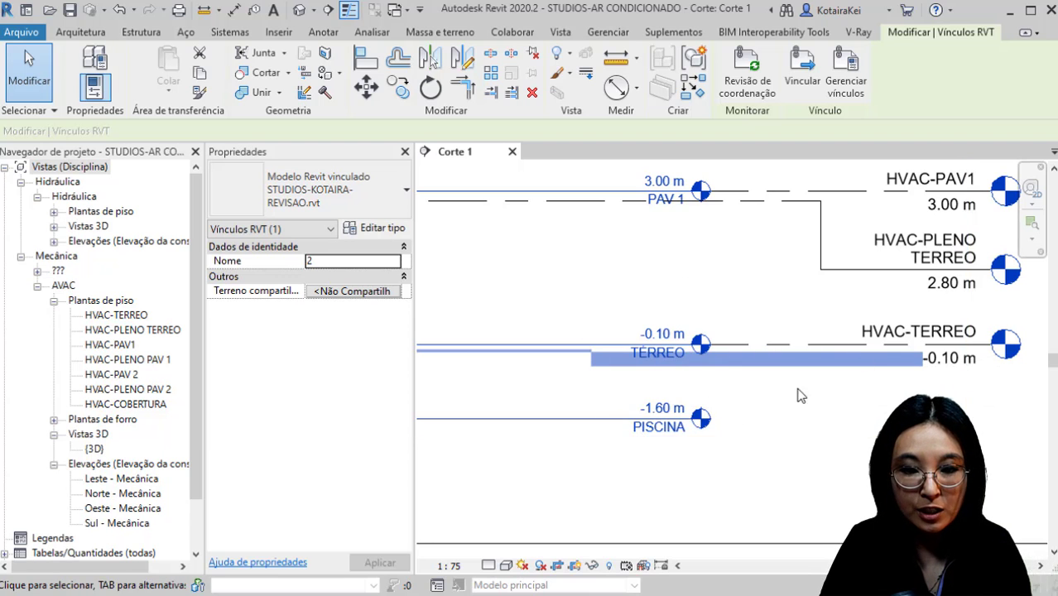
pyautogui.moveTo(728, 342); pyautogui.dragTo(647, 517, button='middle')
pyautogui.scroll(-1, 646, 518)
pyautogui.moveTo(671, 343); pyautogui.dragTo(657, 479, button='middle')
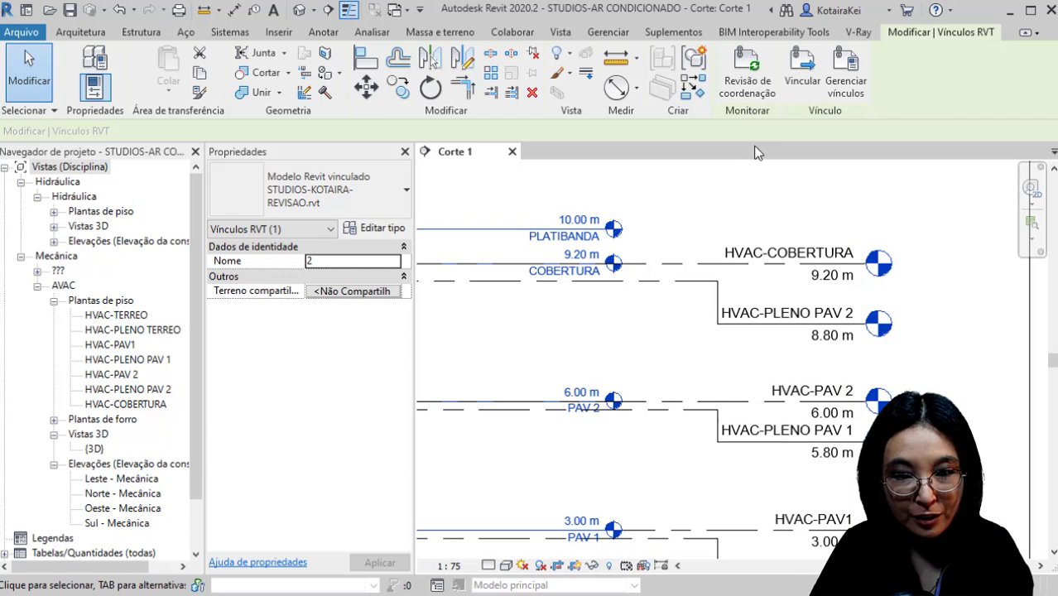
# Step: Reload the STUDIOS-KOTAIRA-REVISAO.rvt link from STUDIOS-KOTAIRA.rvt, accept the coordination warning, and close the link manager
pyautogui.click(861, 79)
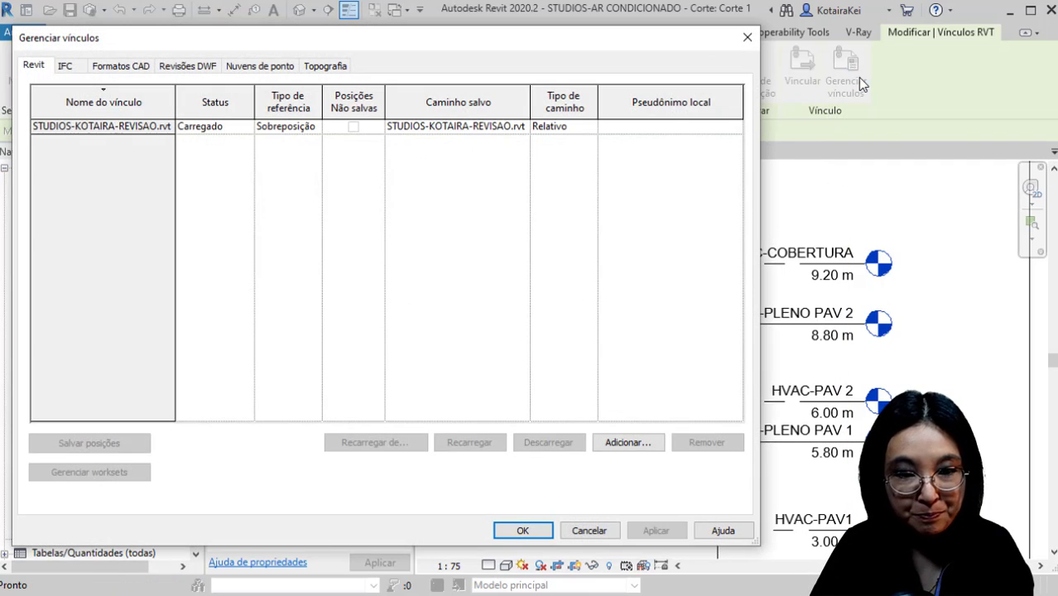
pyautogui.click(147, 127)
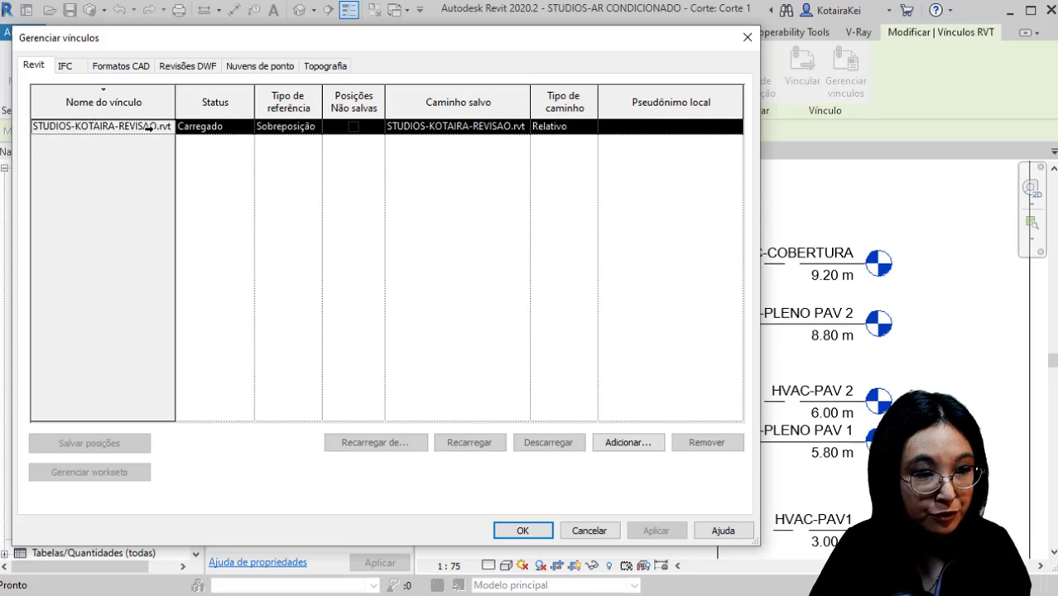
pyautogui.click(399, 443)
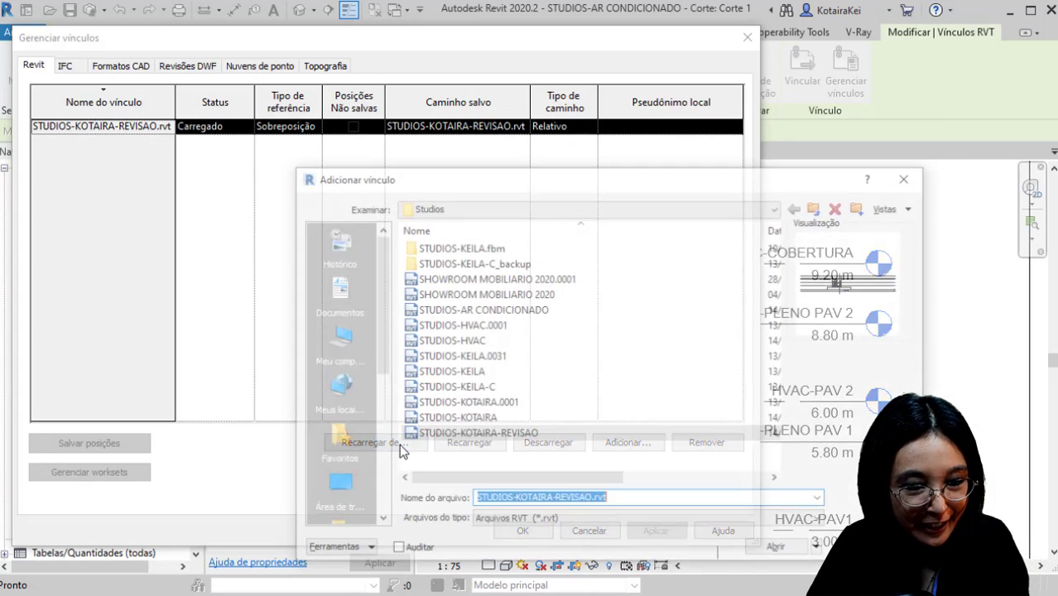
pyautogui.click(543, 419)
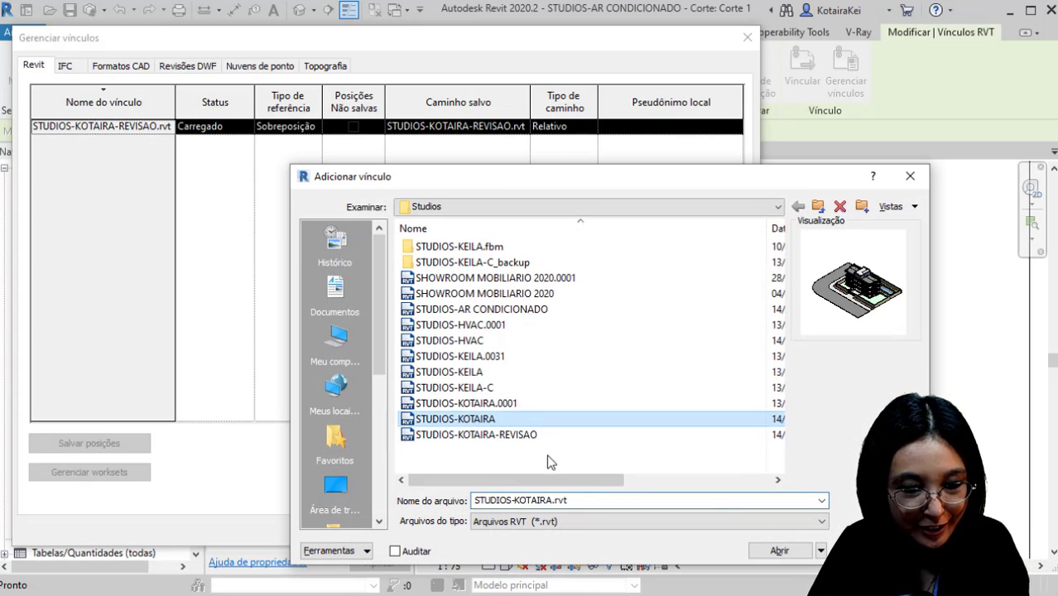
pyautogui.click(780, 551)
pyautogui.click(523, 532)
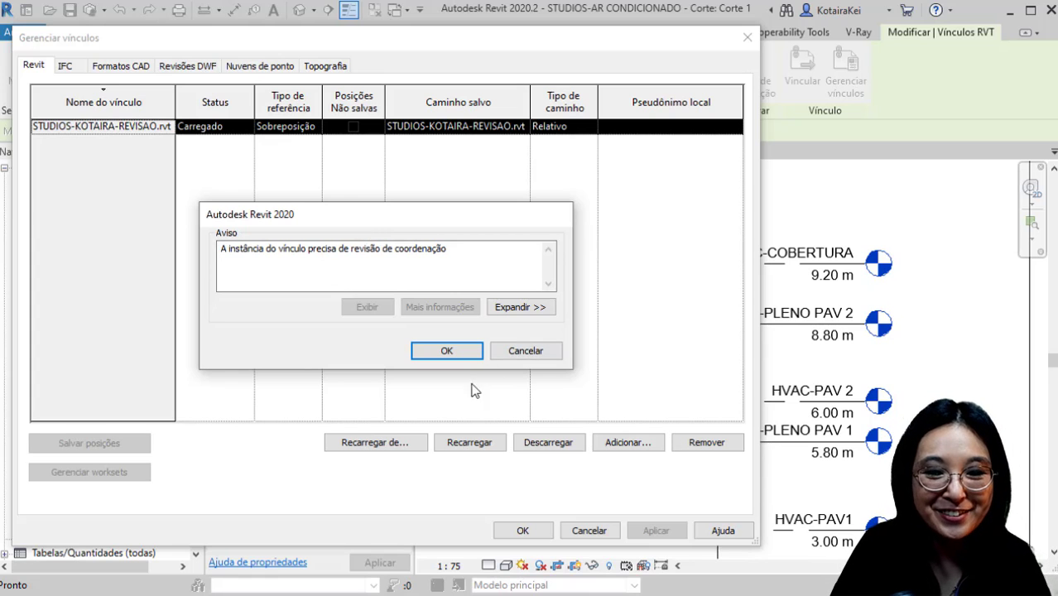
pyautogui.click(456, 358)
pyautogui.click(527, 531)
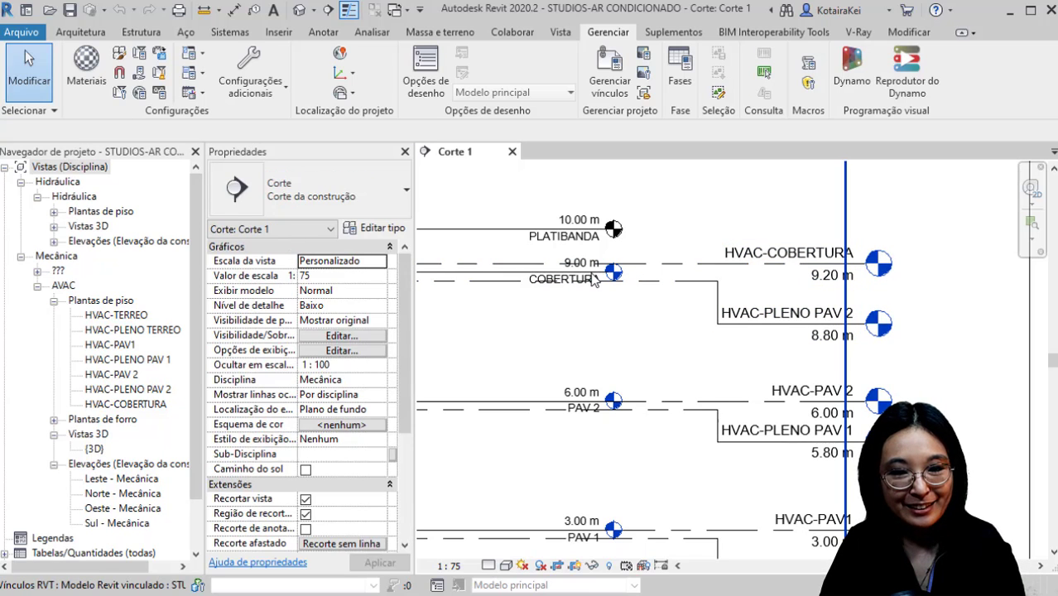
# Step: Open the Coordination Review for the linked architectural model and set its two level issues to move HVAC-TERREO and HVAC-COBERTURA
pyautogui.click(587, 282)
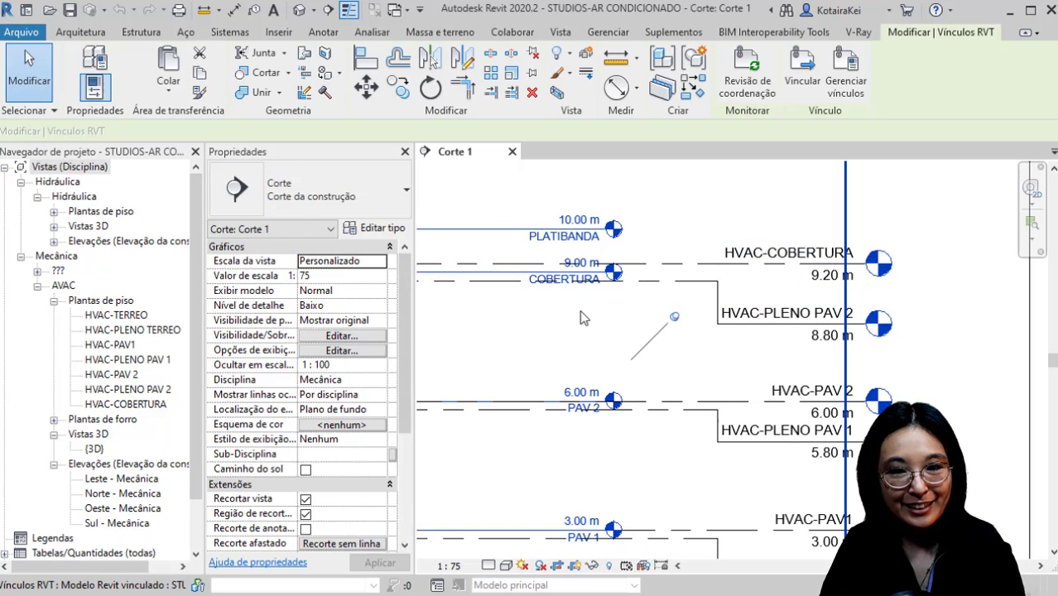
pyautogui.click(748, 87)
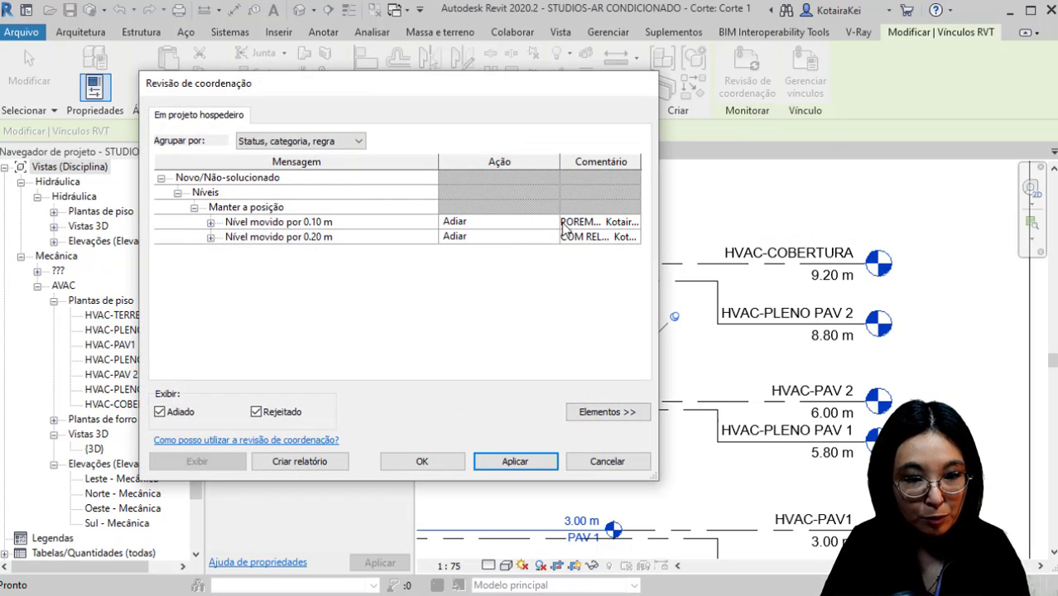
pyautogui.click(499, 219)
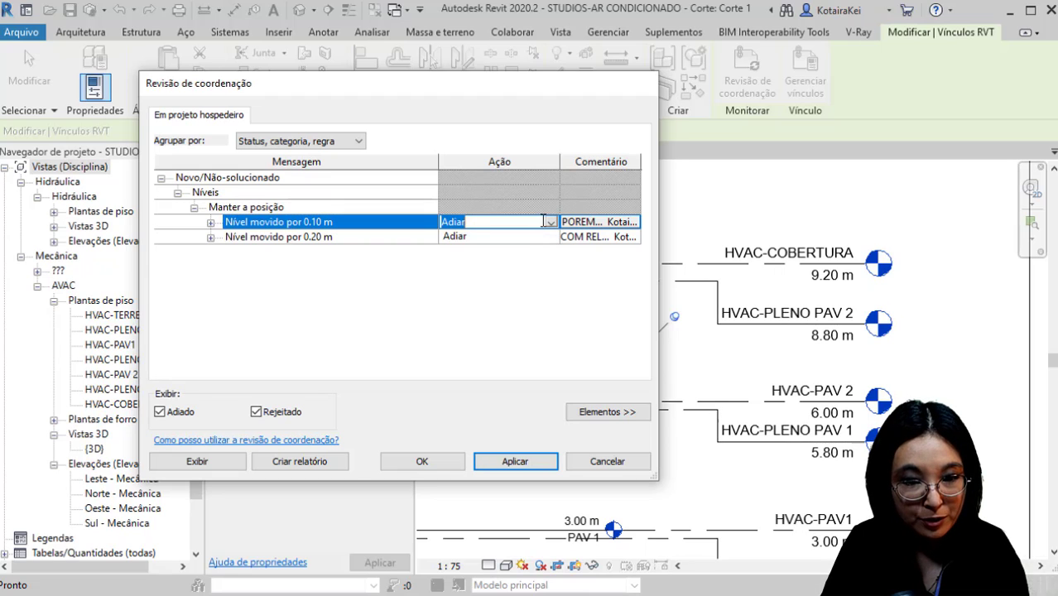
pyautogui.click(551, 221)
pyautogui.click(513, 271)
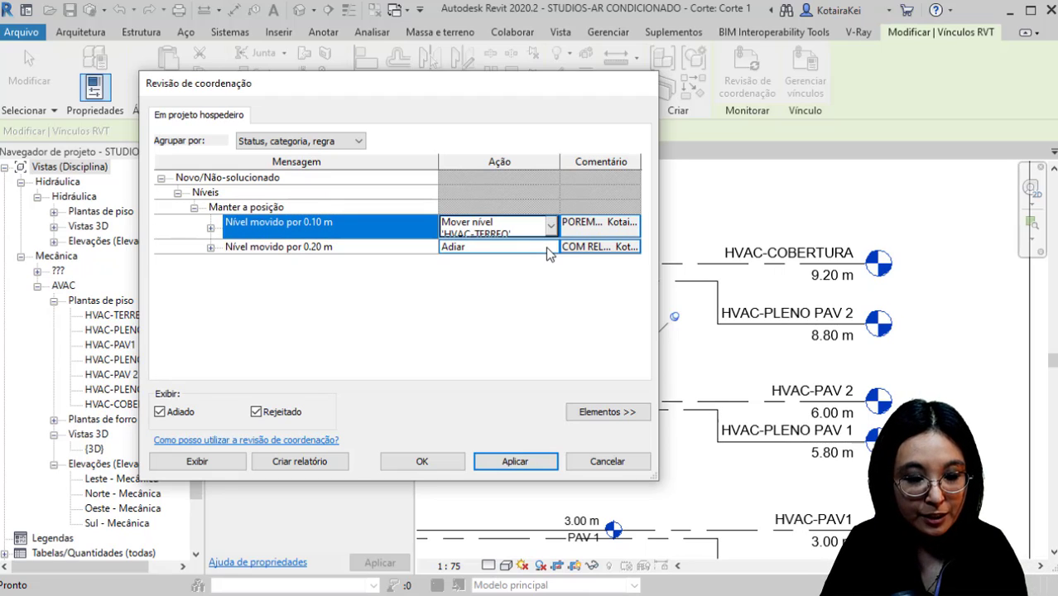
pyautogui.click(548, 250)
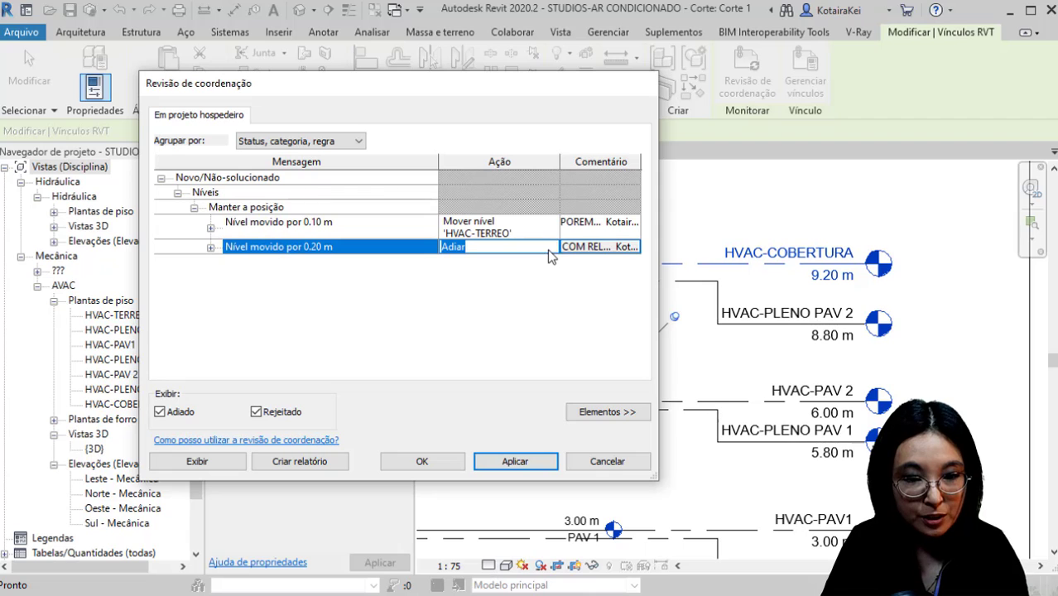
pyautogui.click(550, 249)
pyautogui.click(515, 298)
pyautogui.moveTo(570, 94); pyautogui.dragTo(626, 109)
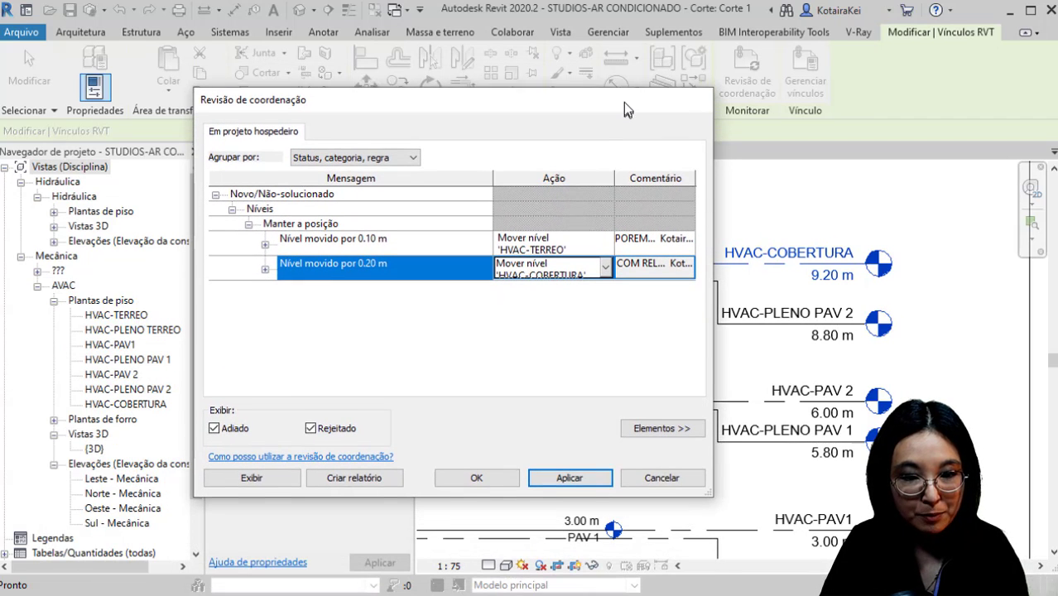
# Step: Accept the two level moves in the Coordination Review and check the HVAC levels against the architectural levels in Corte 1
pyautogui.click(474, 480)
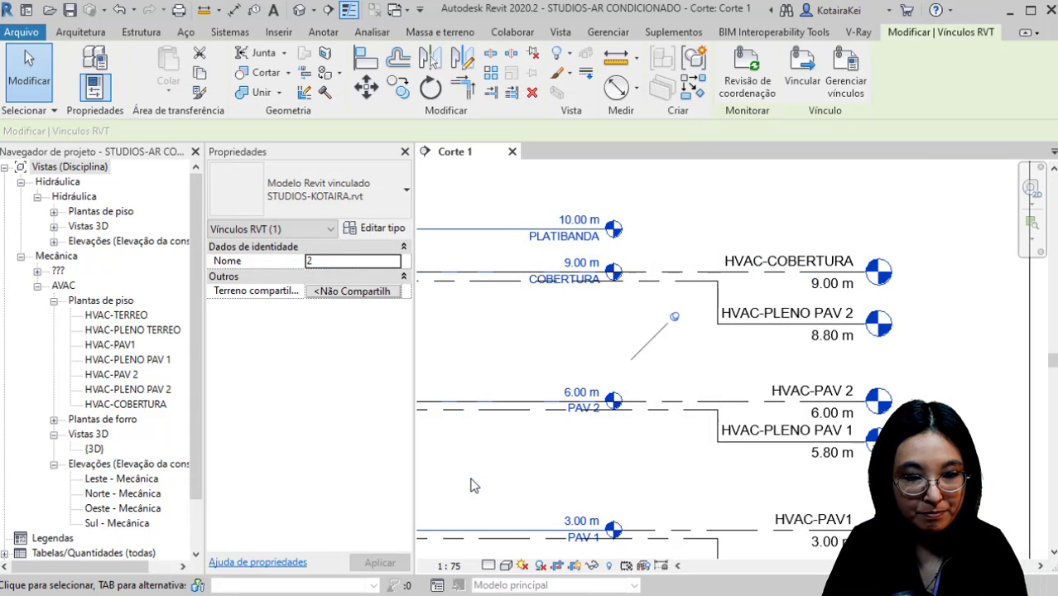
pyautogui.moveTo(600, 366); pyautogui.dragTo(591, 200, button='middle')
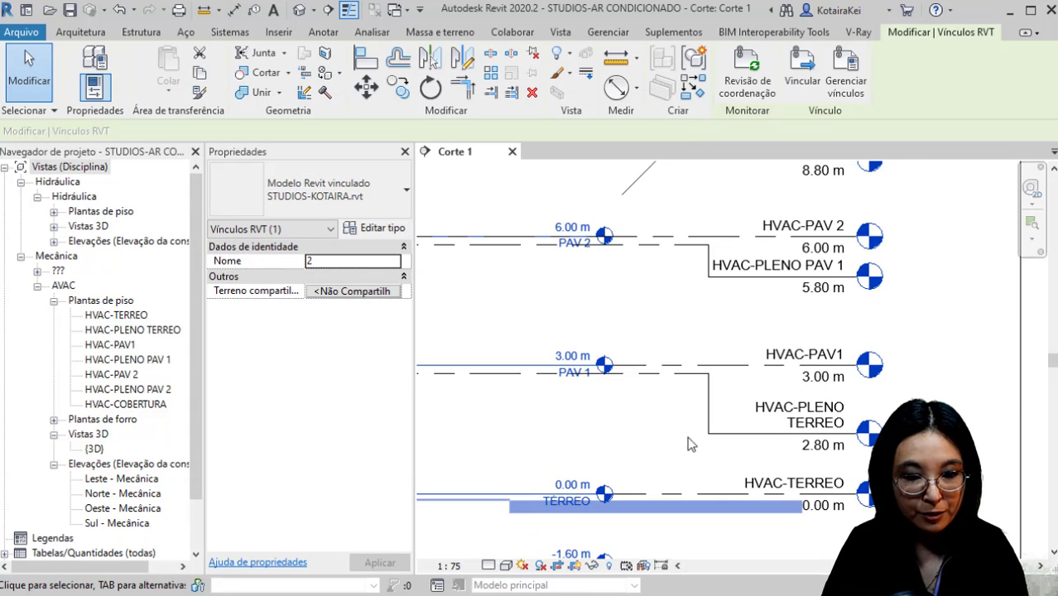
pyautogui.click(617, 450)
pyautogui.scroll(-4, 617, 450)
pyautogui.scroll(-2, 617, 451)
pyautogui.moveTo(610, 468); pyautogui.dragTo(858, 350, button='middle')
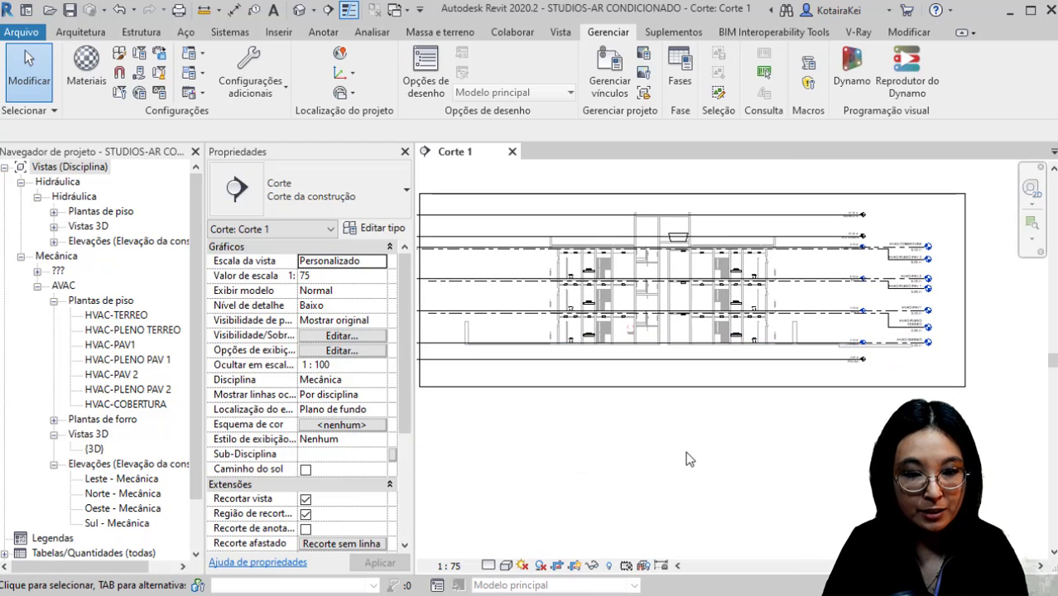